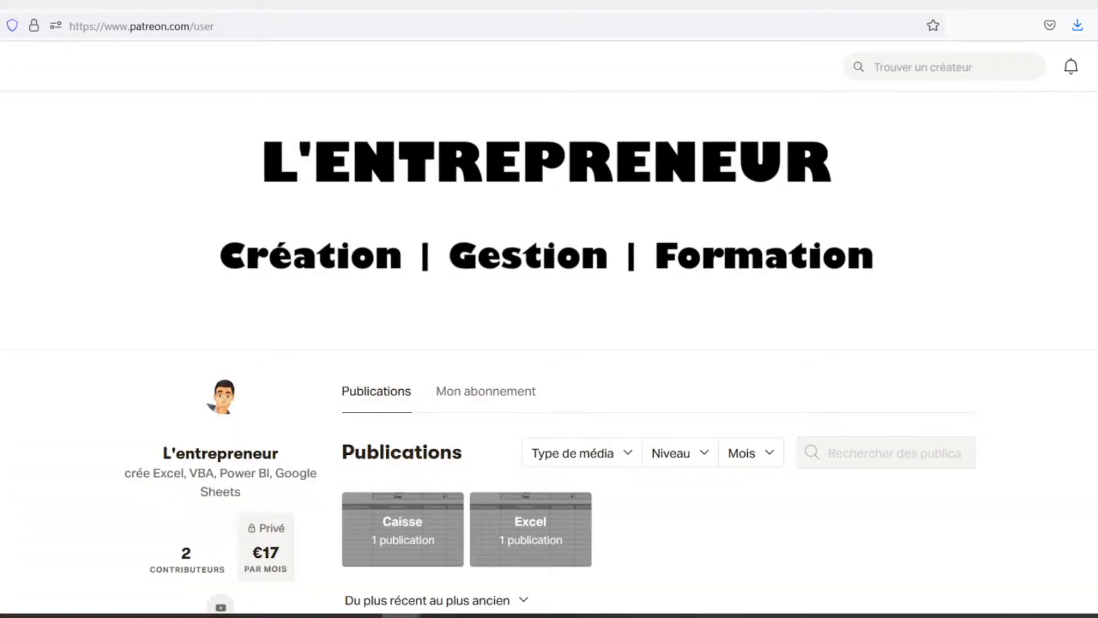
Step: Look through the creator's Patreon publications down past the Feuilles de caisse post and its caisse.xlsx attachment
{"action": "scroll", "coordinate": [547, 352], "scroll_direction": "down", "scroll_amount": 3}
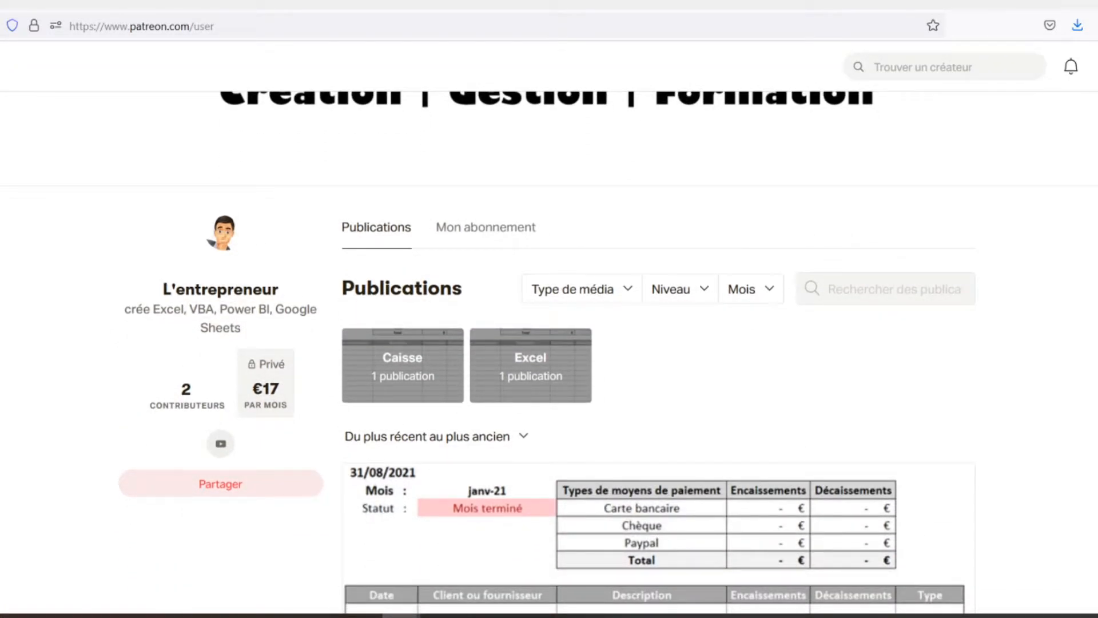
{"action": "scroll", "coordinate": [653, 468], "scroll_direction": "down", "scroll_amount": 2}
{"action": "scroll", "coordinate": [654, 378], "scroll_direction": "down", "scroll_amount": 2}
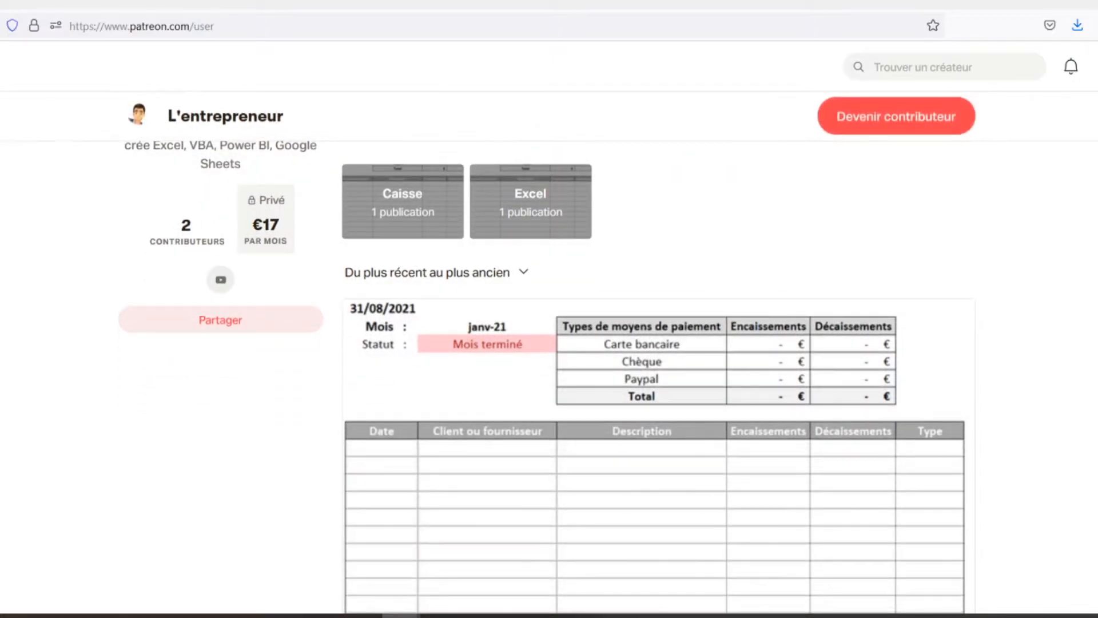
{"action": "scroll", "coordinate": [653, 378], "scroll_direction": "down", "scroll_amount": 2}
{"action": "scroll", "coordinate": [654, 377], "scroll_direction": "down", "scroll_amount": 2}
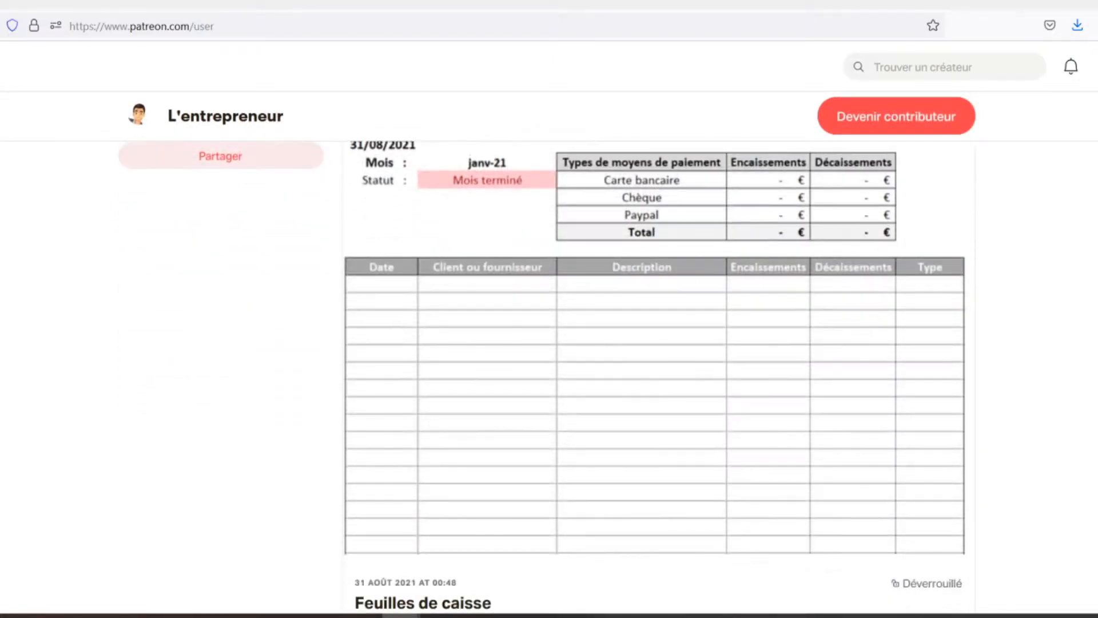
{"action": "scroll", "coordinate": [654, 377], "scroll_direction": "down", "scroll_amount": 2}
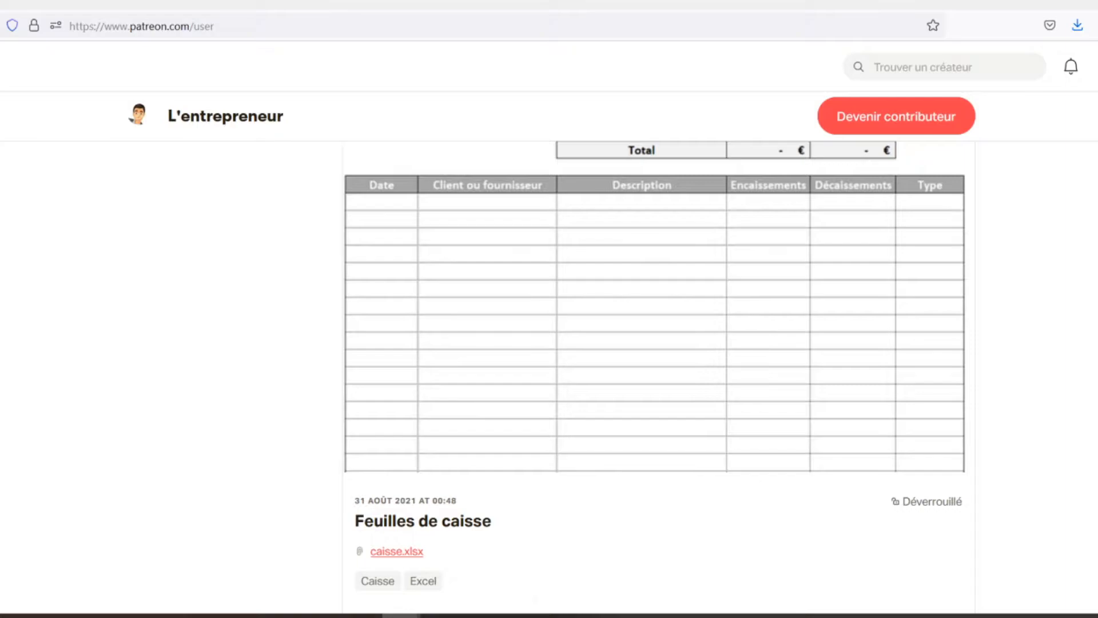
{"action": "scroll", "coordinate": [653, 378], "scroll_direction": "down", "scroll_amount": 2}
{"action": "scroll", "coordinate": [654, 378], "scroll_direction": "down", "scroll_amount": 2}
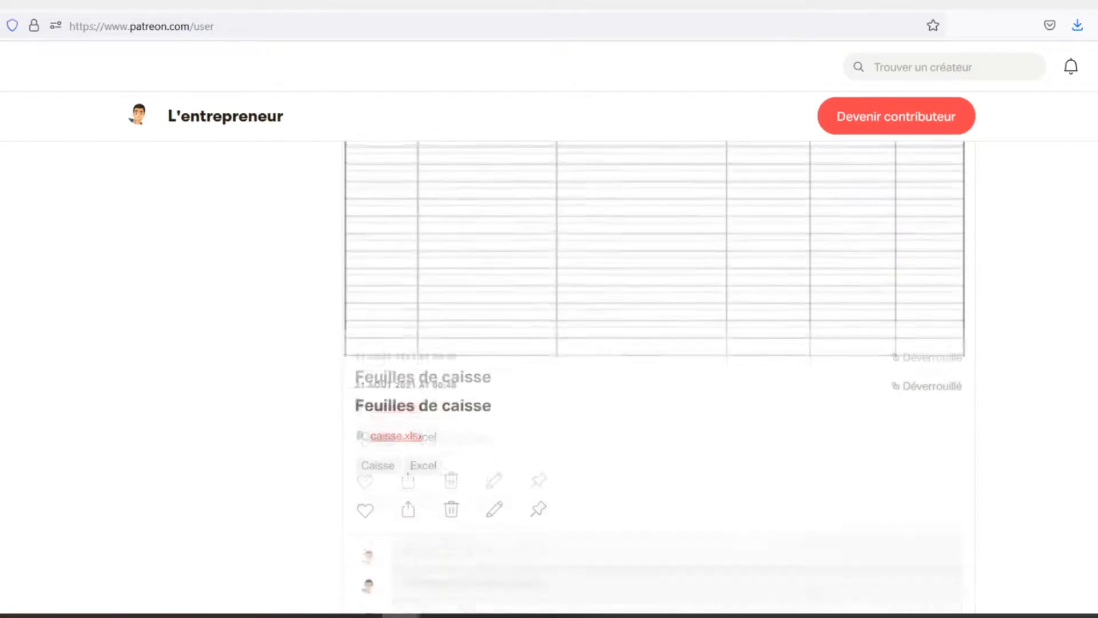
{"action": "scroll", "coordinate": [654, 378], "scroll_direction": "down", "scroll_amount": 2}
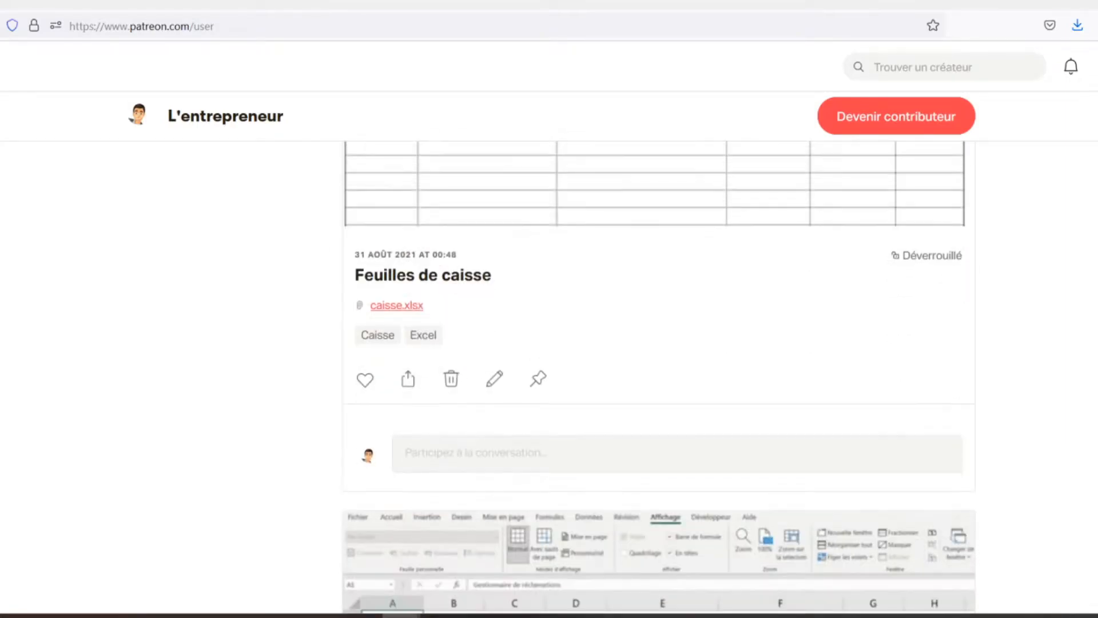
{"action": "scroll", "coordinate": [654, 377], "scroll_direction": "down", "scroll_amount": 2}
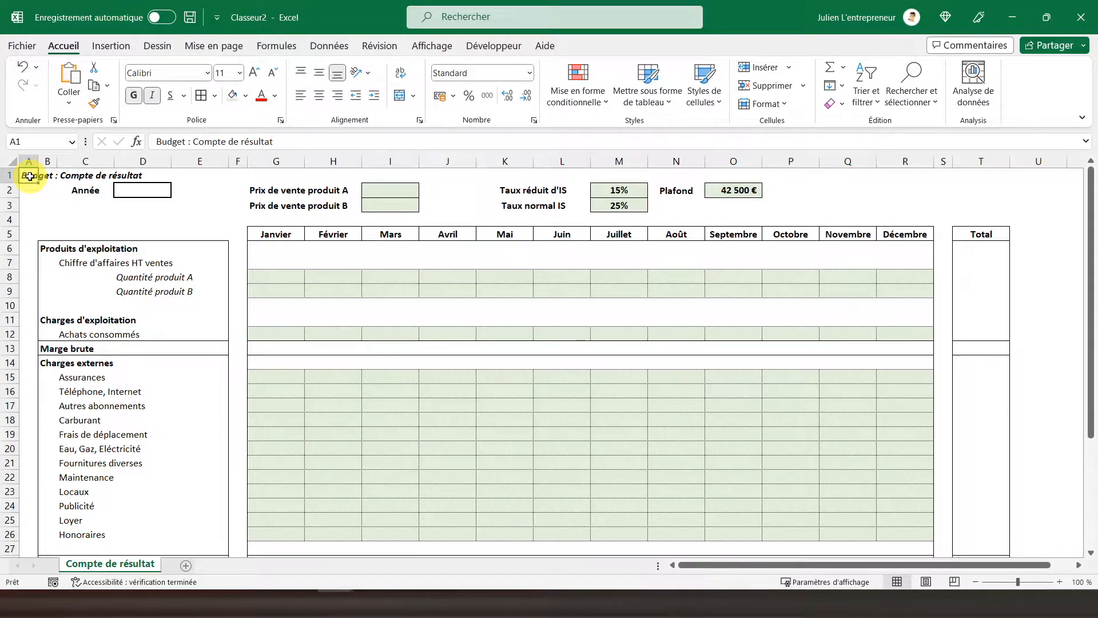
Step: Add a new worksheet after Compte de résultat and name it Immobilisations
{"action": "left_click", "coordinate": [185, 565]}
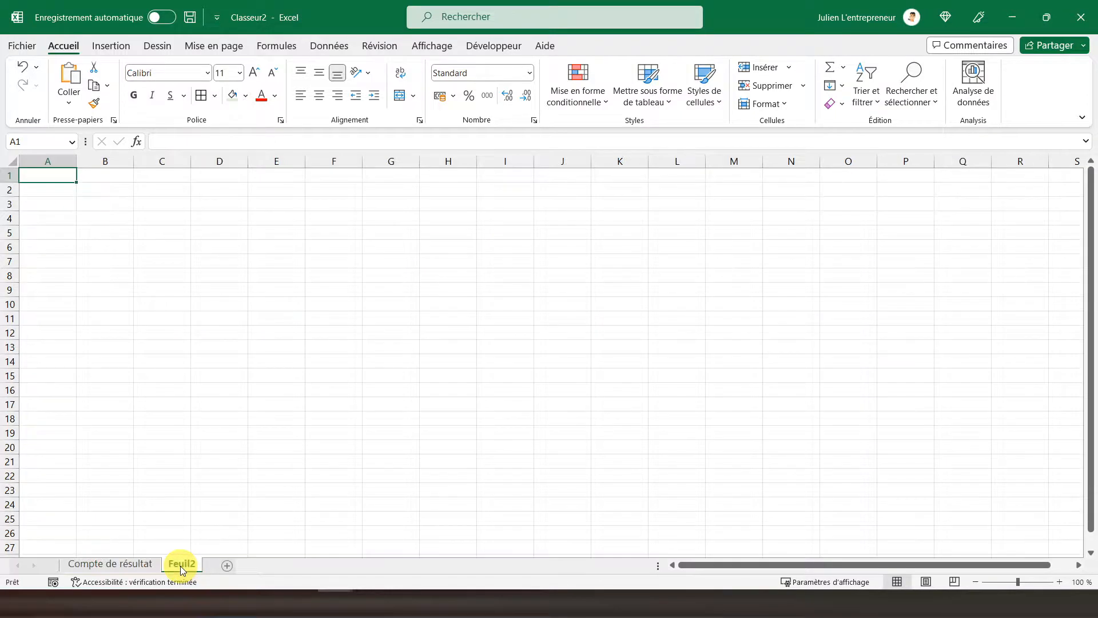
{"action": "double_click", "coordinate": [181, 564]}
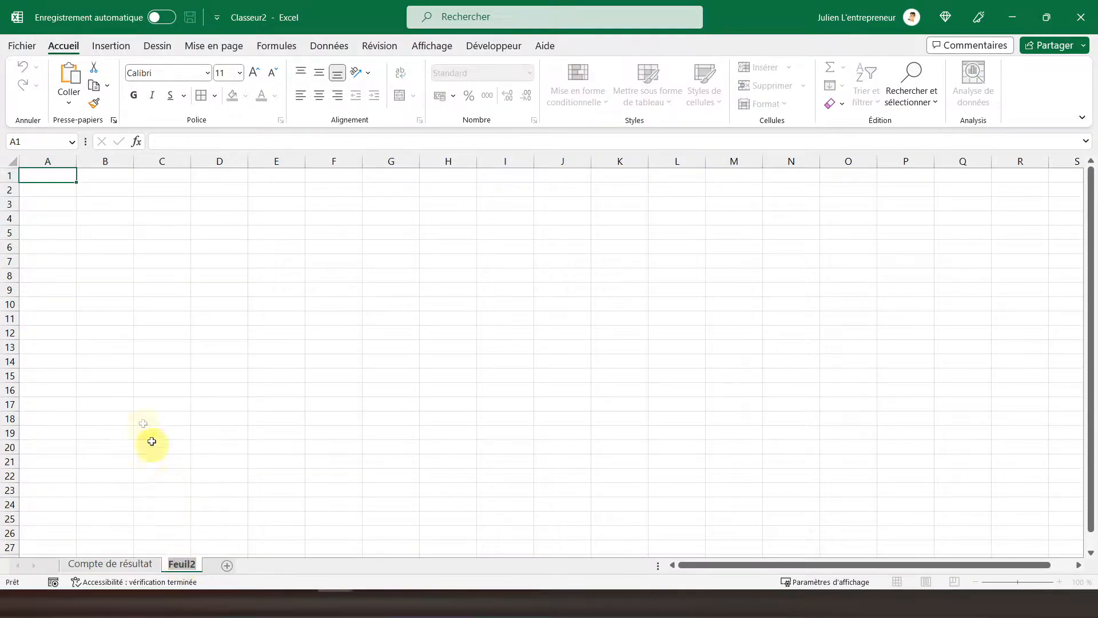
{"action": "type", "text": "Im"}
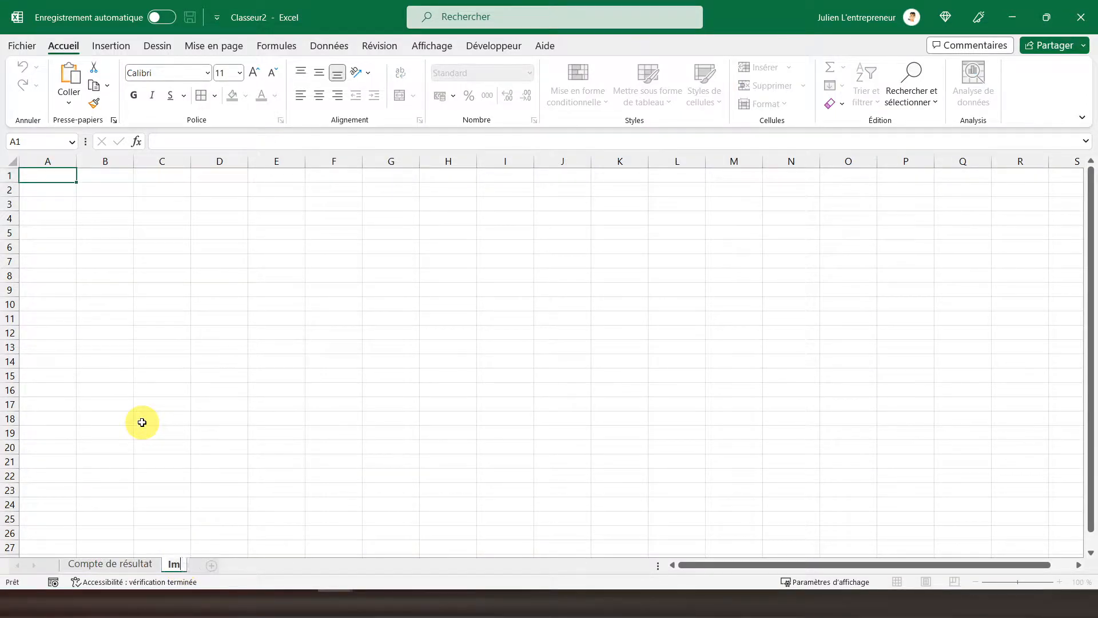
{"action": "type", "text": "mobilisations"}
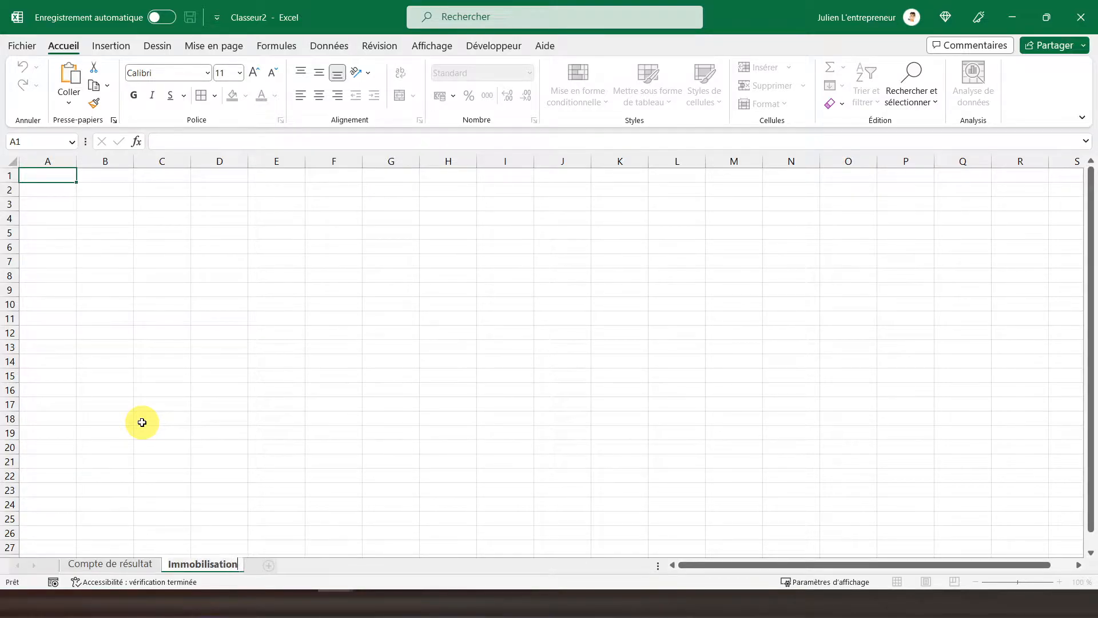
{"action": "key", "text": "Return"}
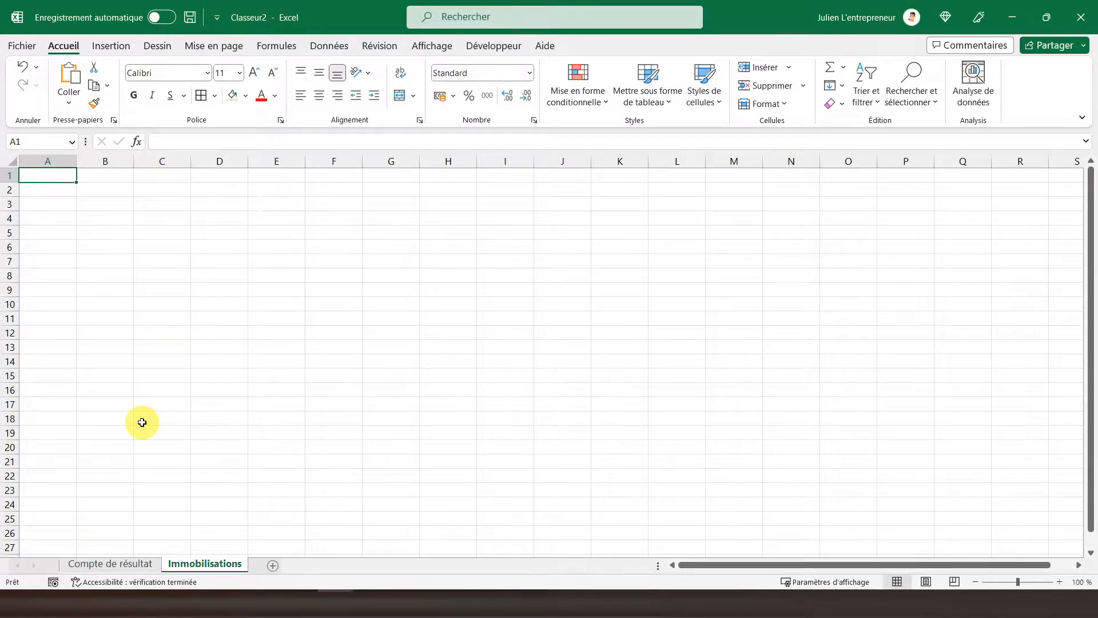
Step: Enter the title "Budget : Immobilisations" in cell A1 and format it bold and italic
{"action": "type", "text": "Budget : Immobilisations"}
{"action": "key", "text": "ctrl+Return"}
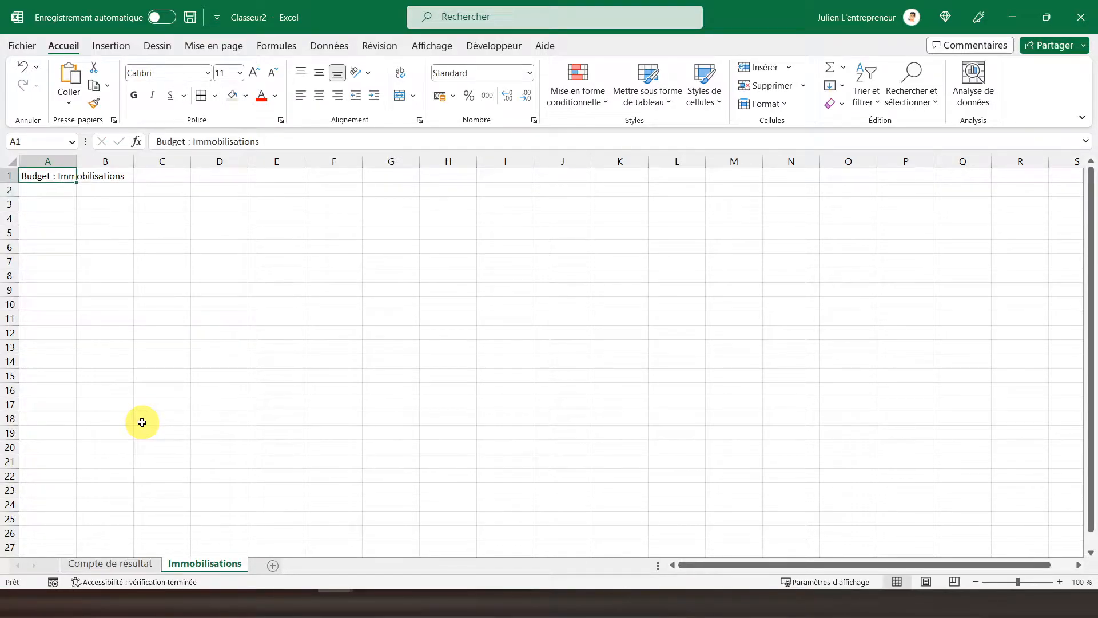
{"action": "left_click", "coordinate": [133, 95]}
{"action": "left_click", "coordinate": [153, 97]}
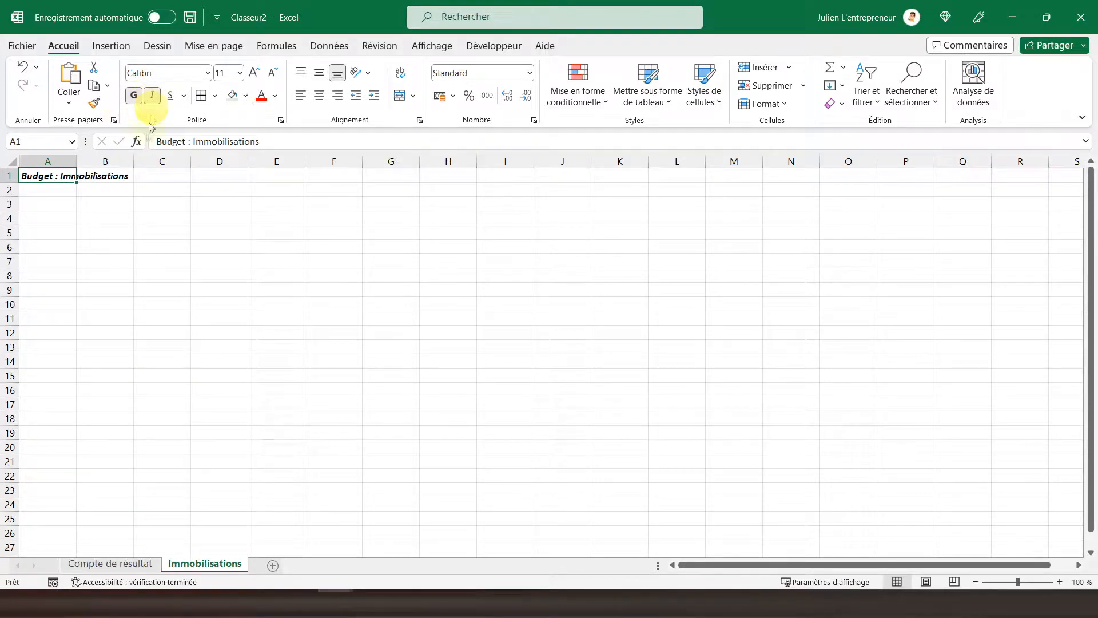
Step: Enter the header "Liste des immobilisations" in cell A5 and fit column A's width to its contents
{"action": "left_click", "coordinate": [53, 236]}
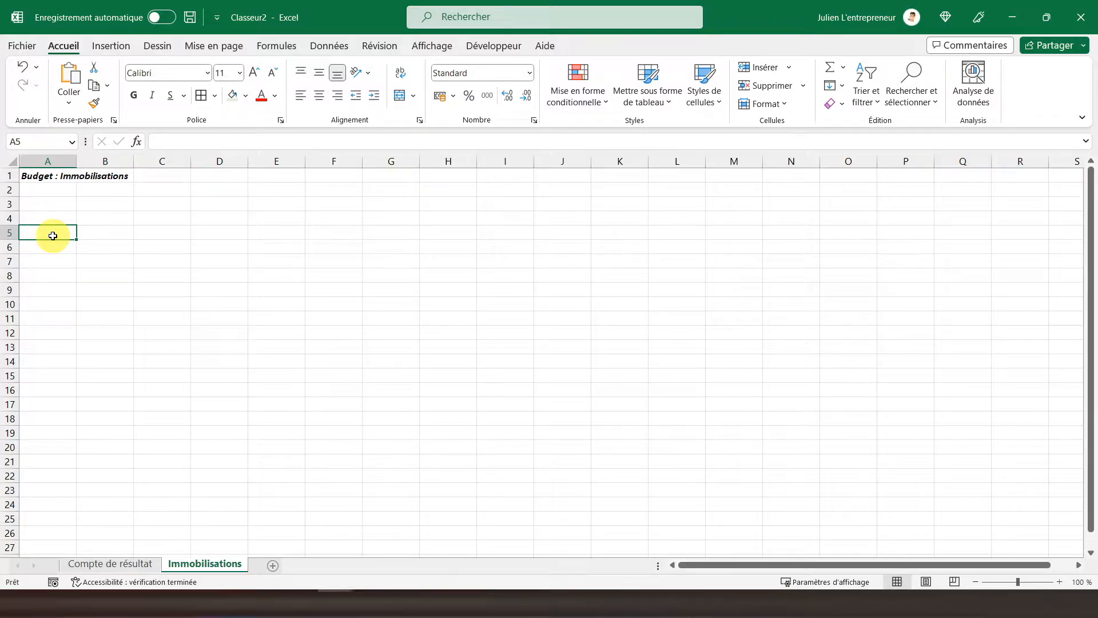
{"action": "type", "text": "Liste des"}
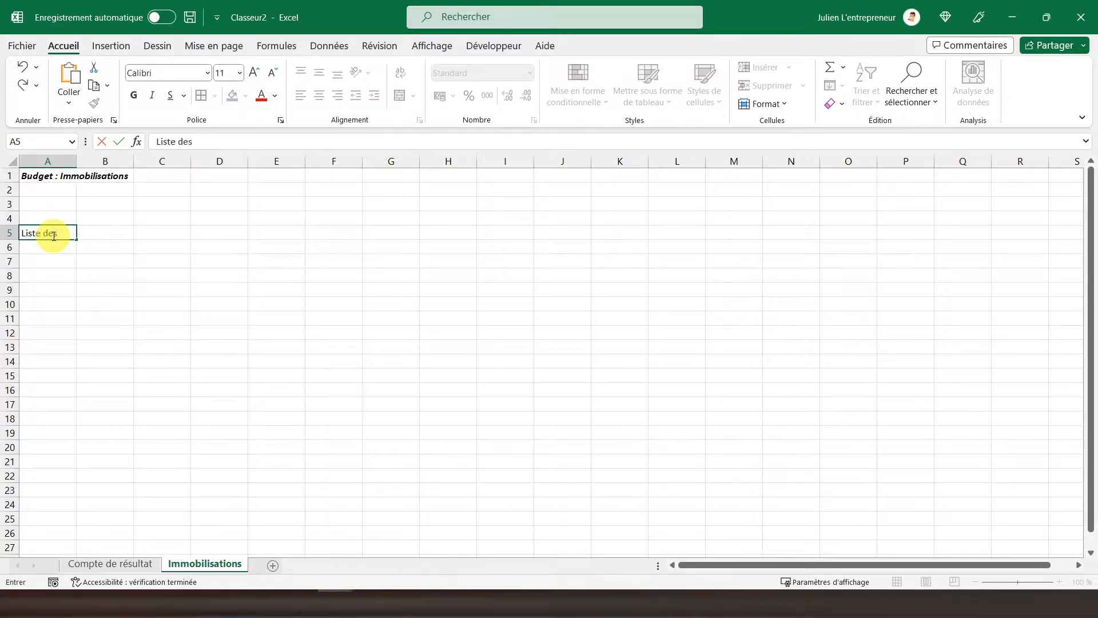
{"action": "type", "text": " immobilisations"}
{"action": "key", "text": "Return"}
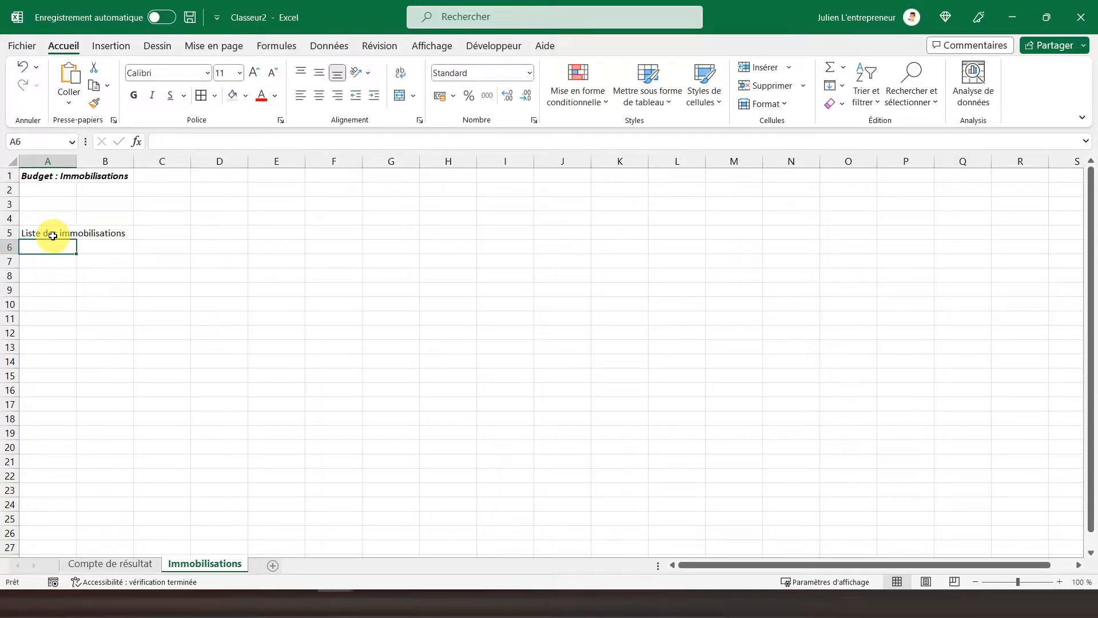
{"action": "double_click", "coordinate": [77, 161]}
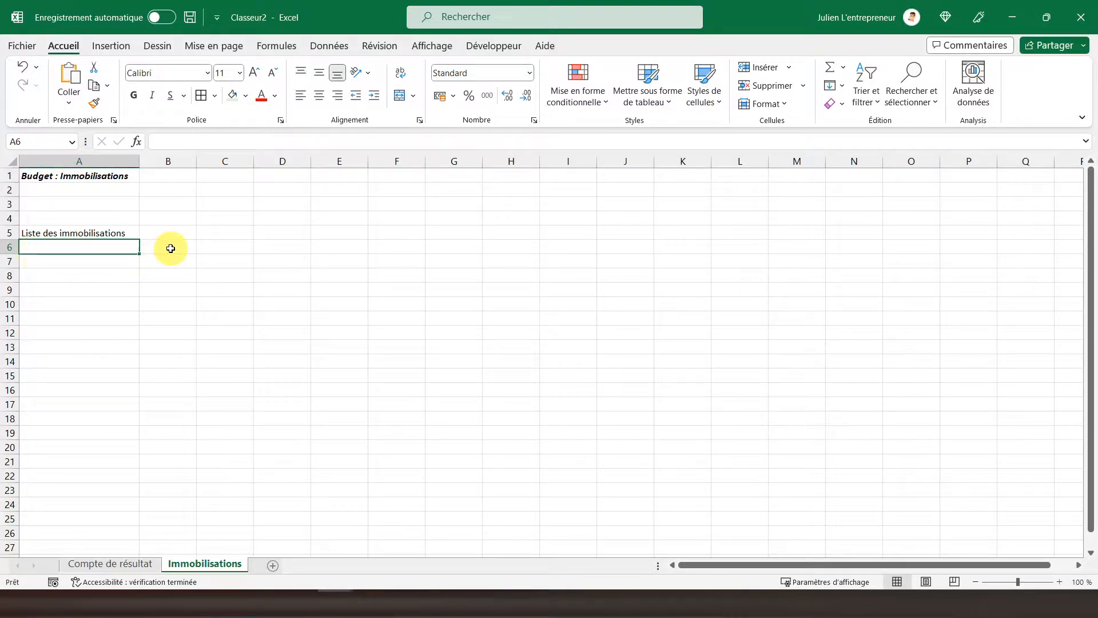
Step: Enter the headers "Montant", "Date de mise en service" and "Année" in cells B5 to D5
{"action": "left_click", "coordinate": [153, 235]}
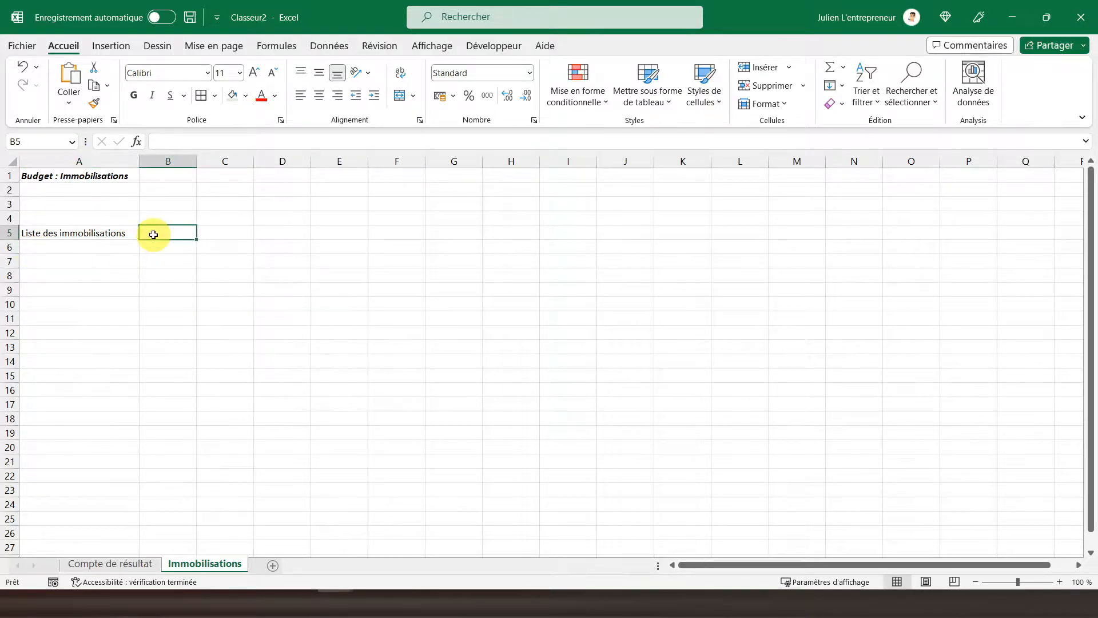
{"action": "type", "text": "Mo"}
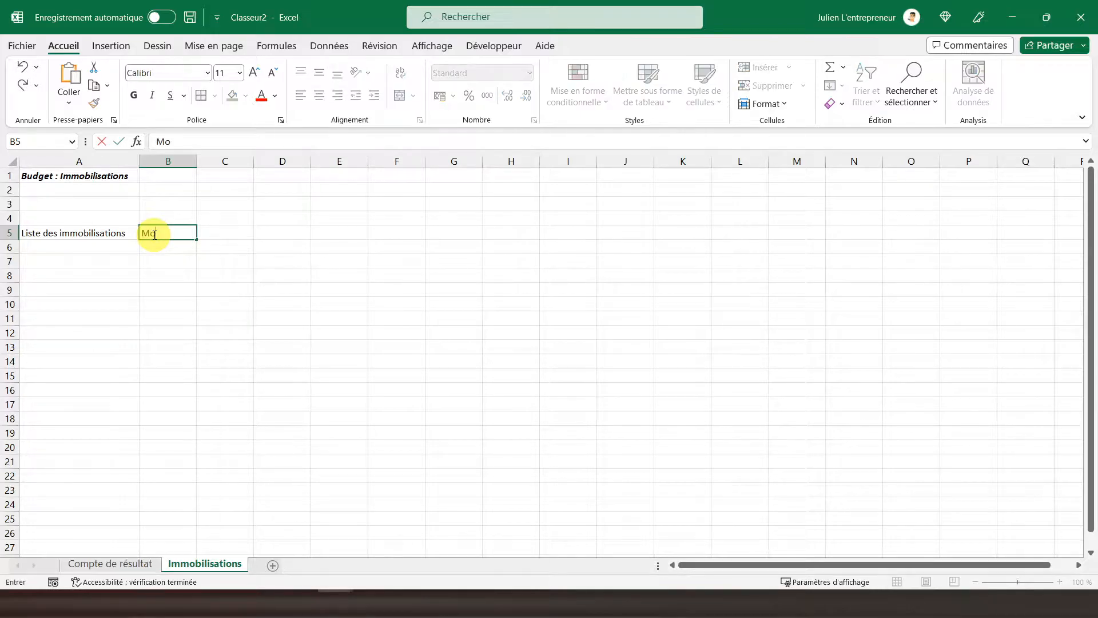
{"action": "type", "text": "ntant"}
{"action": "key", "text": "Tab"}
{"action": "type", "text": "Date de "}
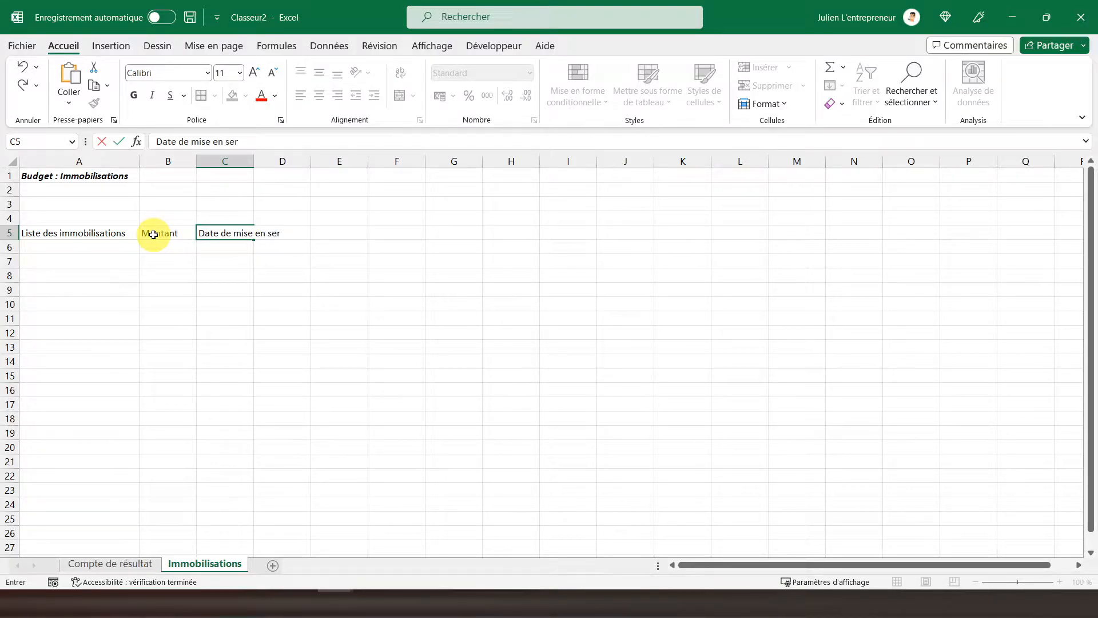
{"action": "type", "text": "mise en service"}
{"action": "key", "text": "Tab"}
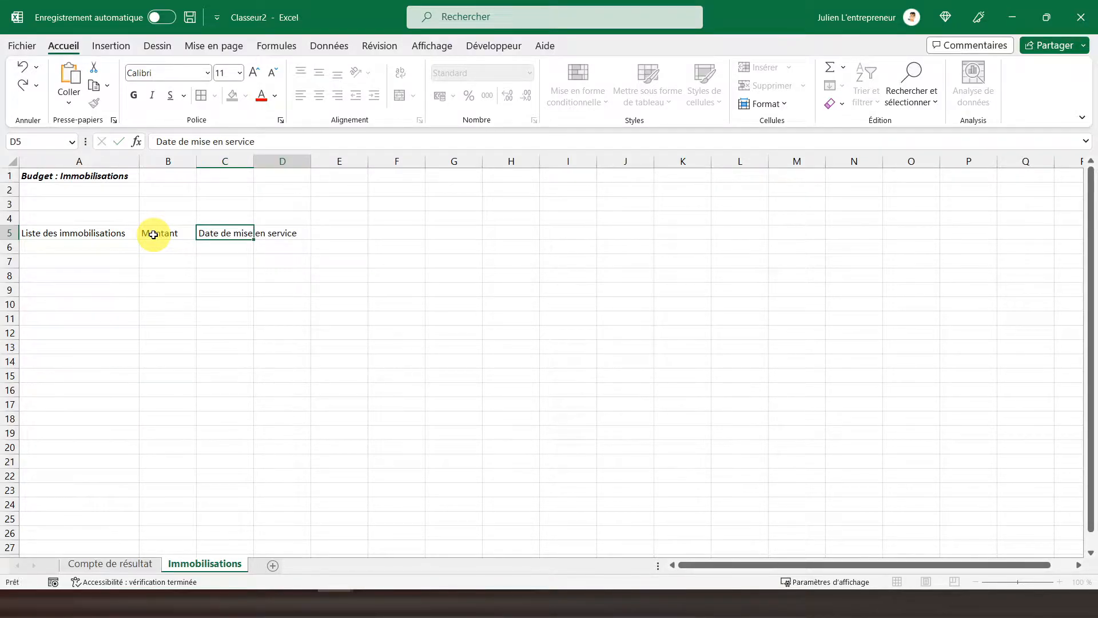
{"action": "type", "text": "Année"}
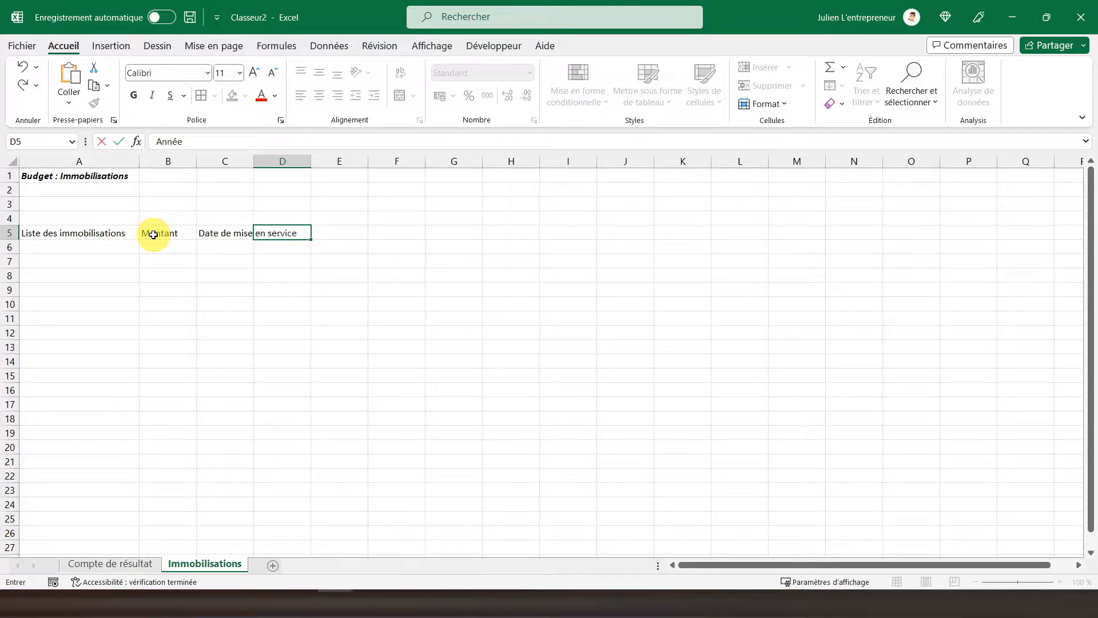
{"action": "key", "text": "Tab"}
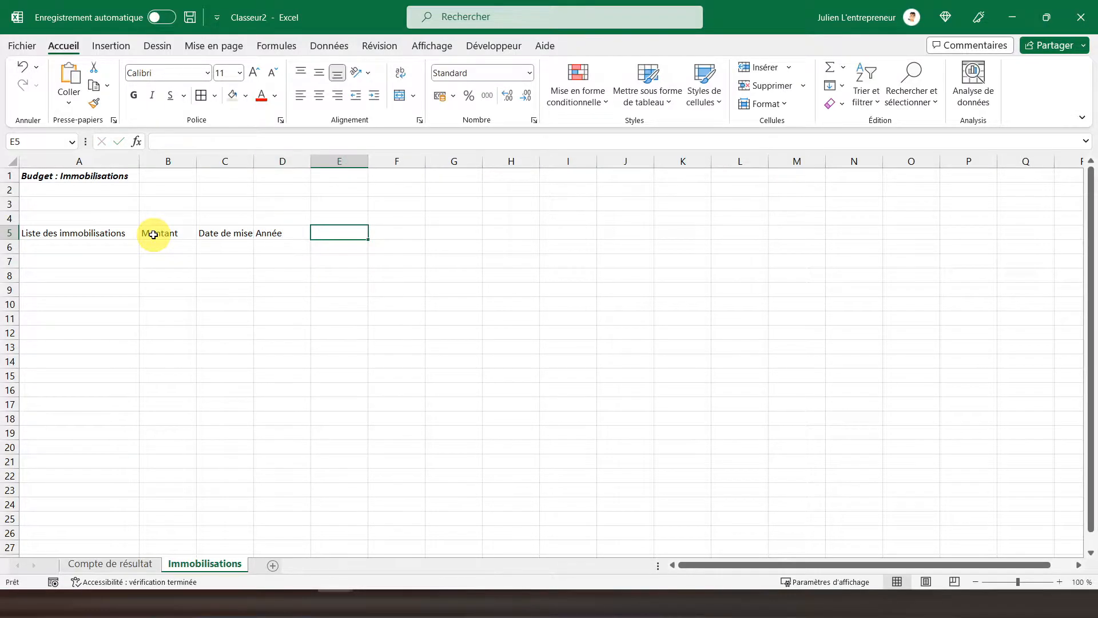
Step: Enter the headers "Fin de première période" in E5 and "Durée amortissement" in F5
{"action": "type", "text": "Fi"}
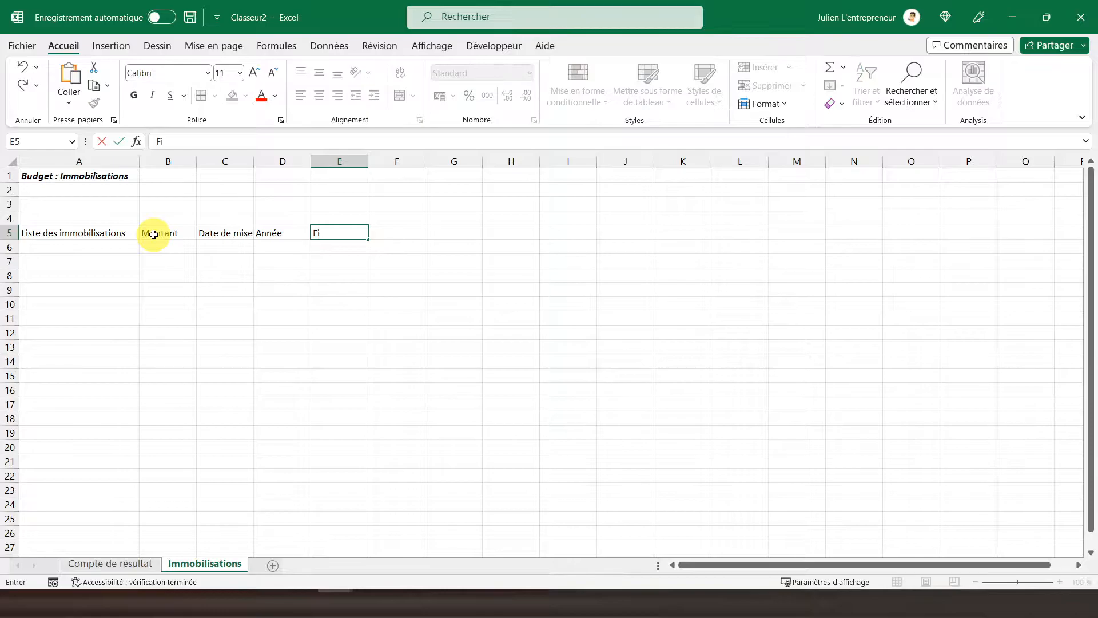
{"action": "type", "text": "n de première période"}
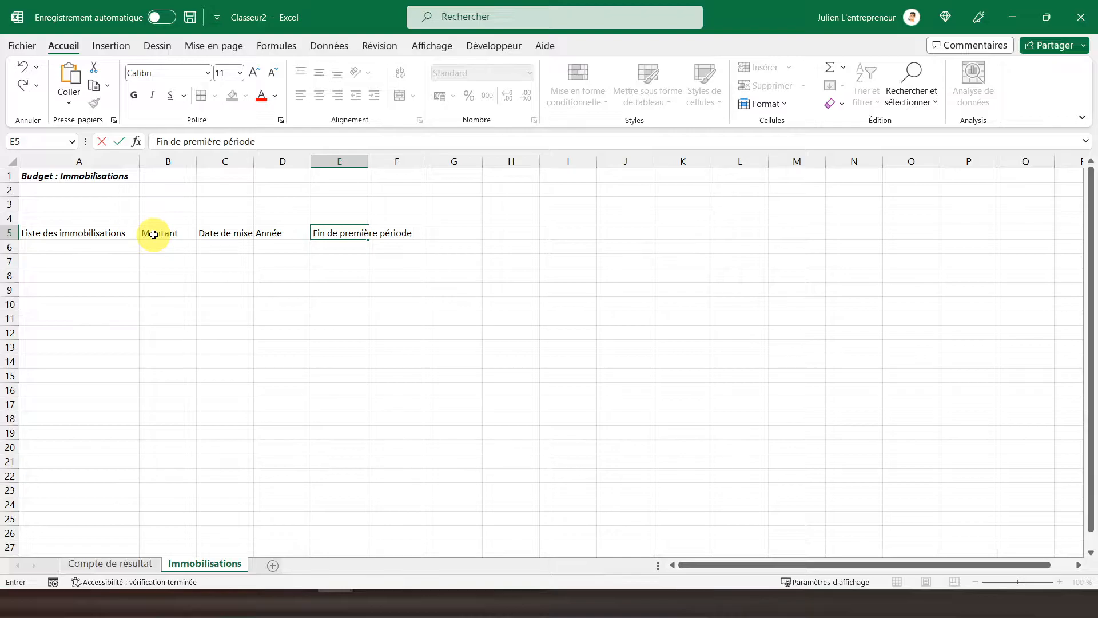
{"action": "key", "text": "Tab"}
{"action": "type", "text": "Du"}
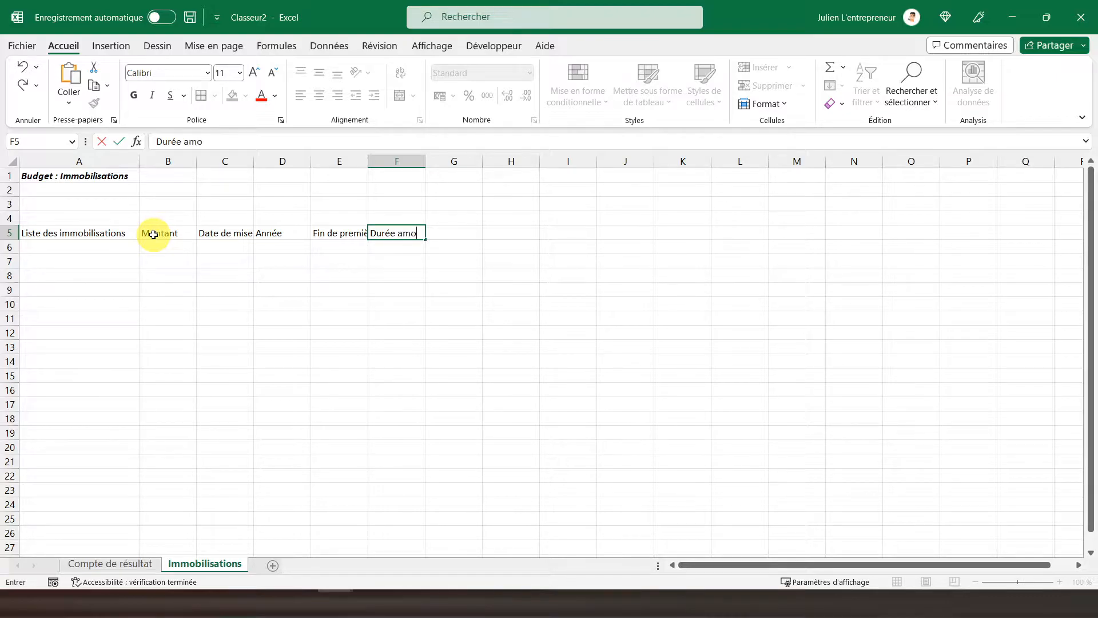
{"action": "type", "text": "rée amortissement"}
{"action": "key", "text": "Tab"}
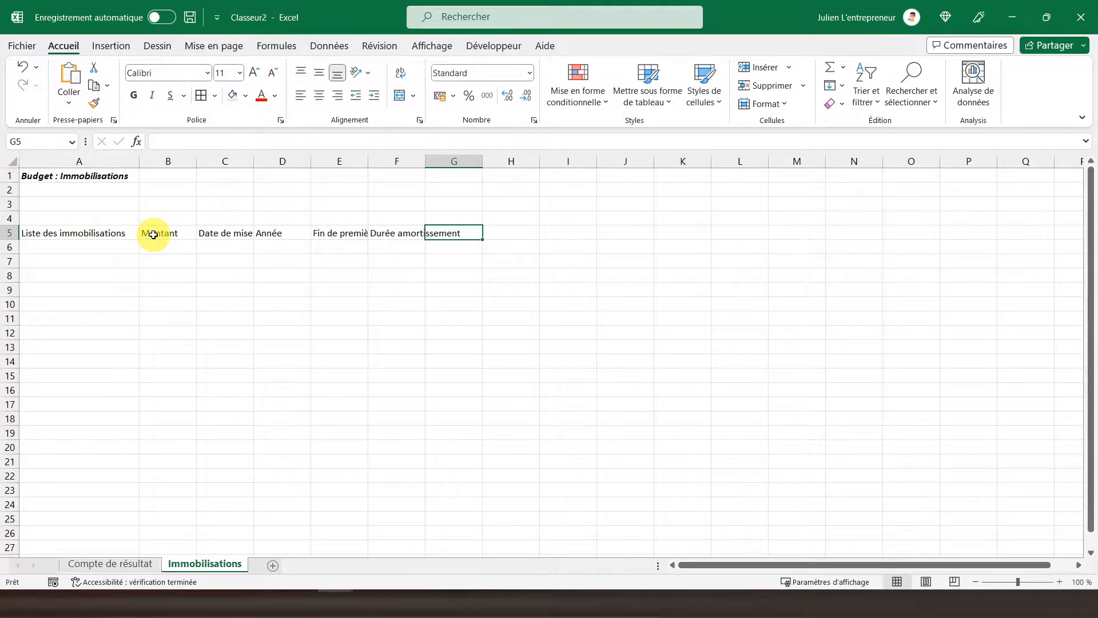
Step: Enter the headers "Date fin amortissement", "Année" and "Taux" in cells G5 to I5
{"action": "type", "text": "Date fin amortissement"}
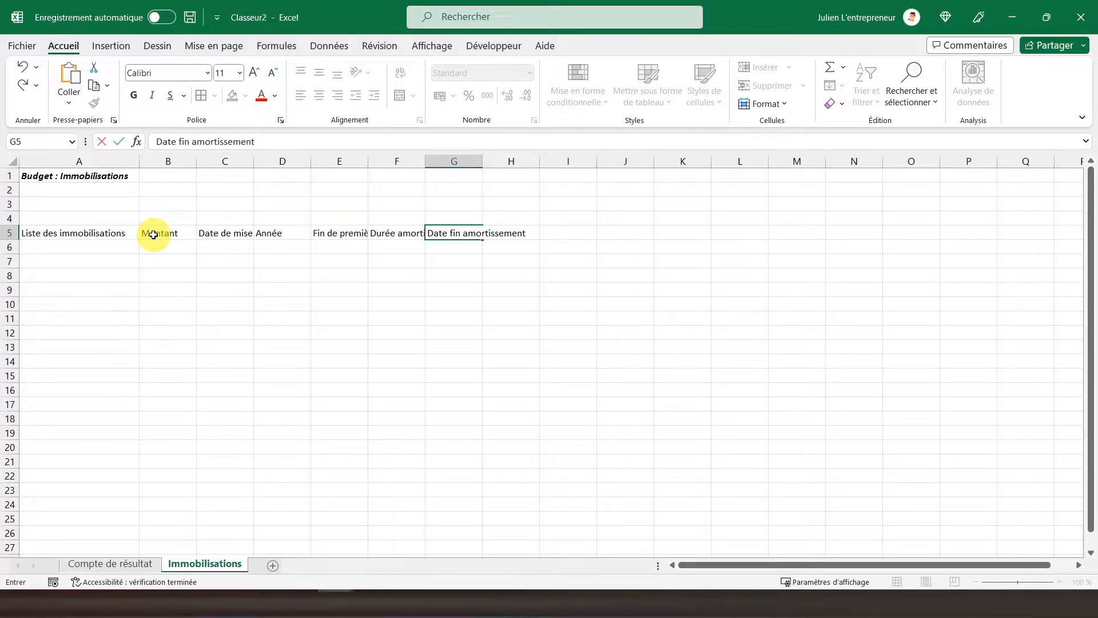
{"action": "key", "text": "Tab"}
{"action": "type", "text": "Ann"}
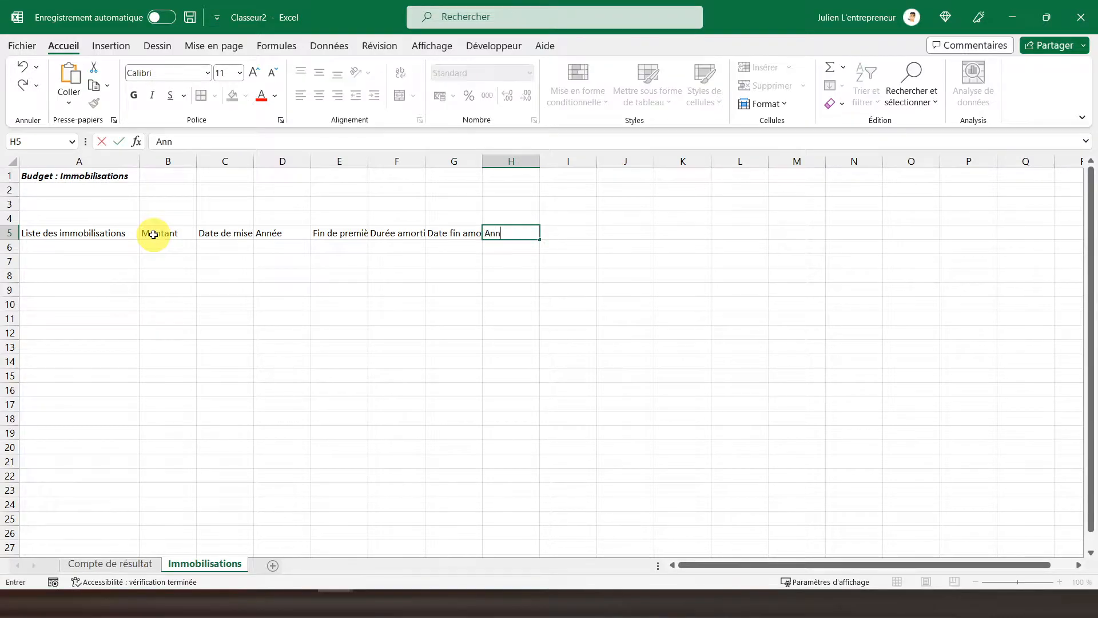
{"action": "key", "text": "Tab"}
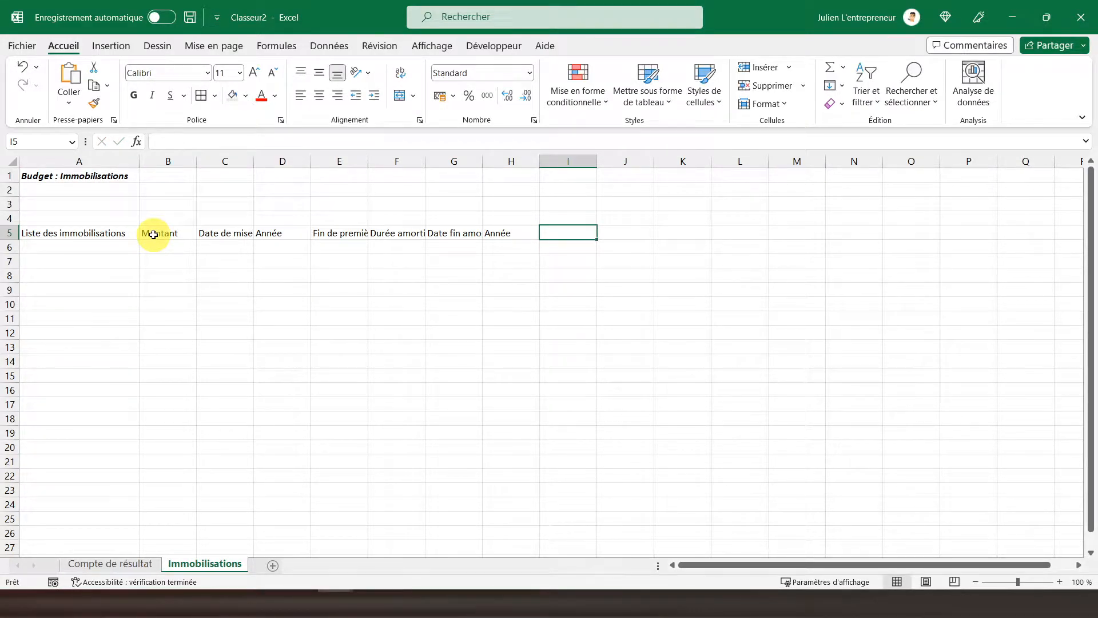
{"action": "type", "text": "Tau"}
{"action": "key", "text": "Tab"}
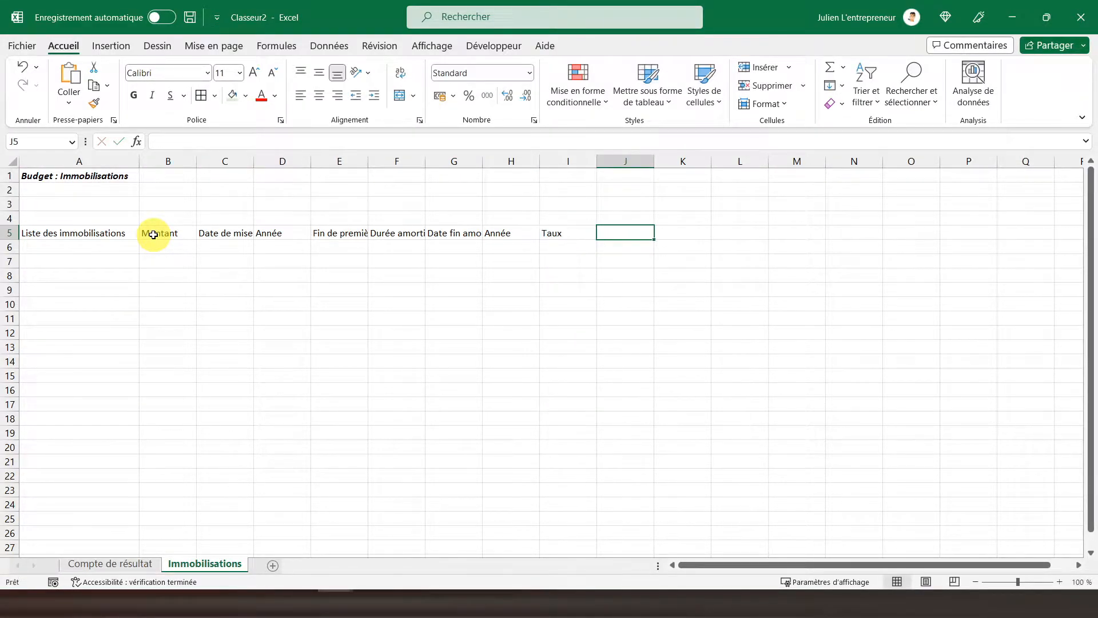
Step: Centre and bold the headers in row 5, and fit columns C, E, F and G to their contents
{"action": "left_click", "coordinate": [9, 233]}
{"action": "left_click", "coordinate": [327, 94]}
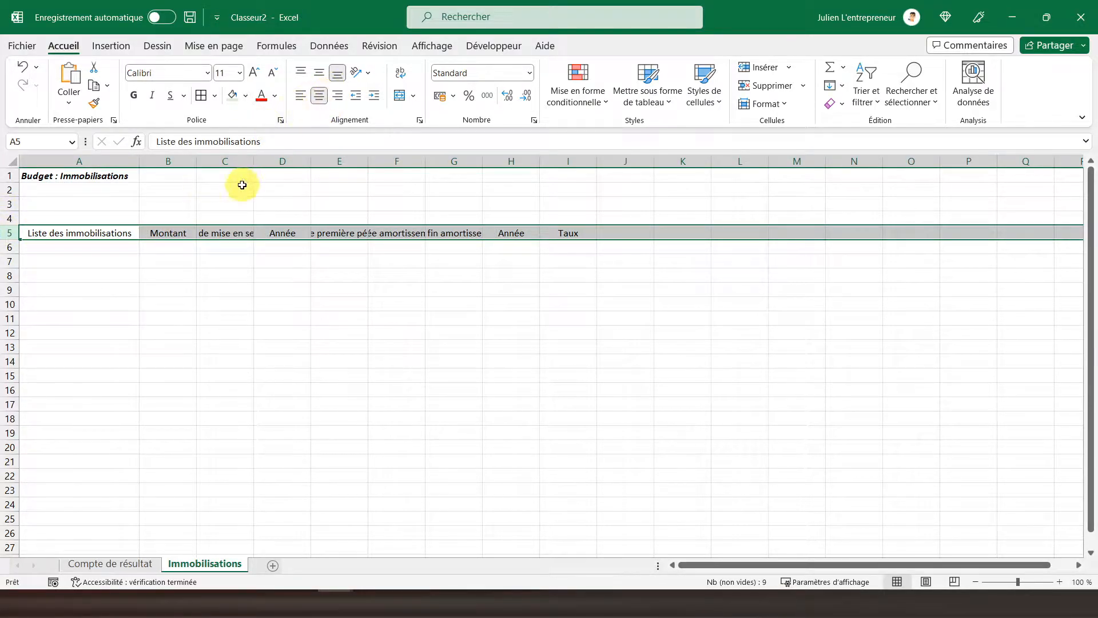
{"action": "double_click", "coordinate": [254, 161]}
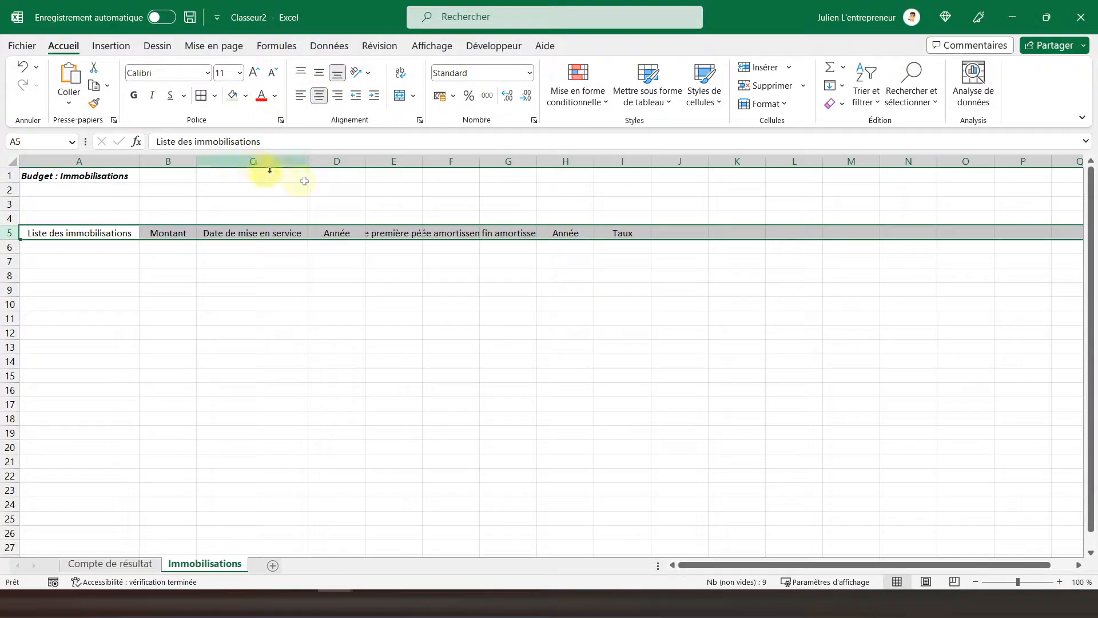
{"action": "double_click", "coordinate": [422, 161]}
{"action": "double_click", "coordinate": [536, 162]}
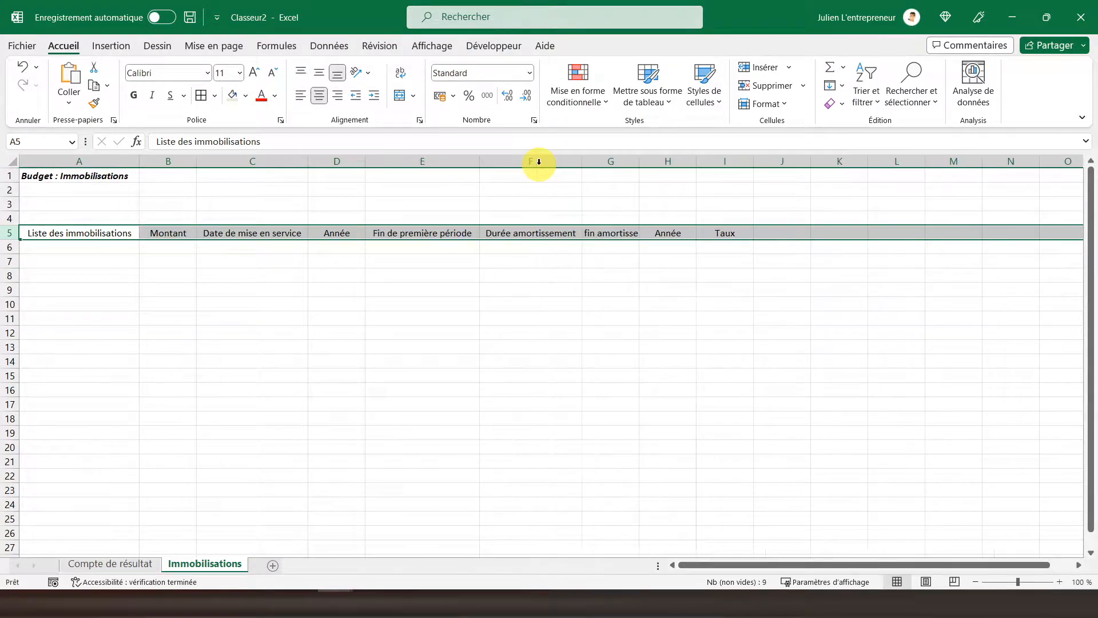
{"action": "double_click", "coordinate": [637, 162]}
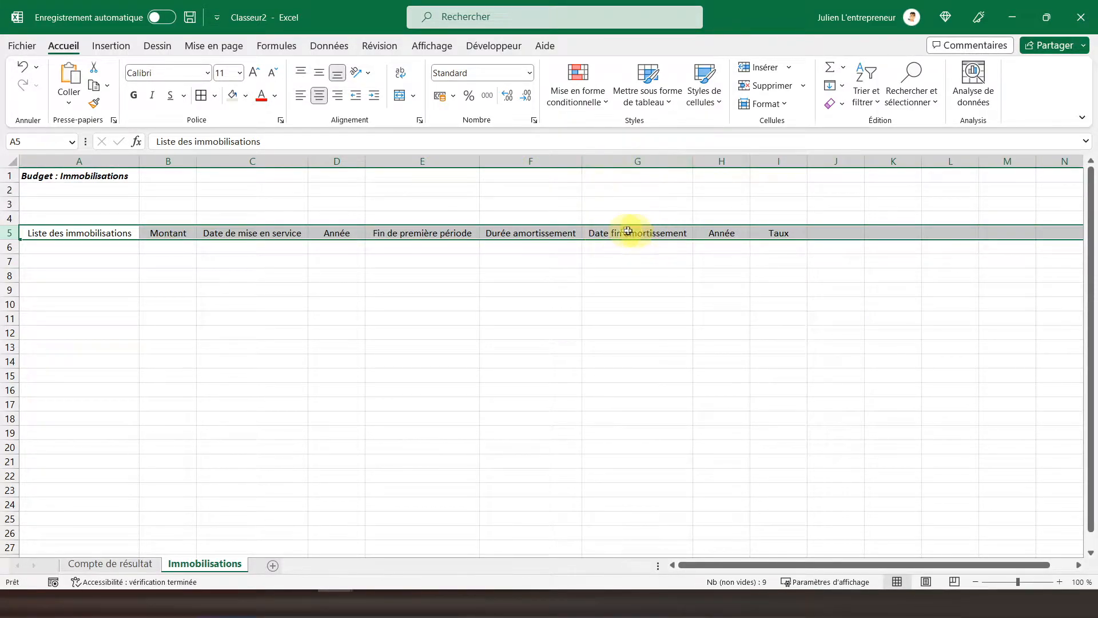
{"action": "left_click", "coordinate": [135, 96]}
{"action": "left_click", "coordinate": [110, 247]}
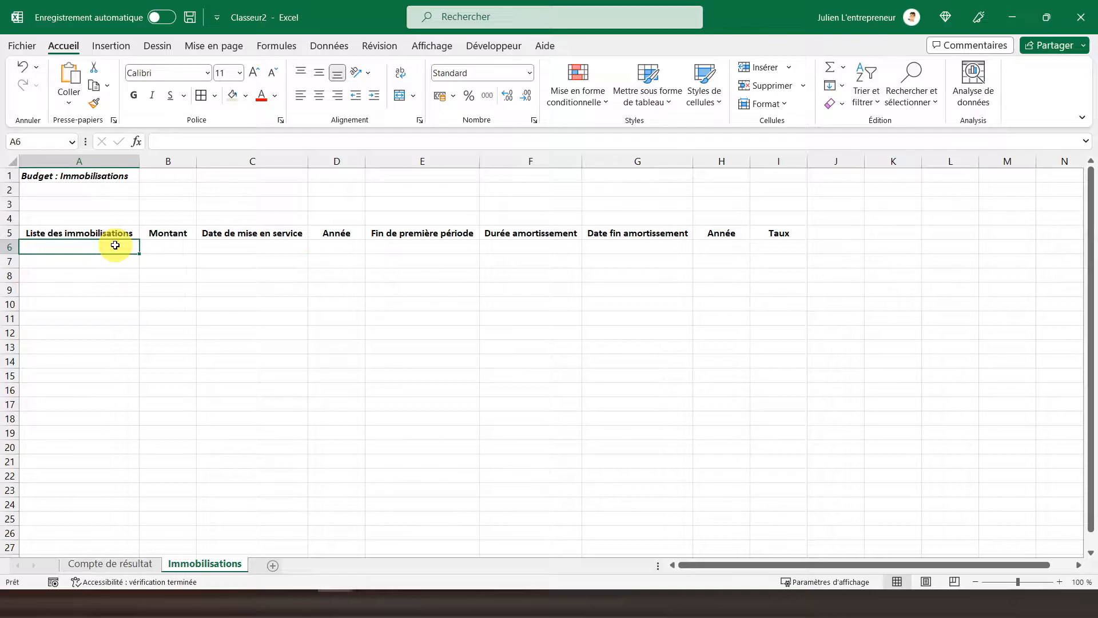
Step: Apply a light green fill and all borders to the table body A6:I21
{"action": "left_click_drag", "start_coordinate": [78, 245], "coordinate": [55, 464]}
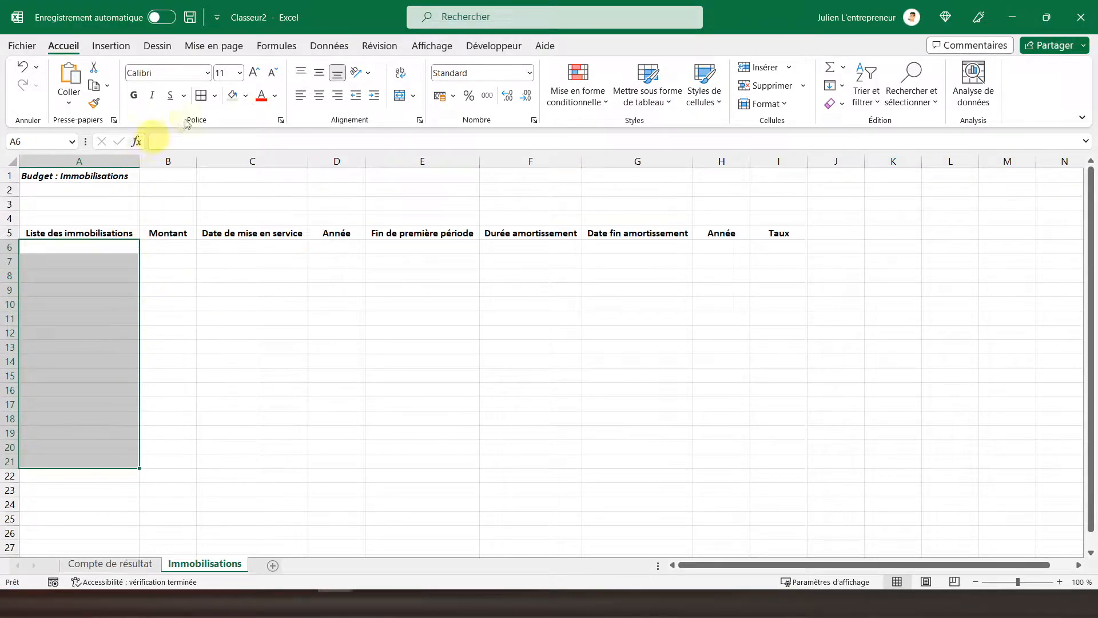
{"action": "left_click", "coordinate": [230, 96]}
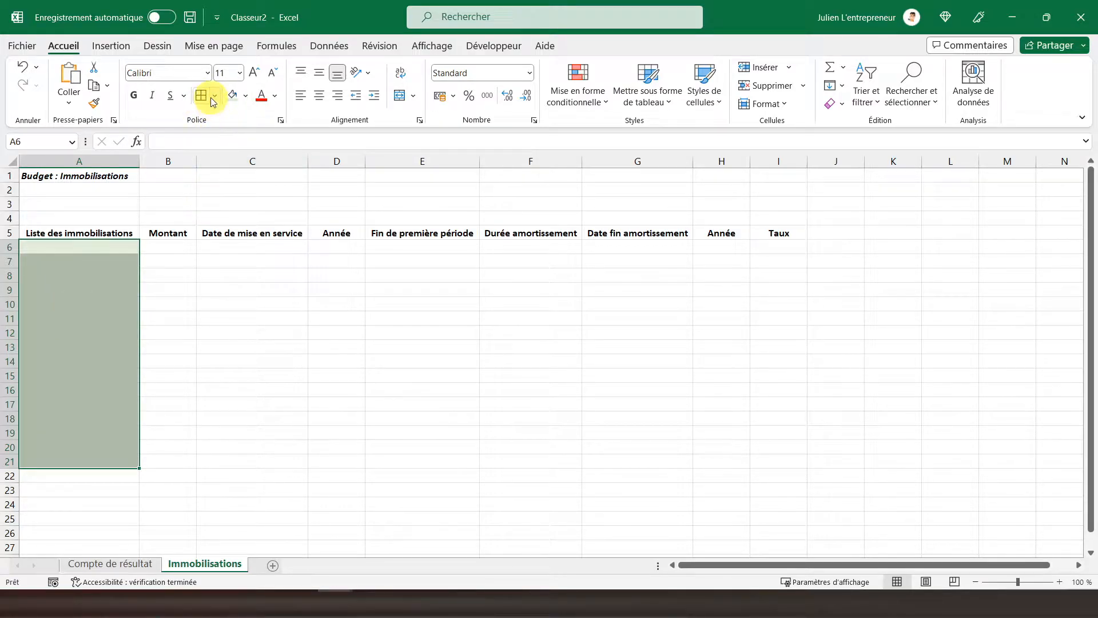
{"action": "left_click", "coordinate": [214, 99]}
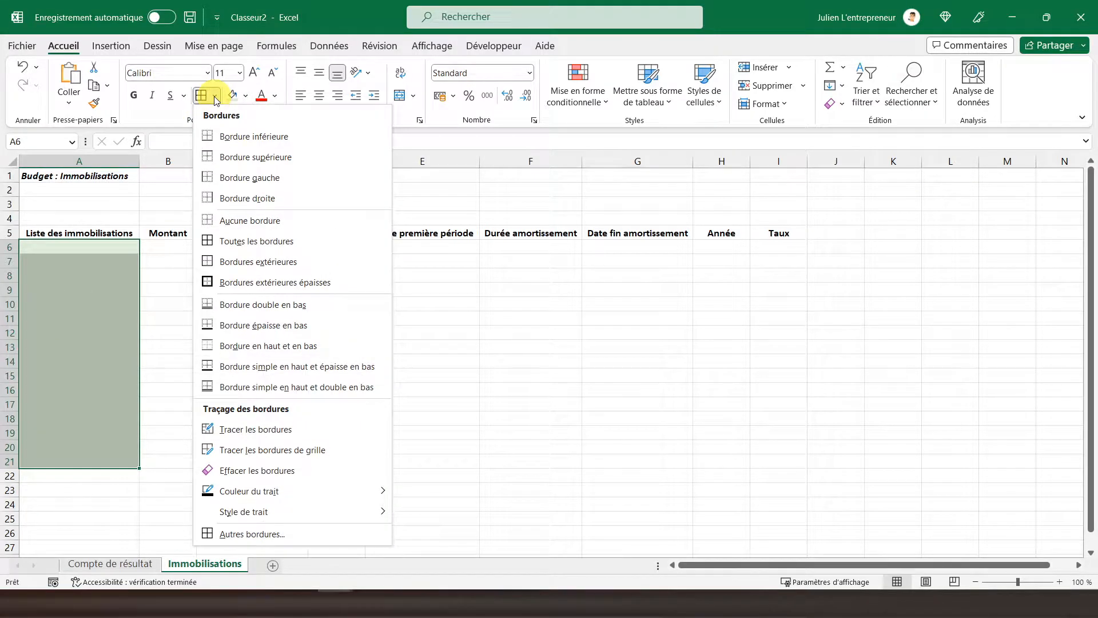
{"action": "left_click", "coordinate": [239, 240]}
{"action": "left_click_drag", "start_coordinate": [108, 246], "coordinate": [769, 460]}
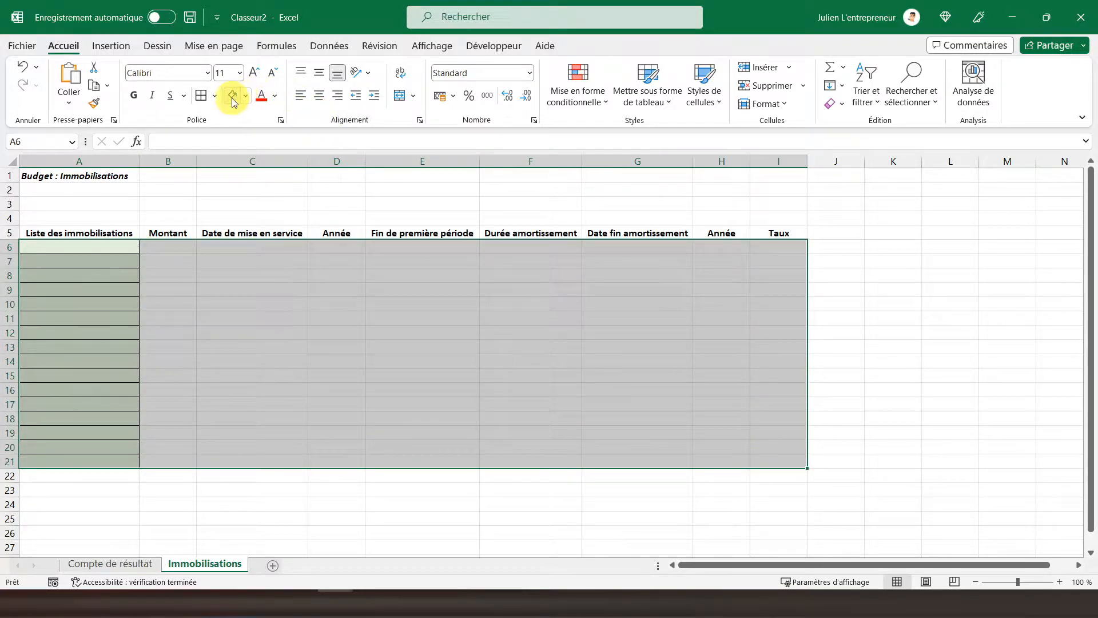
{"action": "left_click", "coordinate": [233, 95]}
{"action": "left_click", "coordinate": [201, 95]}
{"action": "left_click", "coordinate": [179, 329]}
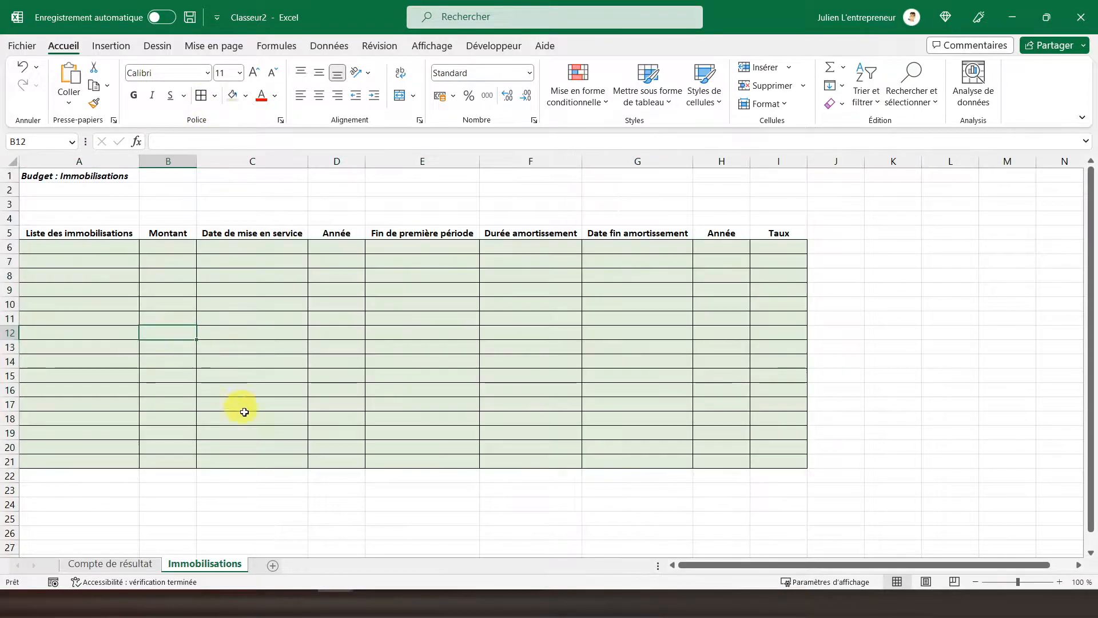
Step: Add all borders to the summary row A22:I22 and enter the label "Synthèse" in A22
{"action": "left_click", "coordinate": [64, 475]}
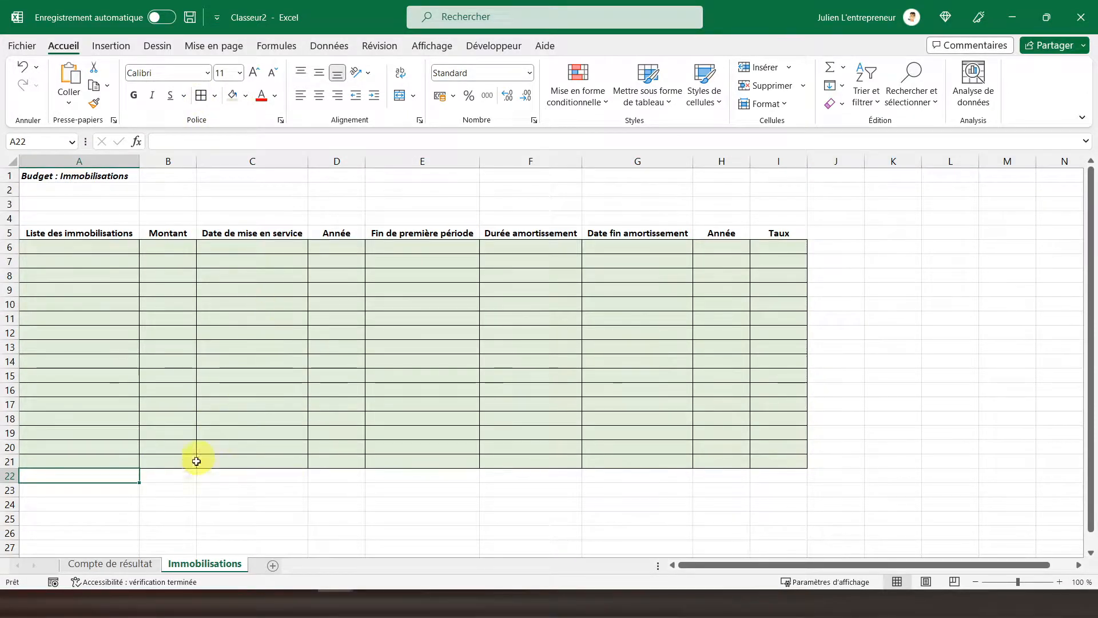
{"action": "left_click_drag", "start_coordinate": [110, 478], "coordinate": [784, 478]}
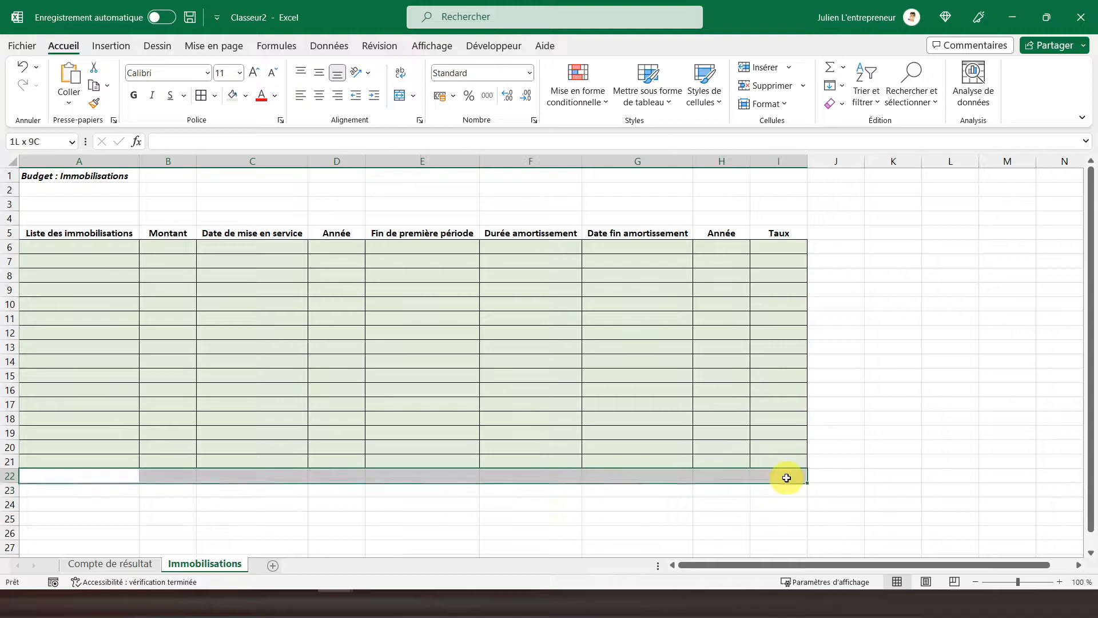
{"action": "left_click", "coordinate": [200, 95]}
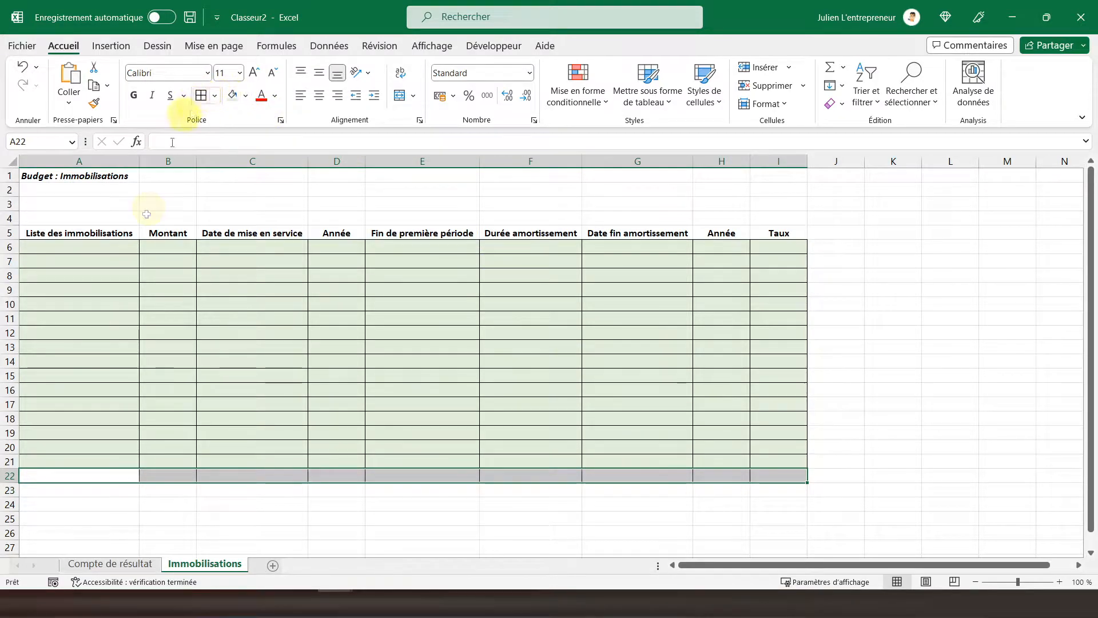
{"action": "left_click", "coordinate": [105, 474]}
{"action": "type", "text": "Syntè"}
{"action": "key", "text": "BackSpace"}
{"action": "type", "text": "hèse"}
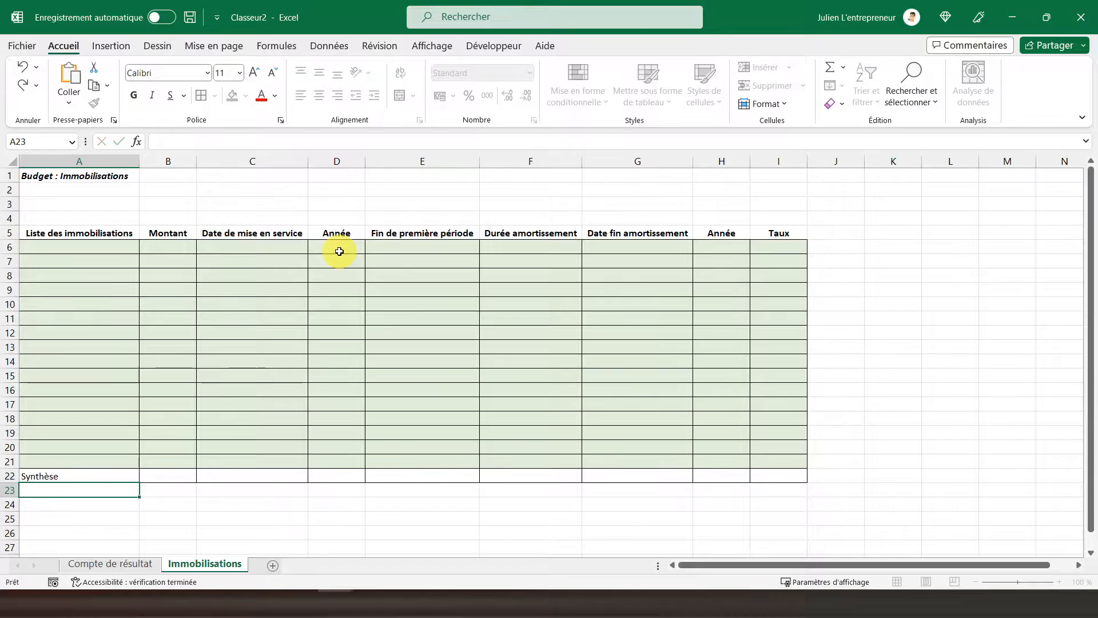
Step: Enter =SOMME(B6:B21) in B22 to total the amounts, and add all borders to the header cells A5:I5
{"action": "key", "text": "Tab"}
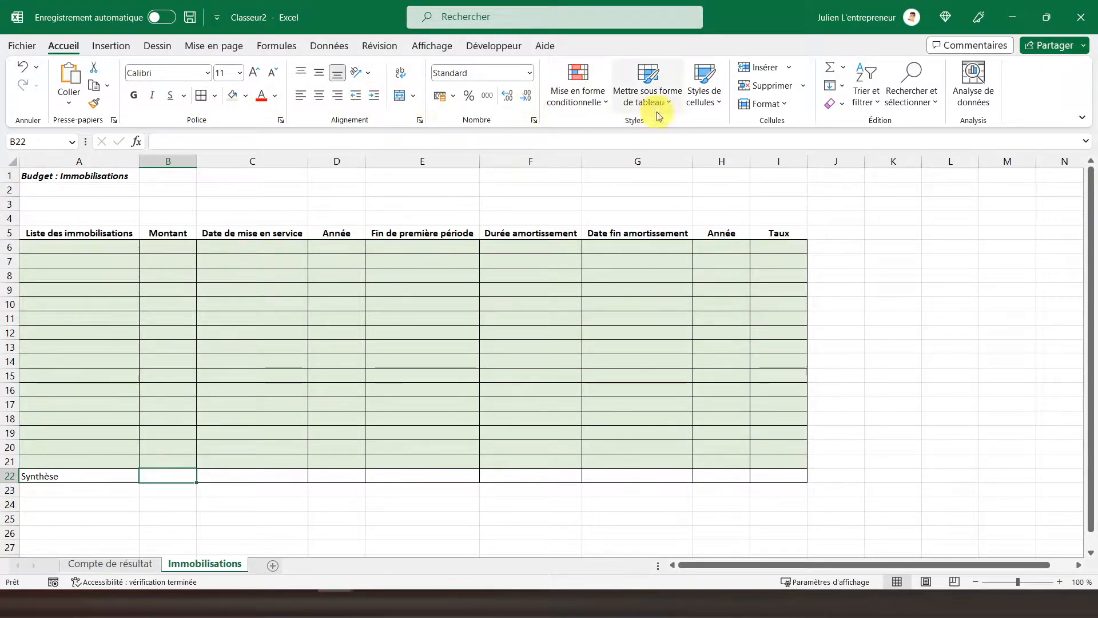
{"action": "left_click", "coordinate": [829, 74]}
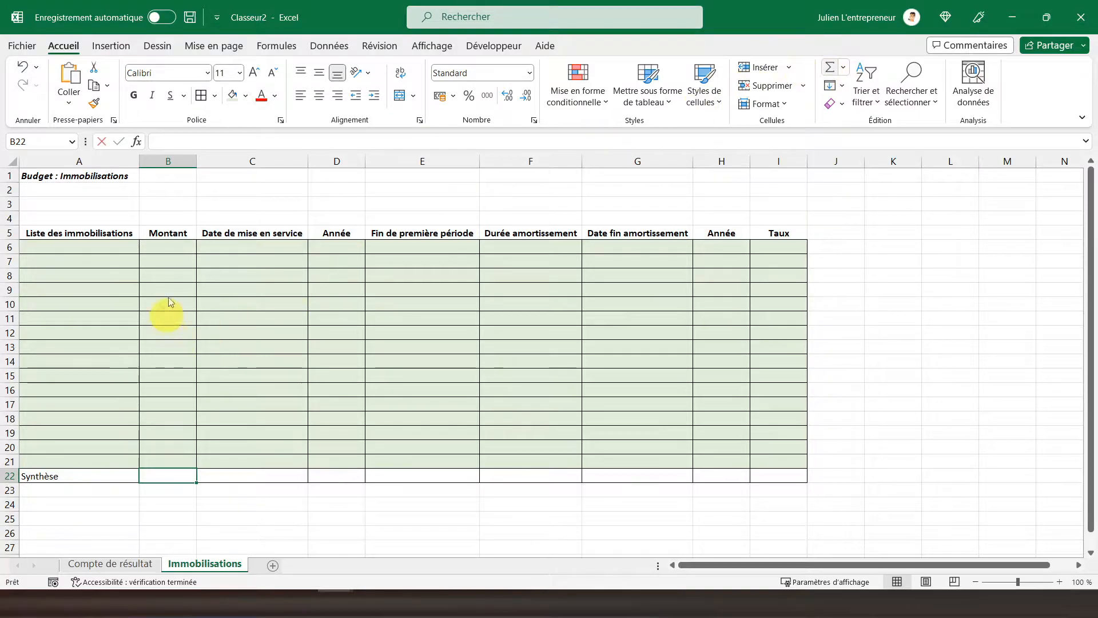
{"action": "left_click_drag", "start_coordinate": [167, 246], "coordinate": [169, 461]}
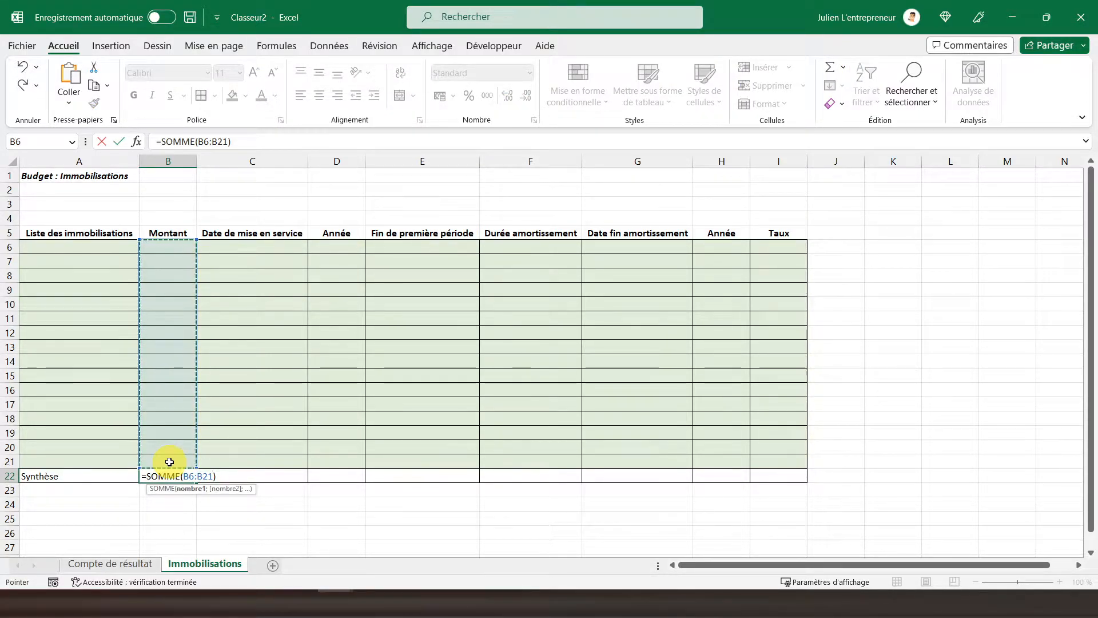
{"action": "key", "text": "Return"}
{"action": "left_click_drag", "start_coordinate": [77, 233], "coordinate": [769, 232]}
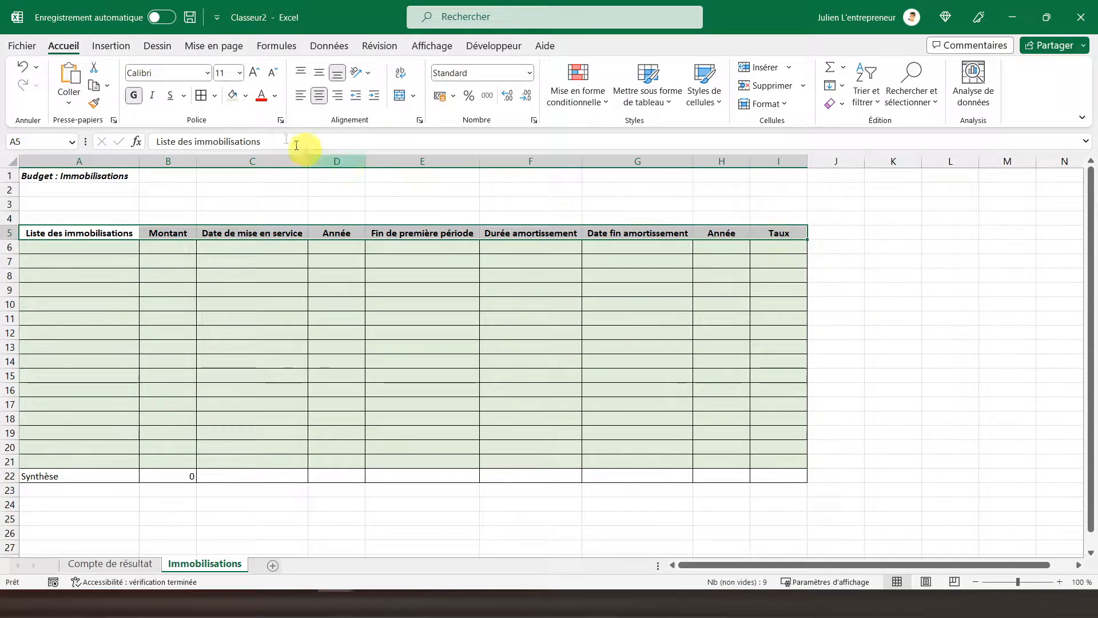
Step: Apply the euro accounting format to the total in B22 and make row 22 bold
{"action": "left_click", "coordinate": [161, 480]}
{"action": "left_click", "coordinate": [439, 97]}
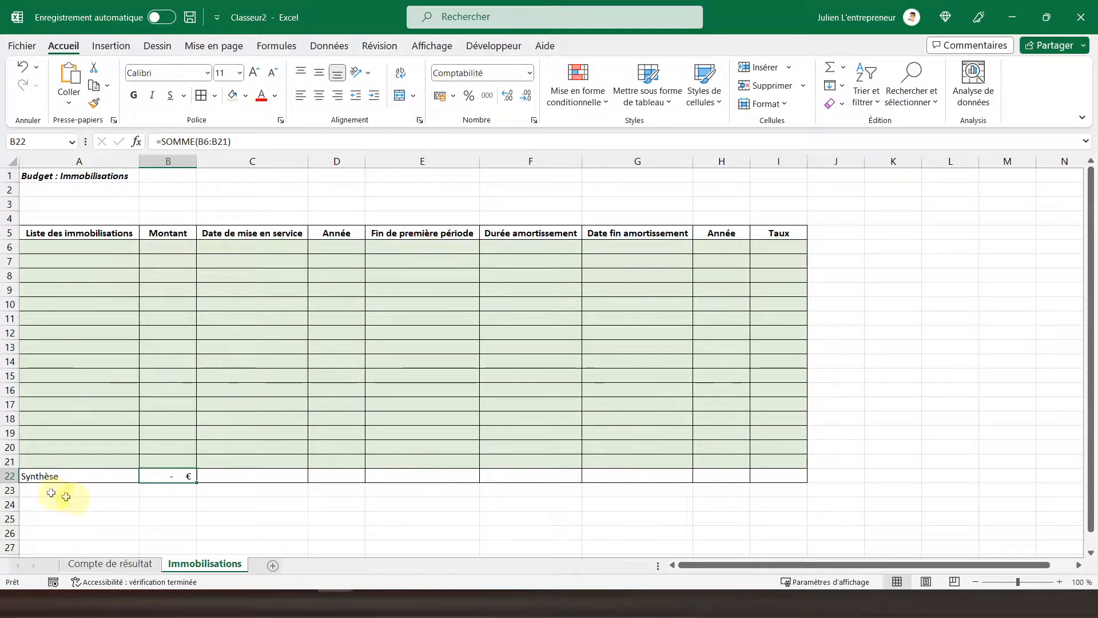
{"action": "left_click", "coordinate": [10, 477]}
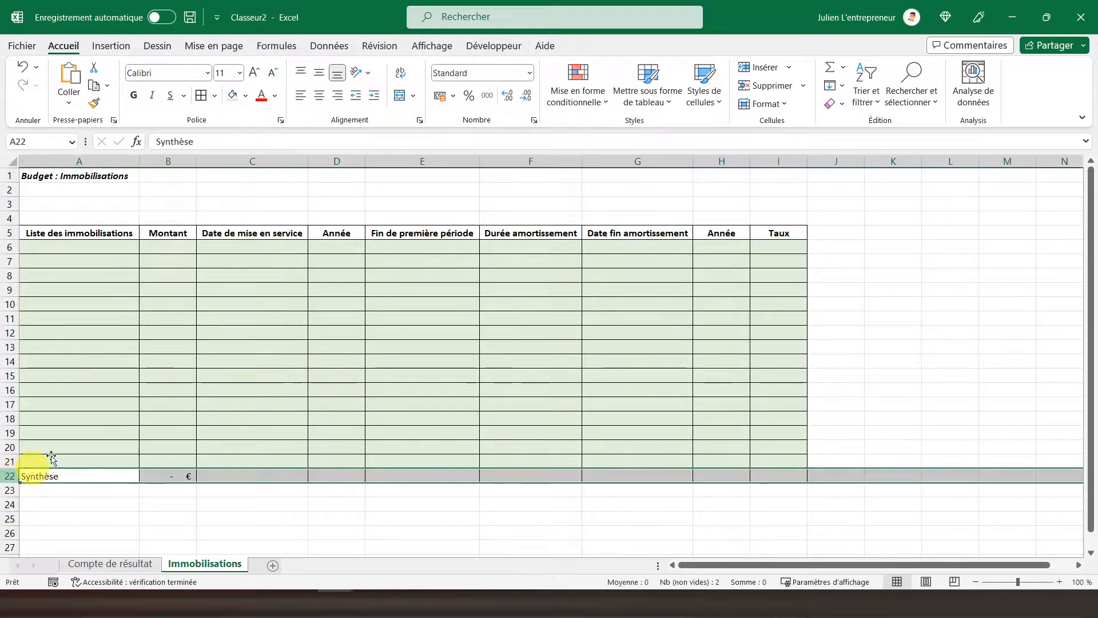
{"action": "left_click", "coordinate": [134, 95]}
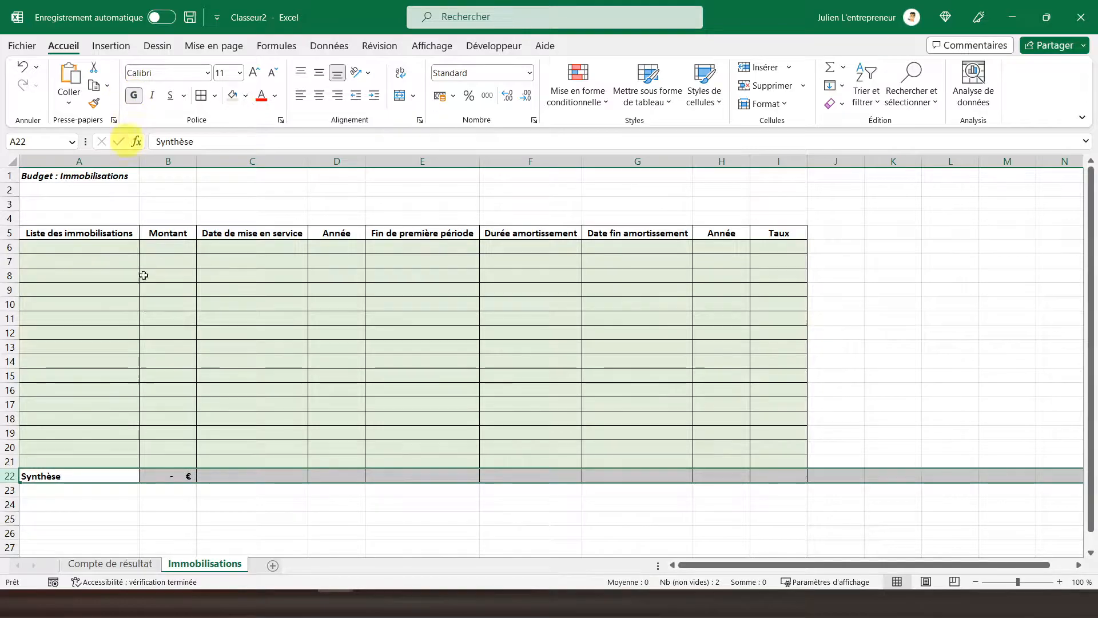
Step: Enter =MOYENNE(F6:F21) in F22 to average the amortisation durations
{"action": "left_click", "coordinate": [516, 476]}
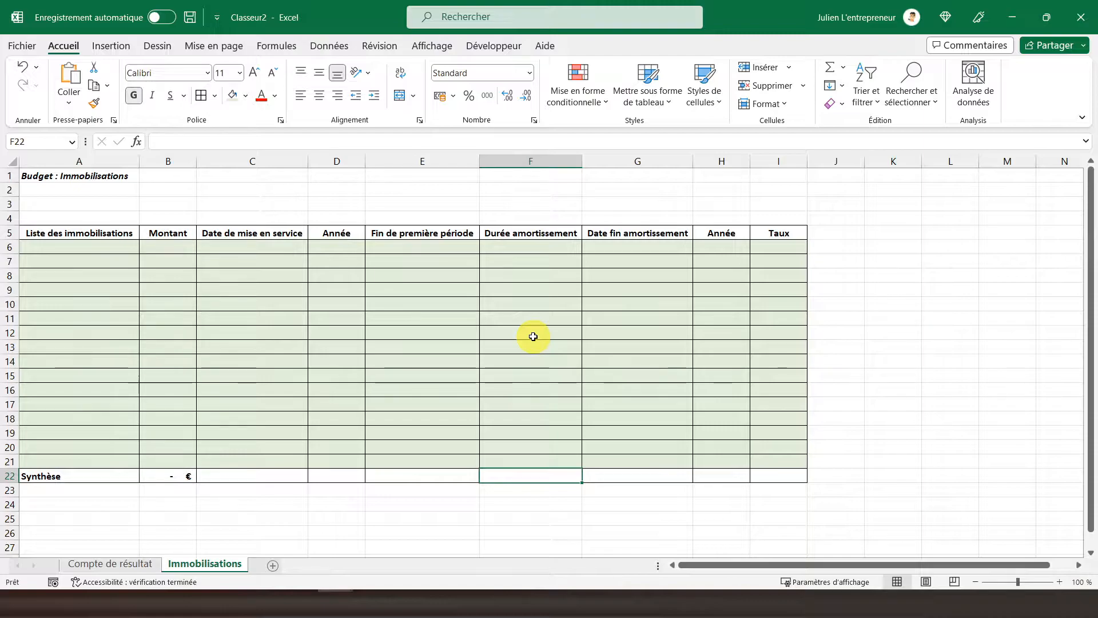
{"action": "type", "text": "=moyenn"}
{"action": "type", "text": "e("}
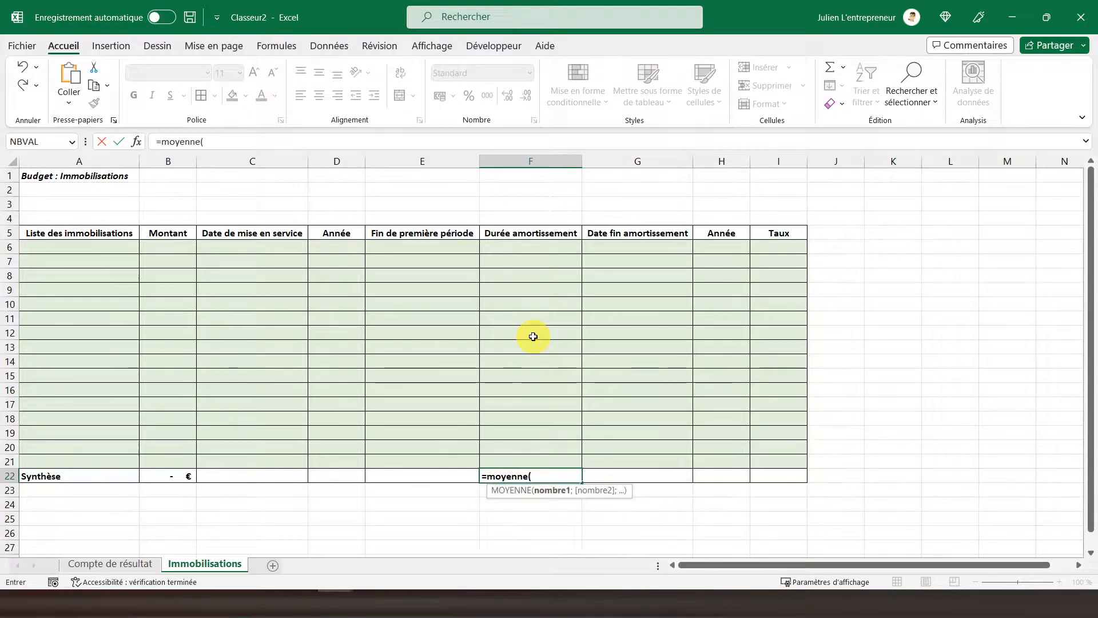
{"action": "left_click_drag", "start_coordinate": [517, 240], "coordinate": [511, 460]}
{"action": "type", "text": ")"}
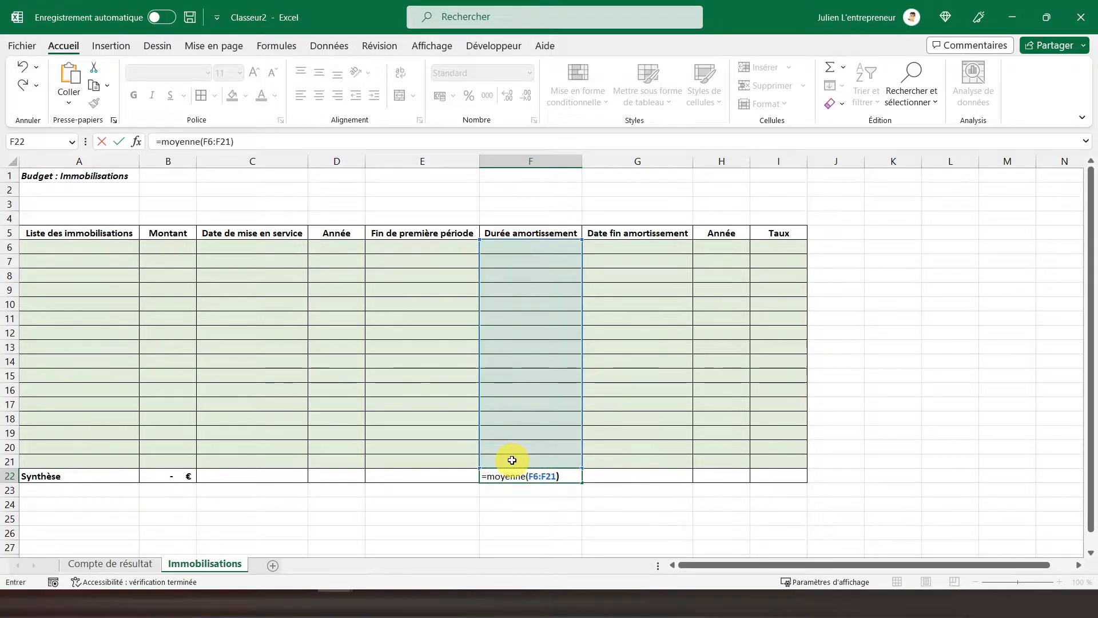
{"action": "key", "text": "Return"}
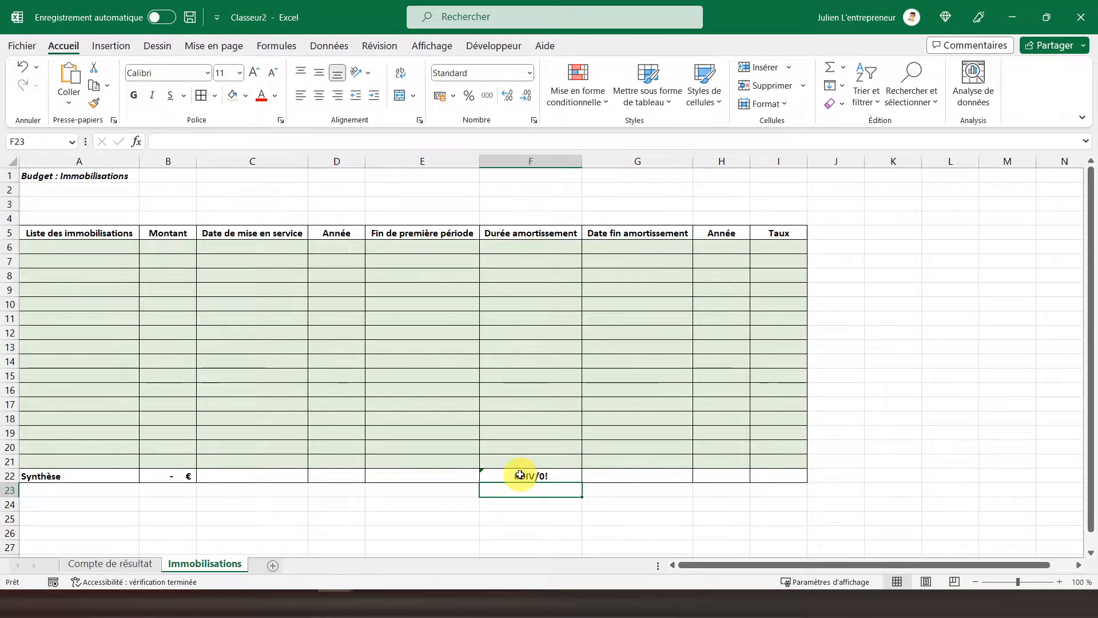
Step: Wrap the F22 average in SIERREUR with "" as the error value: =SIERREUR(MOYENNE(F6:F21);"")
{"action": "left_click", "coordinate": [522, 475]}
{"action": "left_click", "coordinate": [163, 141]}
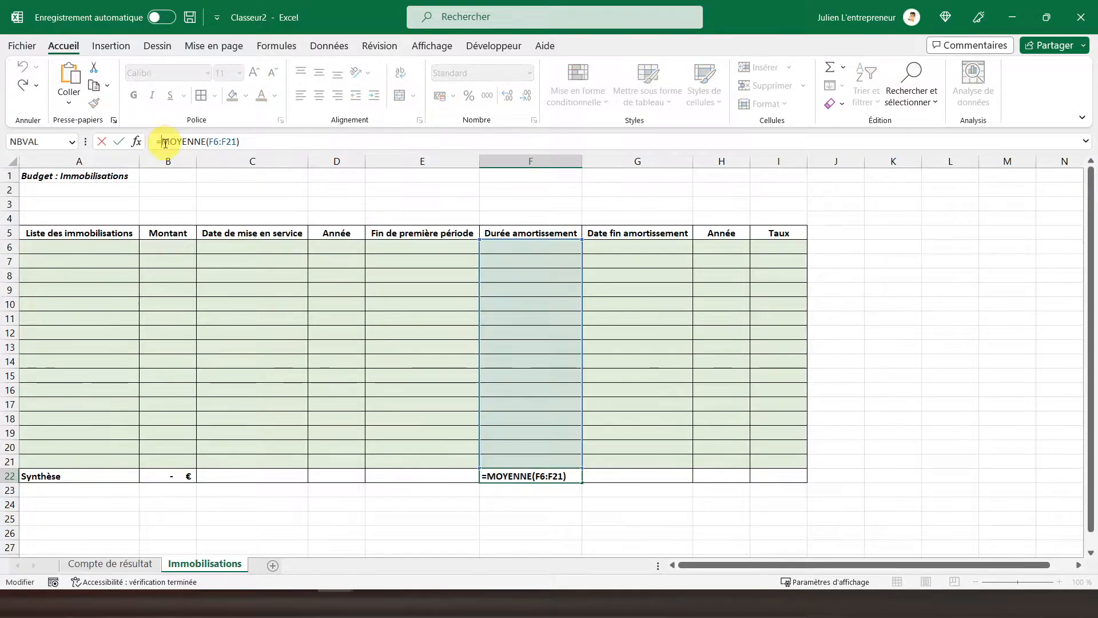
{"action": "type", "text": "sierreur("}
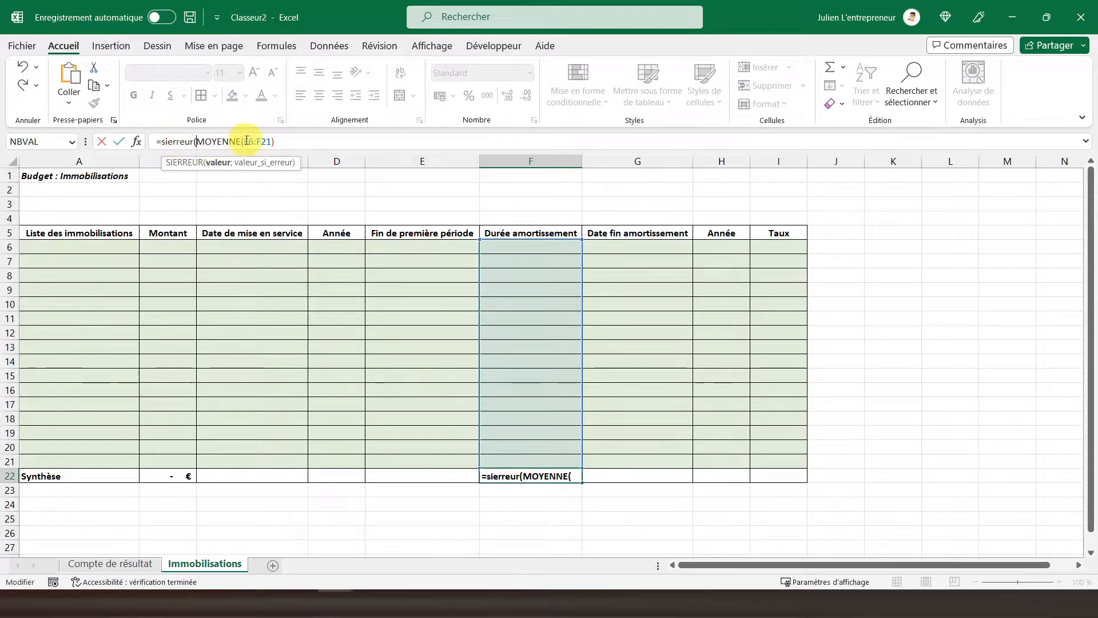
{"action": "left_click", "coordinate": [284, 140]}
{"action": "type", "text": ";"}
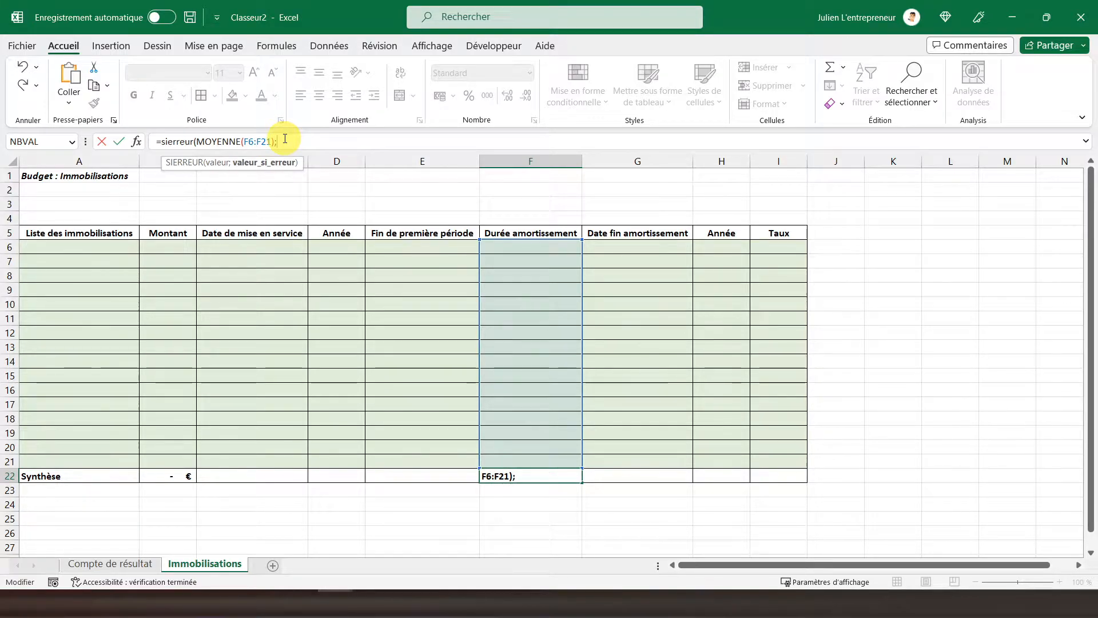
{"action": "type", "text": "\"\")"}
{"action": "key", "text": "Return"}
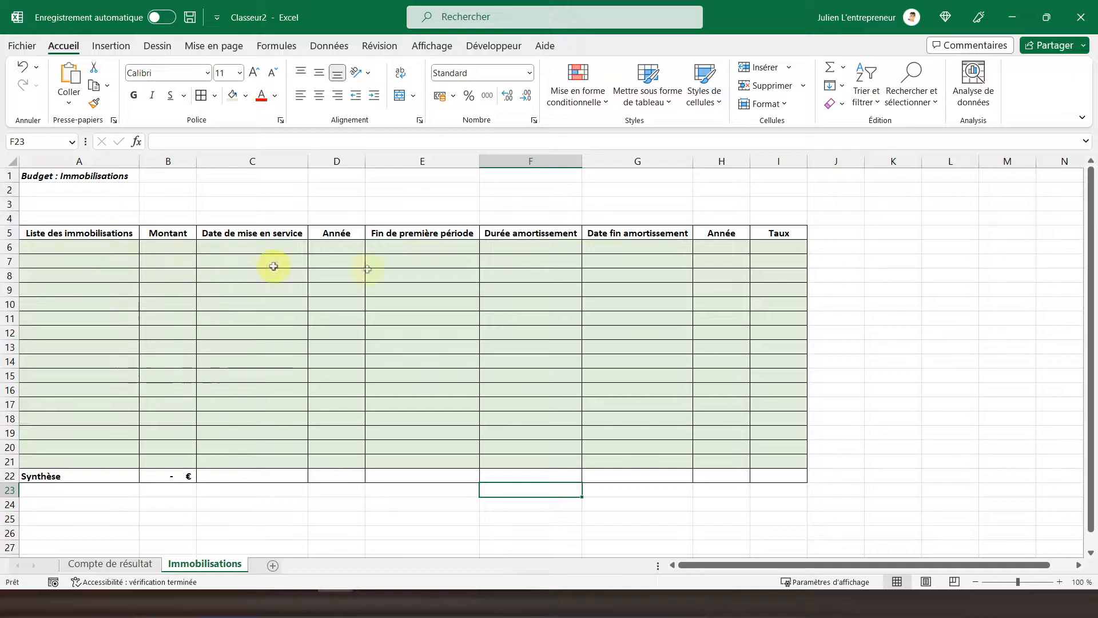
Step: Apply the custom number format 0" an(s)" to the whole Durée amortissement column F
{"action": "left_click", "coordinate": [515, 161]}
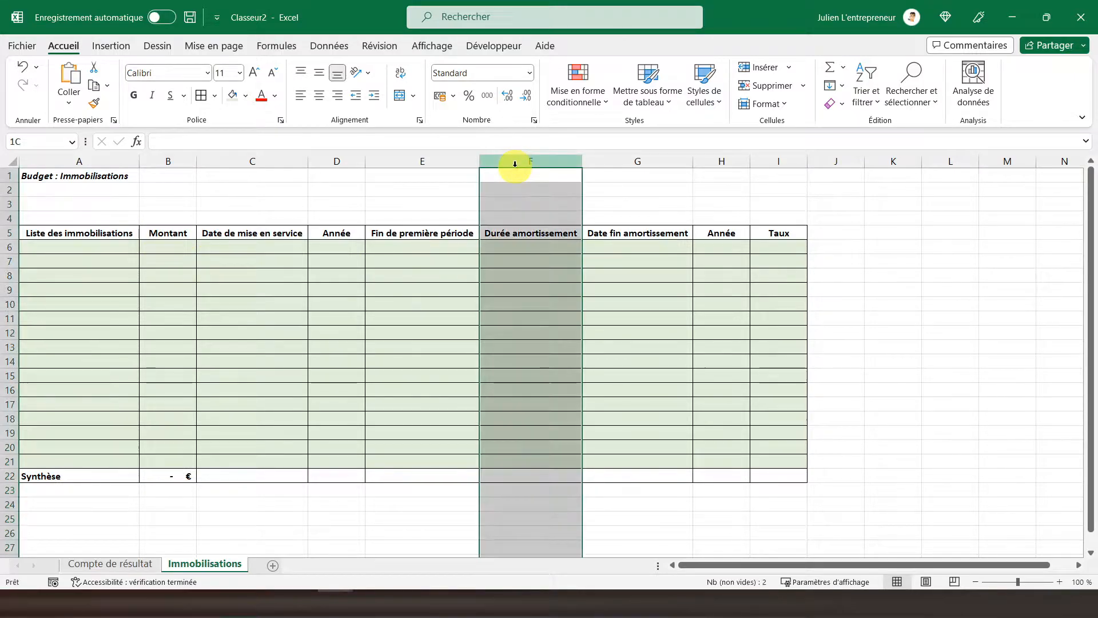
{"action": "right_click", "coordinate": [522, 273]}
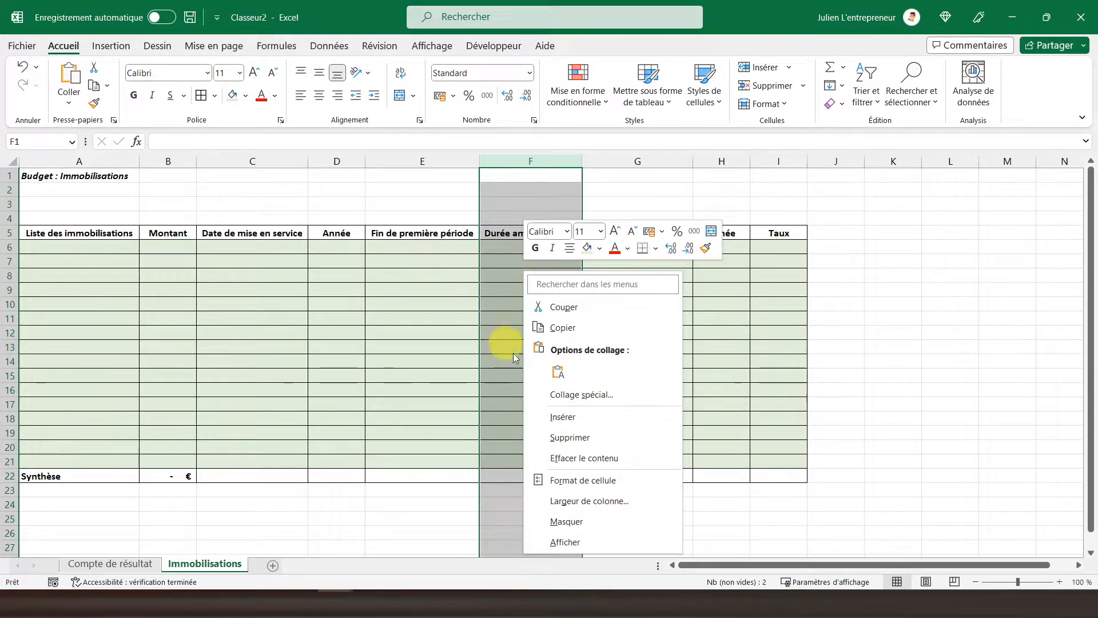
{"action": "left_click", "coordinate": [576, 477]}
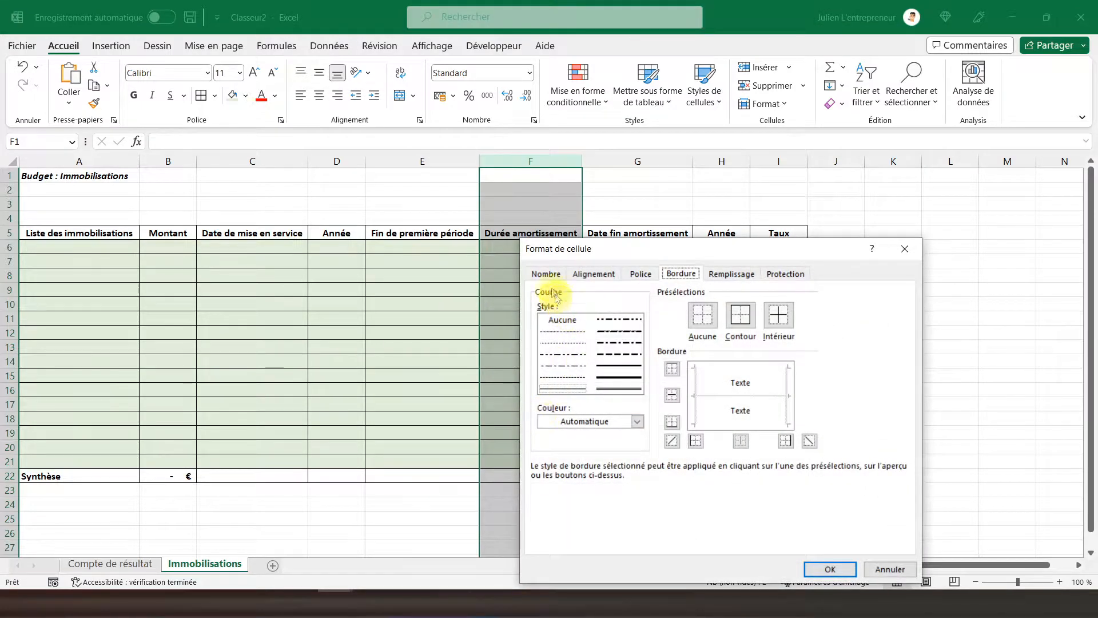
{"action": "left_click", "coordinate": [546, 274]}
{"action": "left_click", "coordinate": [558, 407]}
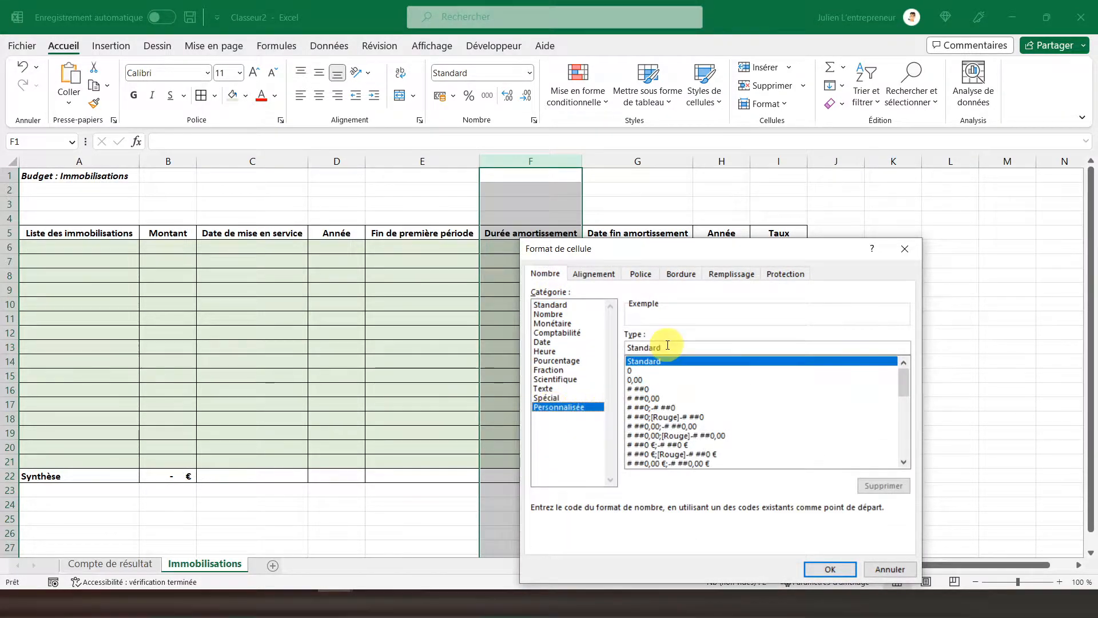
{"action": "left_click", "coordinate": [648, 371]}
{"action": "left_click", "coordinate": [649, 345]}
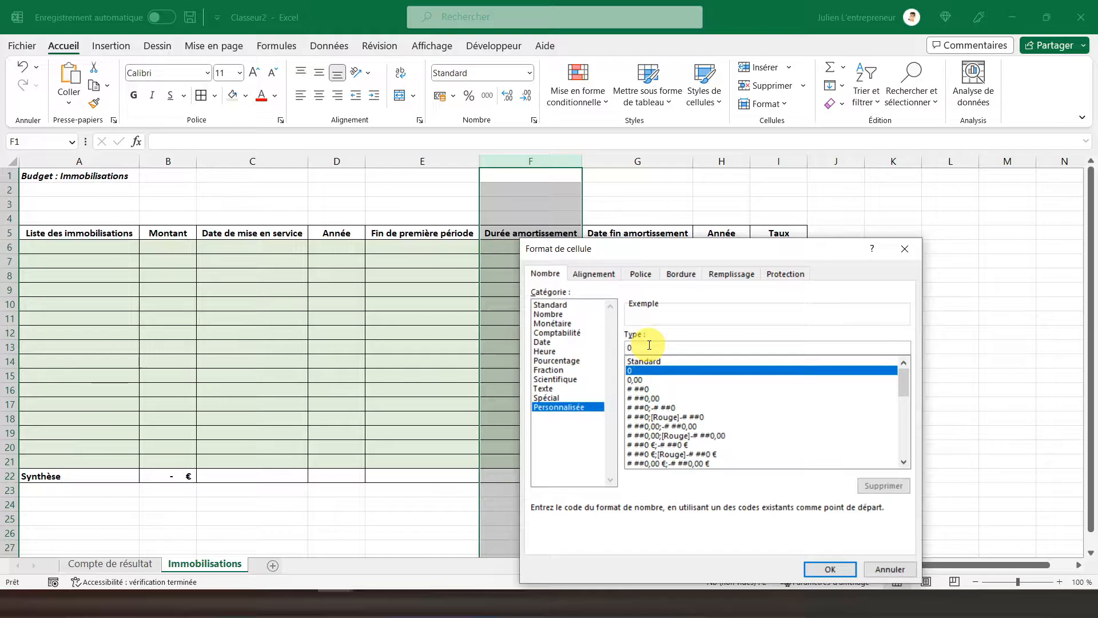
{"action": "type", "text": "\" an"}
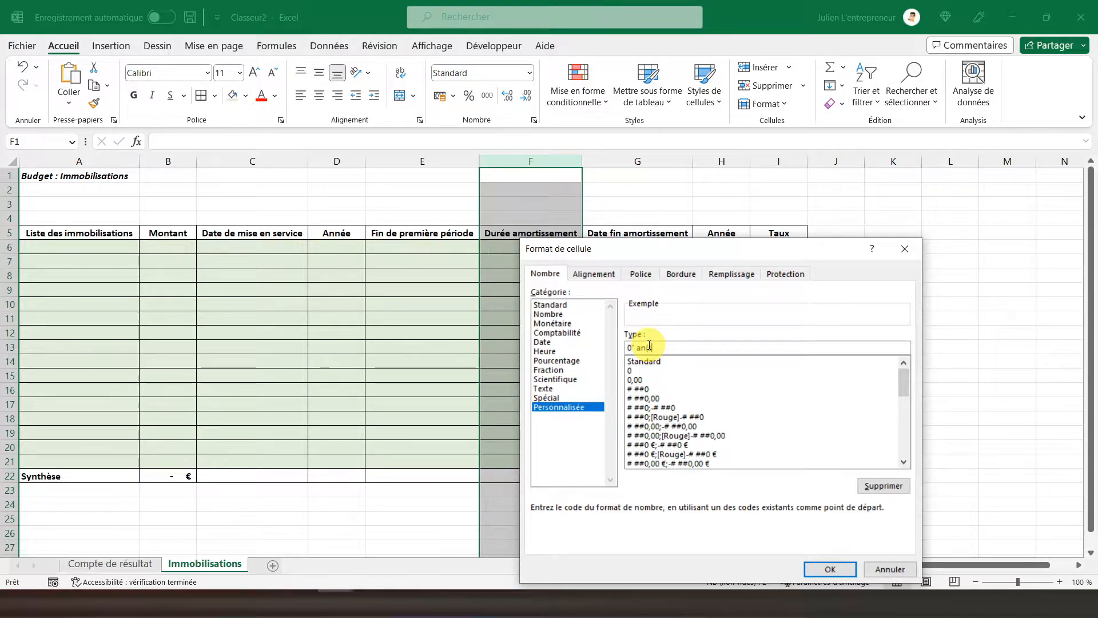
{"action": "type", "text": "s\""}
{"action": "key", "text": "Return"}
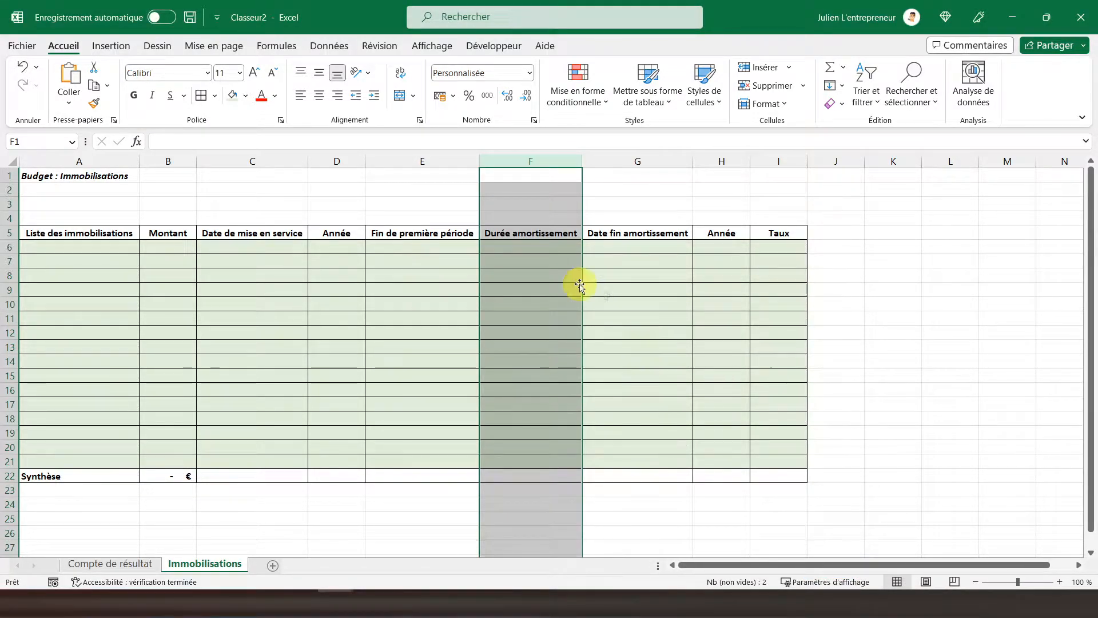
Step: Enter amortisation durations of 20 in F6 and 10 in F7
{"action": "left_click", "coordinate": [523, 247]}
{"action": "type", "text": "20"}
{"action": "key", "text": "Return"}
{"action": "type", "text": "10"}
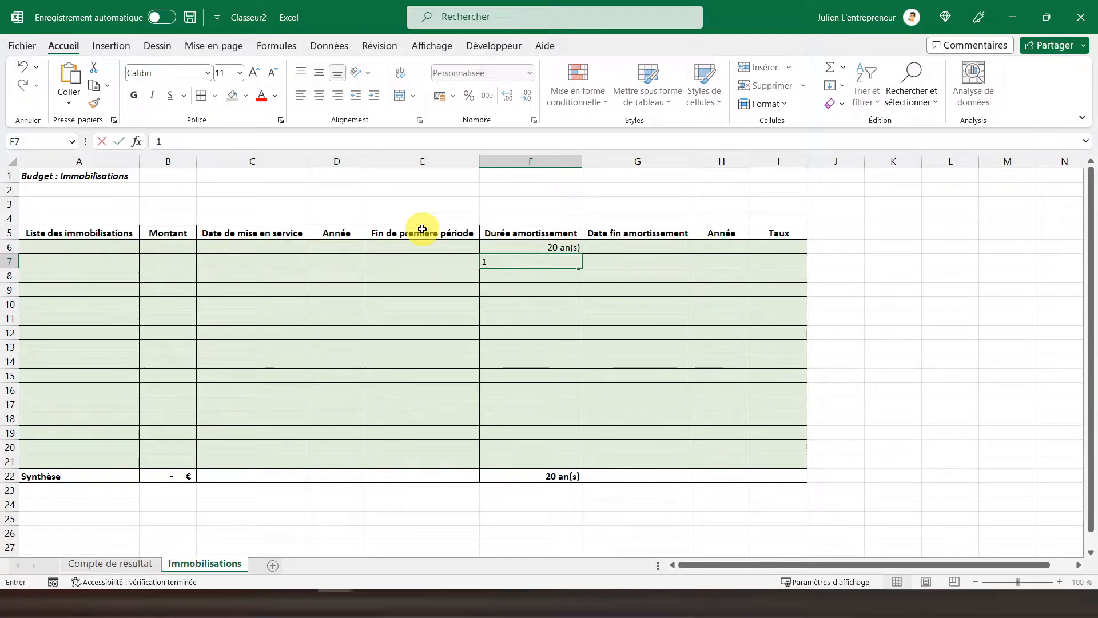
{"action": "key", "text": "Return"}
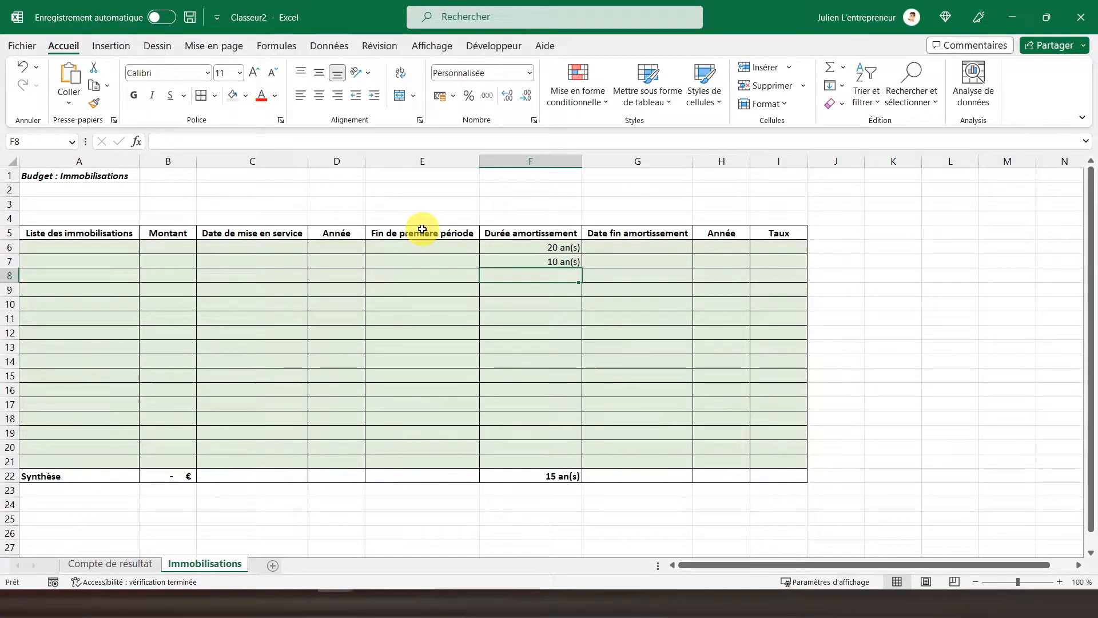
Step: Centre column F horizontally and vertically, and middle-align the header row 5 vertically
{"action": "left_click", "coordinate": [541, 161]}
{"action": "left_click", "coordinate": [319, 96]}
{"action": "left_click", "coordinate": [321, 73]}
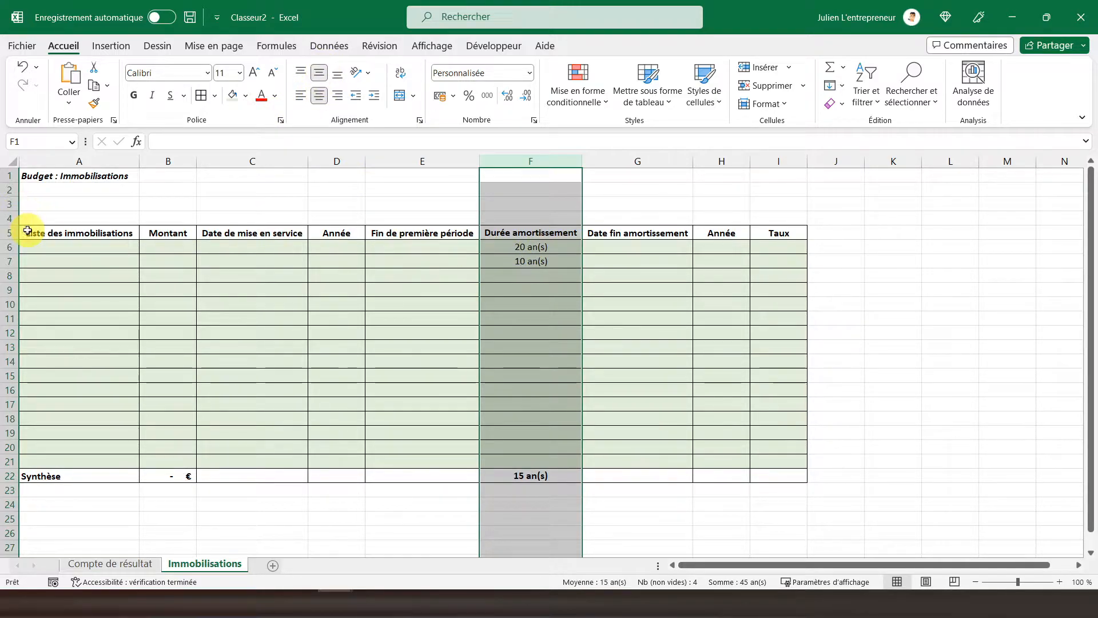
{"action": "left_click", "coordinate": [10, 232]}
{"action": "left_click", "coordinate": [319, 72]}
{"action": "left_click", "coordinate": [318, 290]}
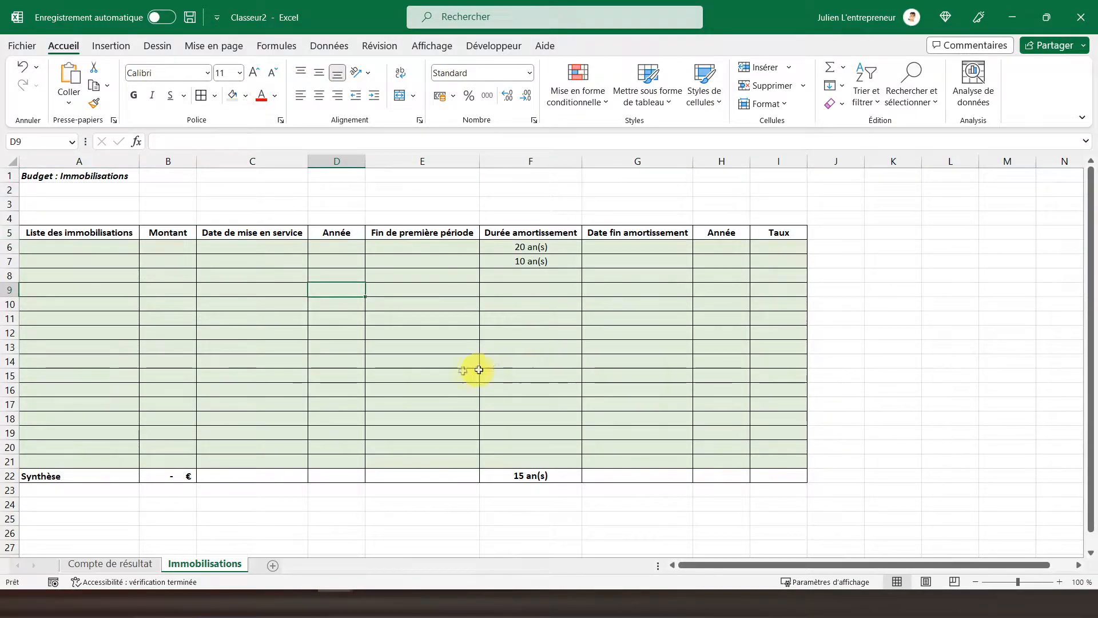
Step: Apply the euro accounting format to the Montant column B and enter 100000 in B6
{"action": "left_click", "coordinate": [181, 248]}
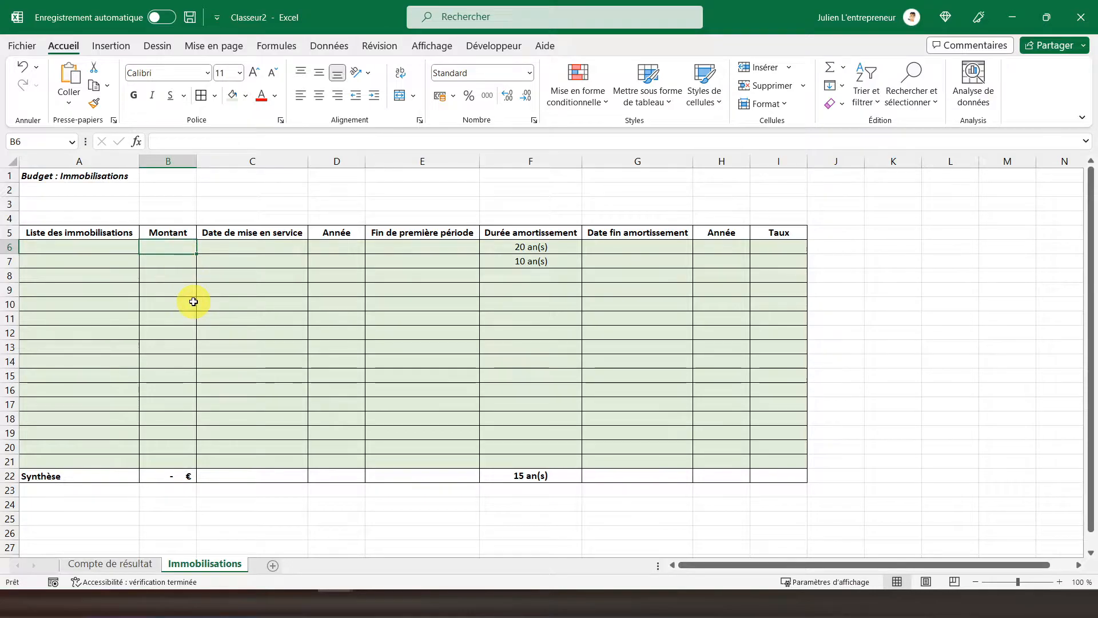
{"action": "left_click", "coordinate": [167, 161]}
{"action": "left_click", "coordinate": [443, 98]}
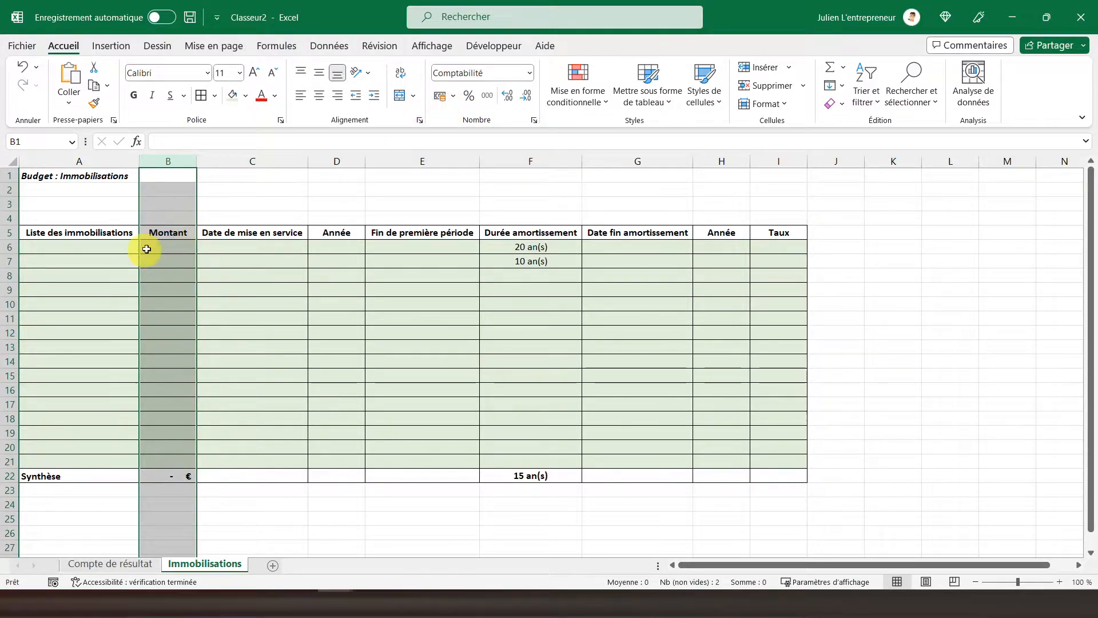
{"action": "left_click", "coordinate": [158, 250]}
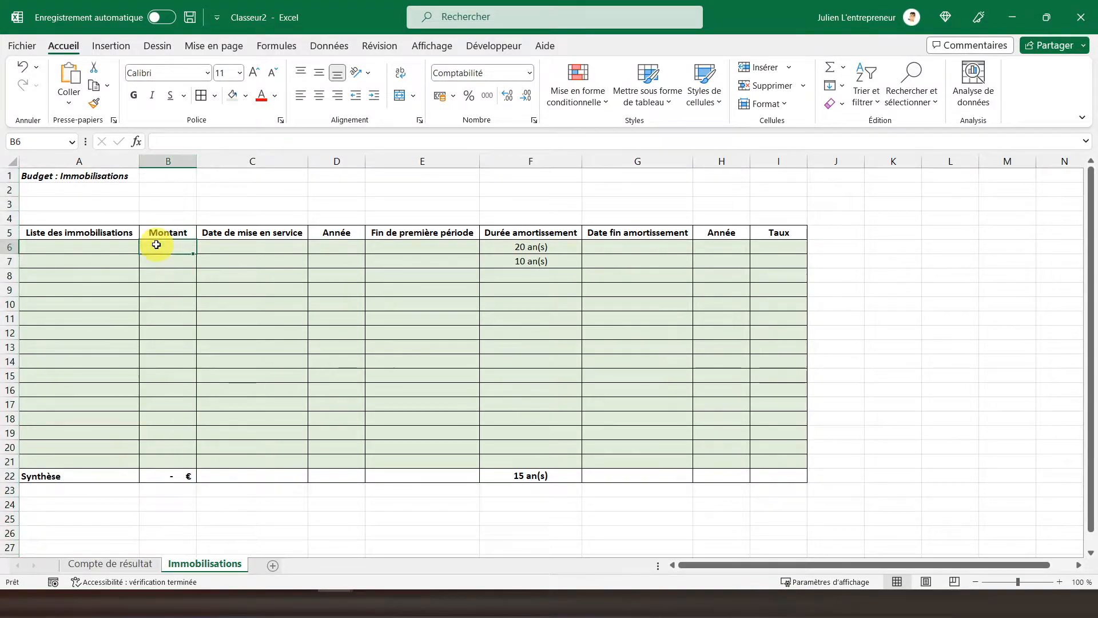
{"action": "type", "text": "100 000"}
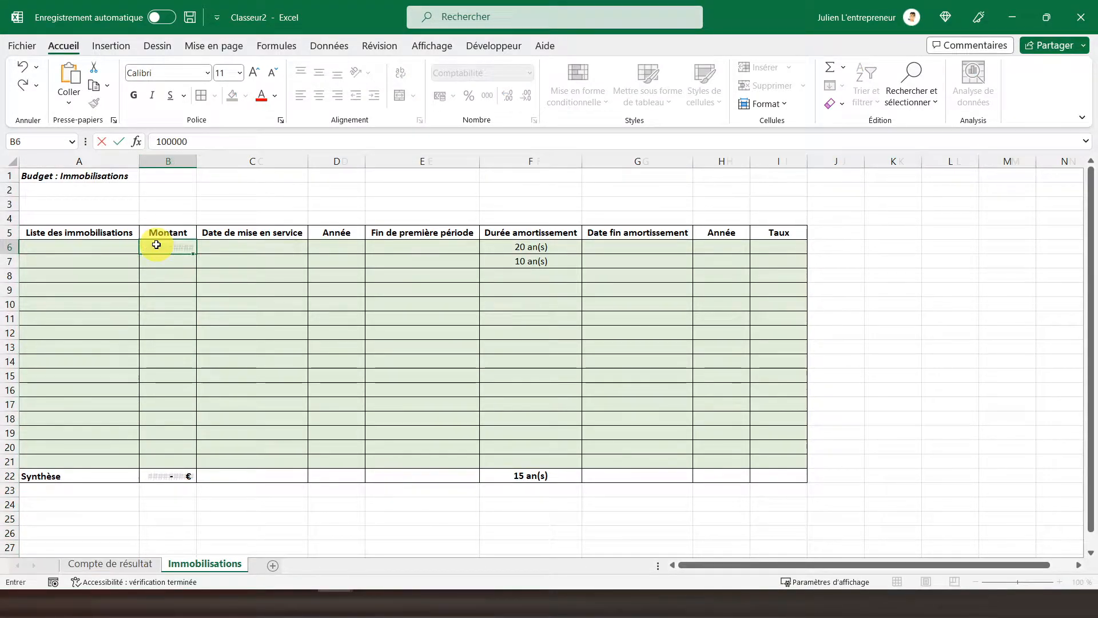
{"action": "key", "text": "Return"}
Step: Enter the service date 01/05/2023 in C6 and centre column C horizontally
{"action": "left_click", "coordinate": [244, 246]}
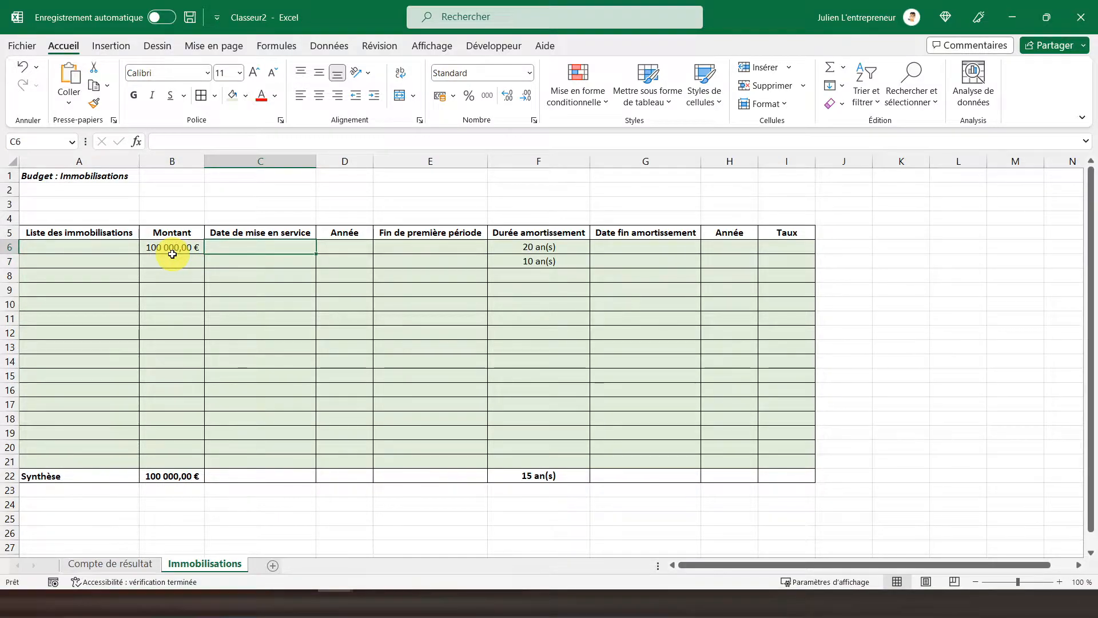
{"action": "type", "text": "01/05/2023"}
{"action": "key", "text": "Return"}
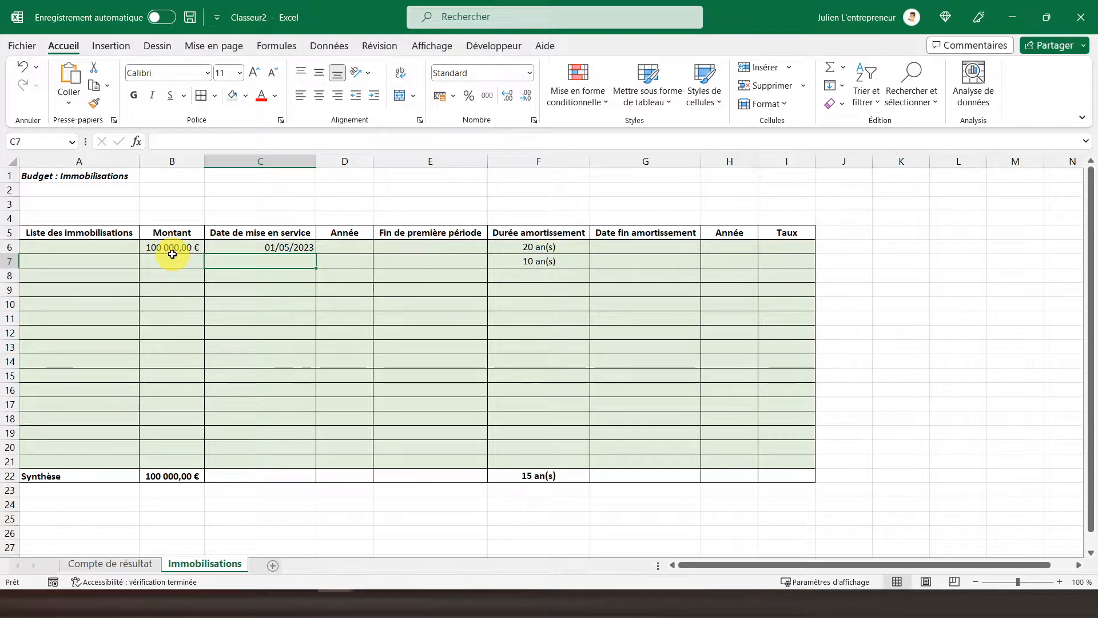
{"action": "left_click", "coordinate": [245, 161]}
{"action": "left_click", "coordinate": [320, 100]}
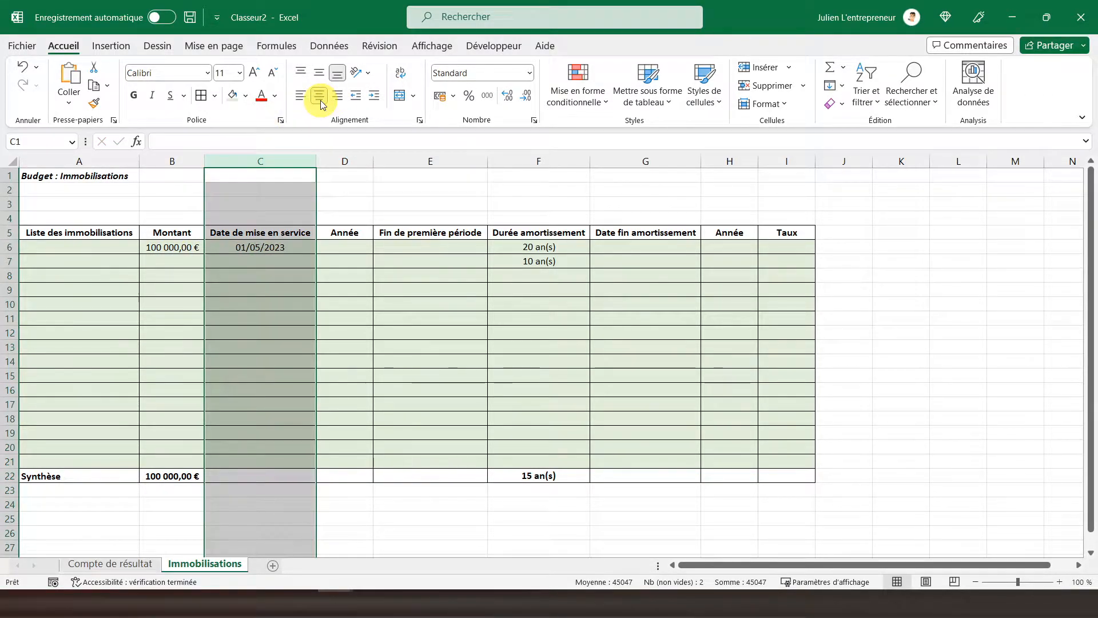
Step: Fill the Année cells D6:D21 with a light grey theme colour
{"action": "left_click", "coordinate": [348, 248]}
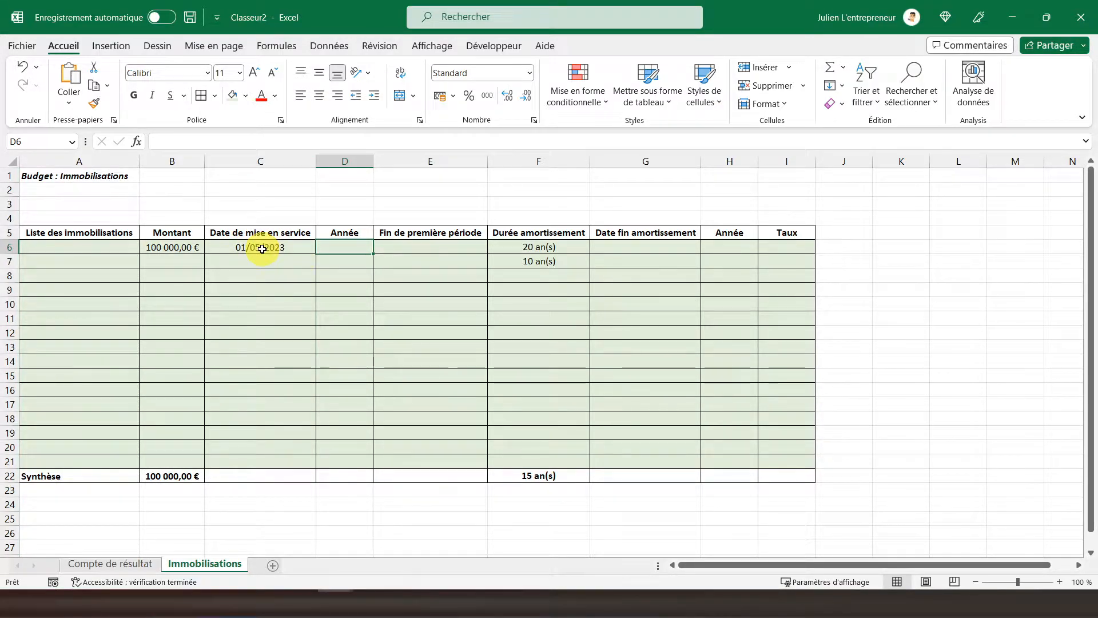
{"action": "mouse_move", "coordinate": [335, 247]}
{"action": "left_mouse_down"}
{"action": "mouse_move", "coordinate": [323, 454]}
{"action": "mouse_move", "coordinate": [337, 462]}
{"action": "left_mouse_up"}
{"action": "left_click", "coordinate": [245, 96]}
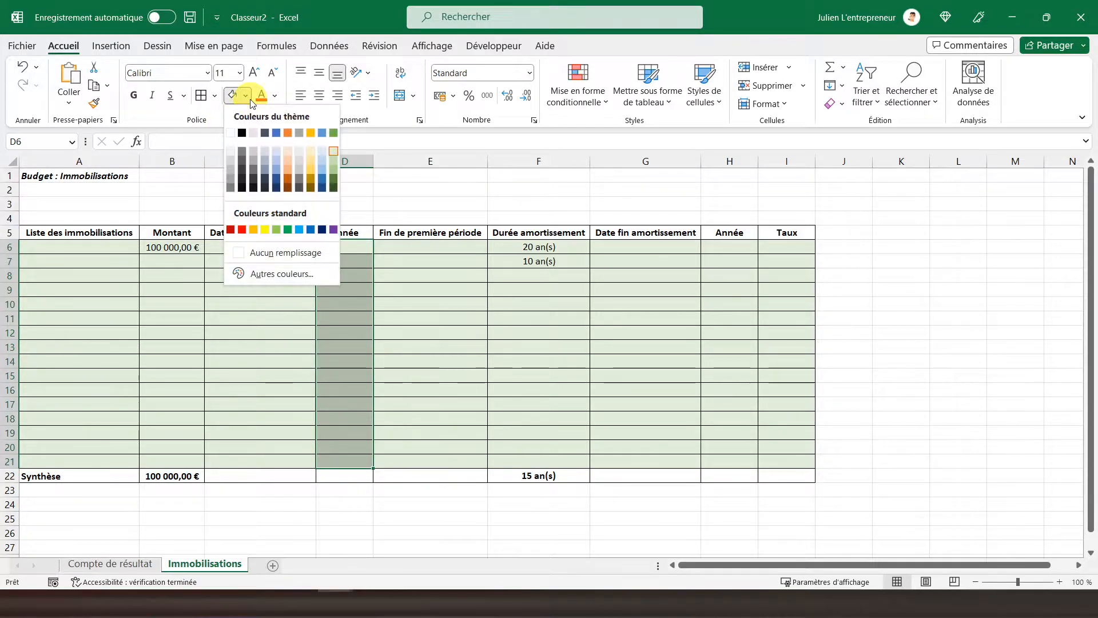
{"action": "left_click", "coordinate": [252, 148]}
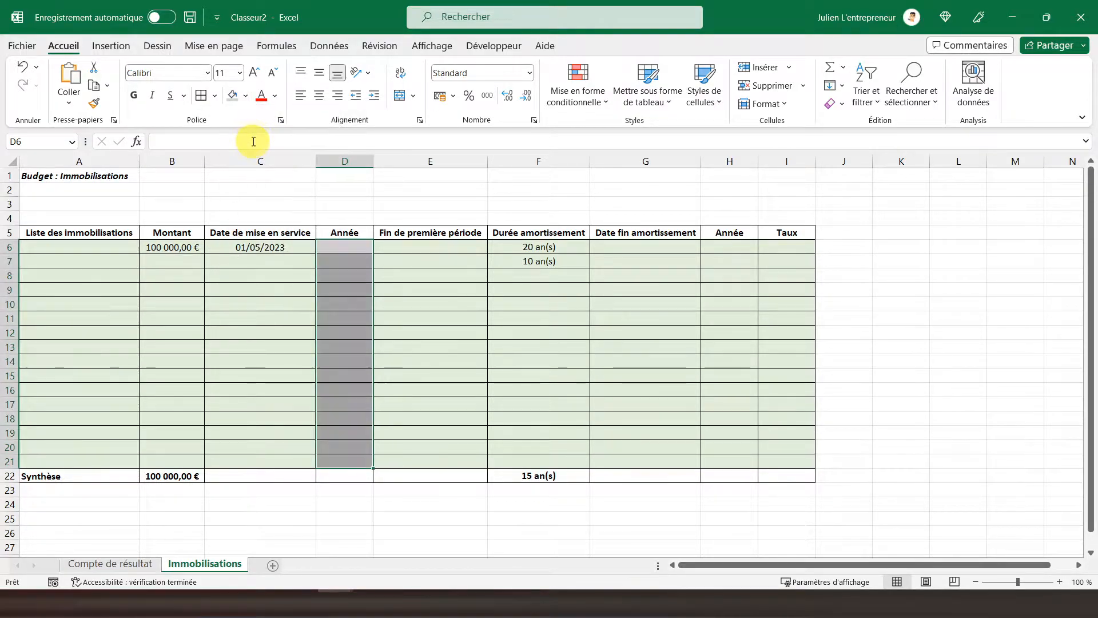
Step: Begin the year formula in D6 with a blank result when the amount is empty: =SI(B6="";"";
{"action": "left_click", "coordinate": [333, 248]}
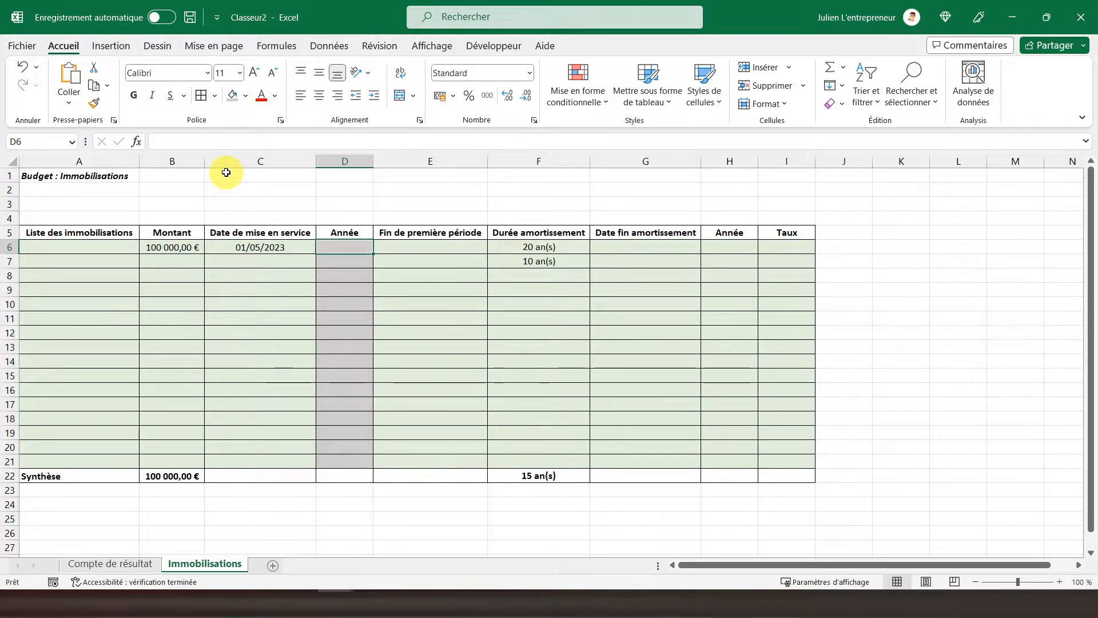
{"action": "type", "text": "=si("}
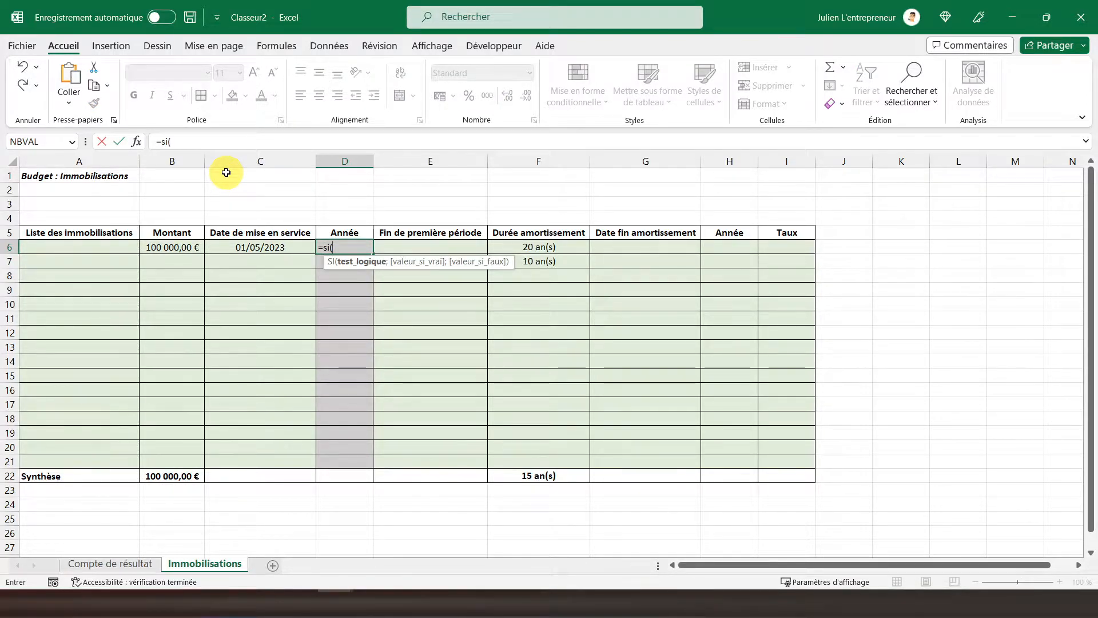
{"action": "key", "text": "Left"}
{"action": "key", "text": "Left"}
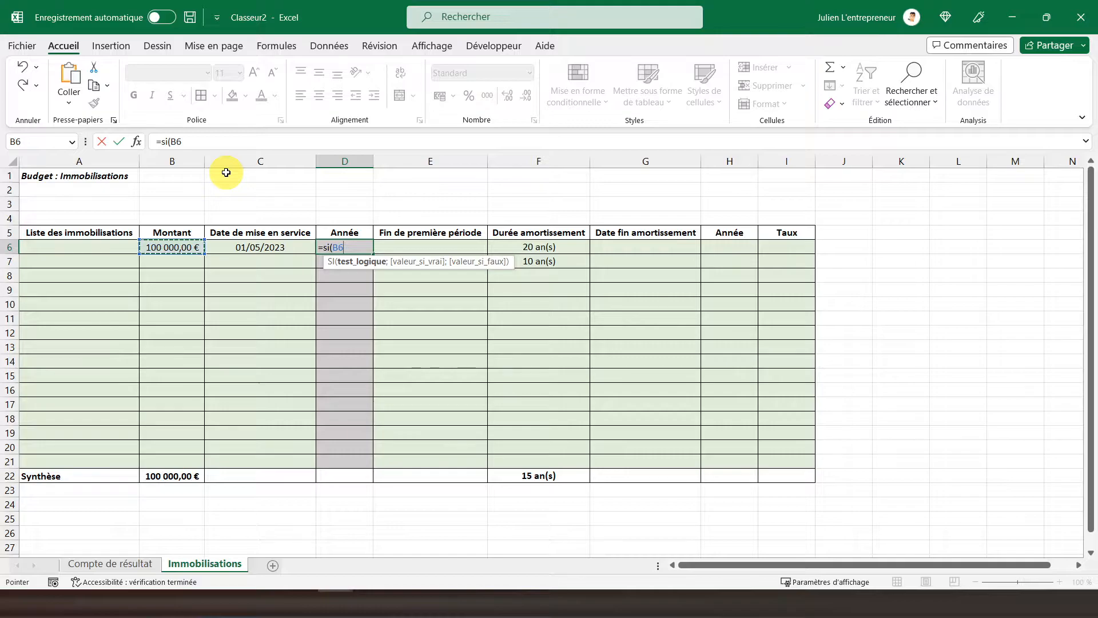
{"action": "type", "text": "=\"\";\"\";"}
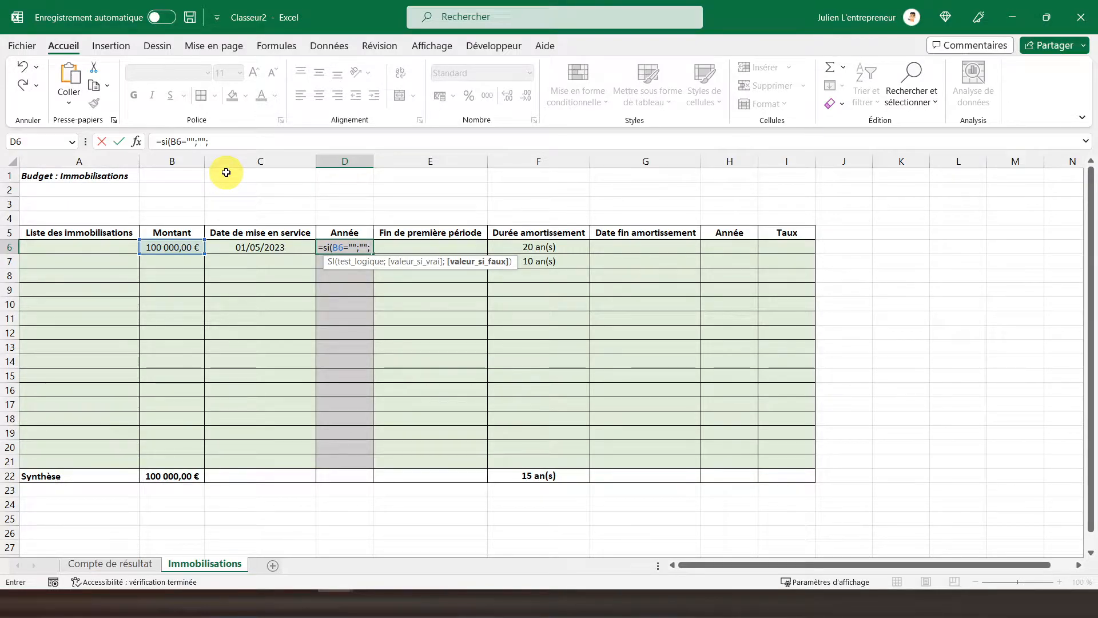
{"action": "type", "text": "date("}
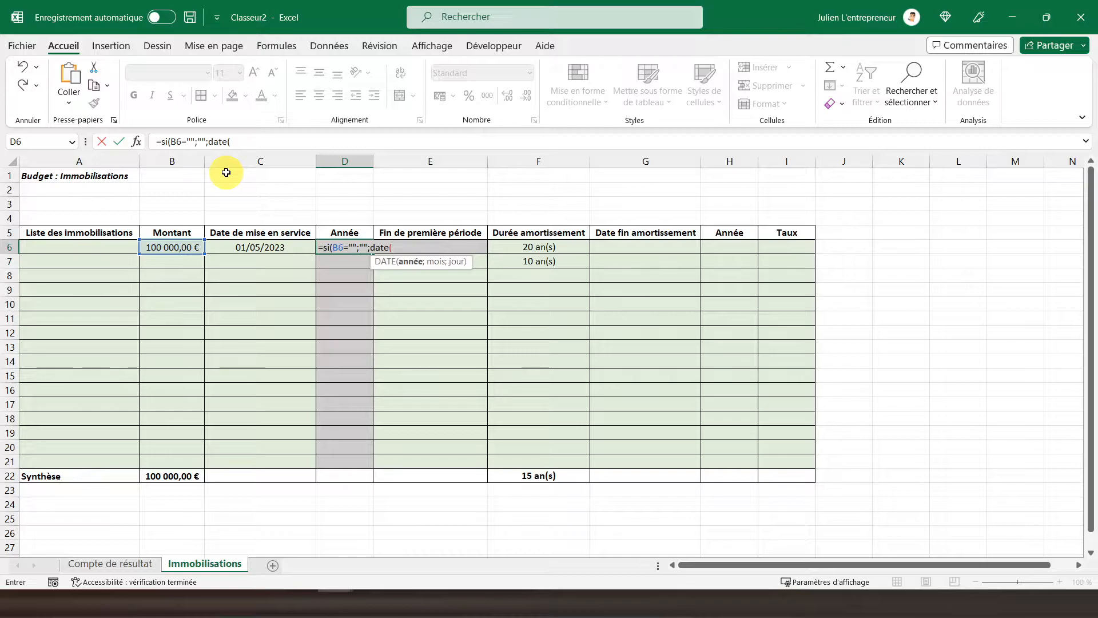
{"action": "key", "text": "BackSpace"}
{"action": "key", "text": "BackSpace"}
{"action": "key", "text": "BackSpace"}
{"action": "key", "text": "BackSpace"}
{"action": "key", "text": "BackSpace"}
Step: Complete the D6 formula with ANNEE(C6) as the value if false, and centre column D horizontally
{"action": "type", "text": "ann"}
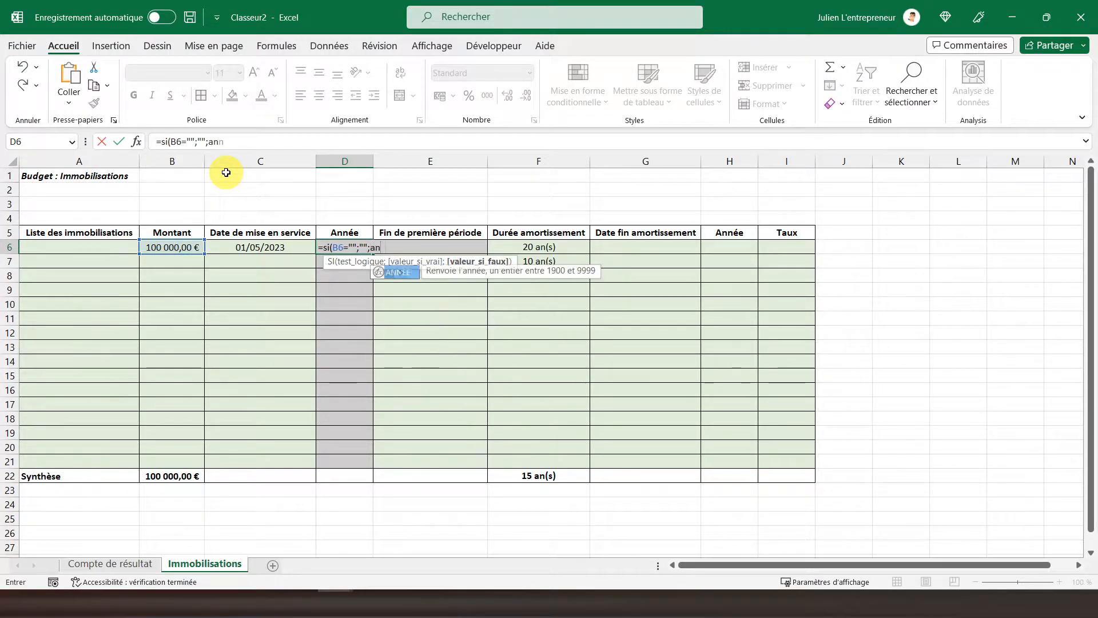
{"action": "type", "text": "ee("}
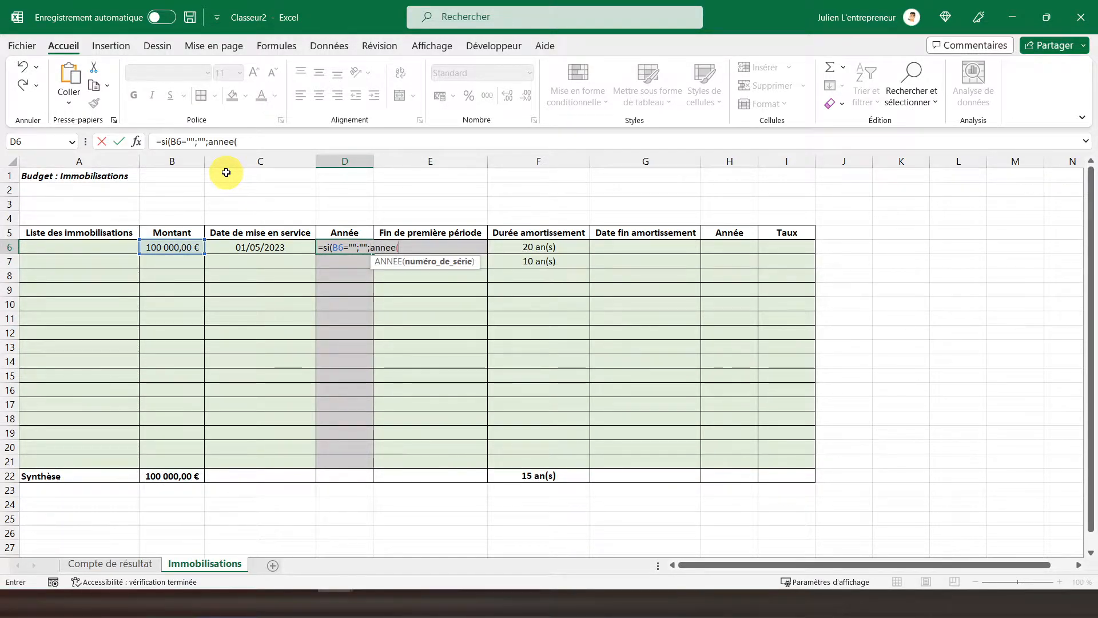
{"action": "left_click", "coordinate": [252, 247]}
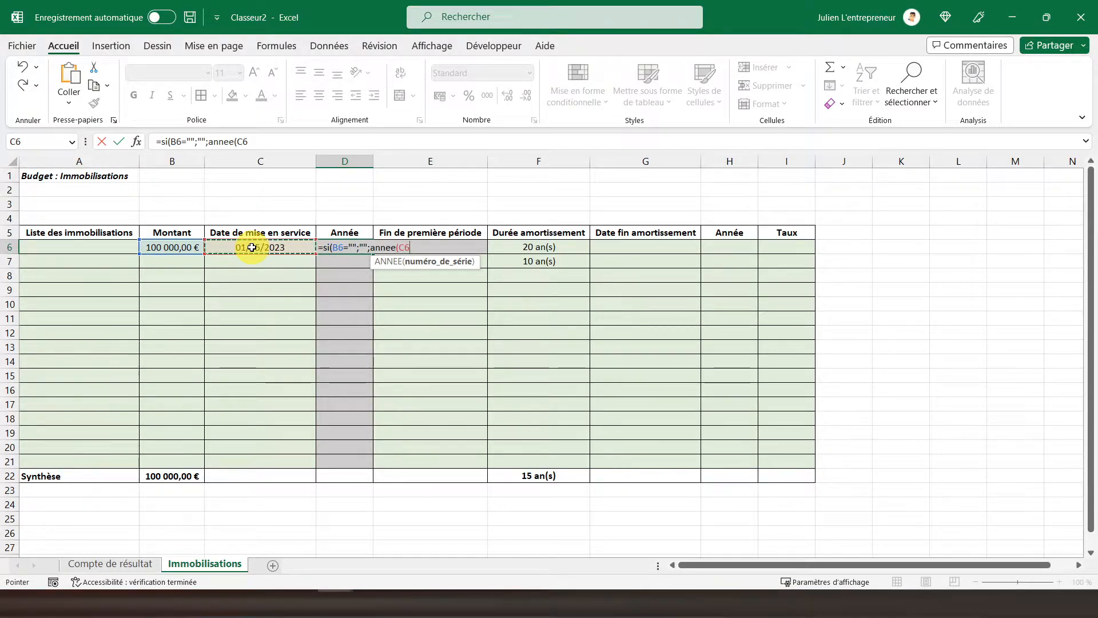
{"action": "type", "text": "))"}
{"action": "key", "text": "Return"}
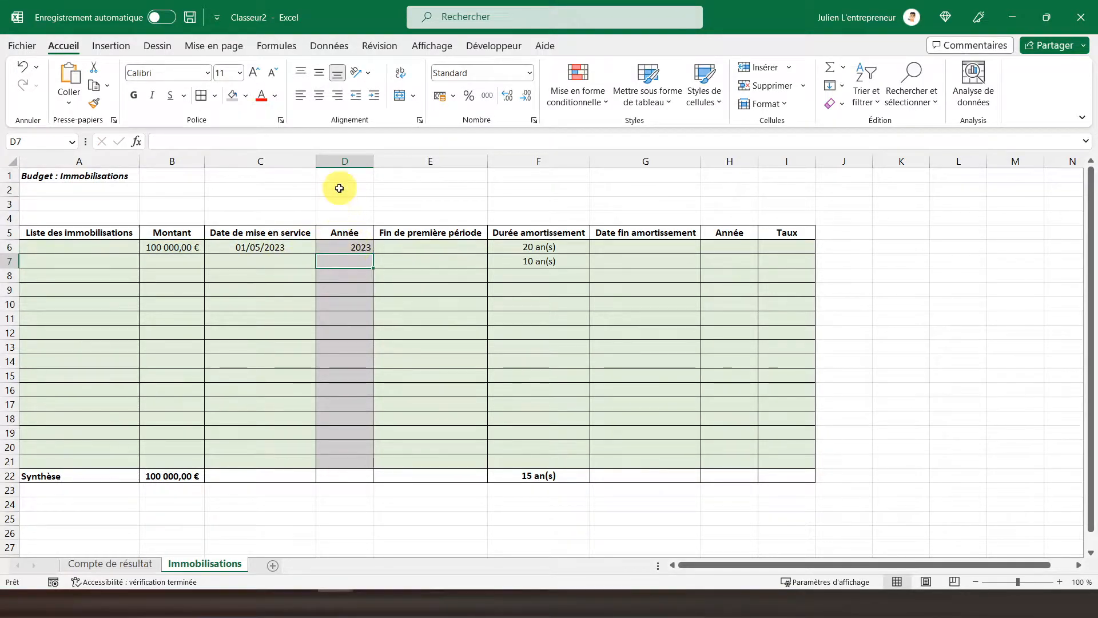
{"action": "left_click", "coordinate": [343, 161]}
{"action": "left_click", "coordinate": [318, 100]}
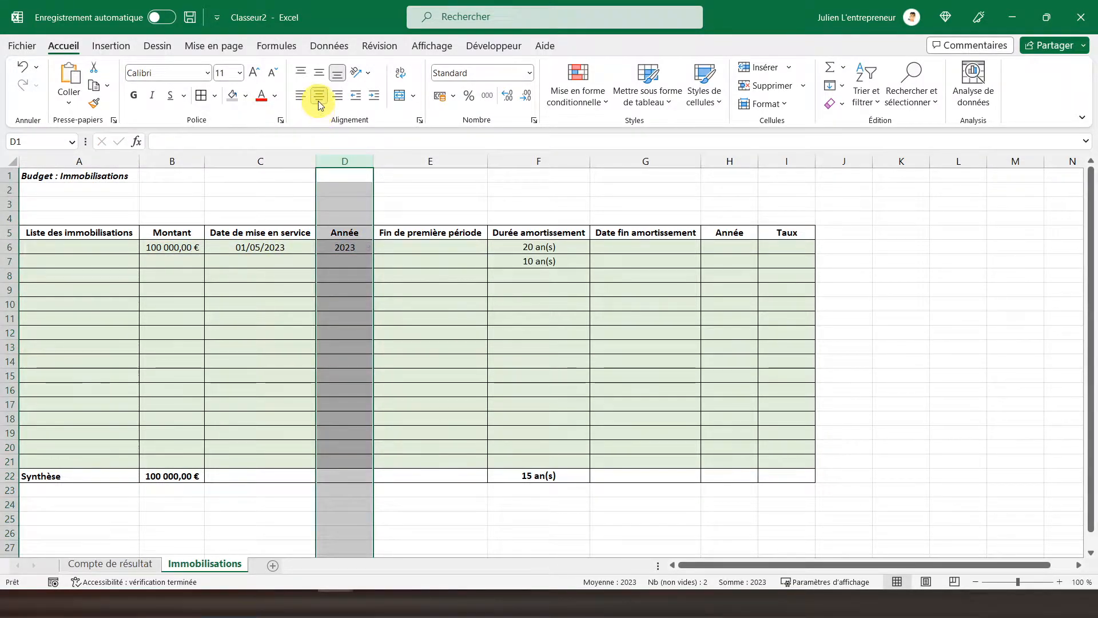
Step: Fill the Fin de première période cells E6:E21 with the same light grey as the Année column
{"action": "left_click", "coordinate": [412, 244]}
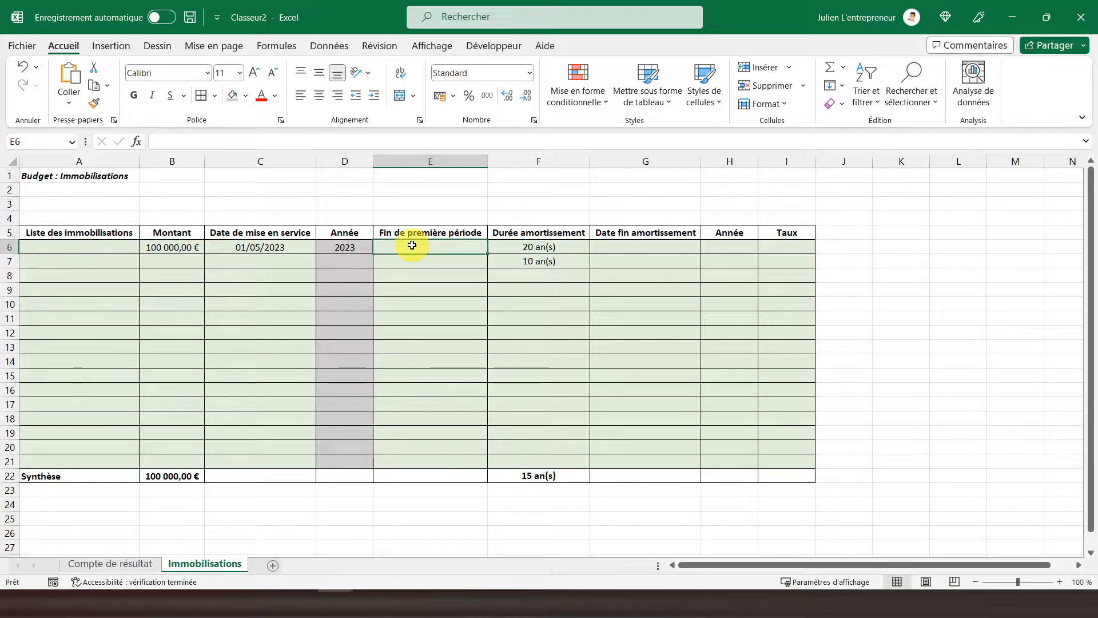
{"action": "left_click_drag", "start_coordinate": [412, 244], "coordinate": [419, 461]}
{"action": "left_click", "coordinate": [232, 101]}
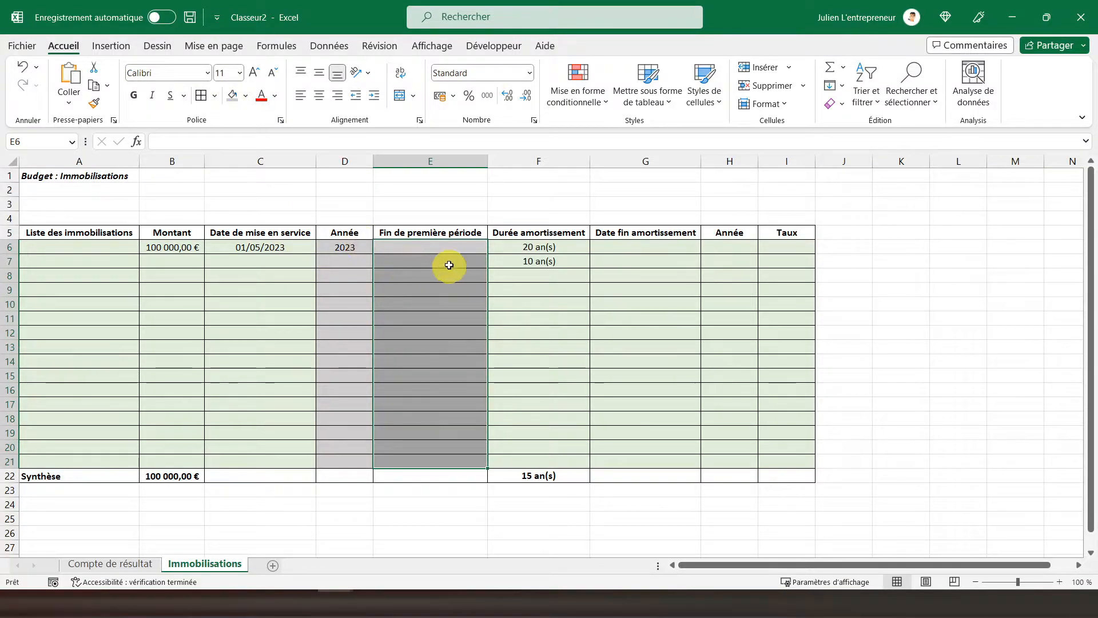
{"action": "left_click", "coordinate": [433, 245]}
Step: Copy the year formula from D6 and paste only the formula into D7:D21
{"action": "left_click", "coordinate": [338, 246]}
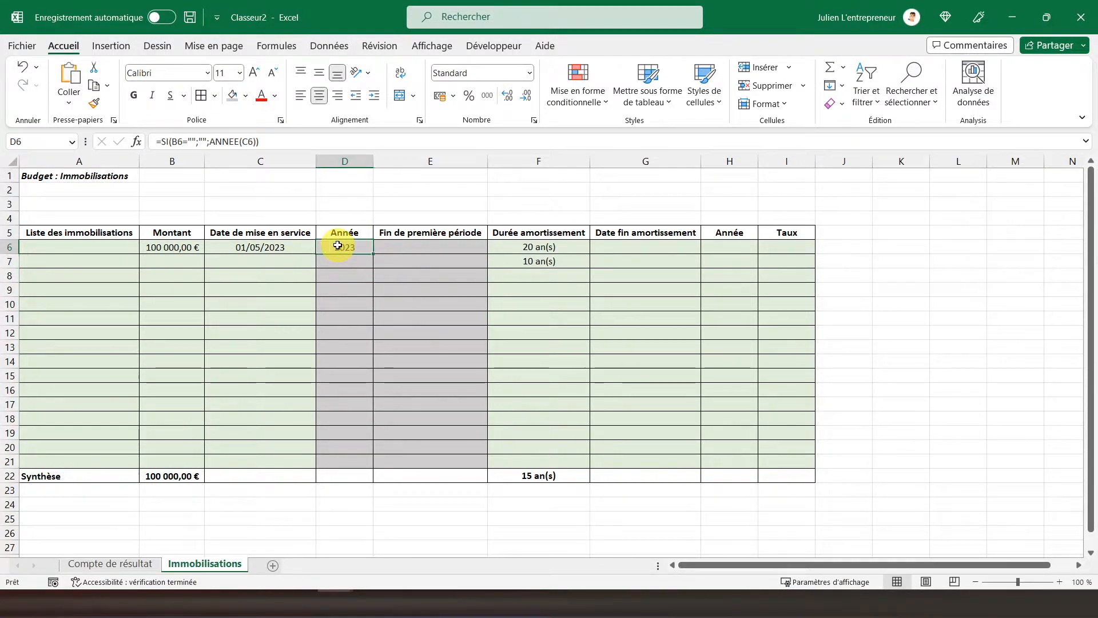
{"action": "right_click", "coordinate": [340, 246]}
{"action": "left_click", "coordinate": [360, 210]}
{"action": "left_click_drag", "start_coordinate": [340, 262], "coordinate": [347, 456]}
{"action": "right_click", "coordinate": [343, 365]}
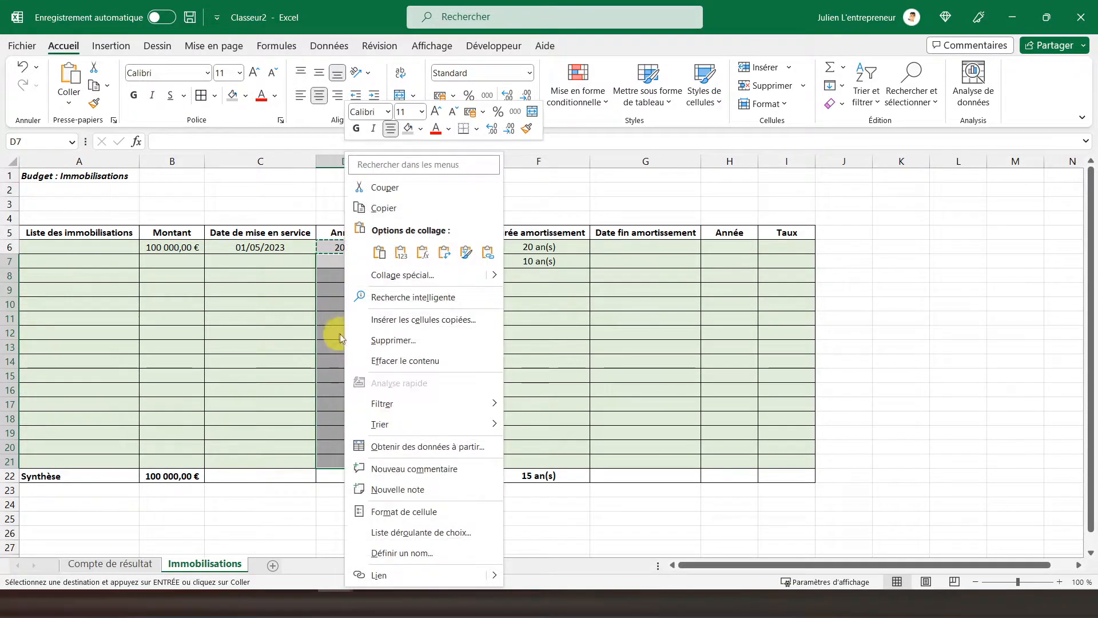
{"action": "left_click", "coordinate": [418, 248]}
Step: Begin the Fin de première période formula in E6 with a blank result when the service date is empty: =SI(C6="";"";
{"action": "left_click", "coordinate": [406, 247]}
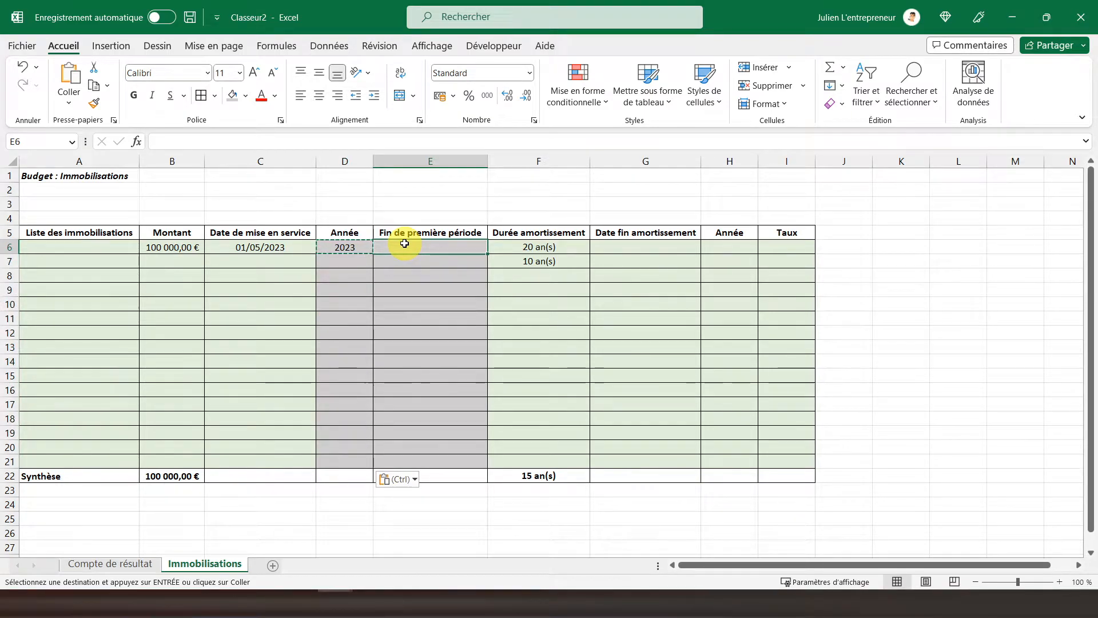
{"action": "type", "text": "=S"}
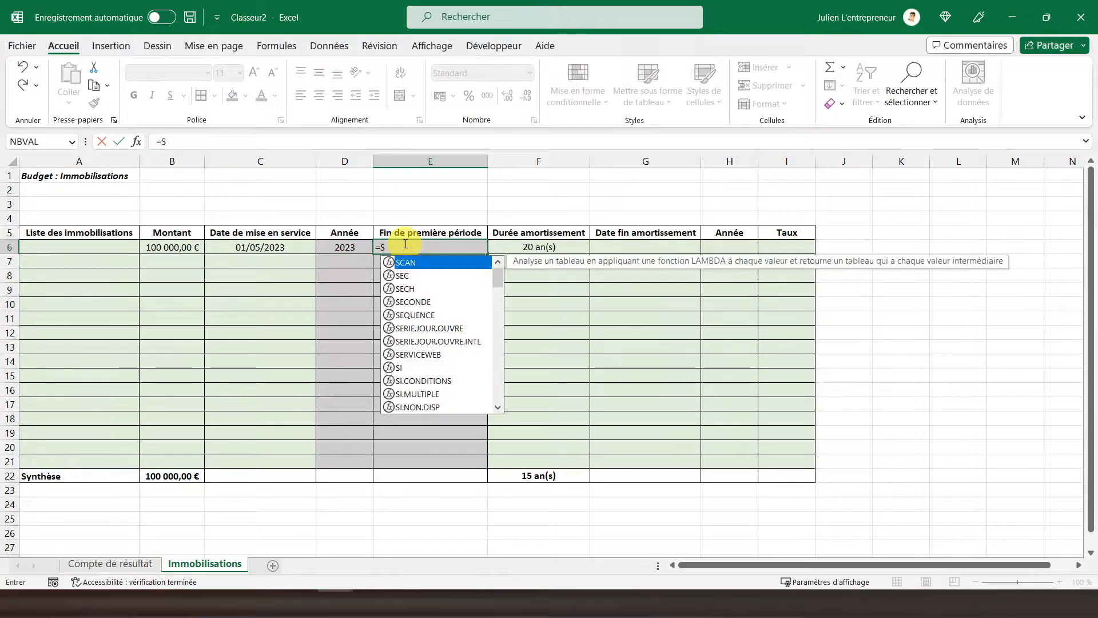
{"action": "type", "text": "i("}
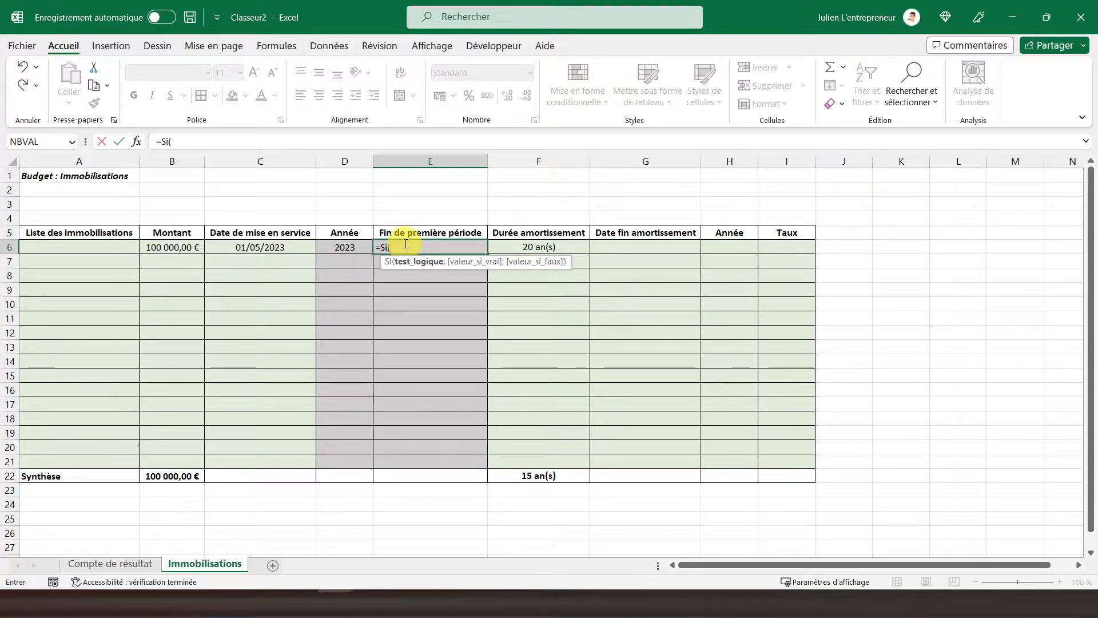
{"action": "key", "text": "Left"}
{"action": "key", "text": "Left"}
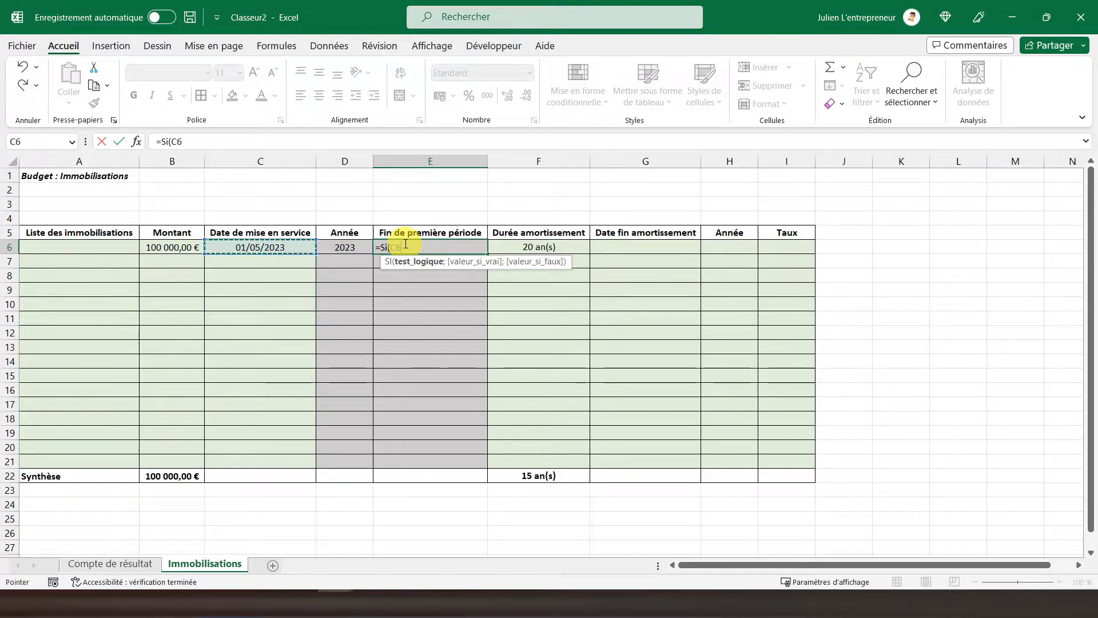
{"action": "type", "text": "=\"\";"}
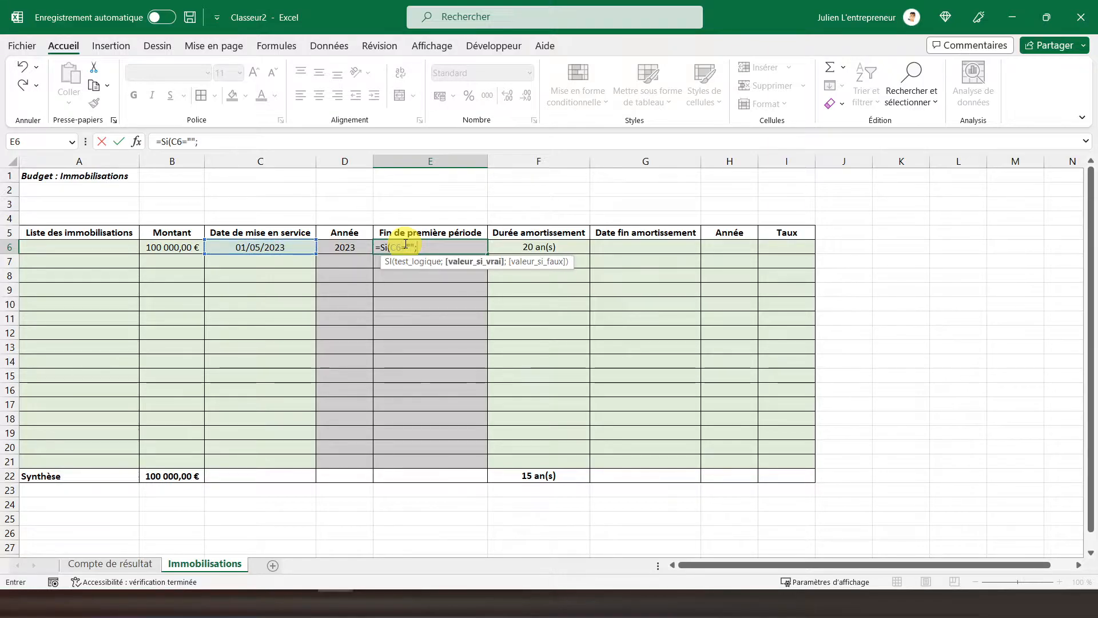
{"action": "type", "text": "\"\";"}
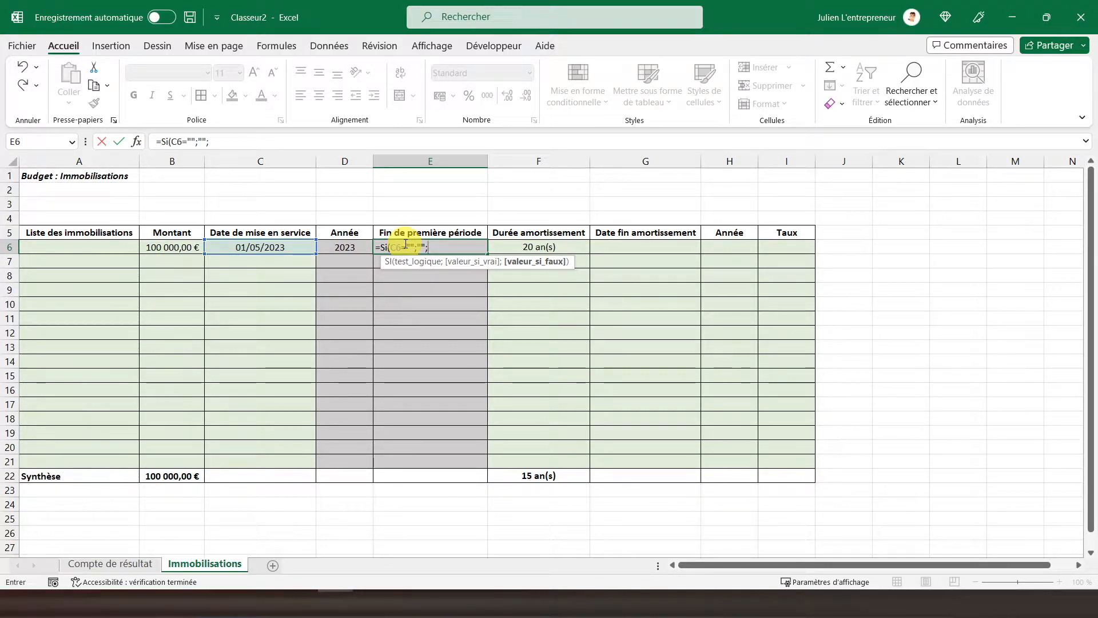
Step: Complete the E6 formula with DATE(ANNEE(C6);12;31) as the value if false
{"action": "type", "text": "d"}
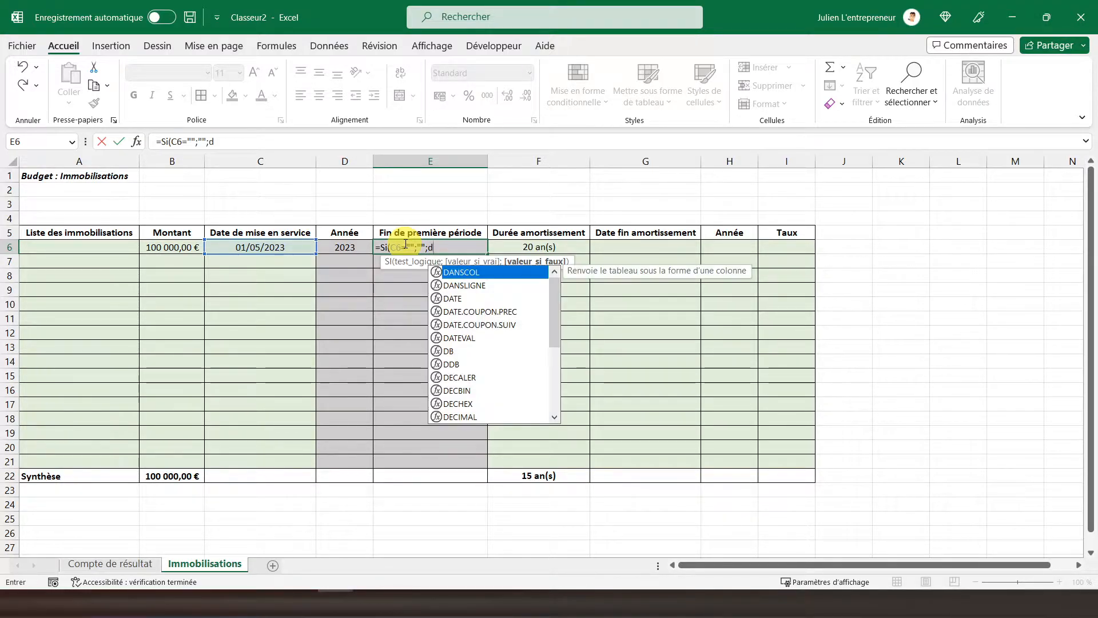
{"action": "type", "text": "ate("}
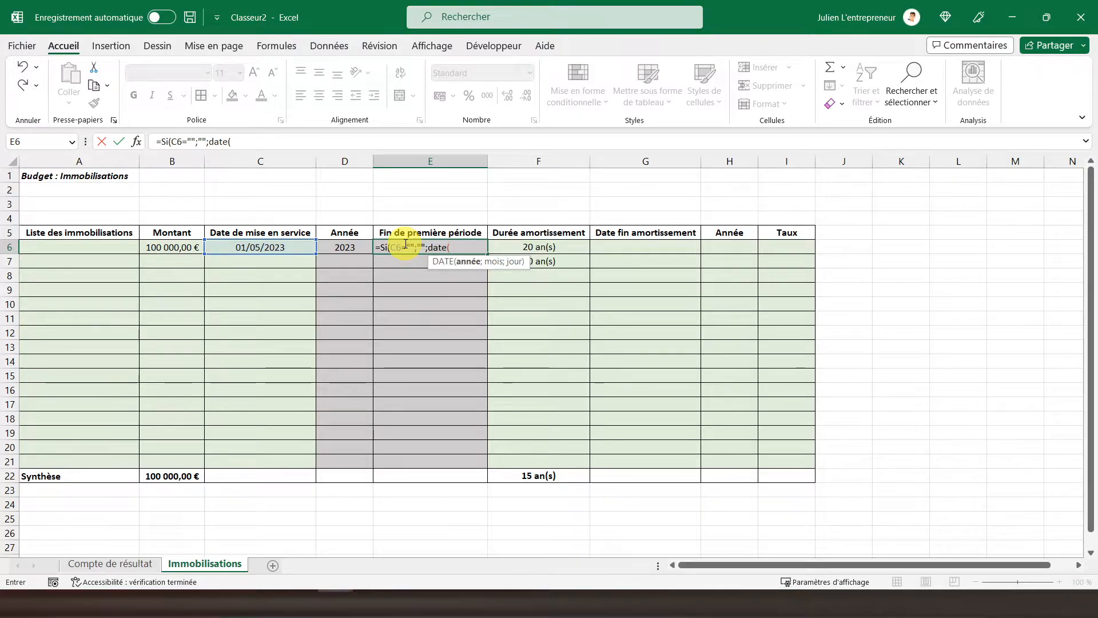
{"action": "type", "text": "ann"}
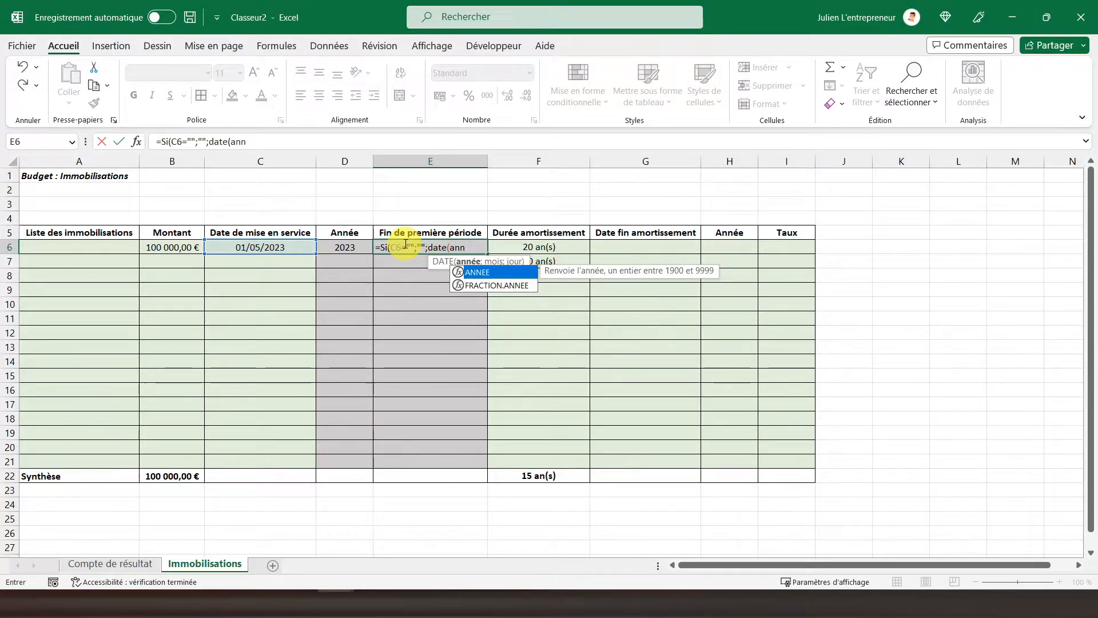
{"action": "type", "text": "ee("}
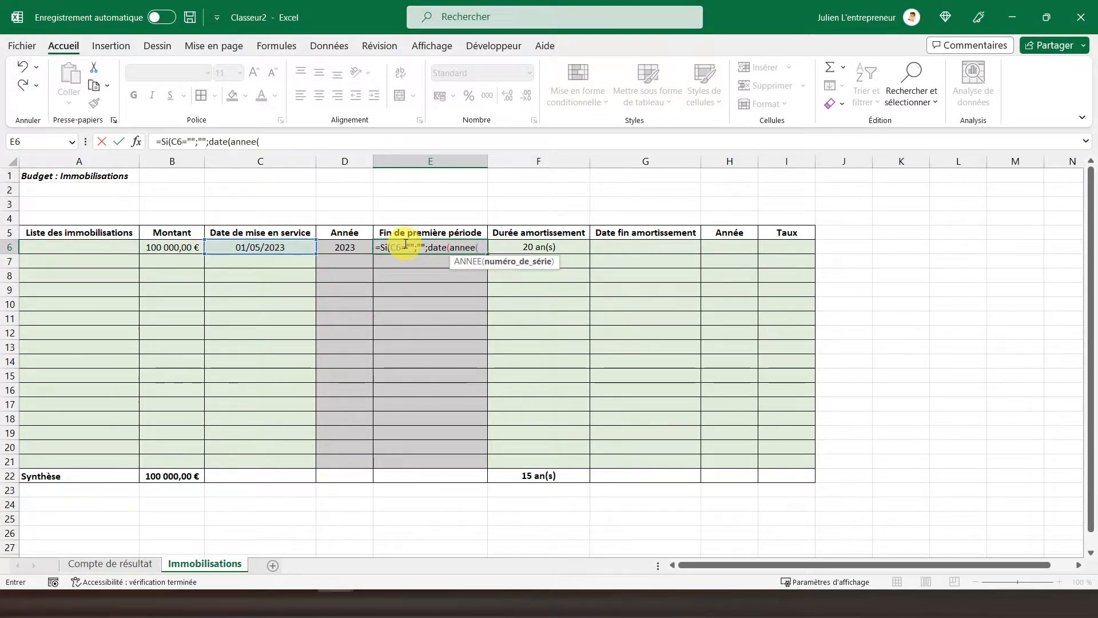
{"action": "left_click", "coordinate": [253, 247]}
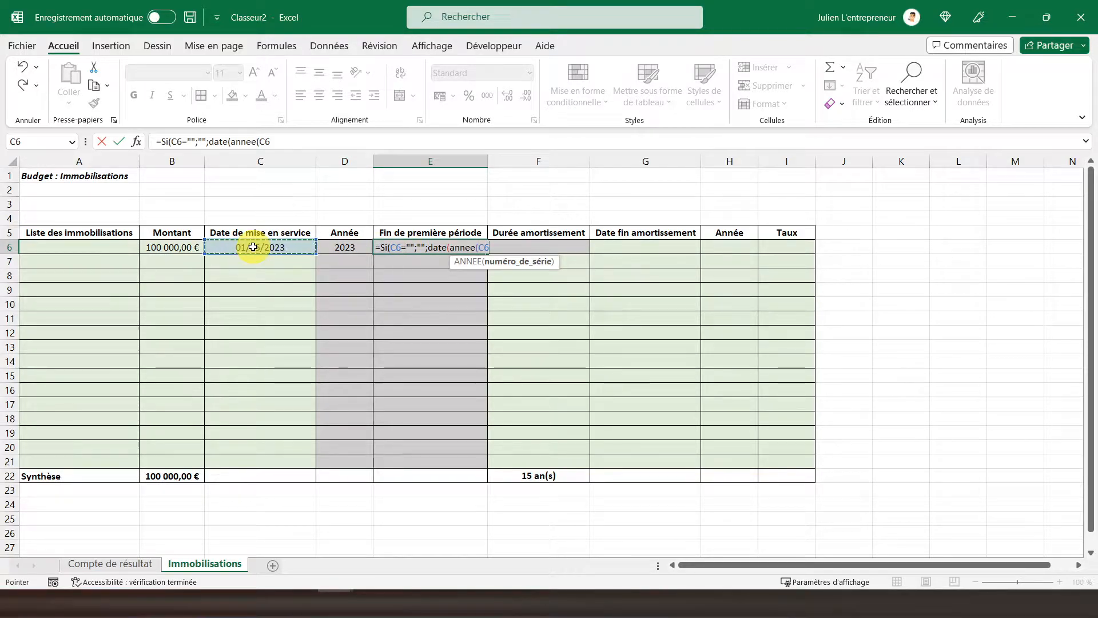
{"action": "type", "text": ");12"}
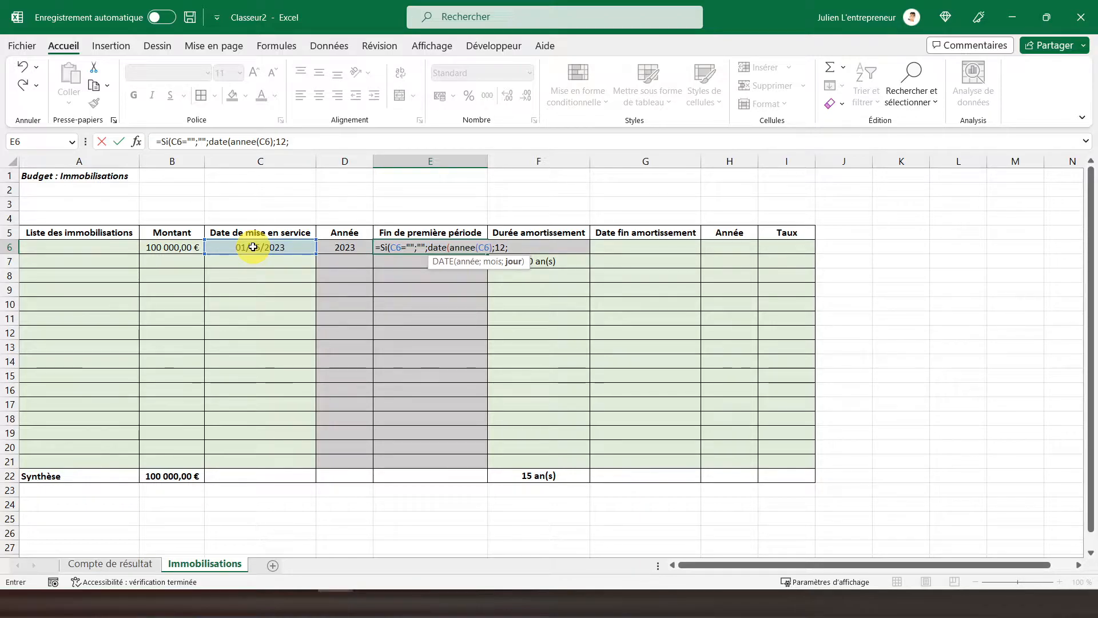
{"action": "type", "text": "31"}
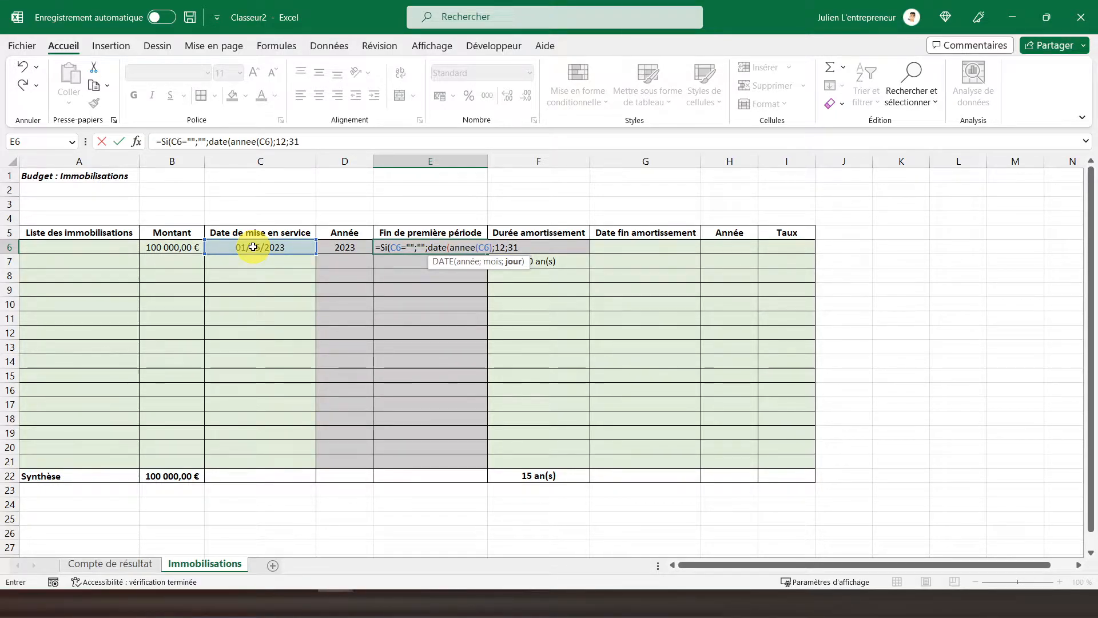
{"action": "type", "text": ")"}
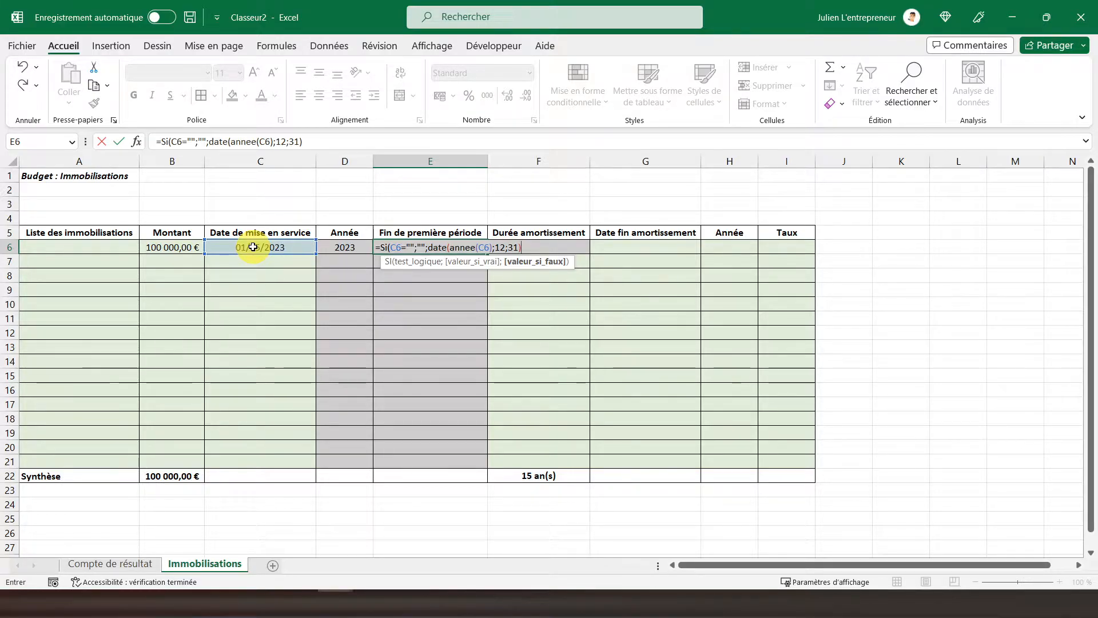
{"action": "key", "text": "Return"}
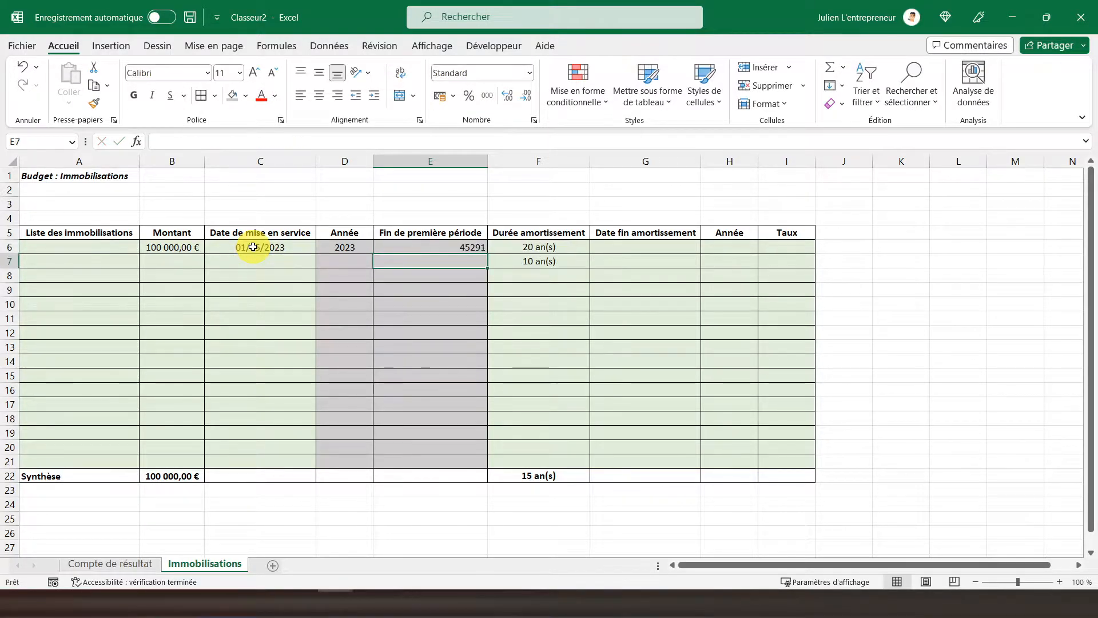
Step: Format column E as a Date of type *14/03/2012 and centre its contents horizontally and vertically
{"action": "left_click", "coordinate": [427, 161]}
{"action": "right_click", "coordinate": [424, 262]}
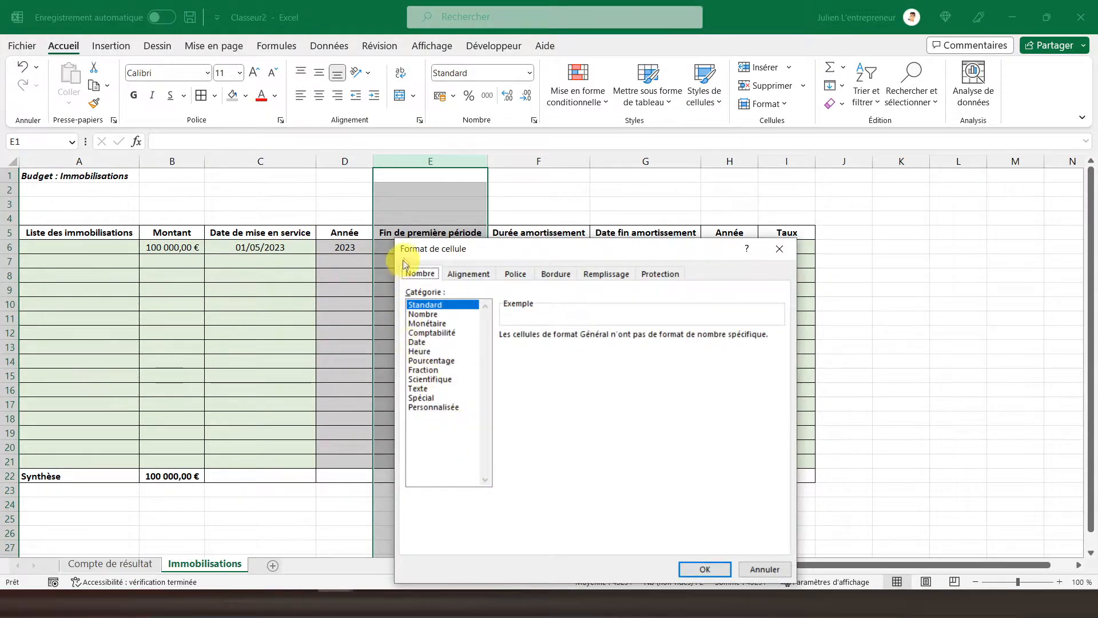
{"action": "left_click", "coordinate": [424, 342]}
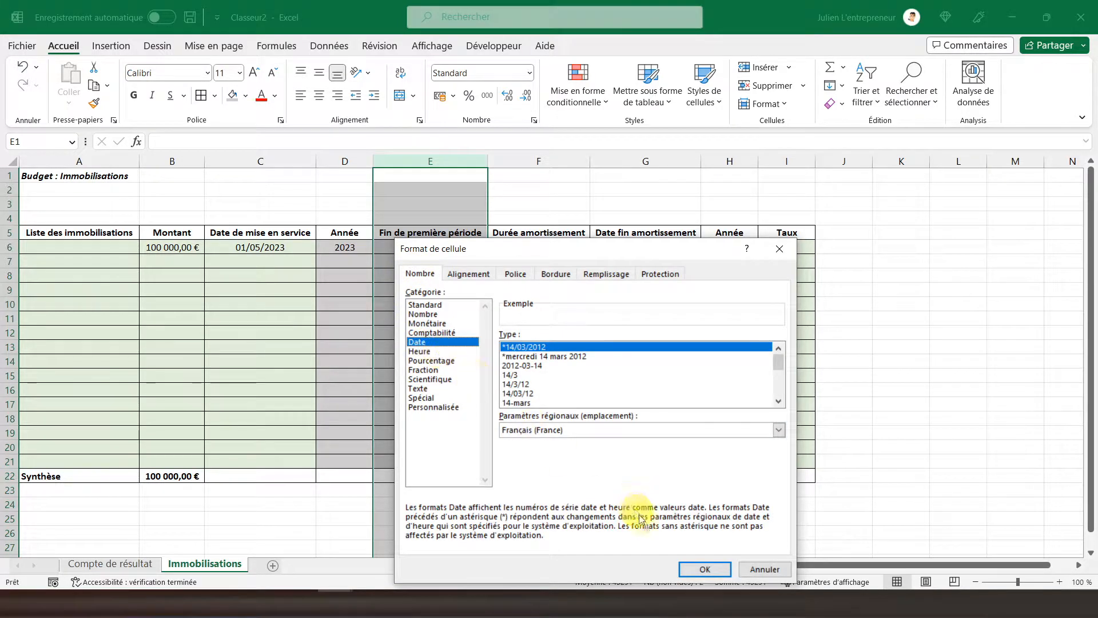
{"action": "left_click", "coordinate": [708, 569]}
{"action": "left_click", "coordinate": [322, 96]}
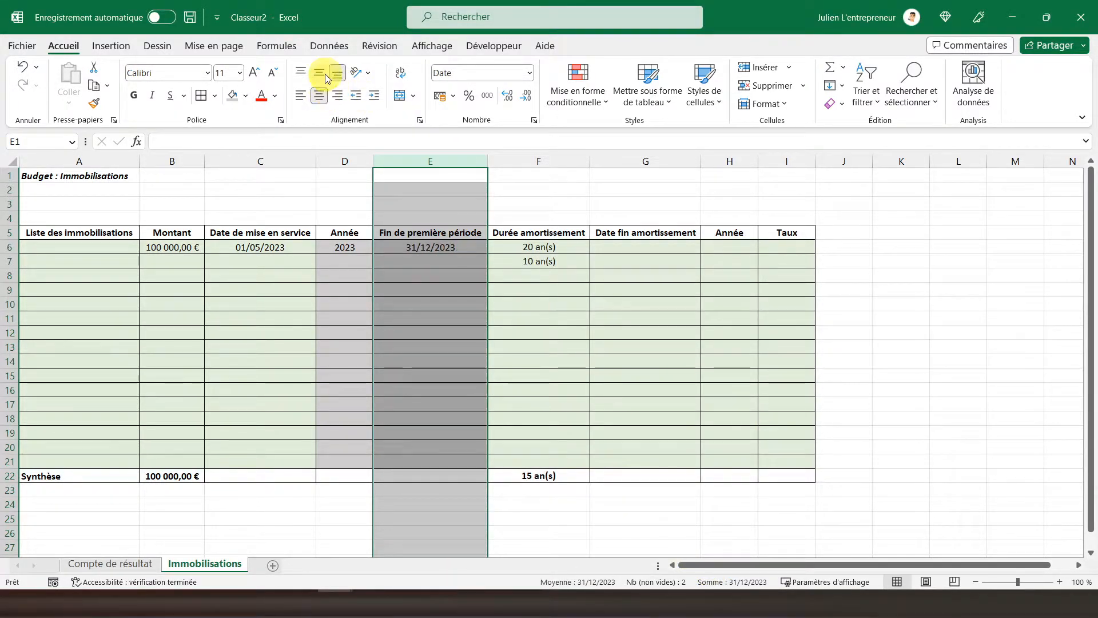
Step: Copy the Fin de première période formula from E6 and paste only the formula into E7:E21
{"action": "left_click", "coordinate": [422, 249]}
{"action": "right_click", "coordinate": [422, 248]}
{"action": "left_click", "coordinate": [452, 174]}
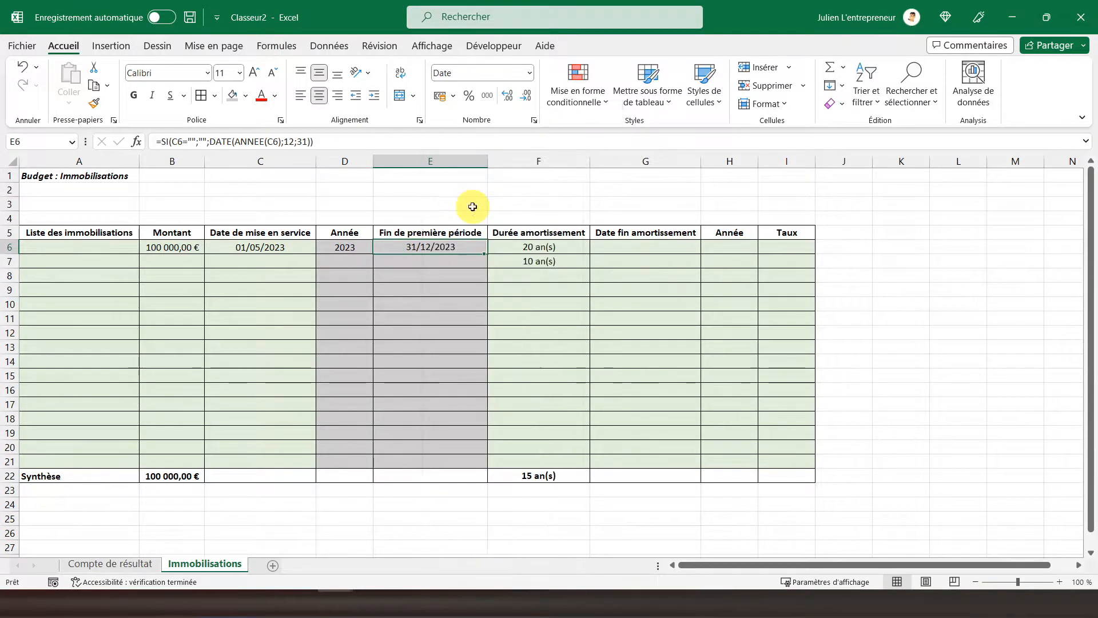
{"action": "left_click_drag", "start_coordinate": [424, 255], "coordinate": [424, 460]}
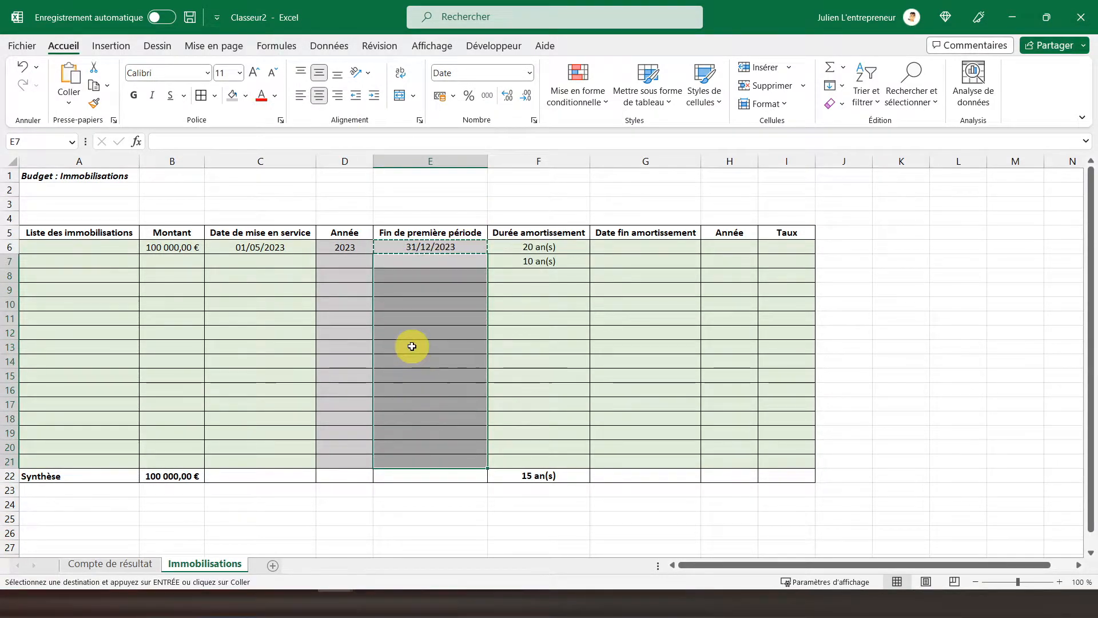
{"action": "right_click", "coordinate": [411, 343]}
{"action": "left_click", "coordinate": [482, 259]}
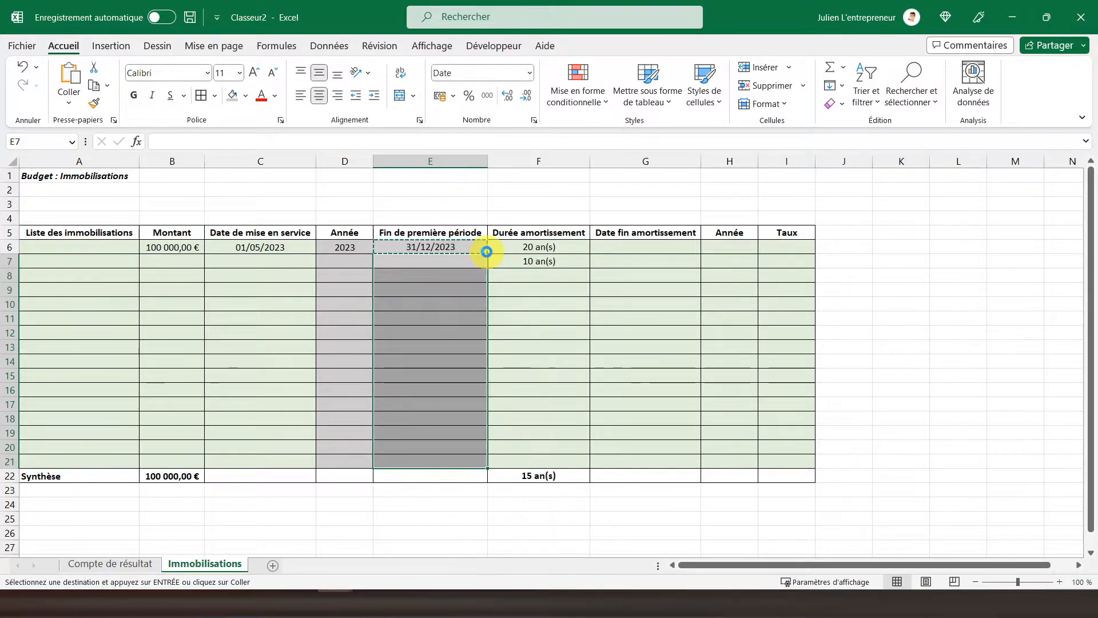
{"action": "left_click", "coordinate": [412, 261]}
{"action": "left_click", "coordinate": [408, 246]}
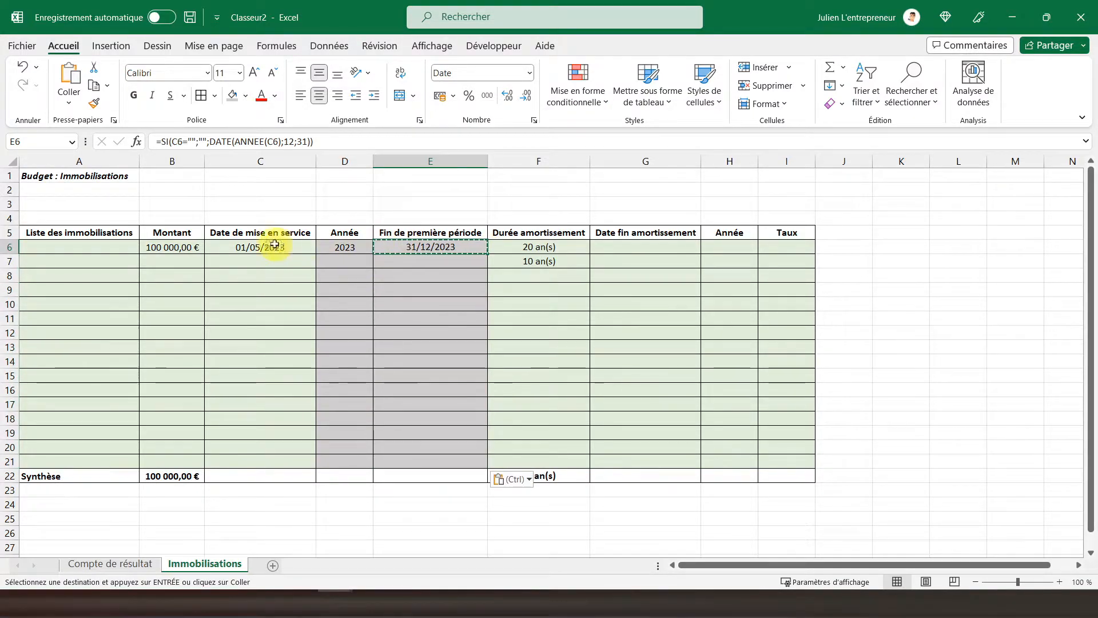
{"action": "left_click", "coordinate": [226, 246]}
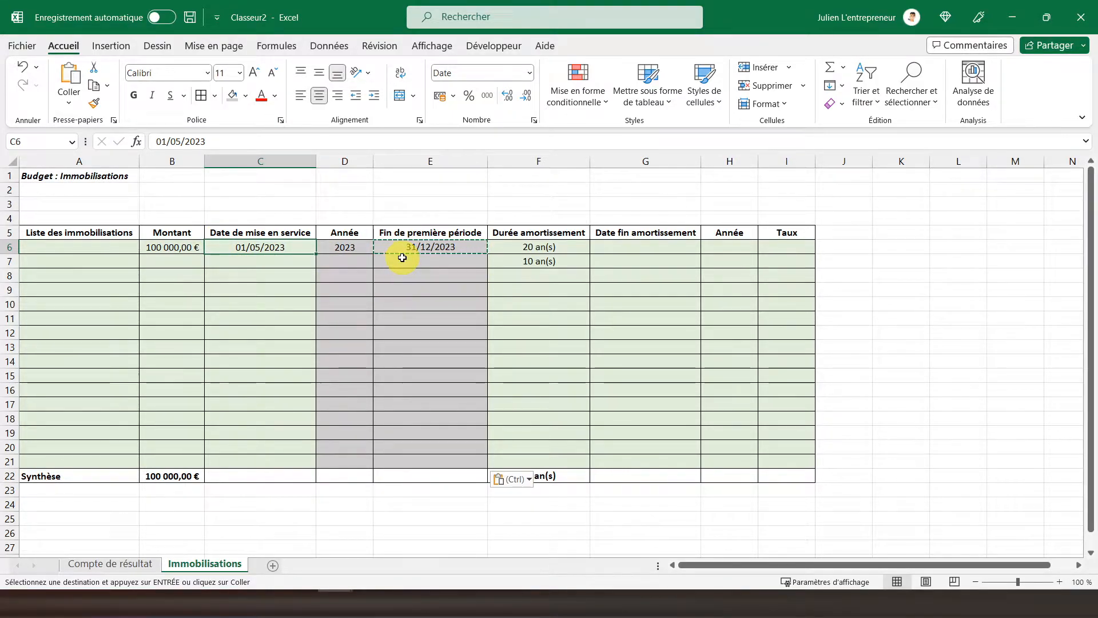
Step: Begin the Date fin amortissement formula in G6 with a blank result when the service date is empty: =SI(C6="";"";
{"action": "left_click", "coordinate": [611, 247]}
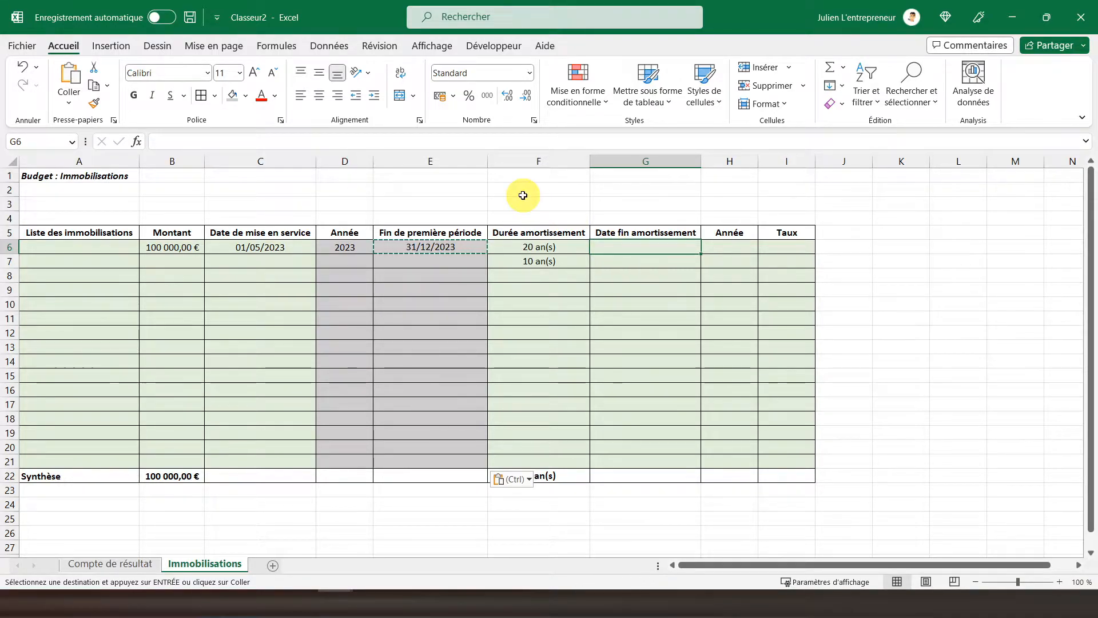
{"action": "type", "text": "=si("}
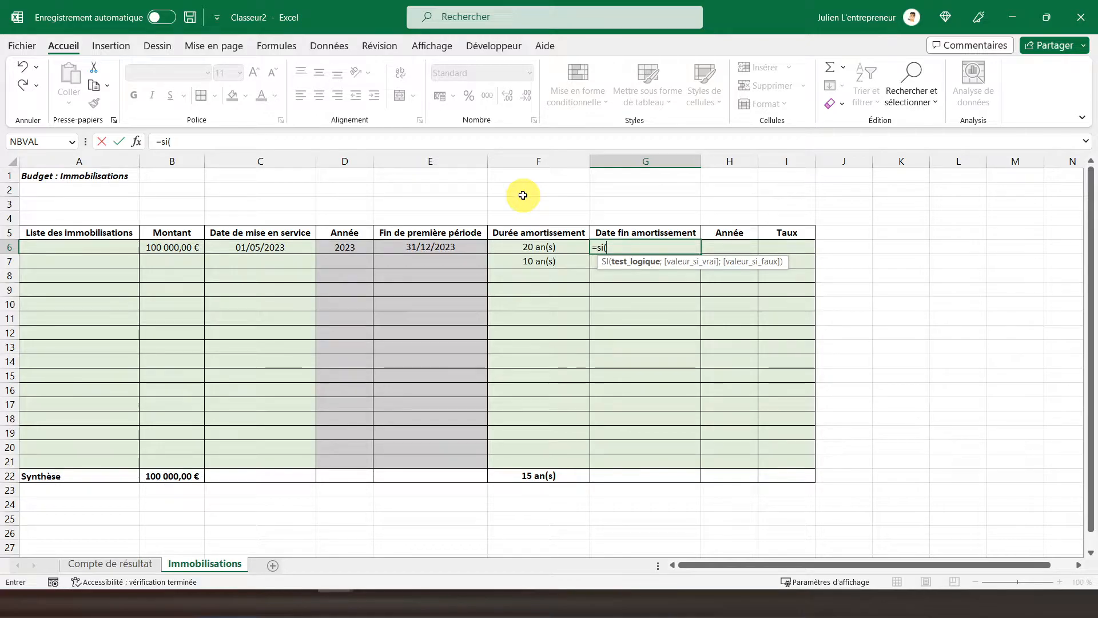
{"action": "left_click", "coordinate": [257, 247]}
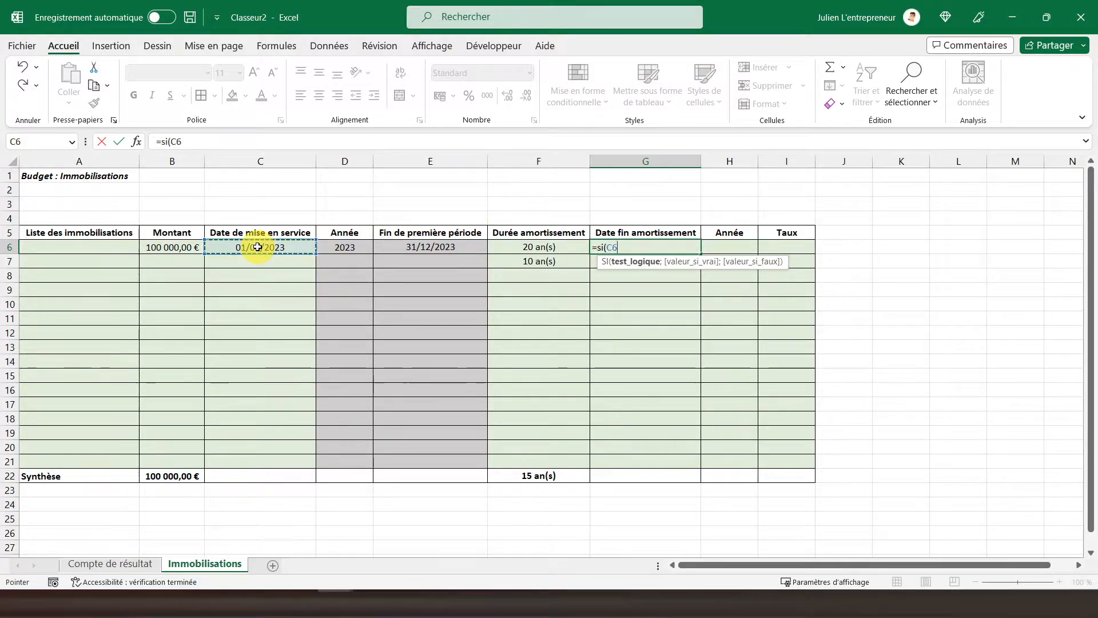
{"action": "type", "text": "="}
{"action": "type", "text": "\"\";\"\""}
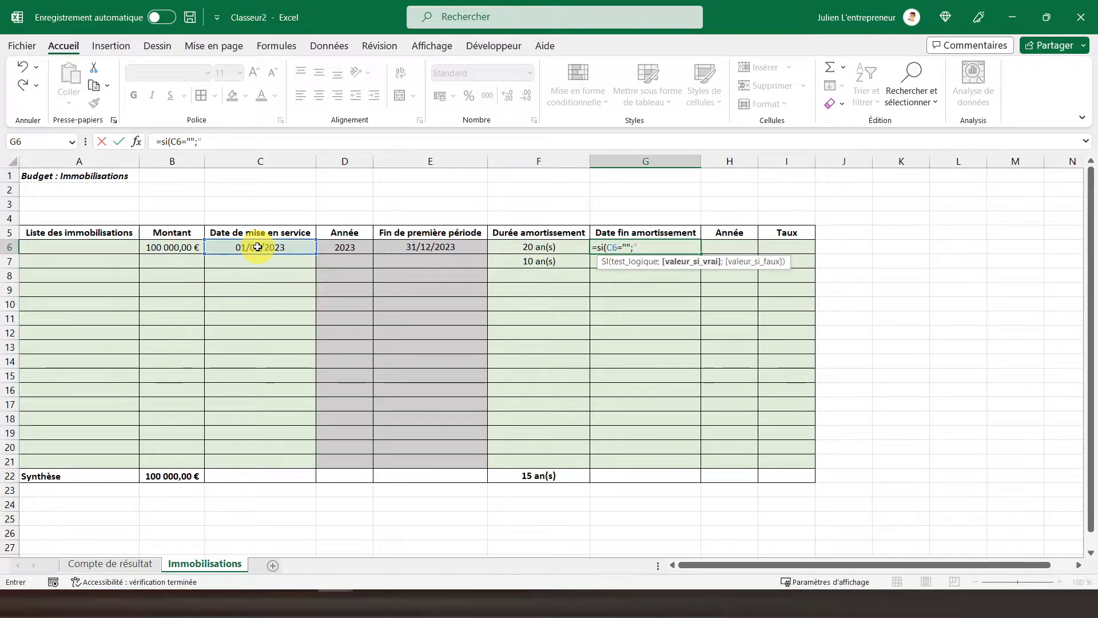
{"action": "type", "text": ";"}
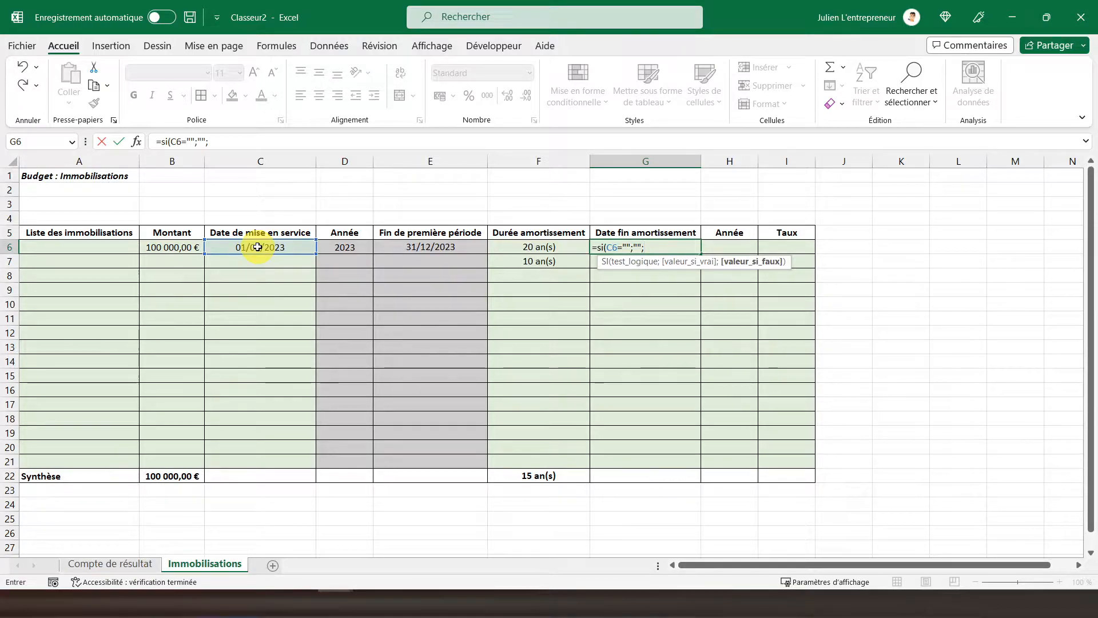
Step: Continue the G6 formula with a DATE function whose year argument is ANNEE(C6)+F6
{"action": "type", "text": "date("}
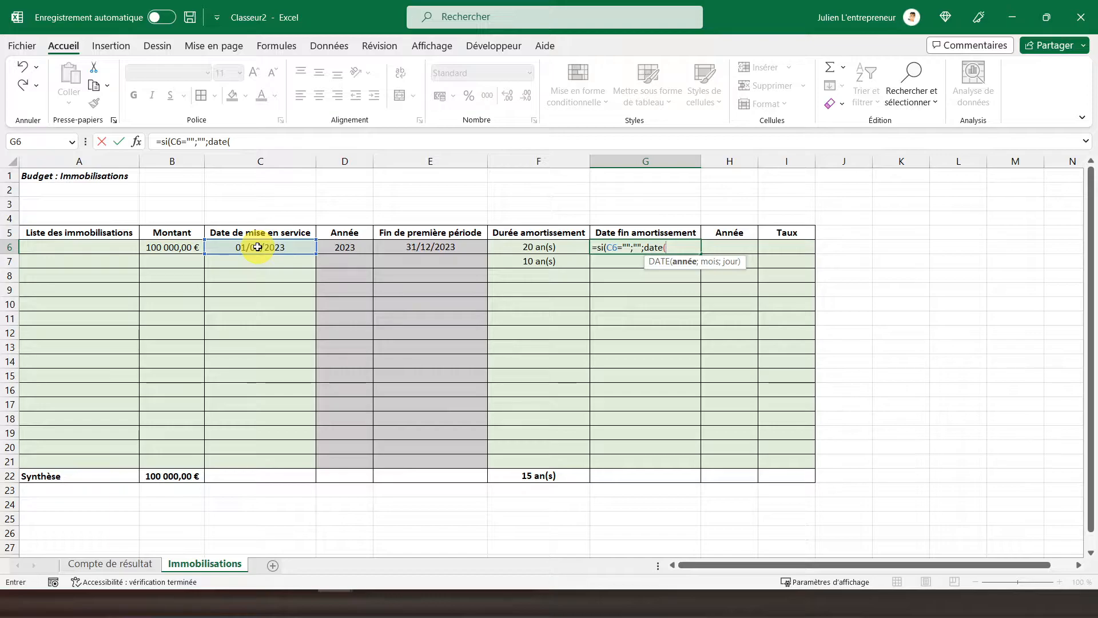
{"action": "type", "text": "annee("}
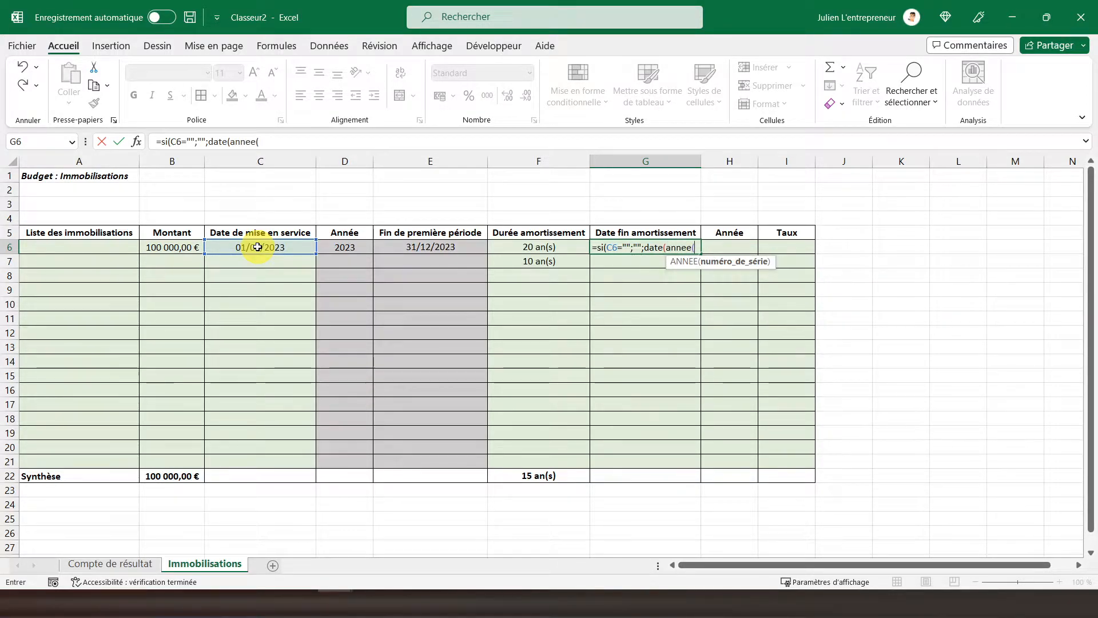
{"action": "left_click", "coordinate": [258, 247]}
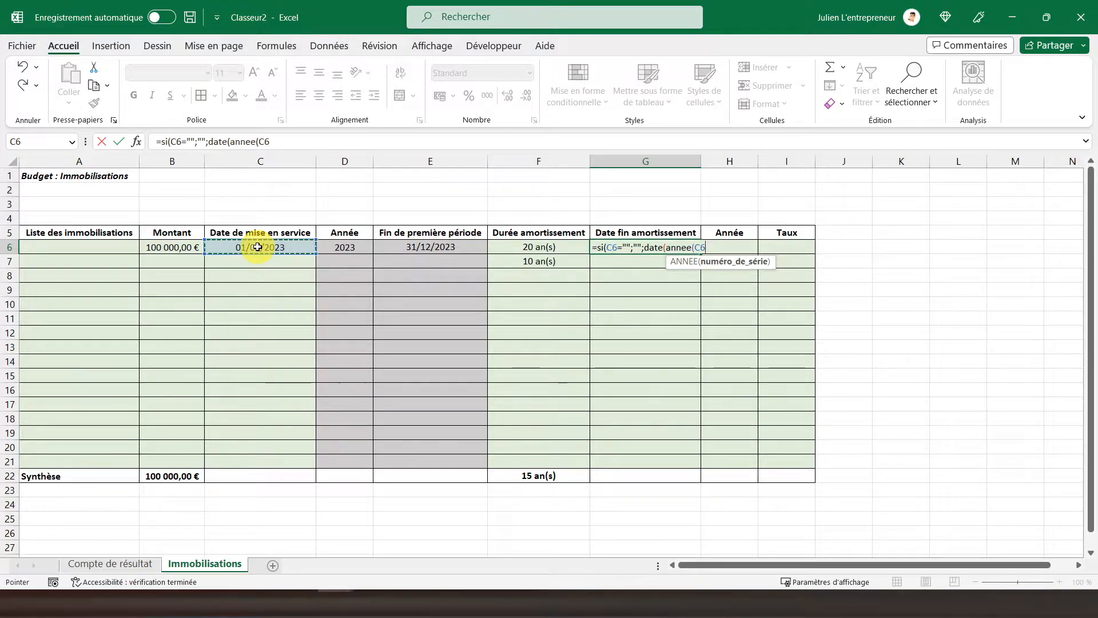
{"action": "type", "text": ")+"}
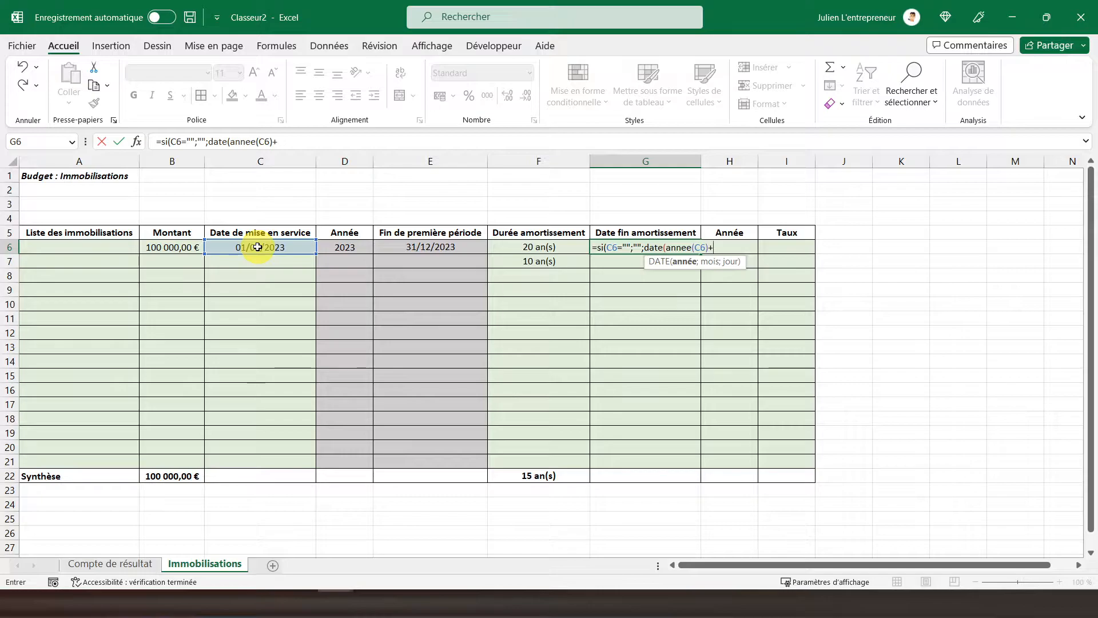
{"action": "left_click", "coordinate": [513, 247]}
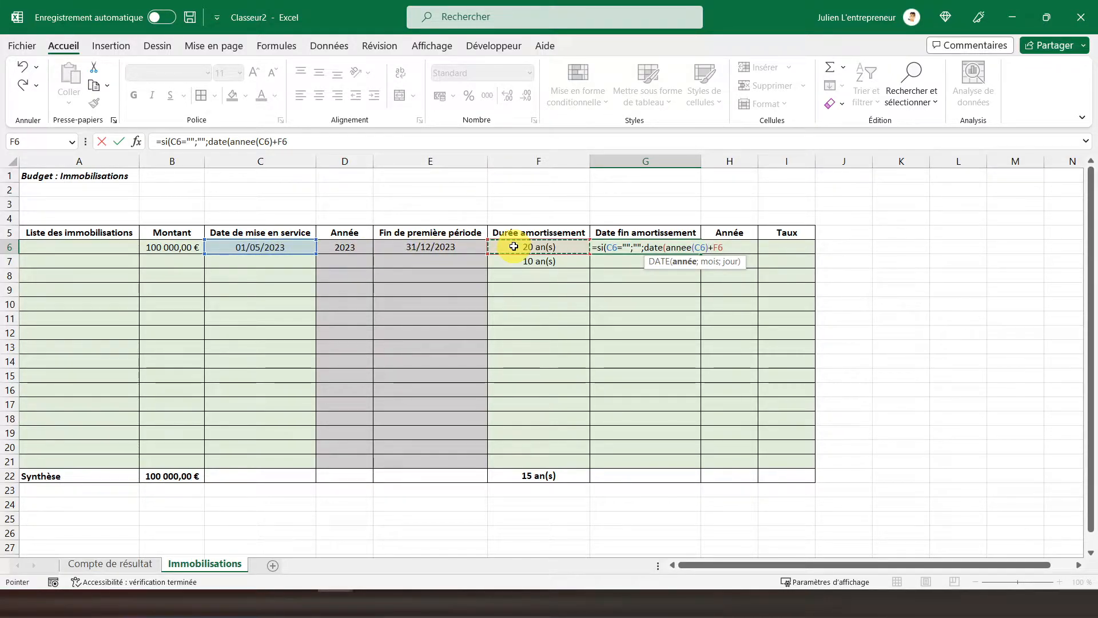
Step: Complete the G6 DATE function with MOIS(C6) as the month and JOUR(C6) as the day, and enter the formula
{"action": "type", "text": ";m"}
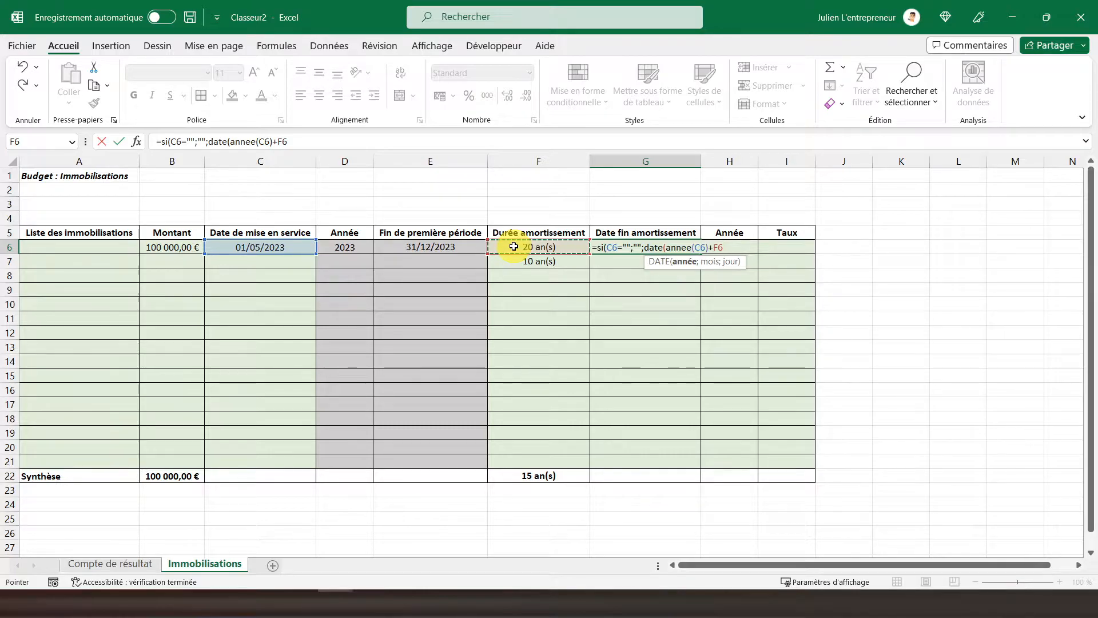
{"action": "type", "text": "ois("}
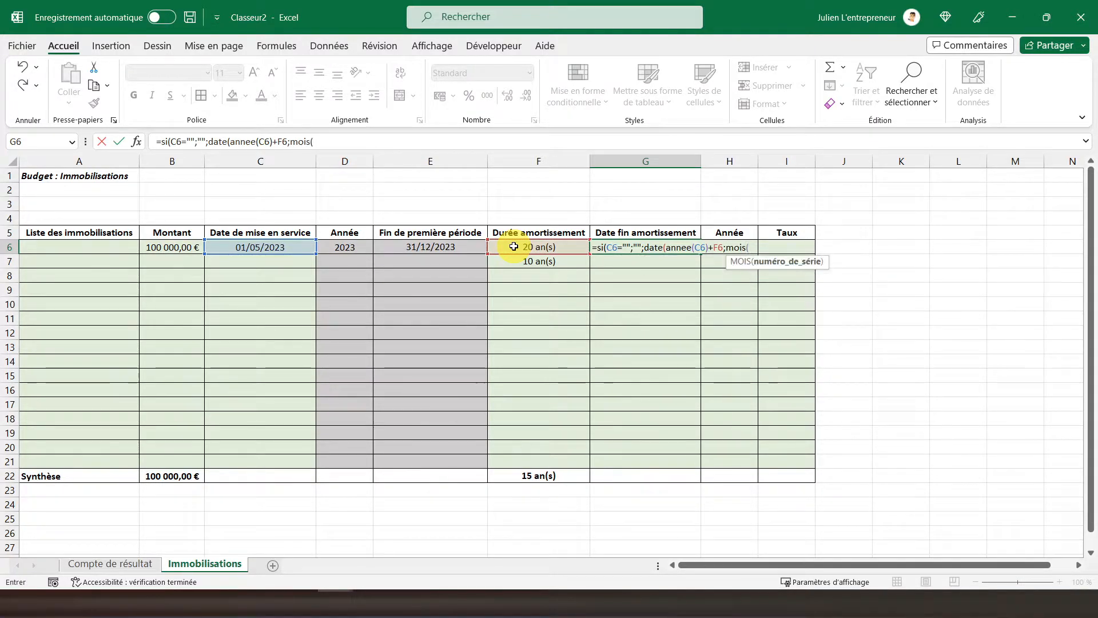
{"action": "left_click", "coordinate": [249, 247]}
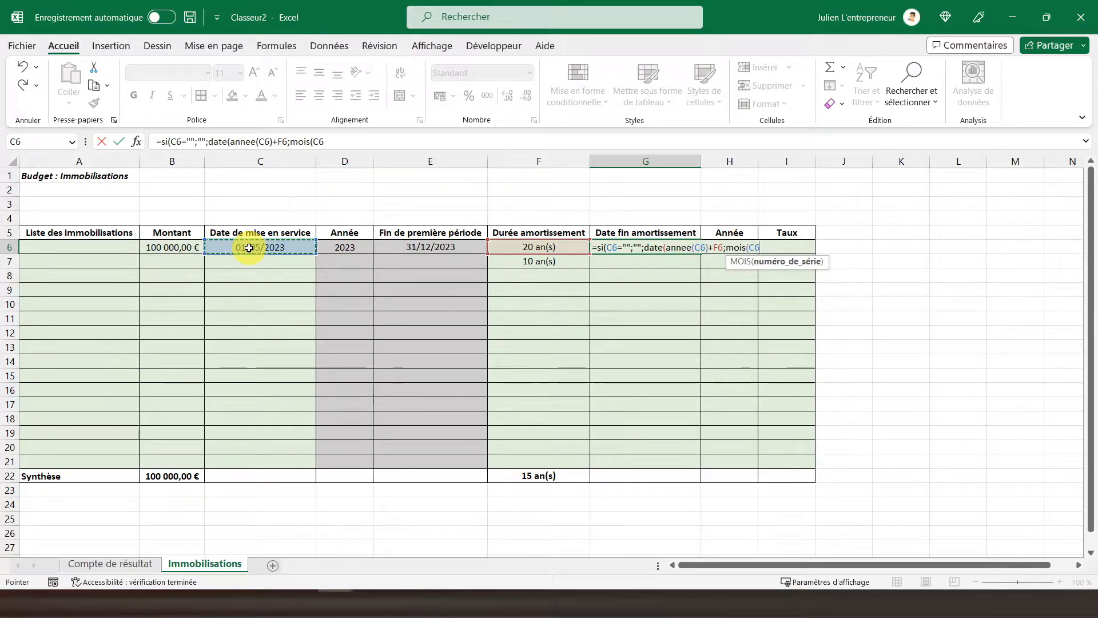
{"action": "type", "text": ");"}
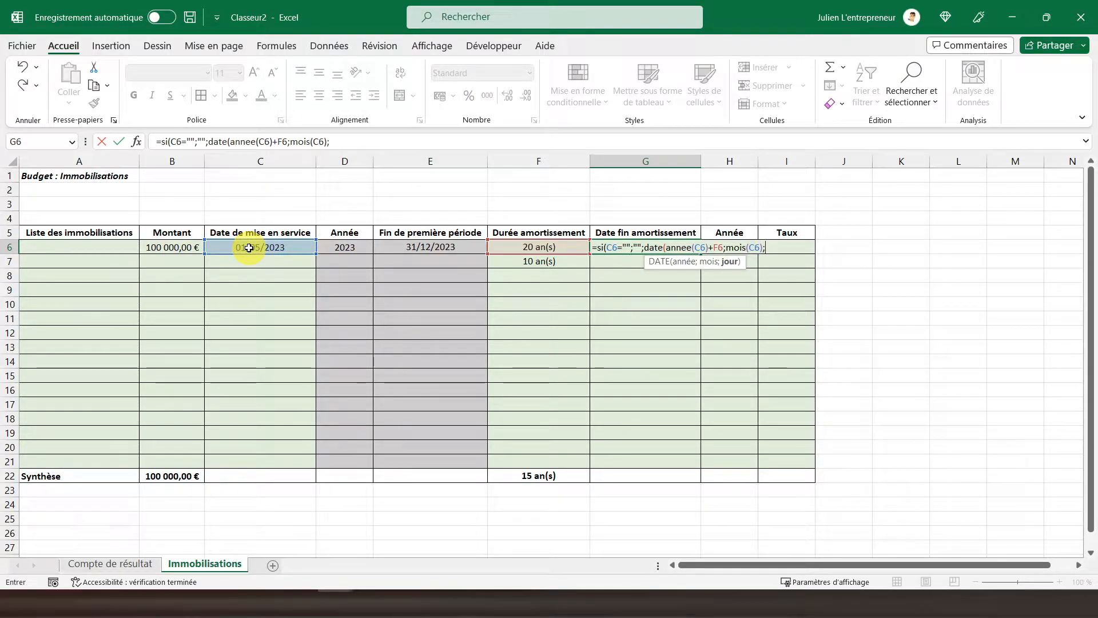
{"action": "type", "text": "jour("}
{"action": "left_click", "coordinate": [249, 248]}
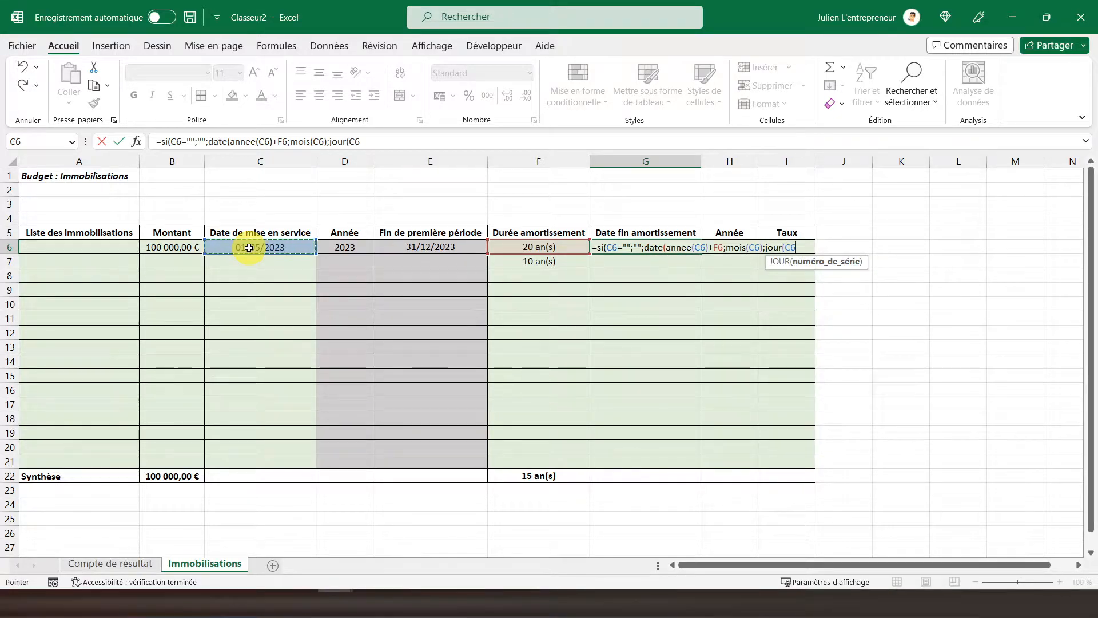
{"action": "type", "text": ")"}
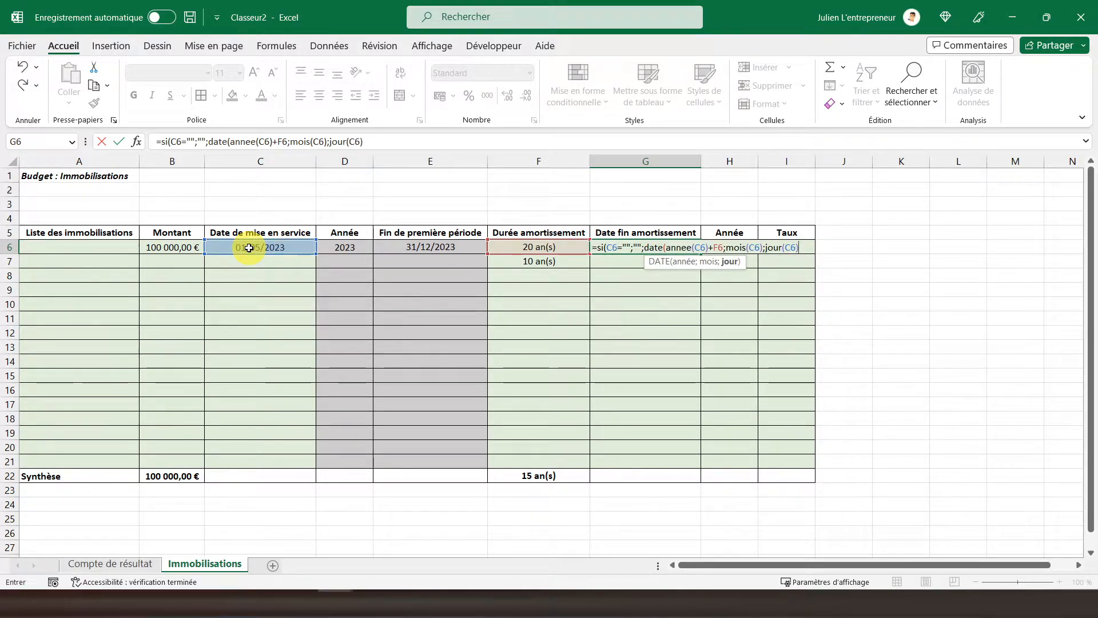
{"action": "type", "text": "))"}
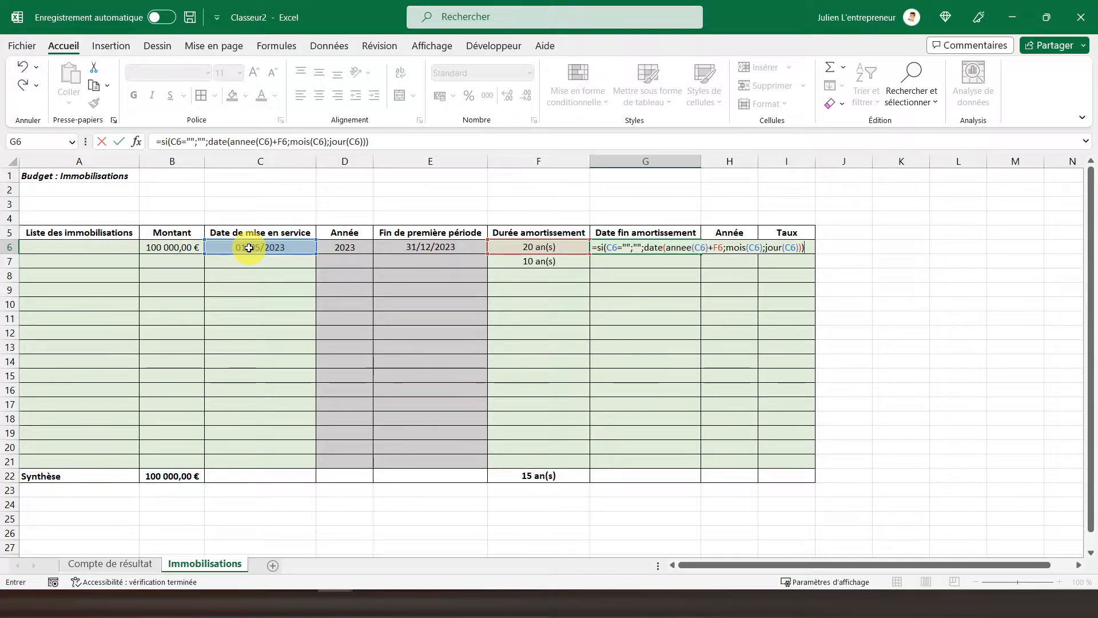
{"action": "key", "text": "Return"}
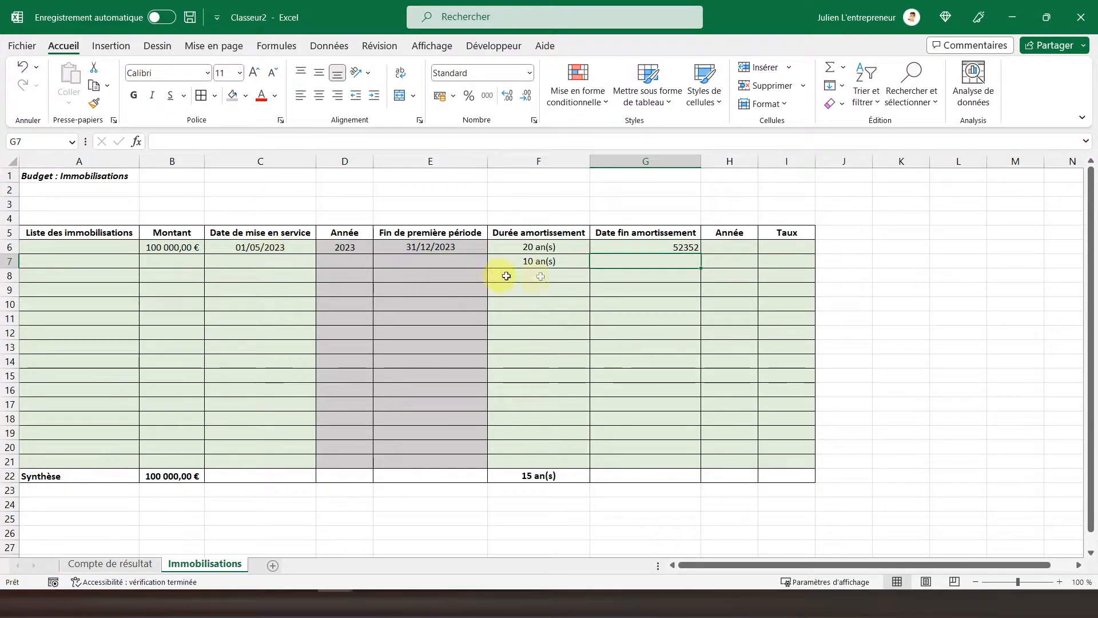
Step: Format column G as a Date of type *14/03/2012 and centre its contents horizontally and vertically
{"action": "left_click", "coordinate": [638, 250]}
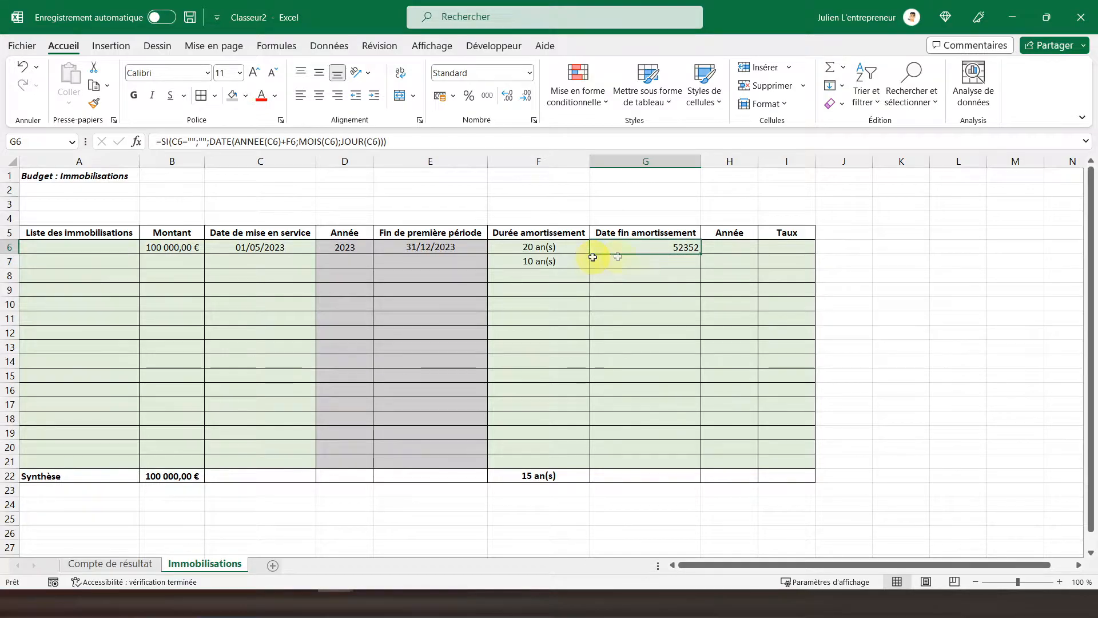
{"action": "left_click", "coordinate": [649, 164]}
{"action": "right_click", "coordinate": [631, 245]}
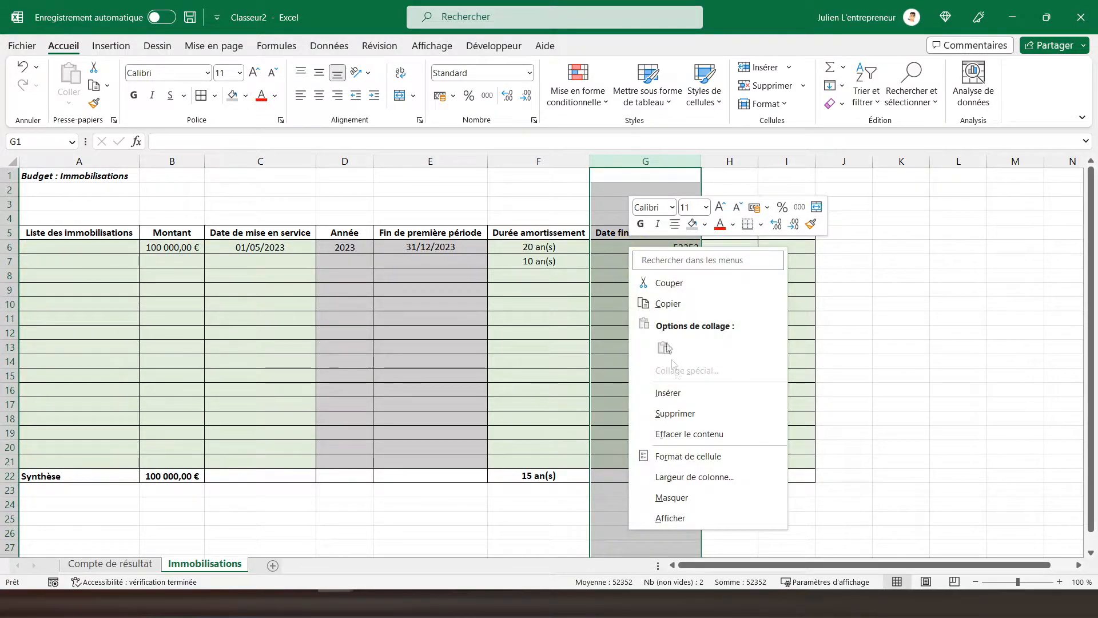
{"action": "left_click", "coordinate": [661, 452]}
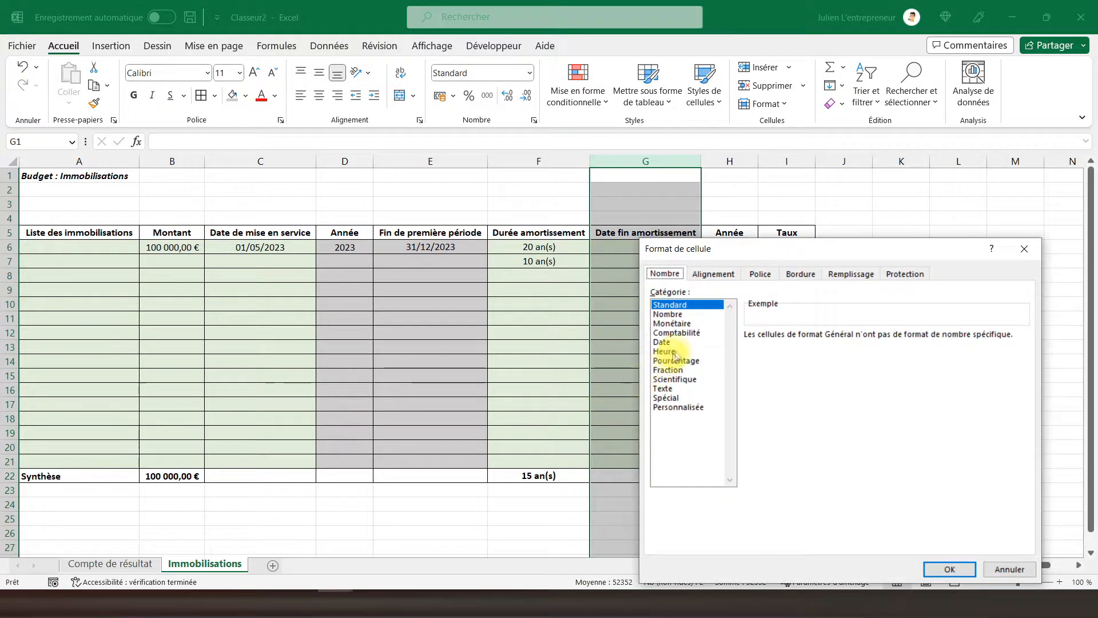
{"action": "left_click", "coordinate": [662, 342]}
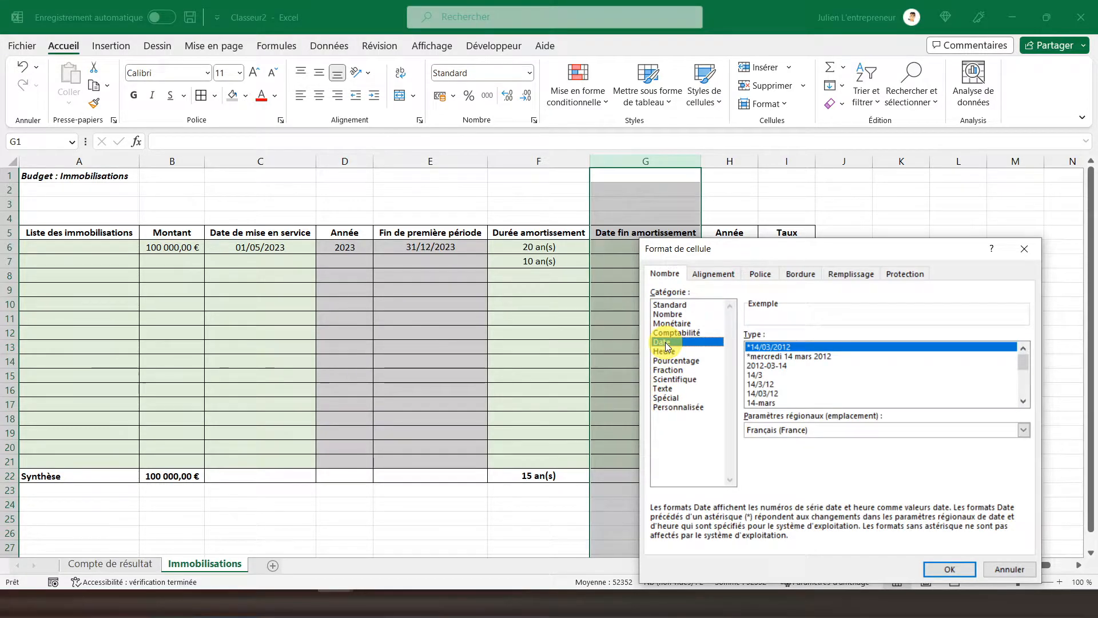
{"action": "left_click", "coordinate": [934, 568]}
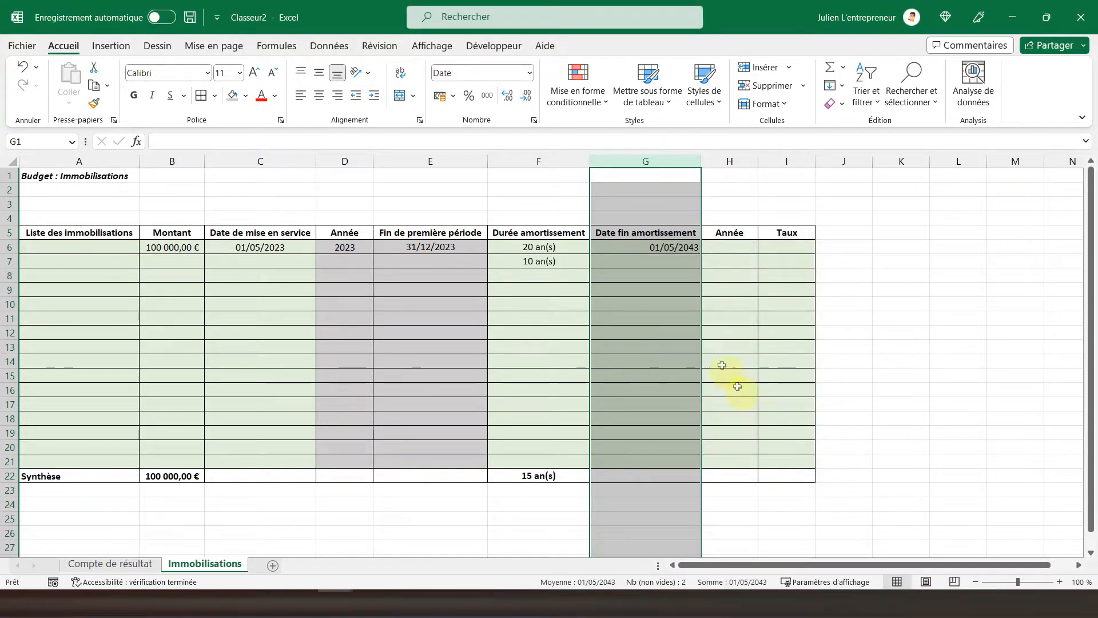
{"action": "left_click", "coordinate": [635, 249]}
{"action": "left_click", "coordinate": [639, 161]}
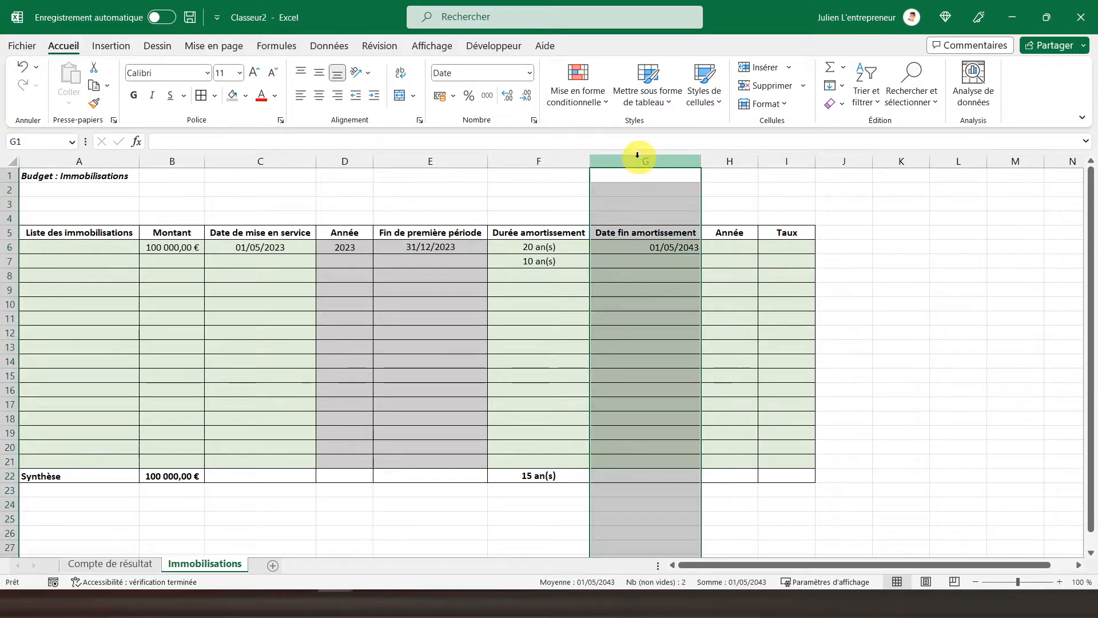
{"action": "left_click", "coordinate": [320, 95]}
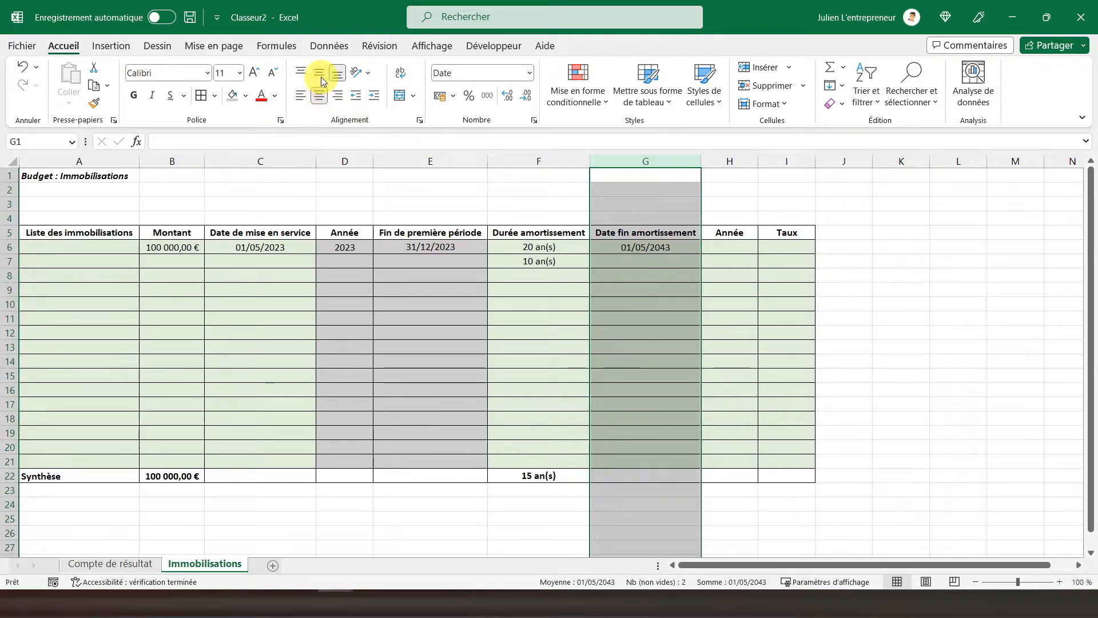
Step: Copy the Date fin amortissement formula from G6 as formula only into G7:G21, and fill G6:G21 with the grey of the calculated columns
{"action": "left_click", "coordinate": [666, 247]}
{"action": "right_click", "coordinate": [667, 250]}
{"action": "left_click", "coordinate": [707, 208]}
{"action": "left_click_drag", "start_coordinate": [632, 246], "coordinate": [638, 458]}
{"action": "right_click", "coordinate": [639, 459]}
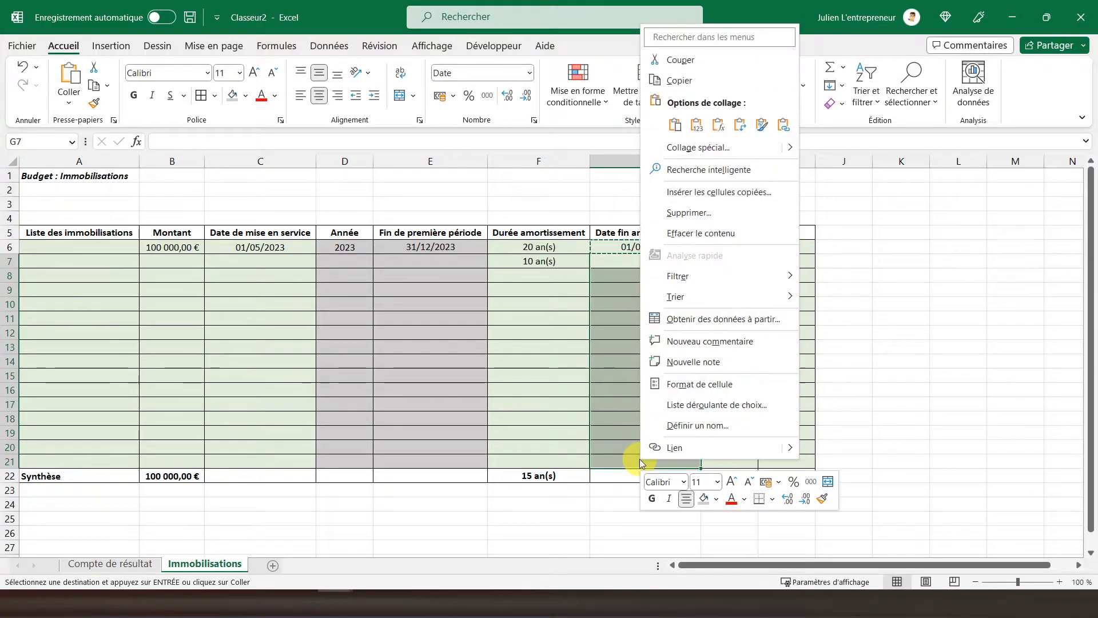
{"action": "left_click", "coordinate": [717, 124]}
{"action": "left_click_drag", "start_coordinate": [695, 247], "coordinate": [624, 463]}
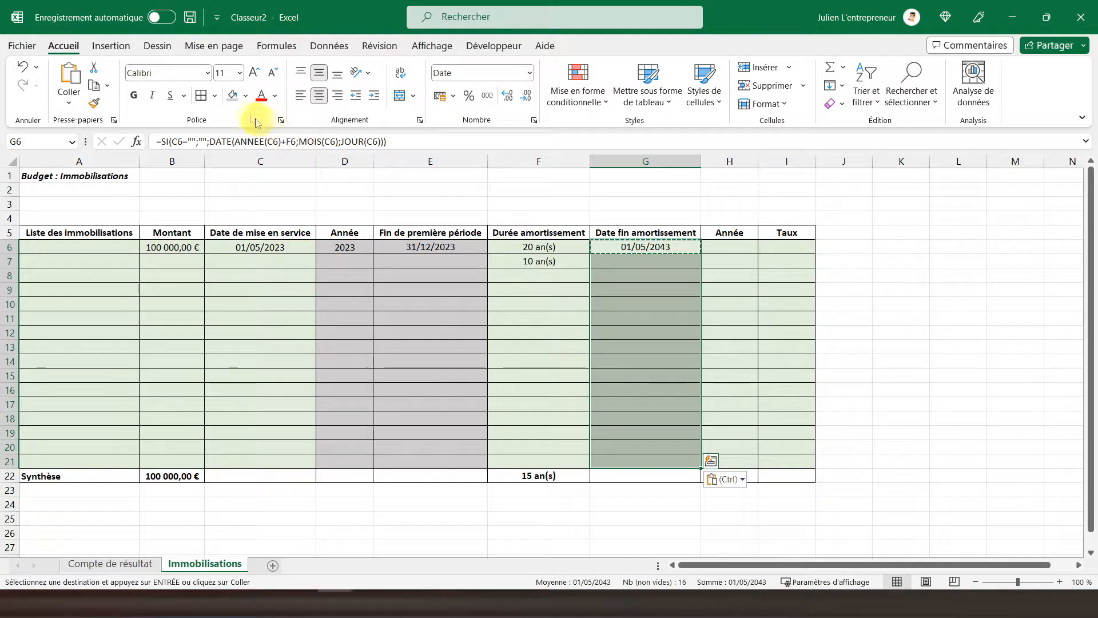
{"action": "key", "text": "Escape"}
Step: Enter the end-of-depreciation Année formula in H6: =SI(G6="";"";ANNEE(G6))
{"action": "left_click", "coordinate": [723, 250]}
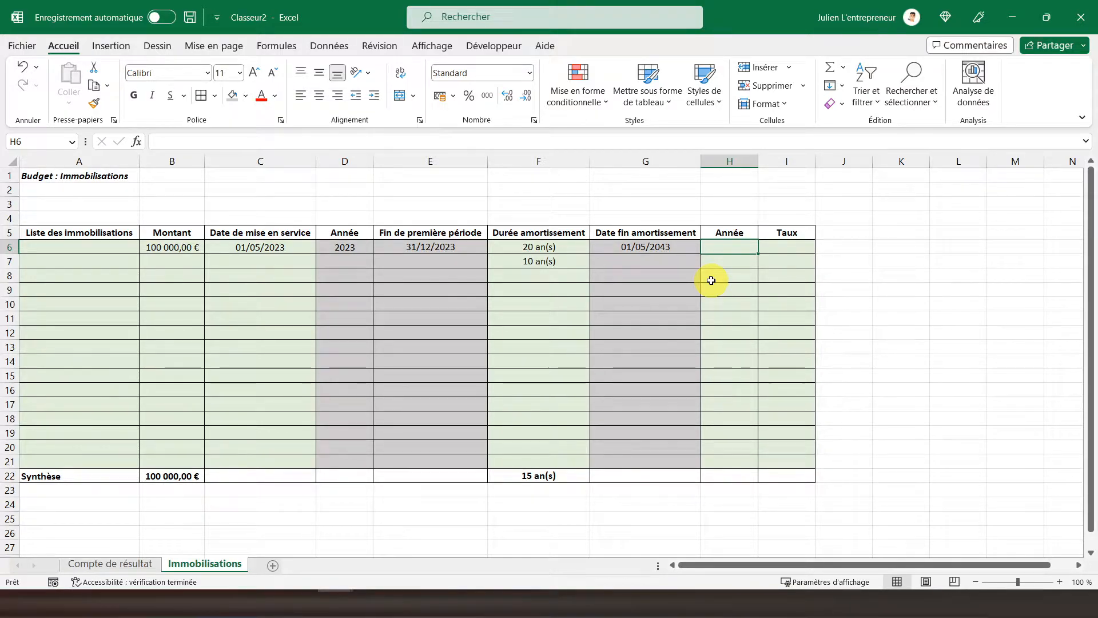
{"action": "type", "text": "=si("}
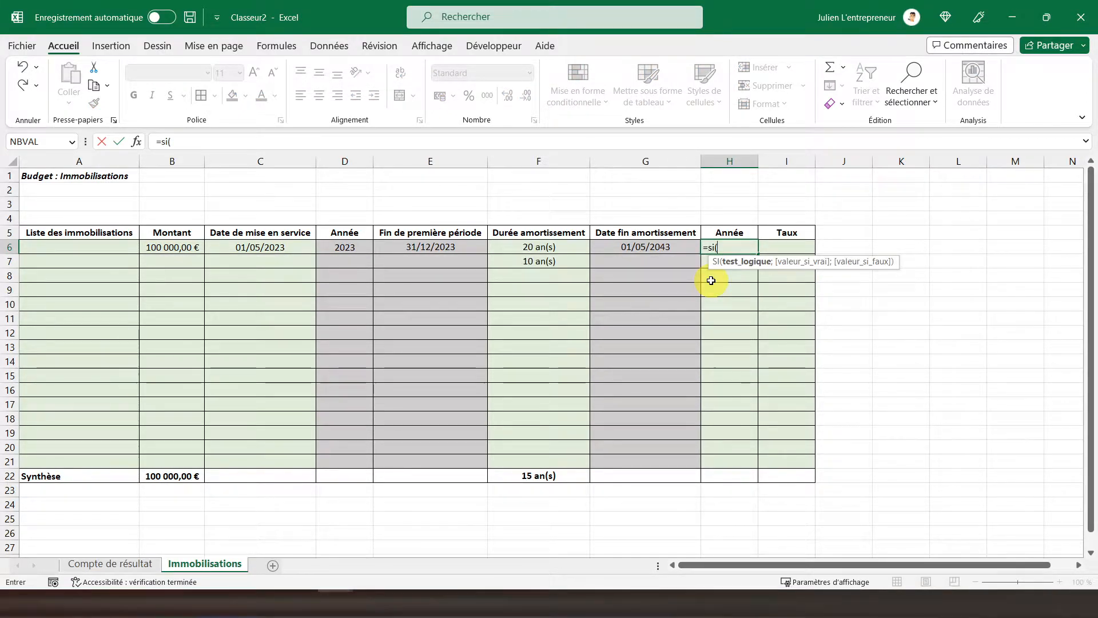
{"action": "left_click", "coordinate": [641, 247]}
{"action": "type", "text": "=\"\";\"\""}
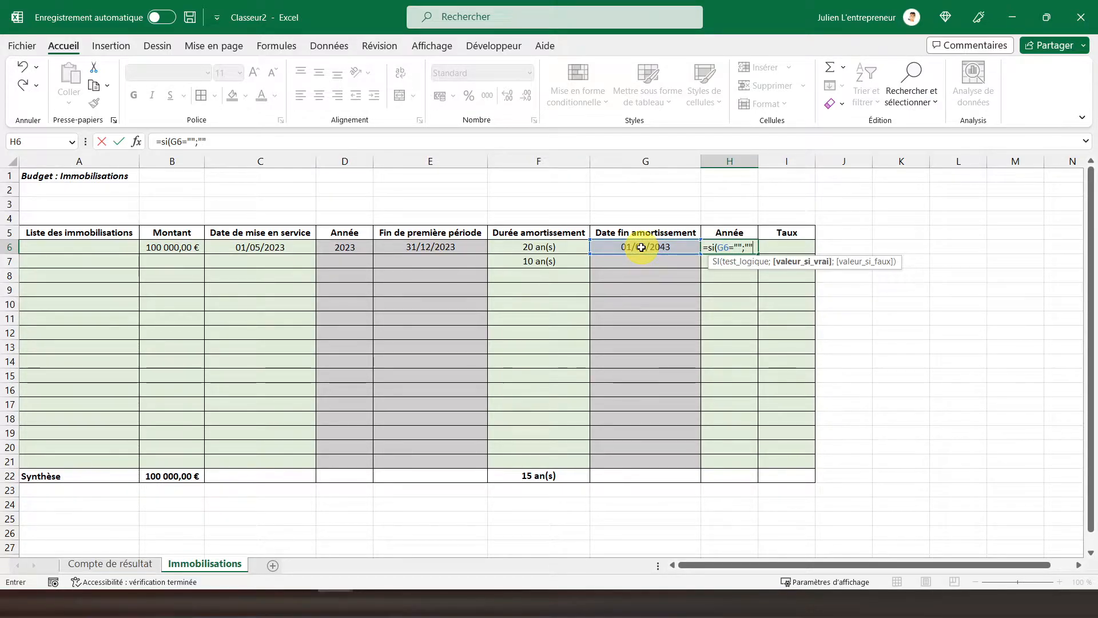
{"action": "type", "text": ";annee("}
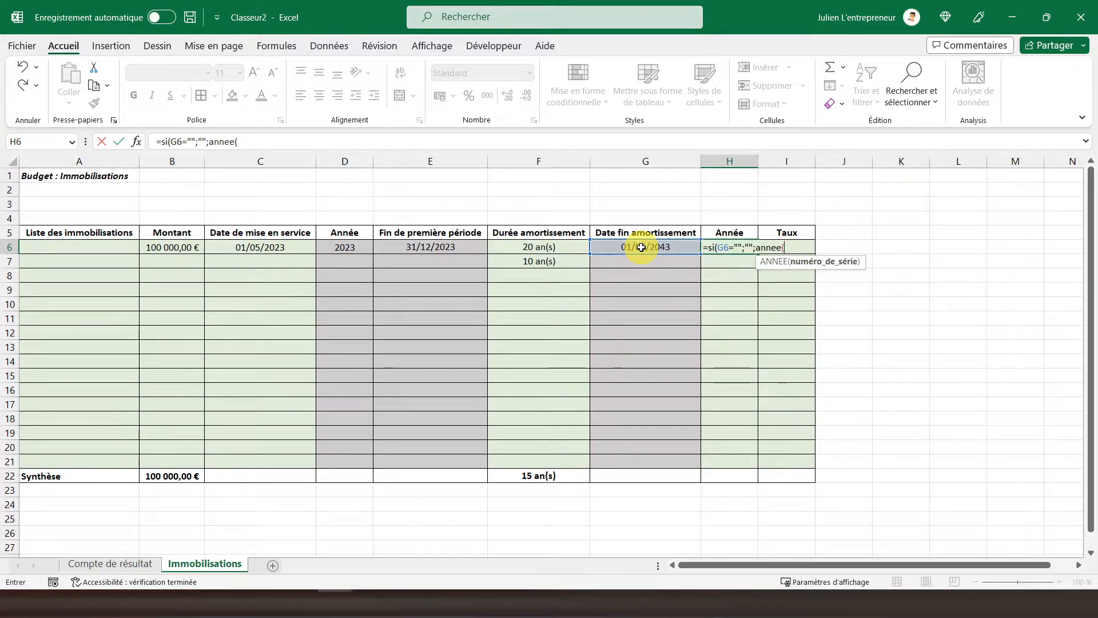
{"action": "left_click", "coordinate": [641, 247]}
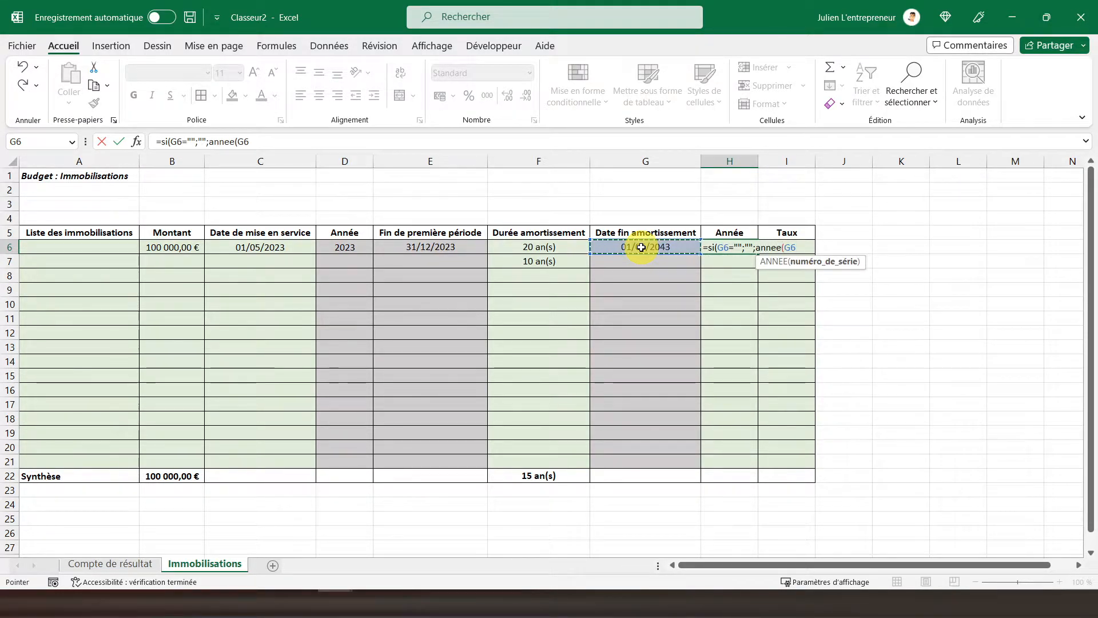
{"action": "type", "text": ")"}
{"action": "key", "text": "Return"}
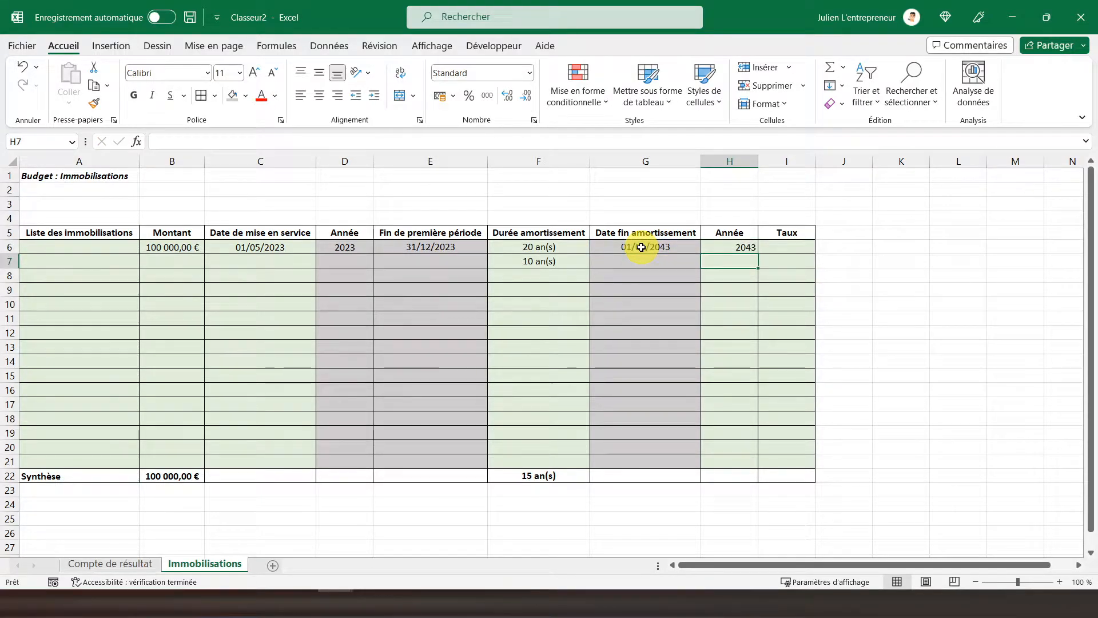
Step: Copy the Année formula from H6 and paste only the formula into H7:H21
{"action": "left_click", "coordinate": [726, 247]}
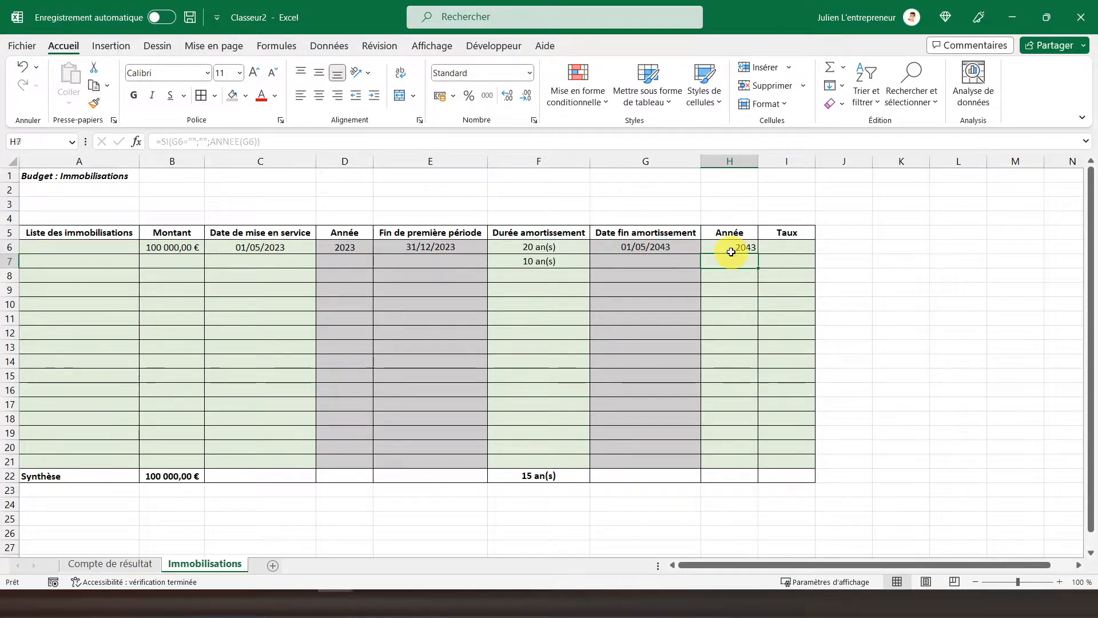
{"action": "right_click", "coordinate": [726, 245]}
{"action": "left_click", "coordinate": [775, 211]}
{"action": "left_click_drag", "start_coordinate": [728, 261], "coordinate": [719, 458]}
{"action": "right_click", "coordinate": [718, 457]}
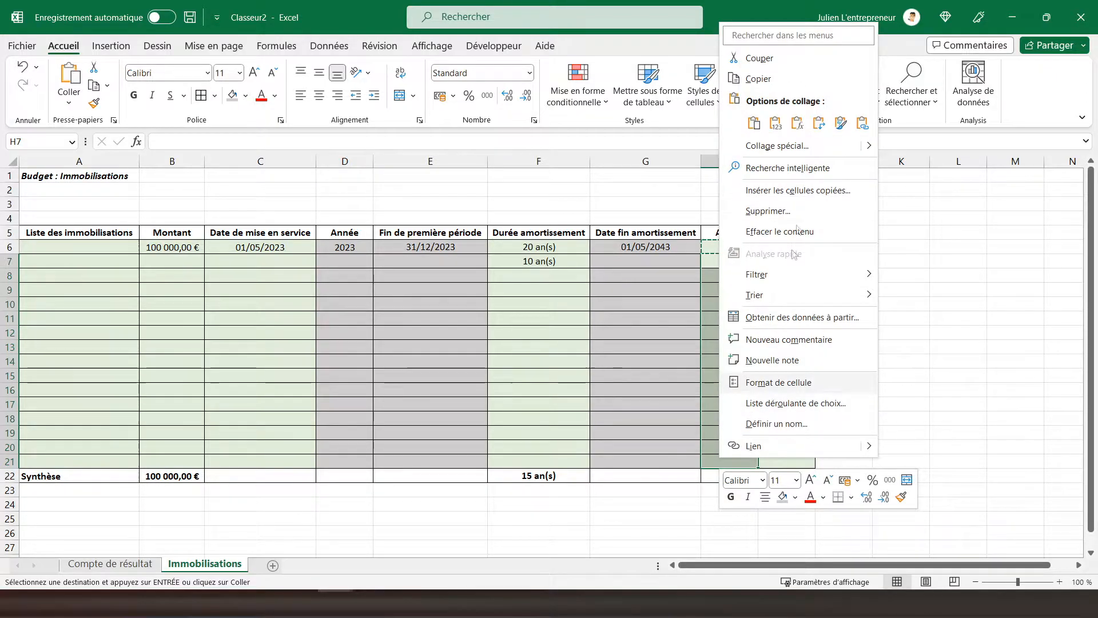
{"action": "left_click", "coordinate": [796, 119]}
Step: Centre column H horizontally and vertically, and fill H6:H21 with the grey of the calculated columns
{"action": "left_click", "coordinate": [722, 160]}
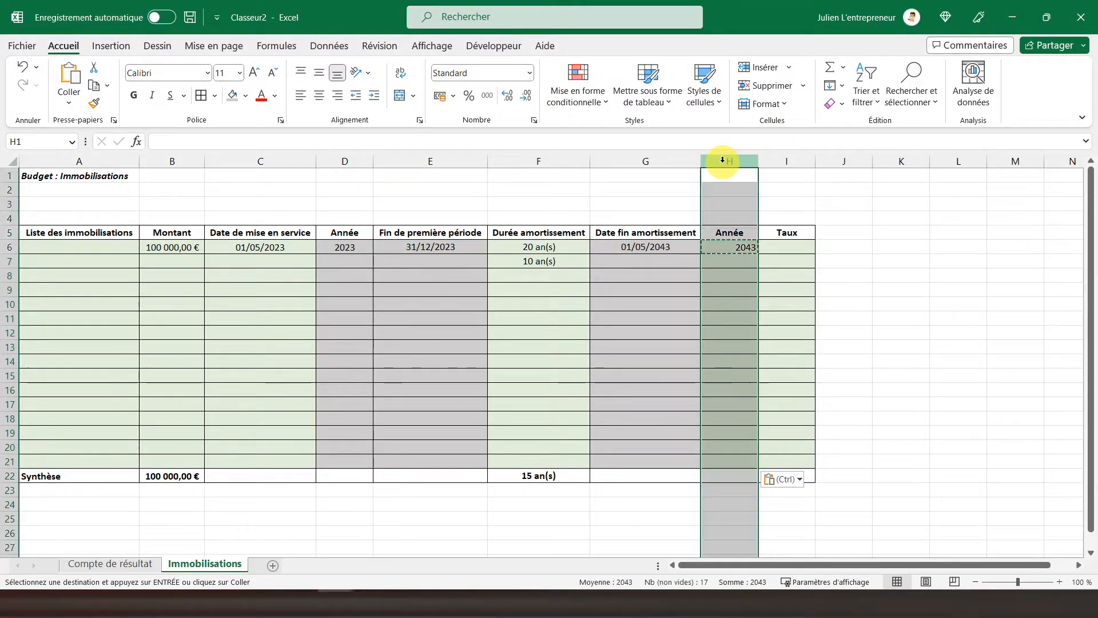
{"action": "left_click", "coordinate": [318, 94]}
{"action": "left_click", "coordinate": [319, 72]}
{"action": "left_click_drag", "start_coordinate": [731, 246], "coordinate": [715, 461]}
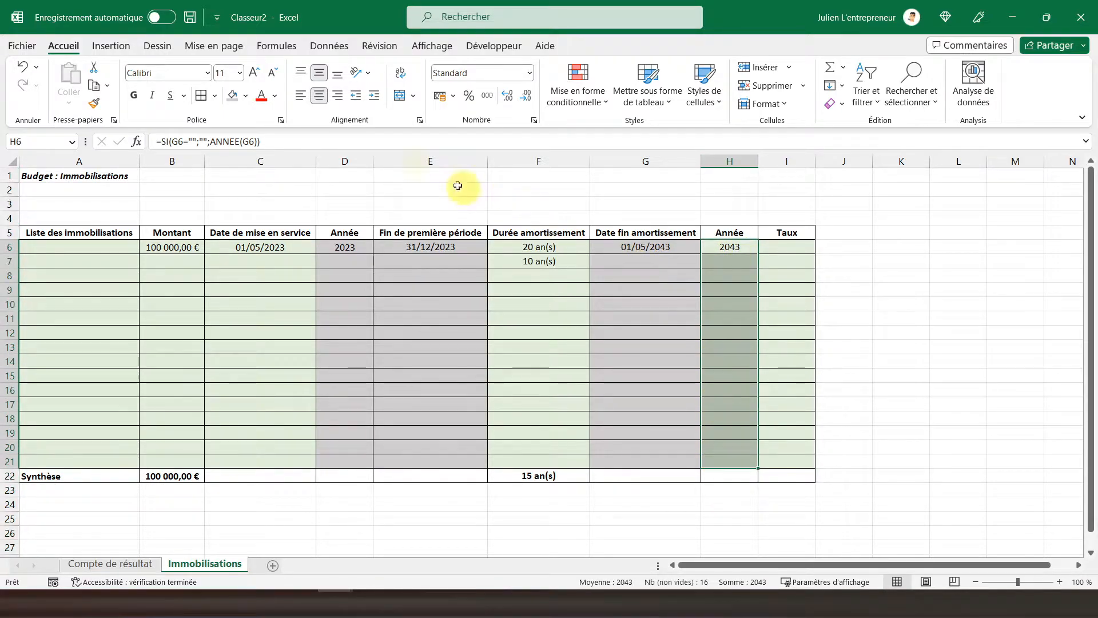
{"action": "left_click", "coordinate": [232, 98]}
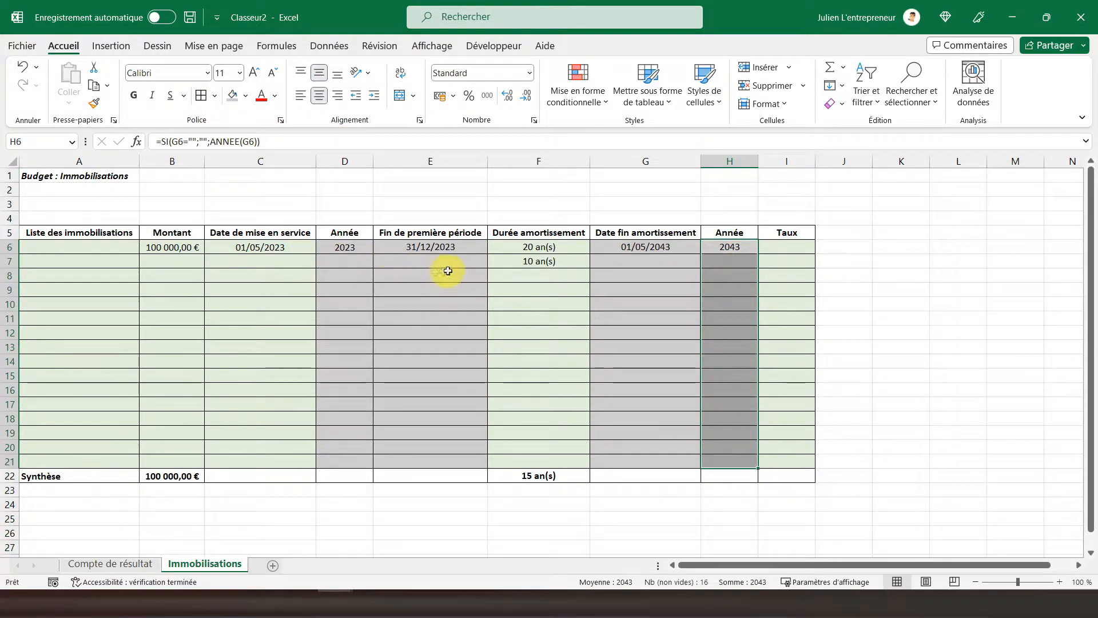
Step: Enter the Taux formula in I6: =SIERREUR((100/F6)/100;"")
{"action": "left_click", "coordinate": [786, 250]}
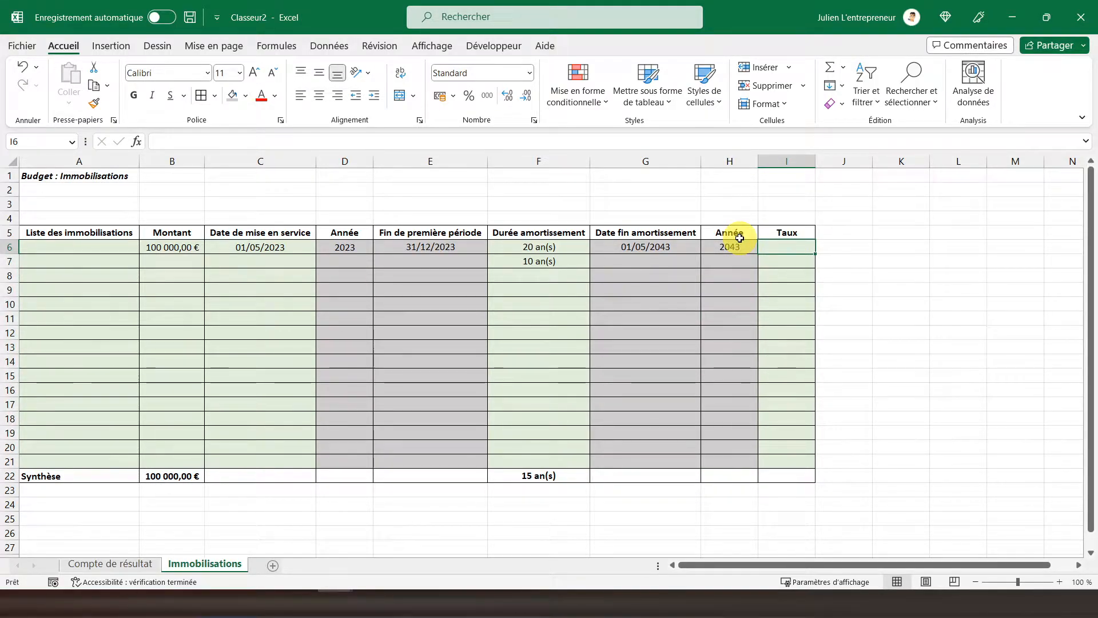
{"action": "type", "text": "=sierreur("}
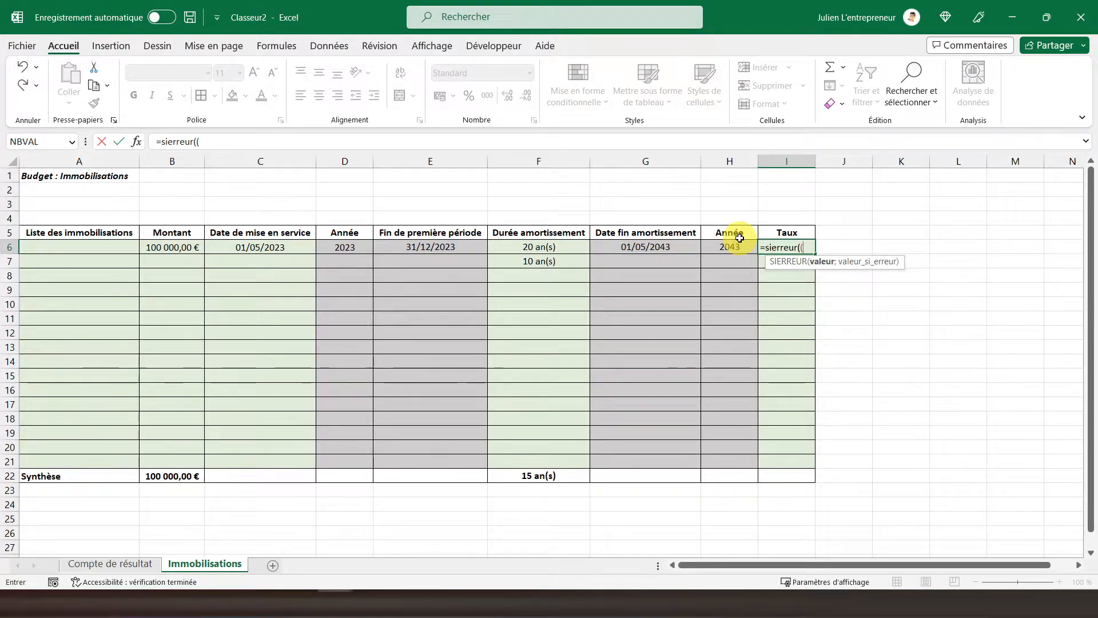
{"action": "type", "text": "(100/"}
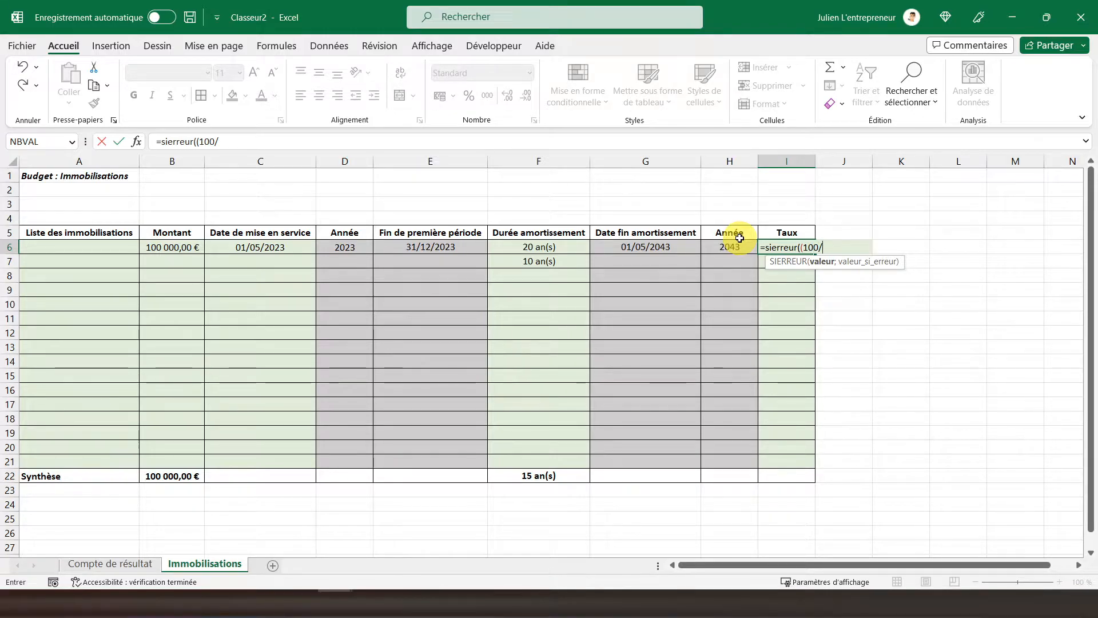
{"action": "left_click", "coordinate": [555, 247]}
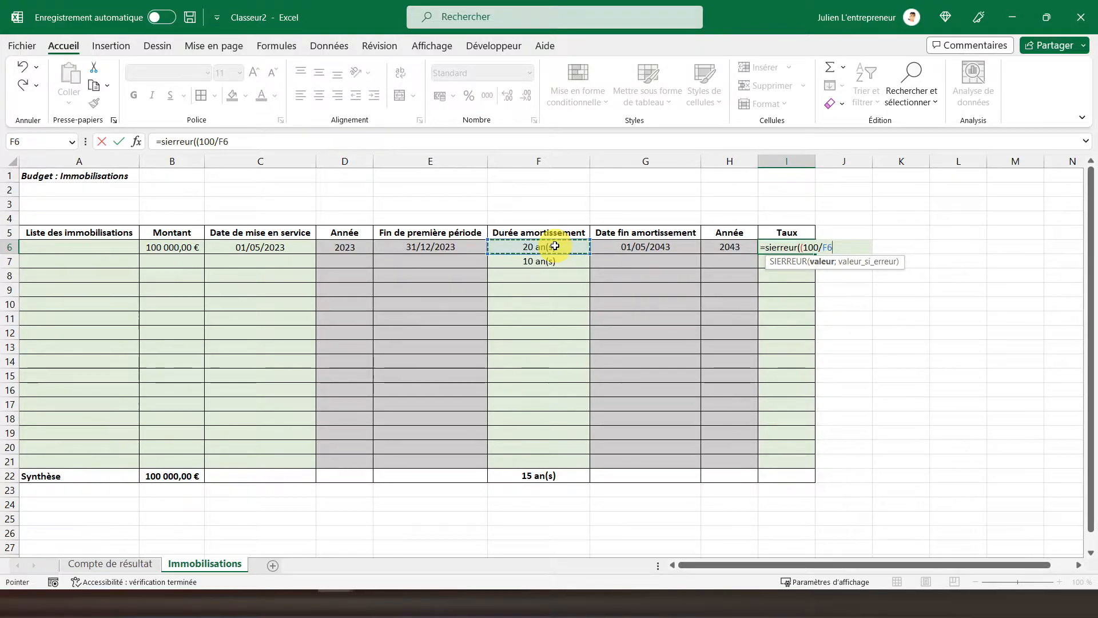
{"action": "type", "text": ")/1"}
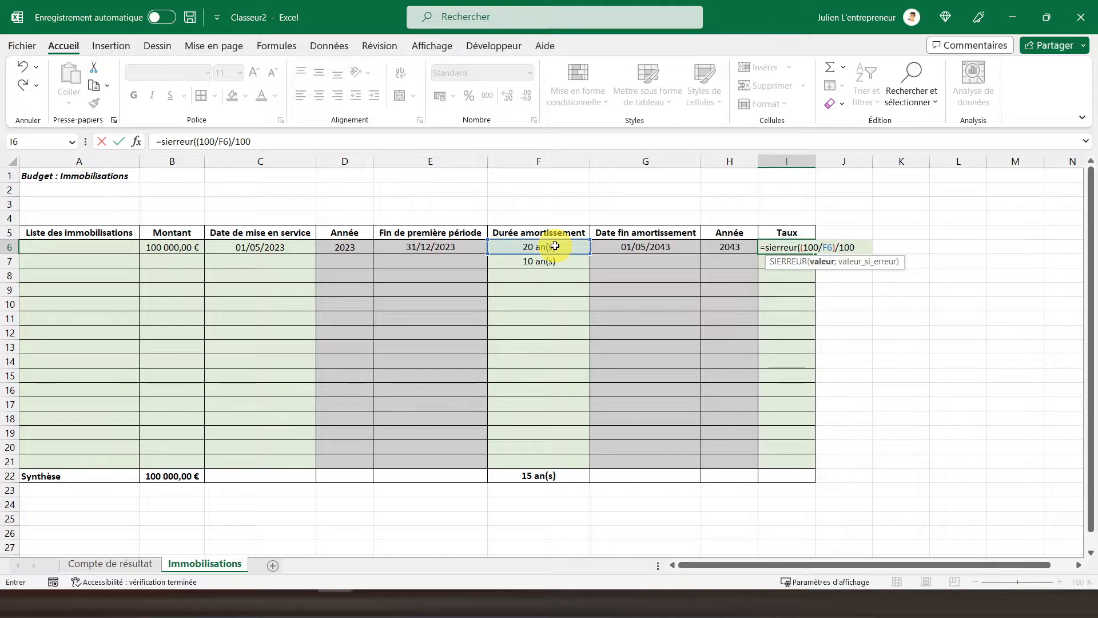
{"action": "type", "text": "00;"}
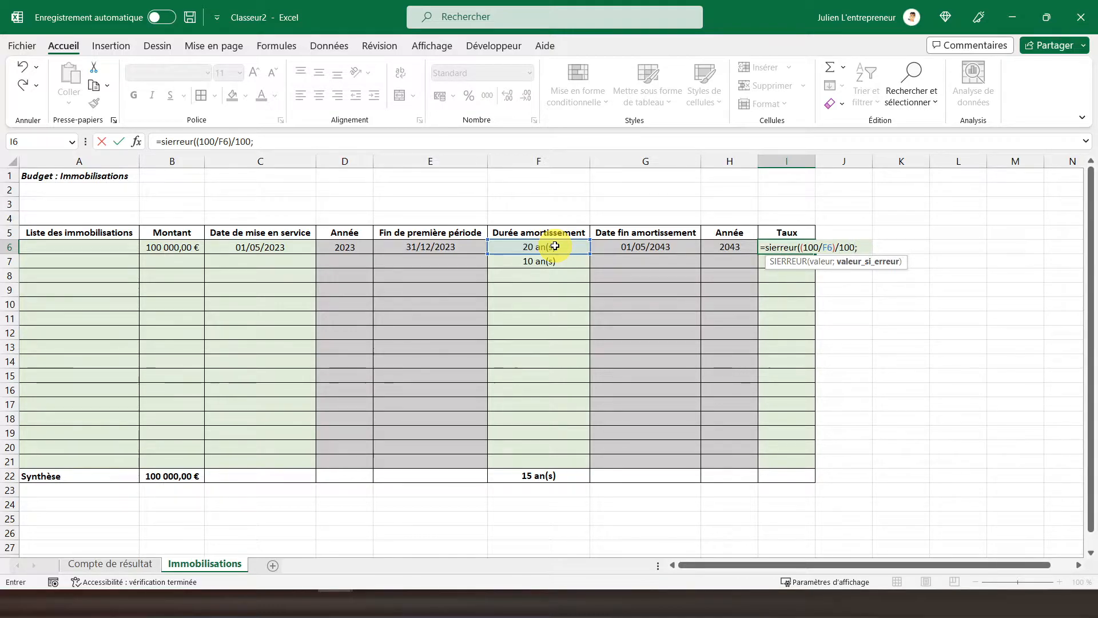
{"action": "type", "text": "\"\""}
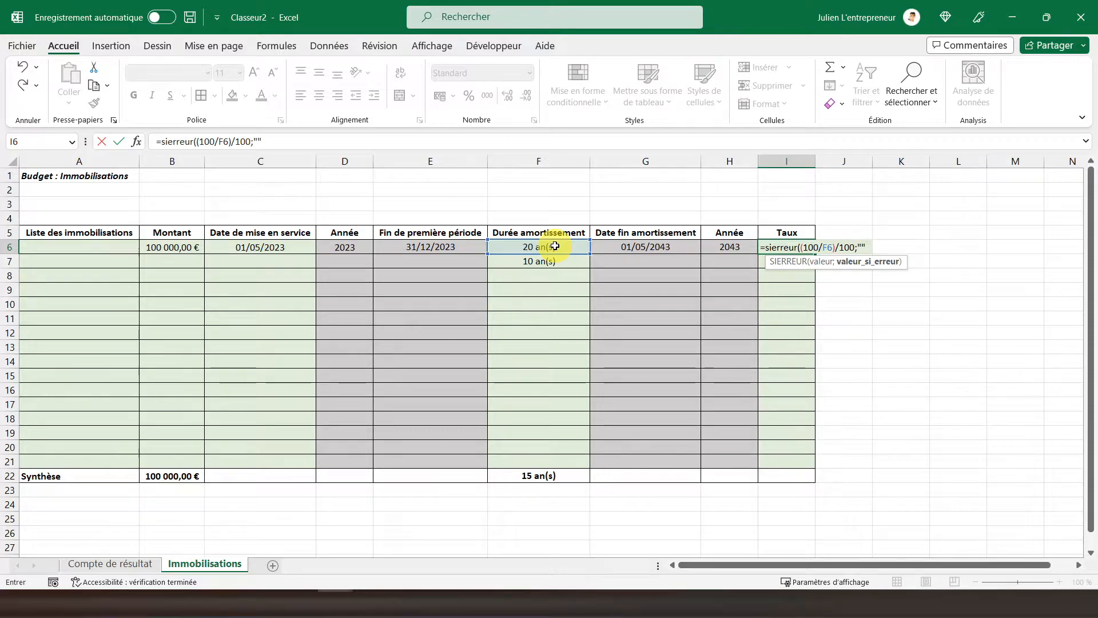
{"action": "type", "text": ")"}
{"action": "key", "text": "Return"}
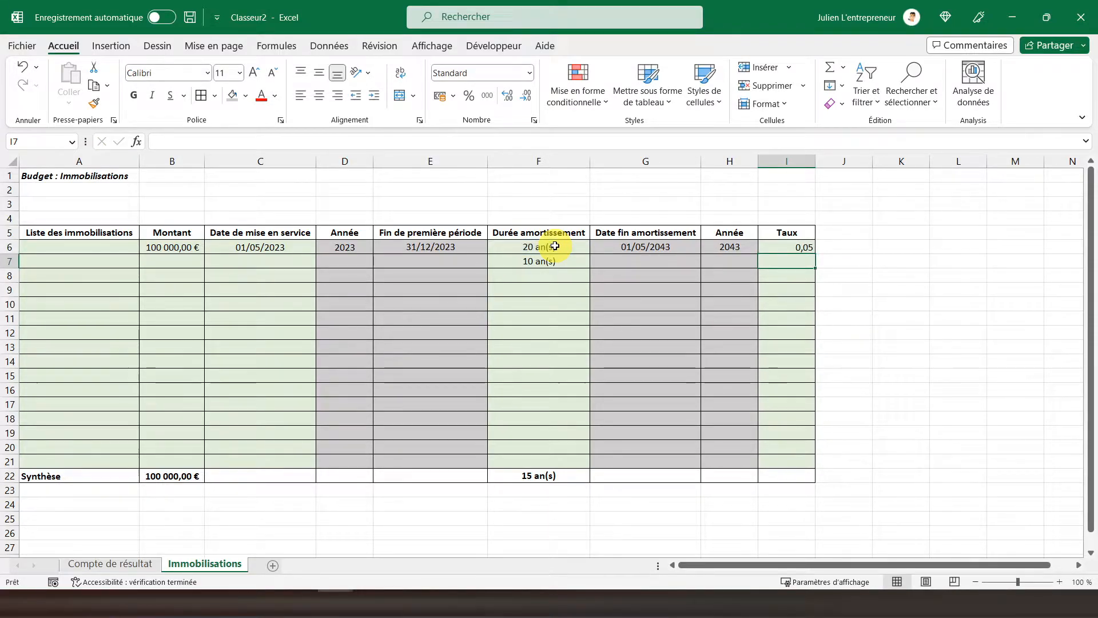
Step: Copy the Taux formula from I6 and paste only the formula into I7:I21
{"action": "left_click", "coordinate": [779, 250]}
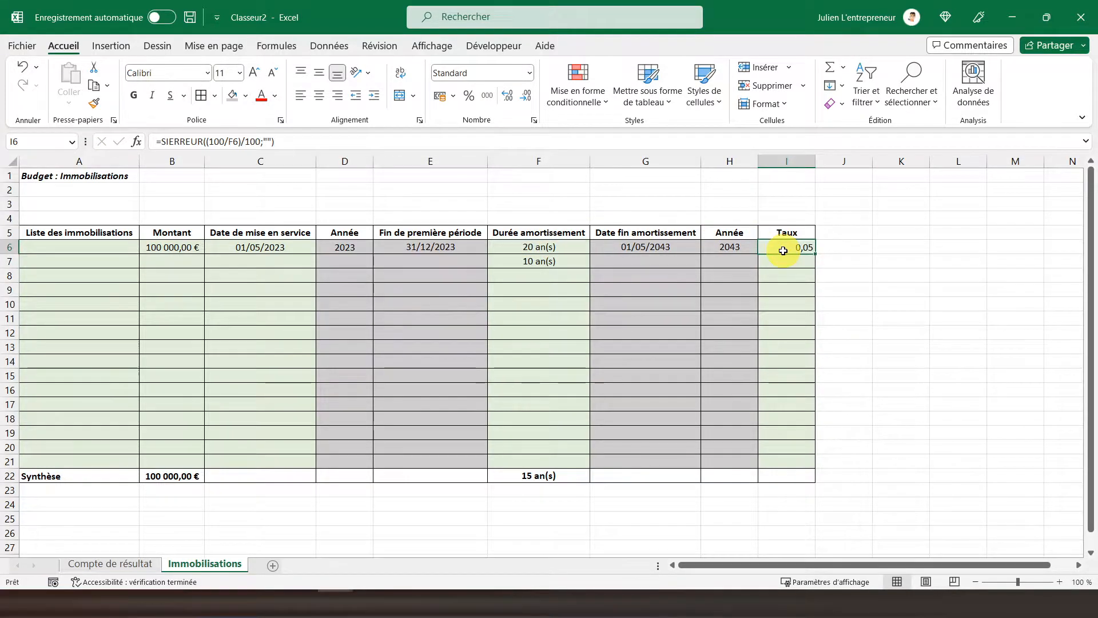
{"action": "right_click", "coordinate": [783, 253]}
{"action": "left_click", "coordinate": [815, 208]}
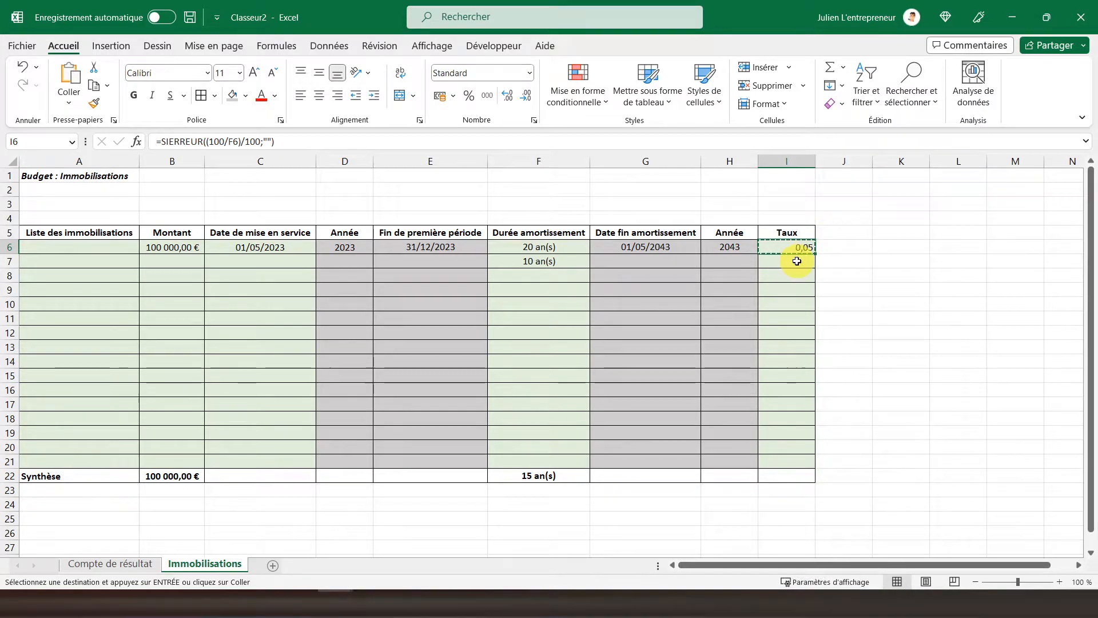
{"action": "left_click", "coordinate": [796, 261]}
{"action": "left_click_drag", "start_coordinate": [796, 261], "coordinate": [788, 460]}
{"action": "right_click", "coordinate": [791, 391]}
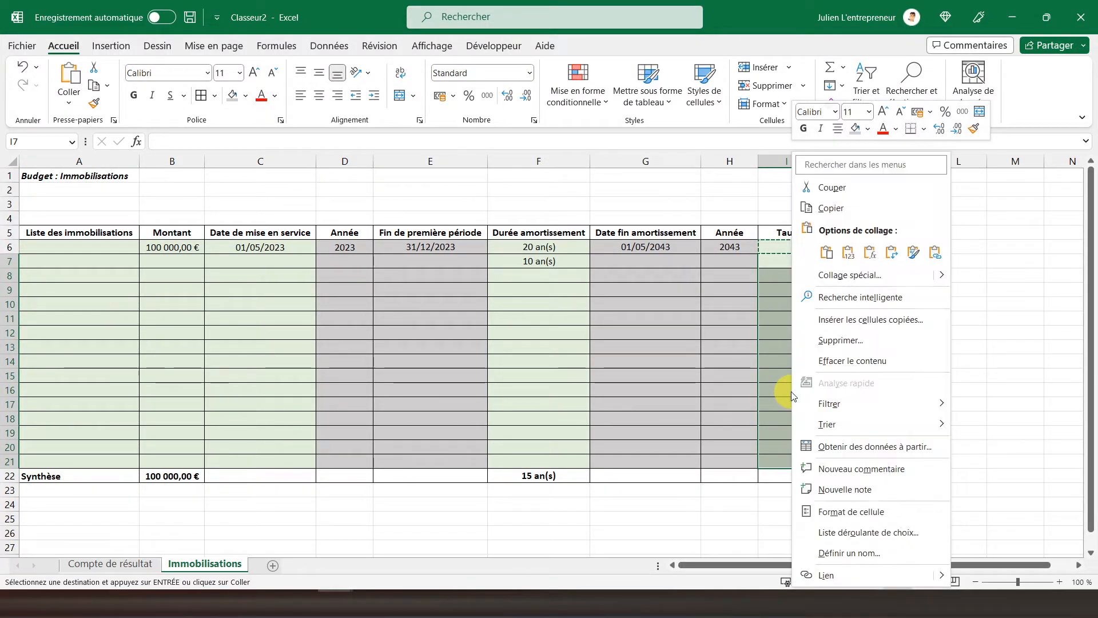
{"action": "left_click", "coordinate": [869, 252]}
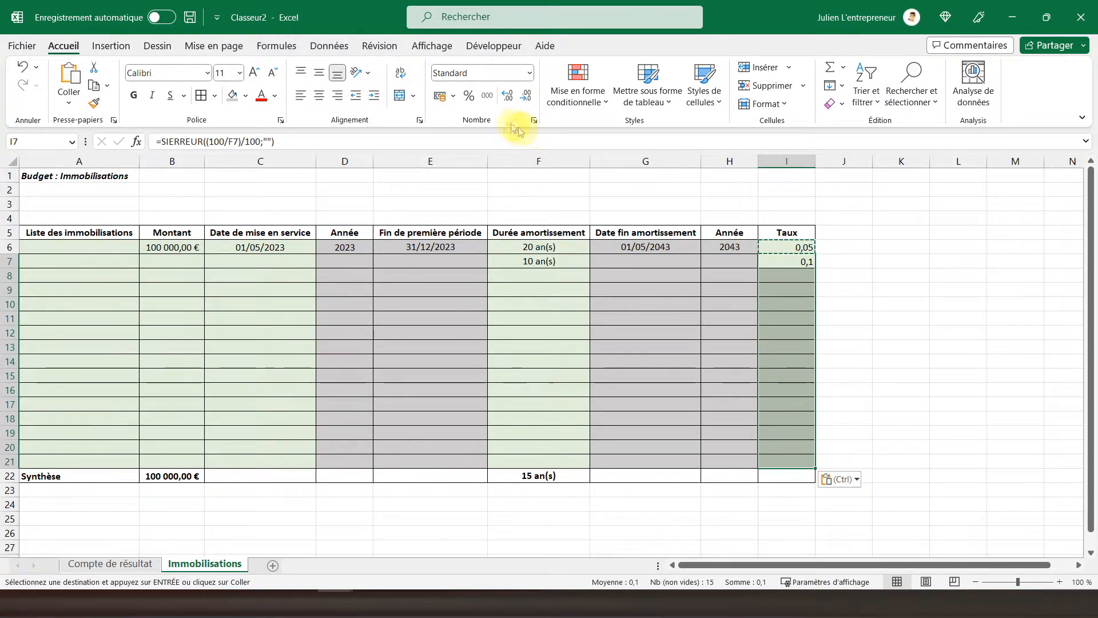
Step: Format the Taux cells I6:I21 as percentages and centre them horizontally and vertically
{"action": "left_click", "coordinate": [468, 97]}
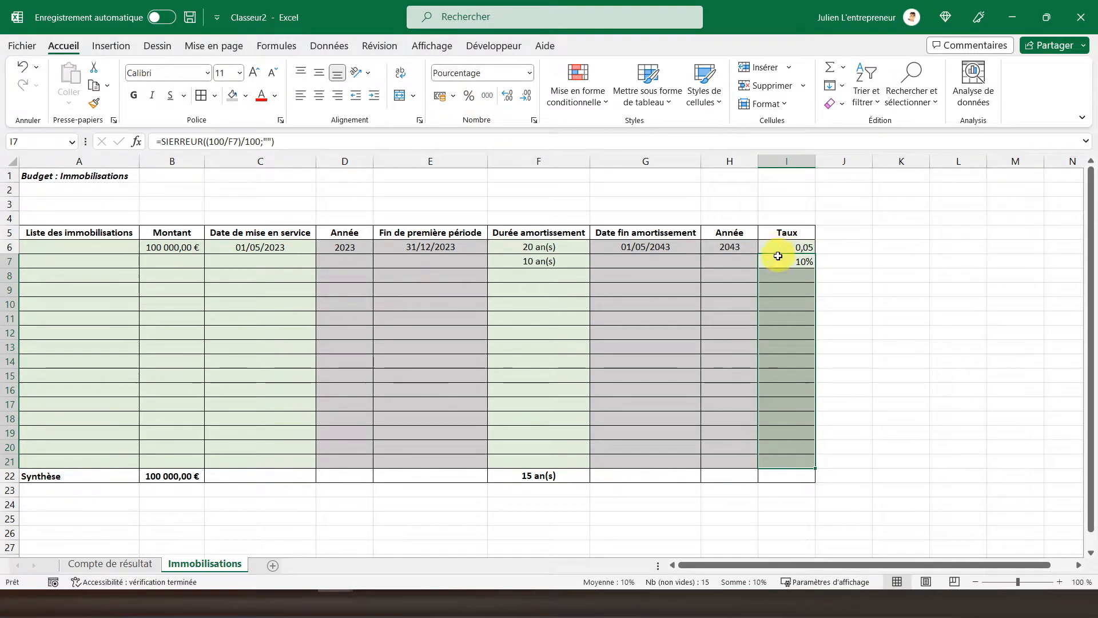
{"action": "left_click", "coordinate": [767, 242]}
{"action": "left_click", "coordinate": [469, 96]}
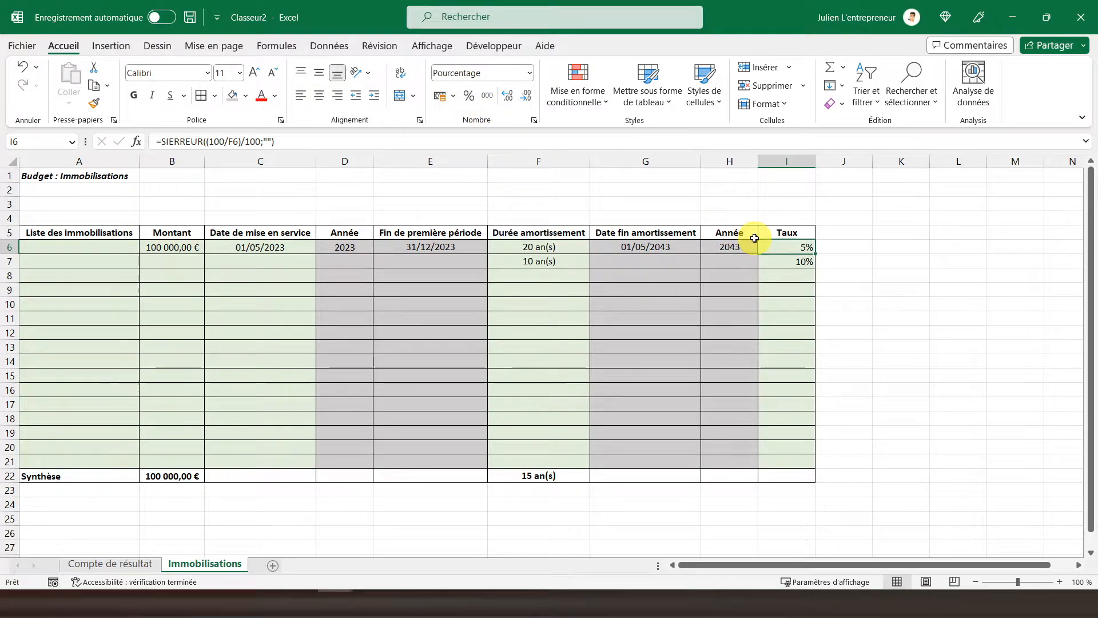
{"action": "left_click_drag", "start_coordinate": [780, 249], "coordinate": [789, 462]}
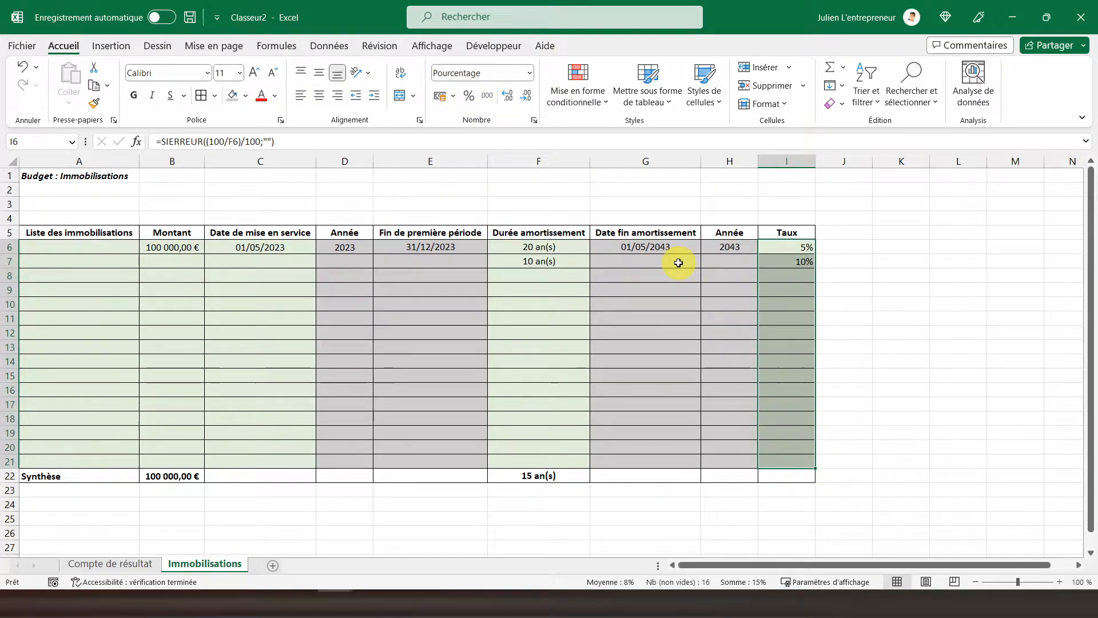
{"action": "left_click", "coordinate": [320, 94]}
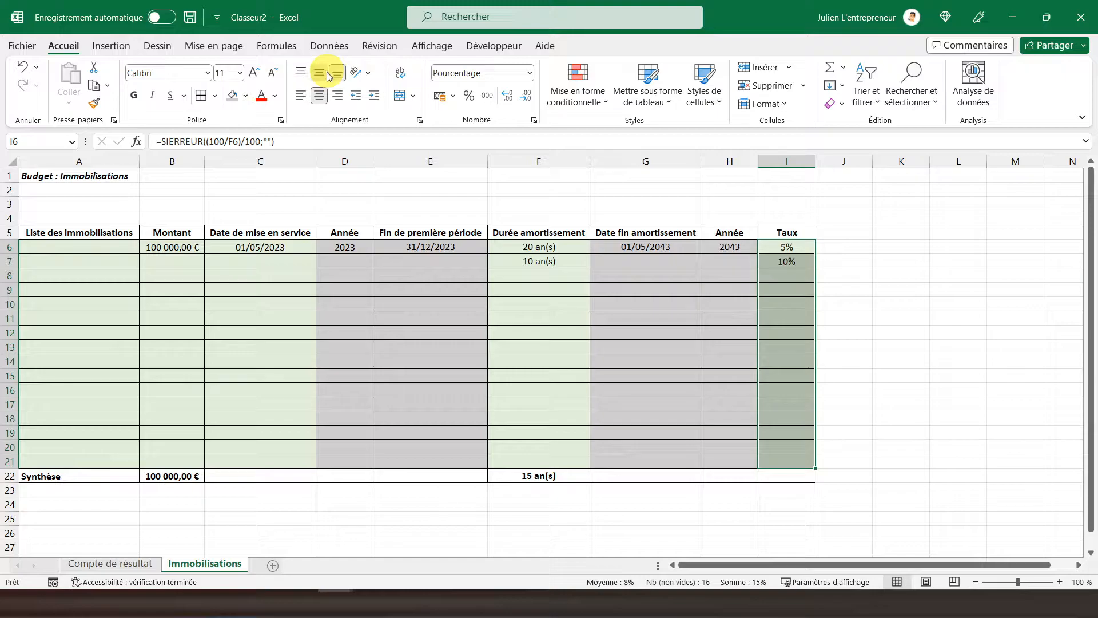
{"action": "left_click", "coordinate": [540, 247]}
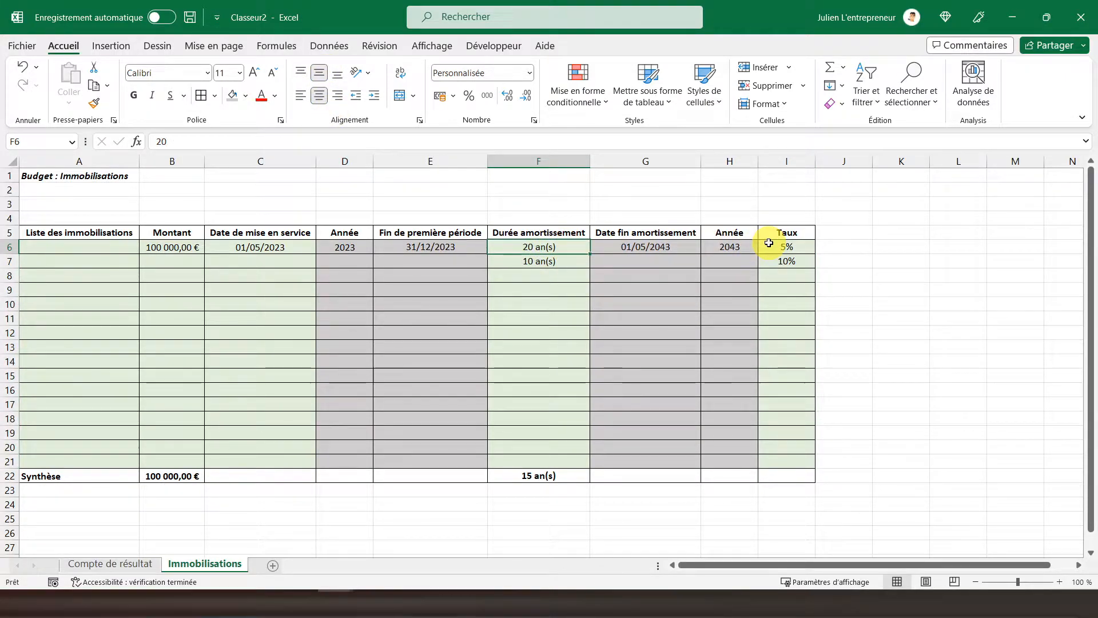
{"action": "left_click", "coordinate": [764, 246]}
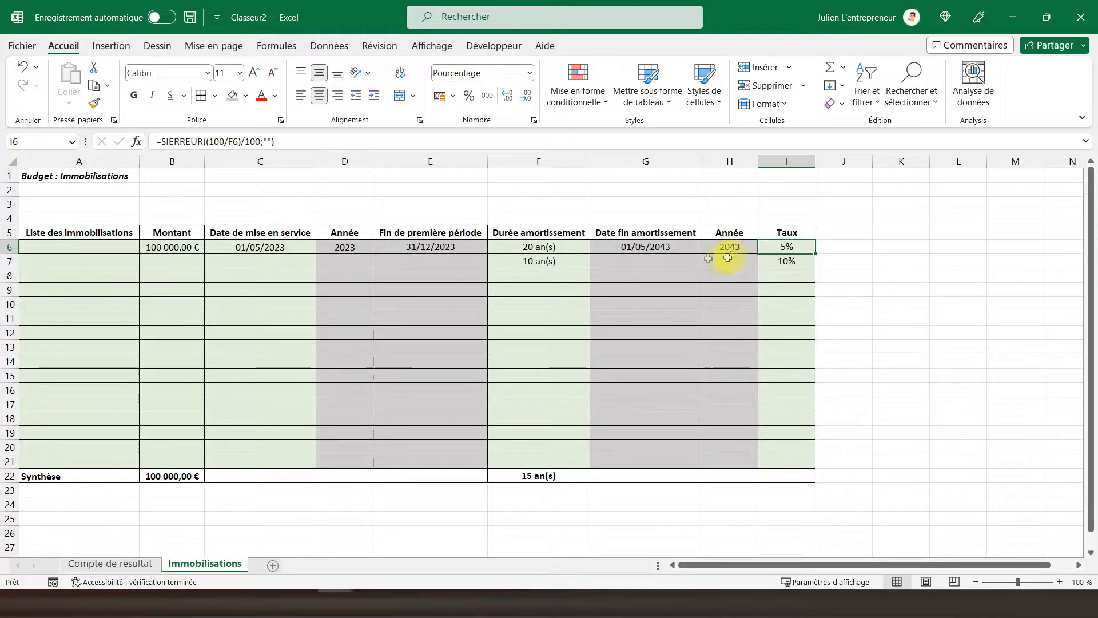
{"action": "left_click", "coordinate": [105, 246]}
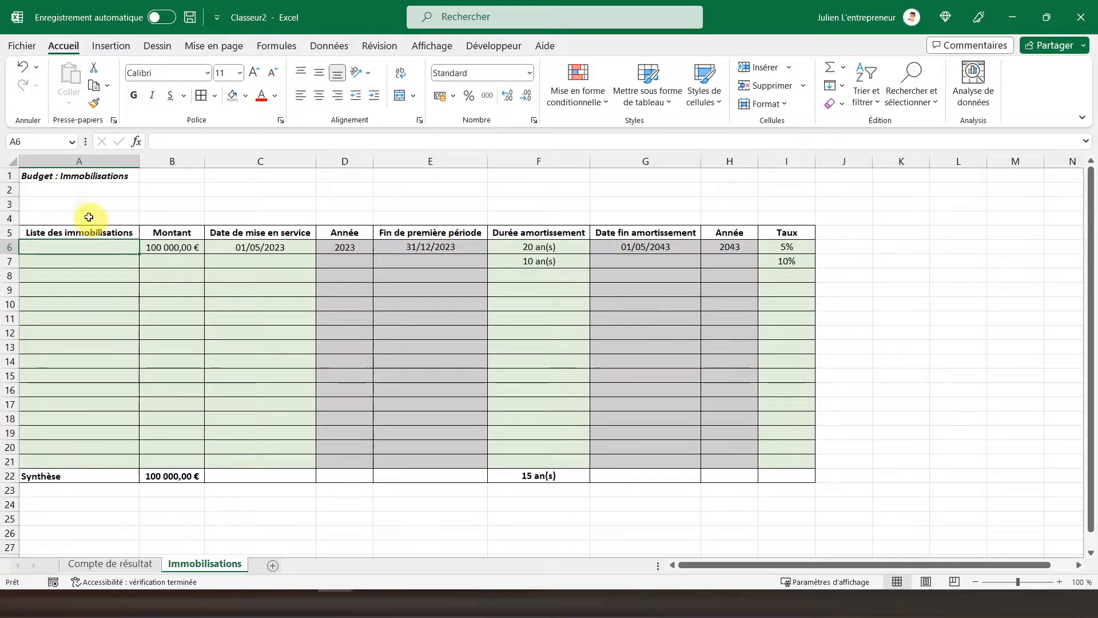
{"action": "left_click", "coordinate": [43, 174]}
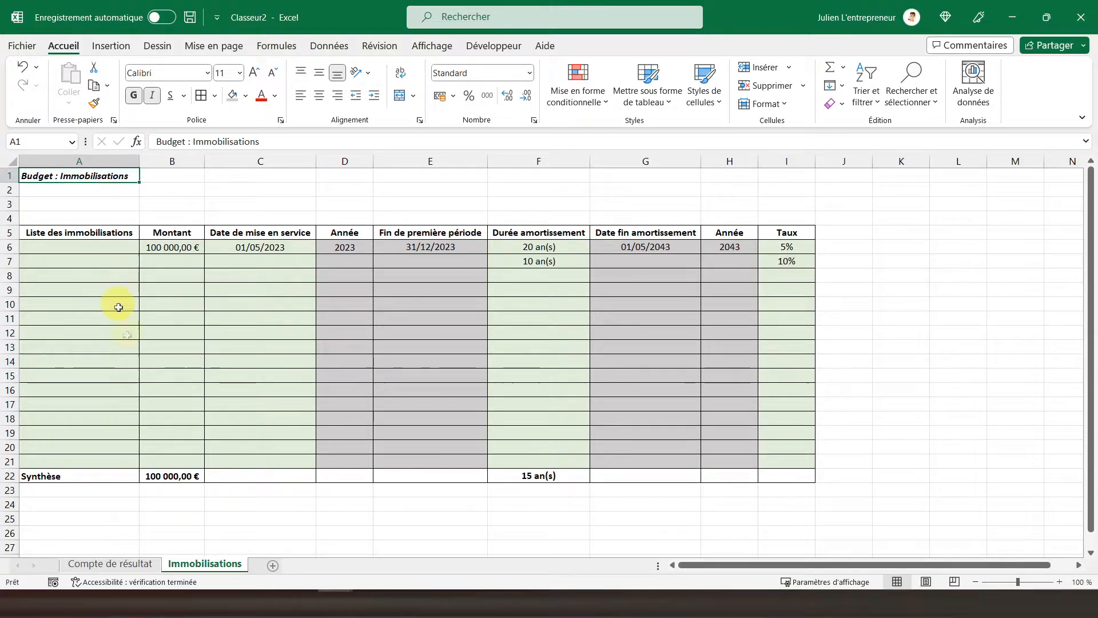
Step: Fill the empty Synthèse cells C22:E22 and G22:I22 with the grey of the calculated columns
{"action": "left_click_drag", "start_coordinate": [237, 475], "coordinate": [433, 472]}
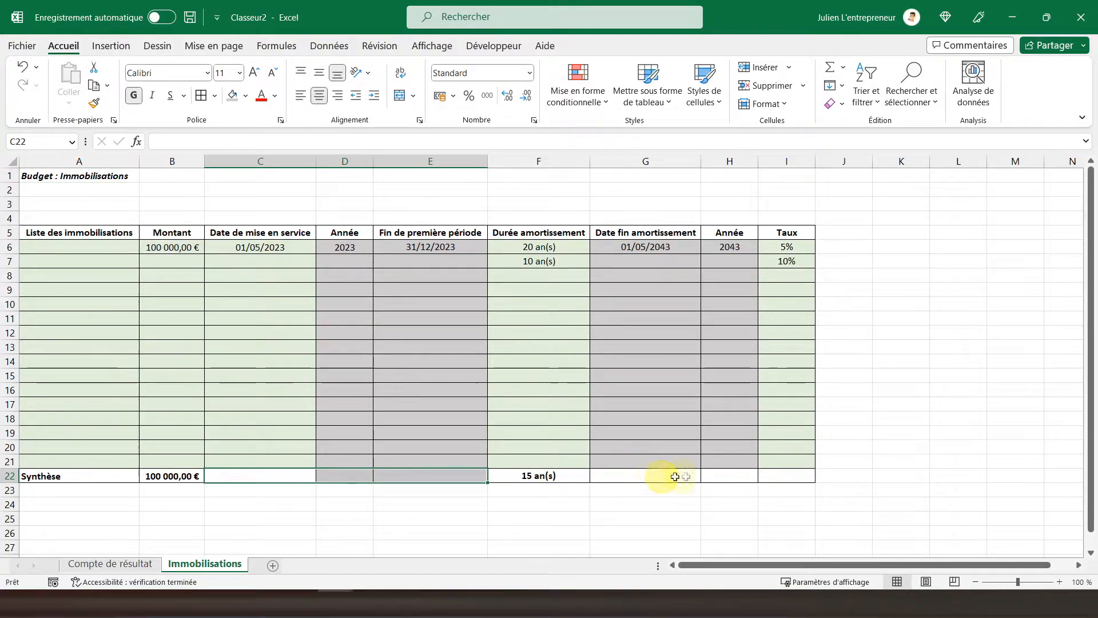
{"action": "left_click_drag", "start_coordinate": [669, 475], "coordinate": [782, 478], "text": "ctrl"}
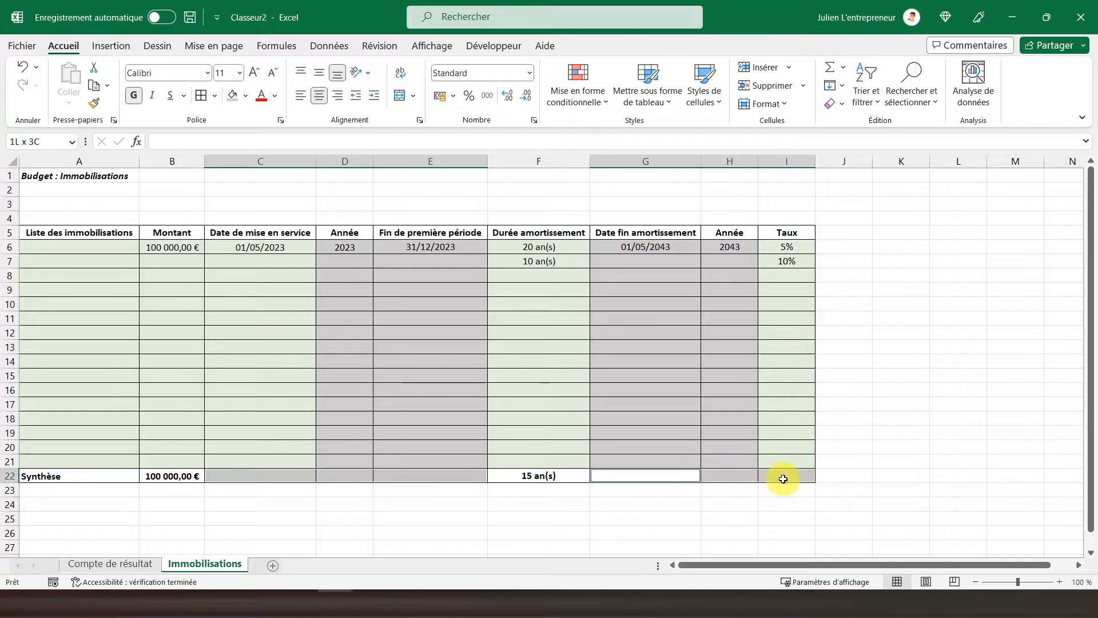
{"action": "left_click", "coordinate": [232, 100]}
{"action": "left_click", "coordinate": [69, 232]}
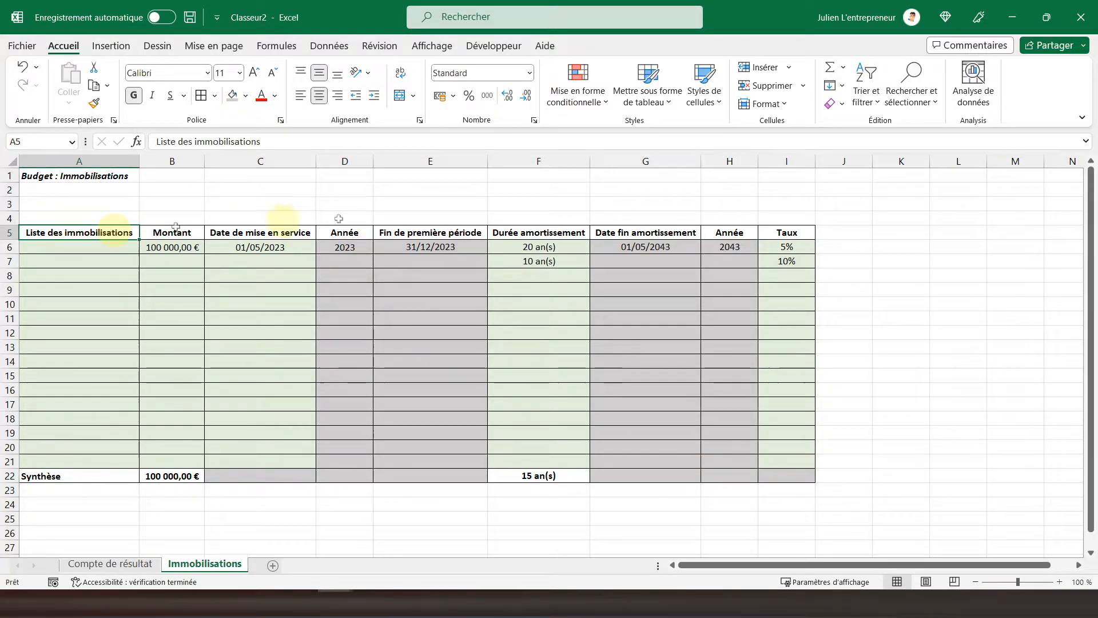
Step: Enter the first-year header formula in J5, beside Taux: =SI(D6="";"";MIN(D6:D21))
{"action": "left_click", "coordinate": [797, 233]}
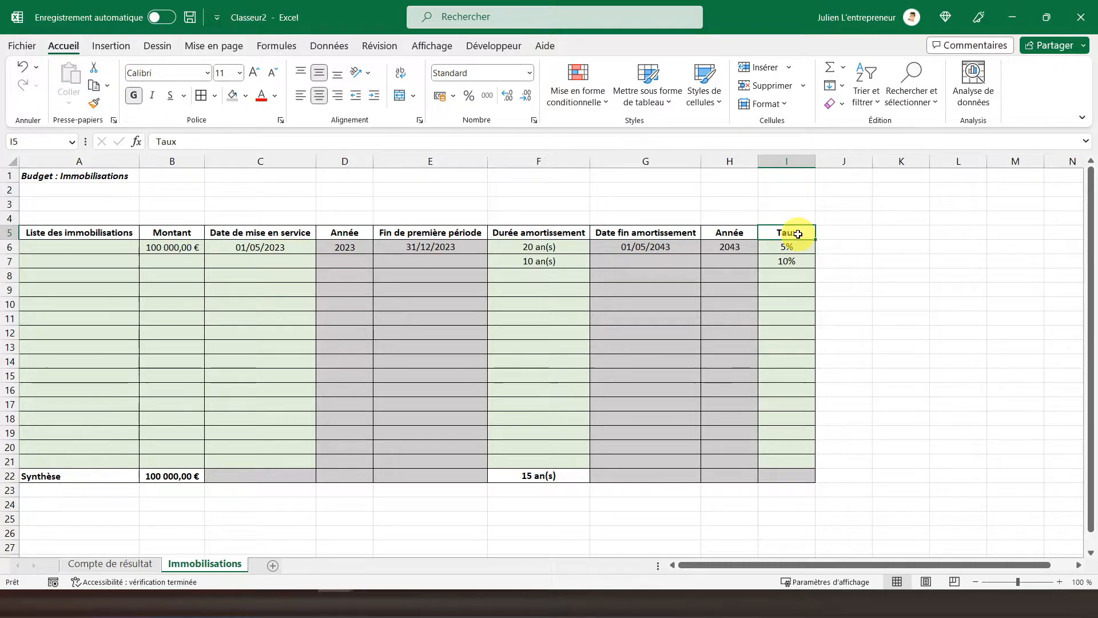
{"action": "key", "text": "ctrl+c"}
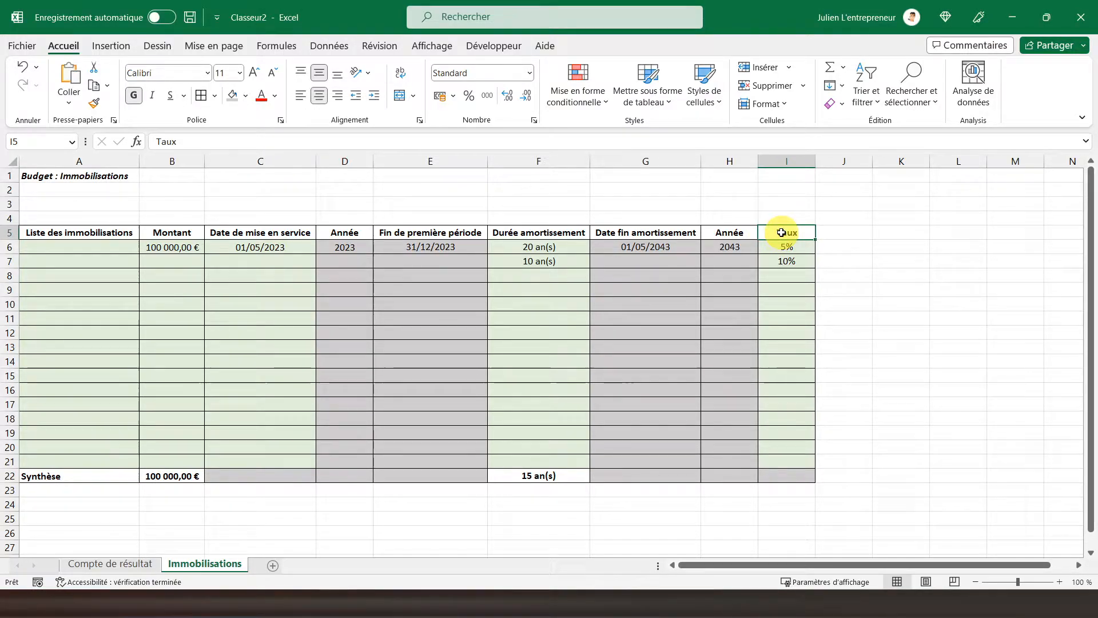
{"action": "left_click", "coordinate": [832, 233]}
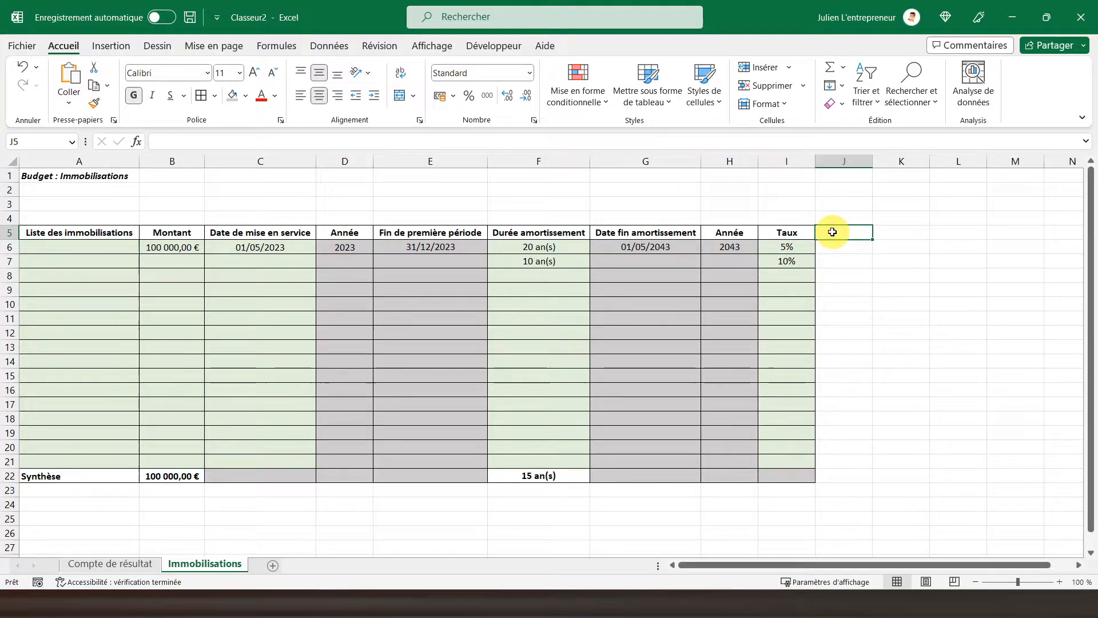
{"action": "type", "text": "="}
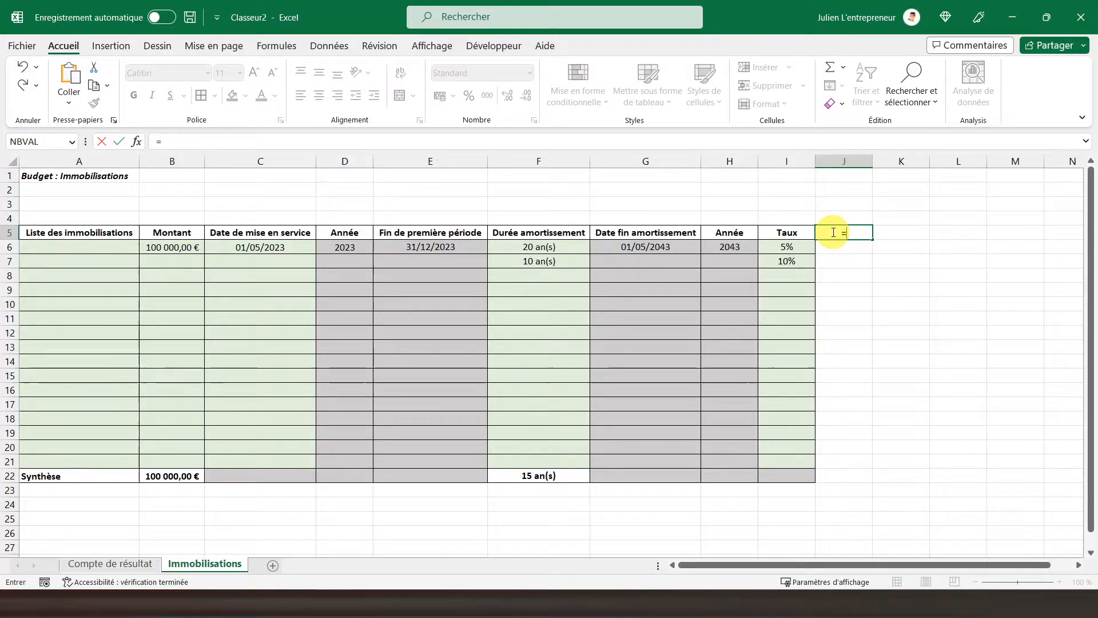
{"action": "type", "text": "si("}
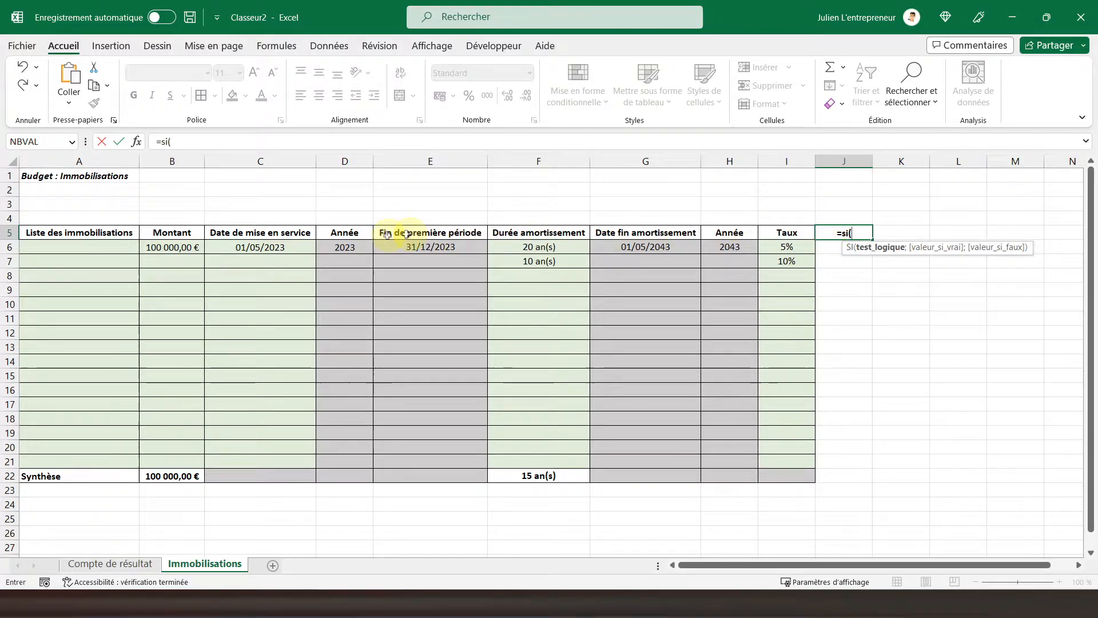
{"action": "left_click", "coordinate": [342, 248]}
{"action": "type", "text": "="}
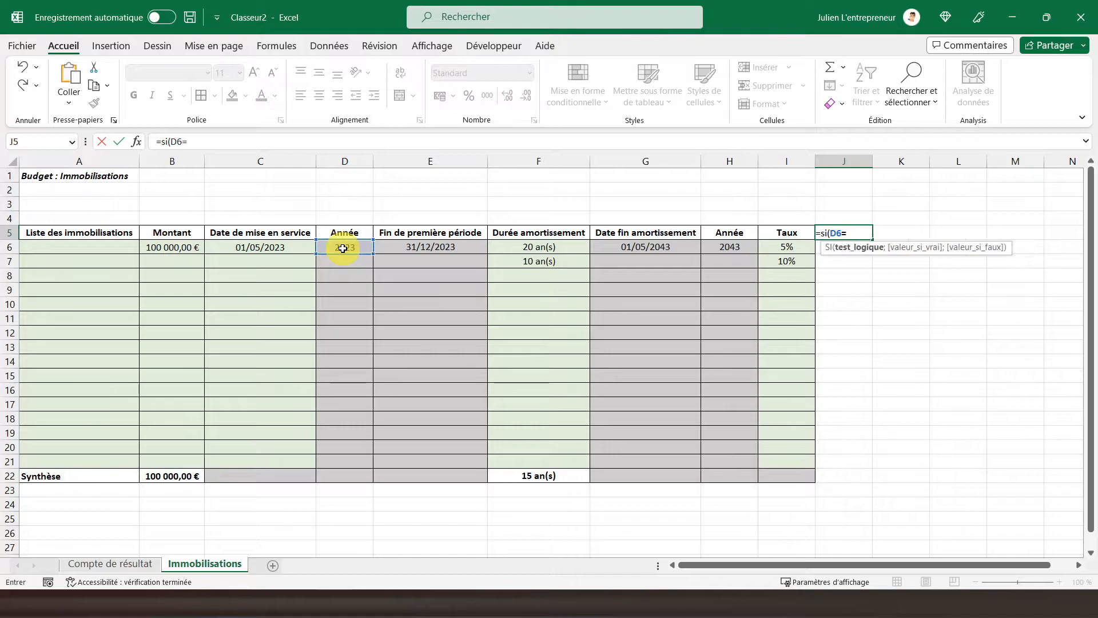
{"action": "type", "text": "\"\";\"\";"}
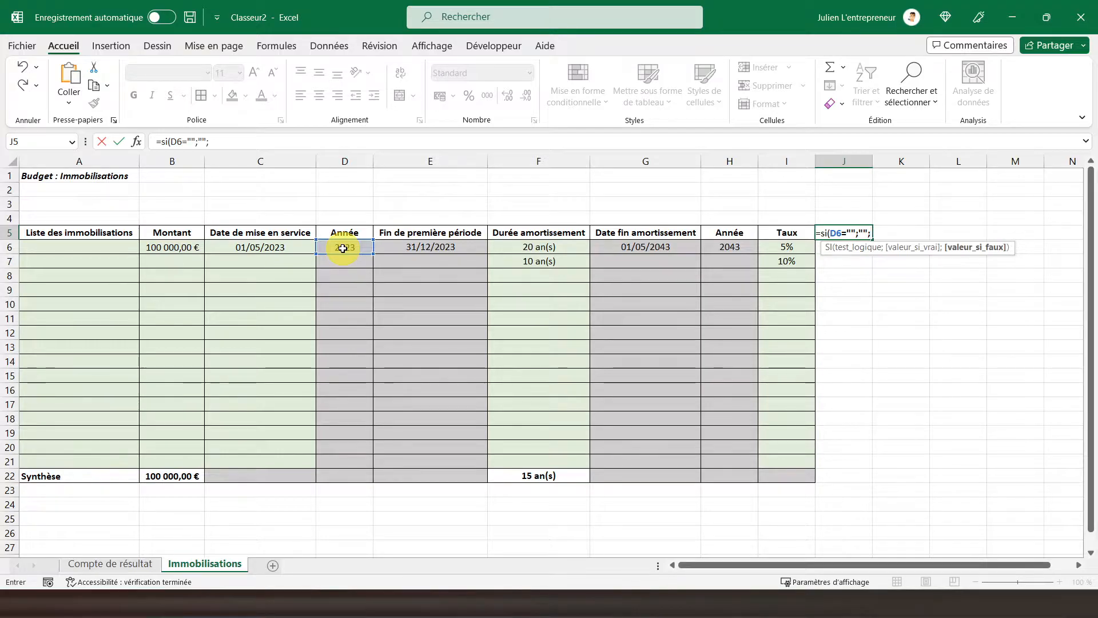
{"action": "type", "text": "min("}
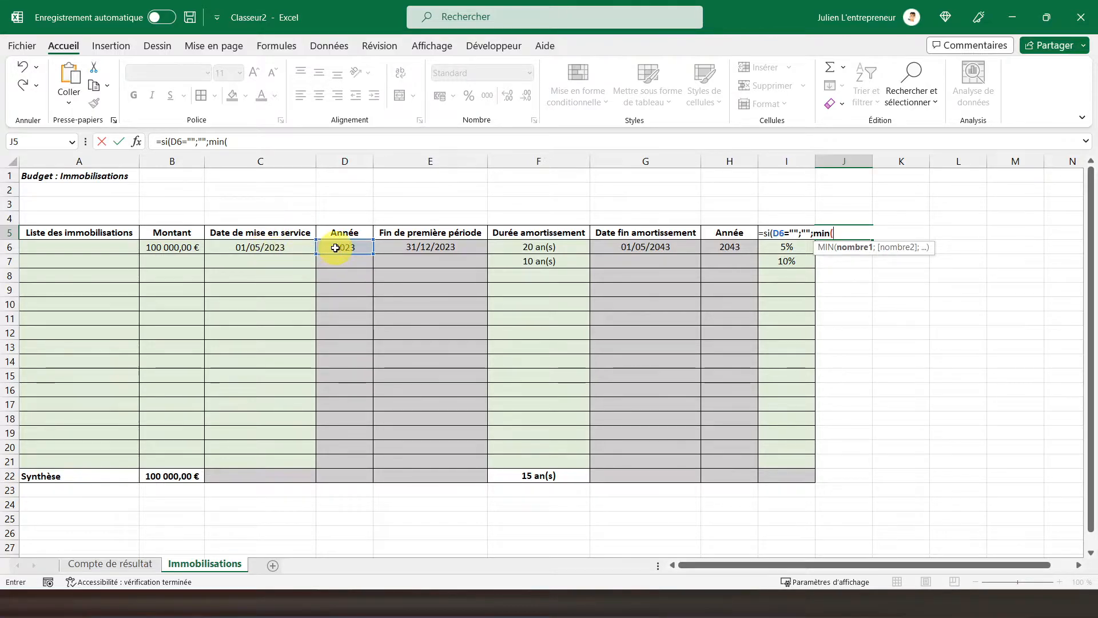
{"action": "left_click_drag", "start_coordinate": [335, 247], "coordinate": [350, 461]}
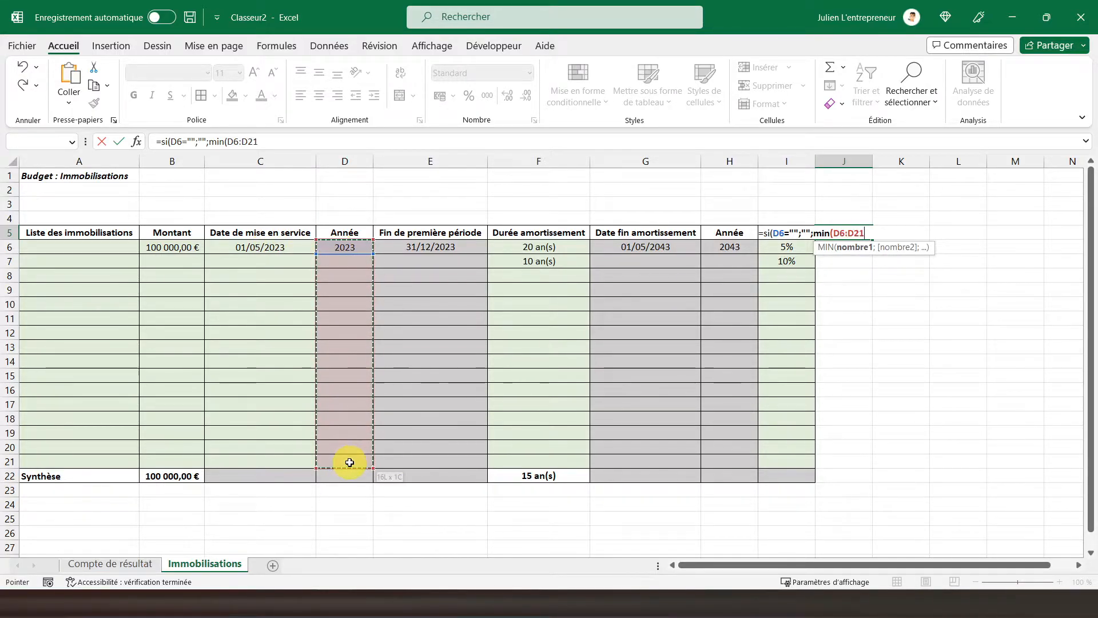
{"action": "type", "text": "))"}
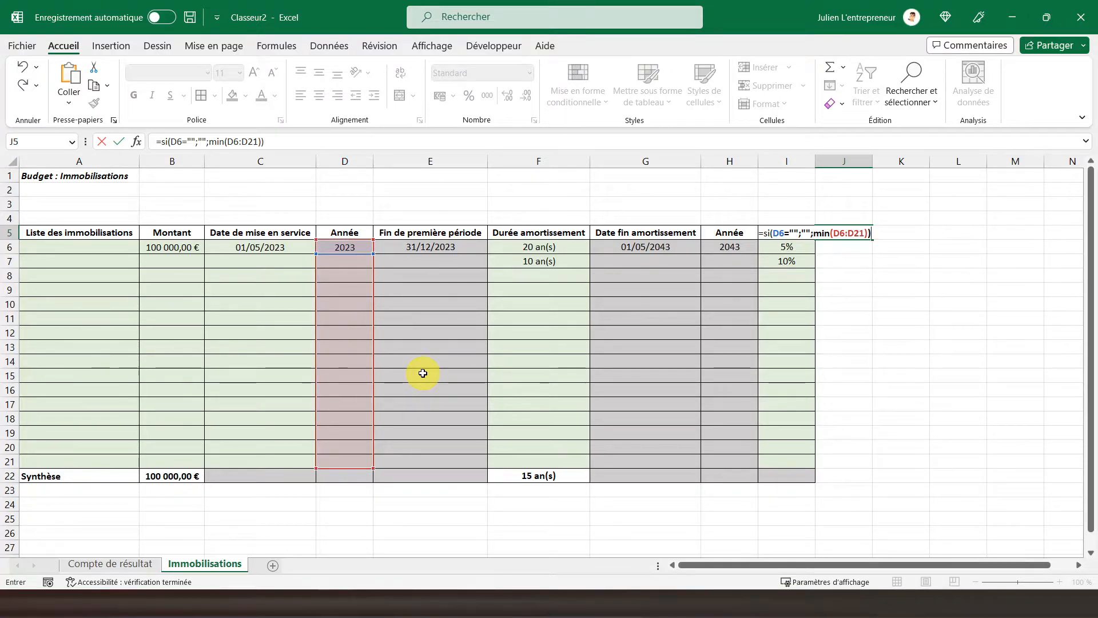
{"action": "key", "text": "Return"}
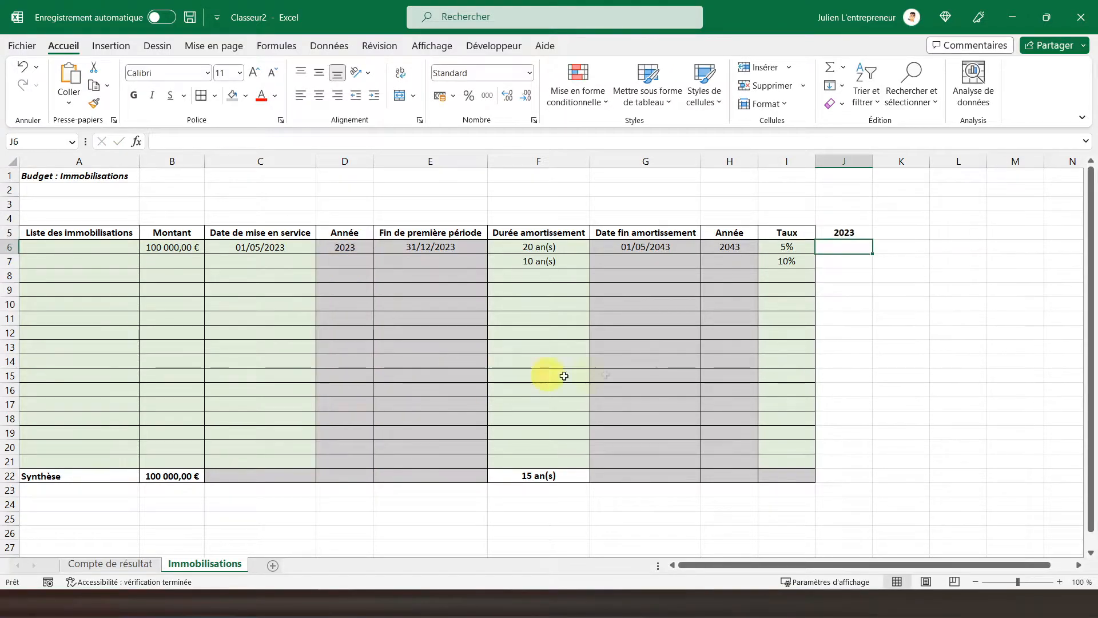
{"action": "left_click", "coordinate": [847, 233]}
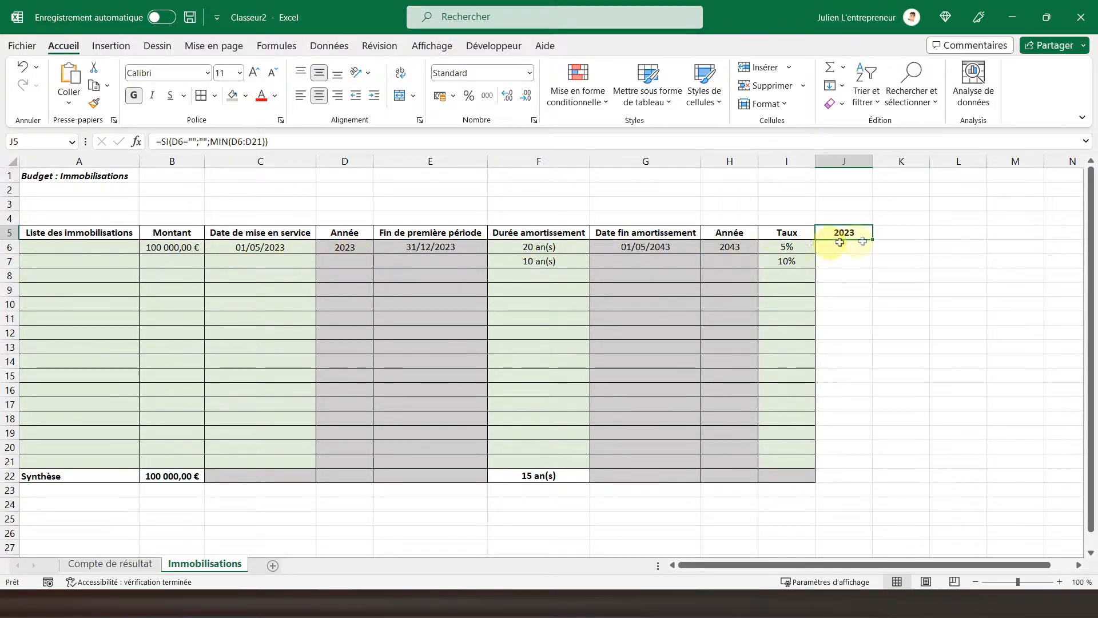
Step: Enter the next-year header formula in K5, beside the first-year header: =SI(MAX(H:H)>J5;J5+1;"")
{"action": "left_click", "coordinate": [893, 230]}
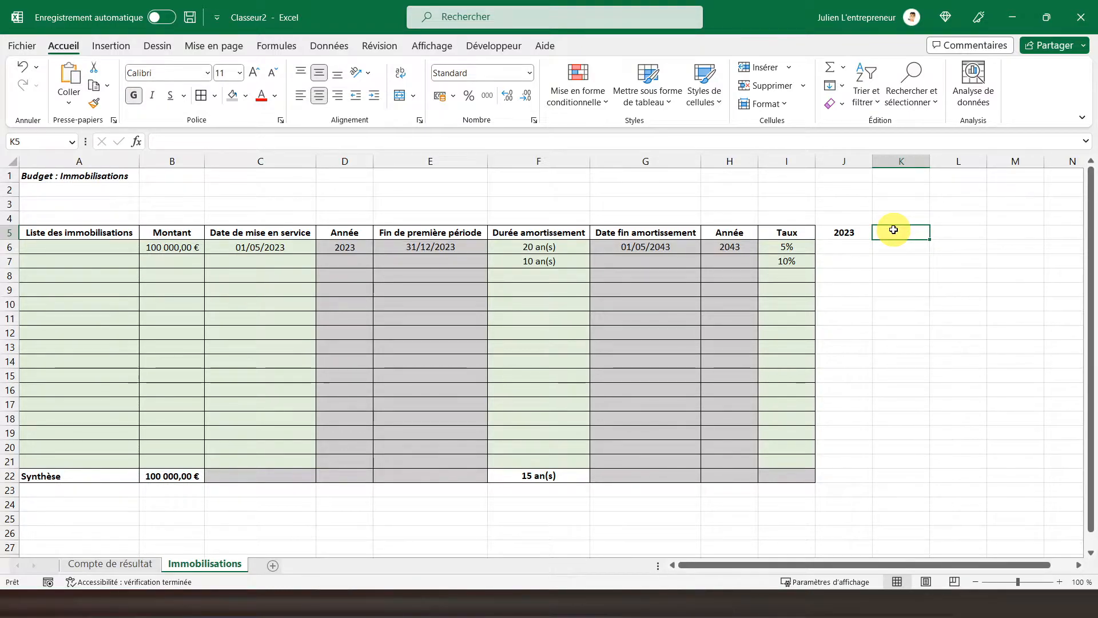
{"action": "type", "text": "="}
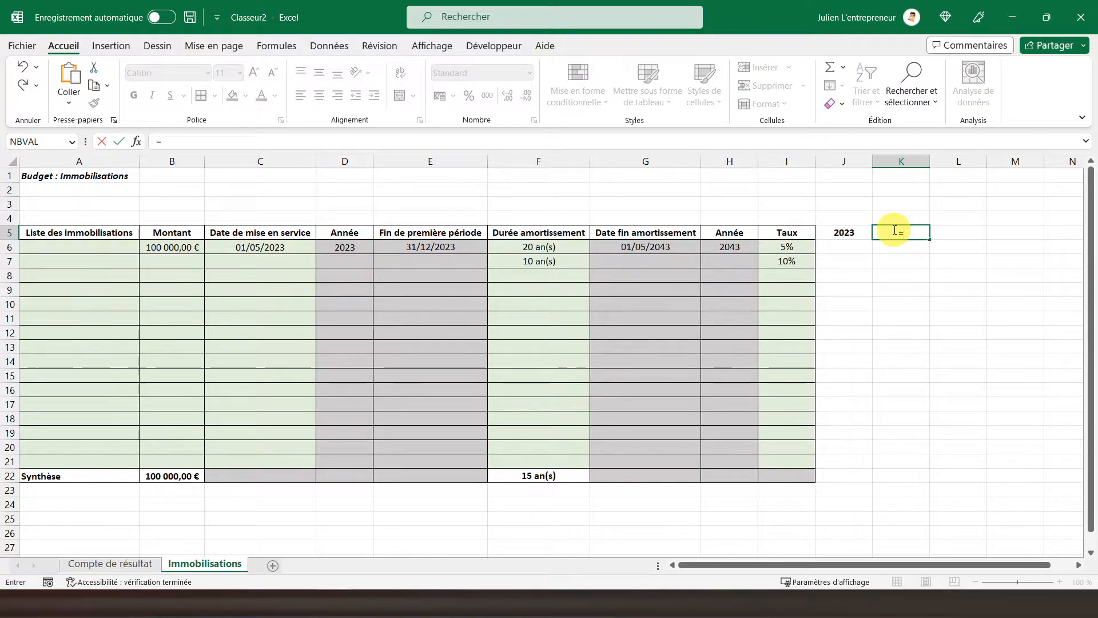
{"action": "type", "text": "si("}
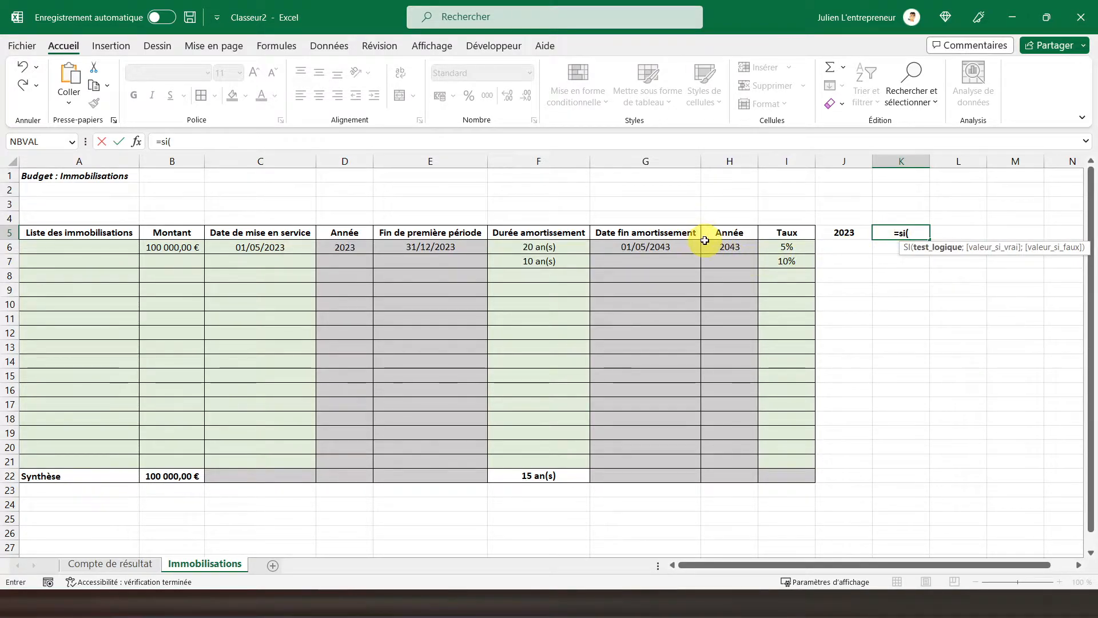
{"action": "left_click", "coordinate": [724, 158]}
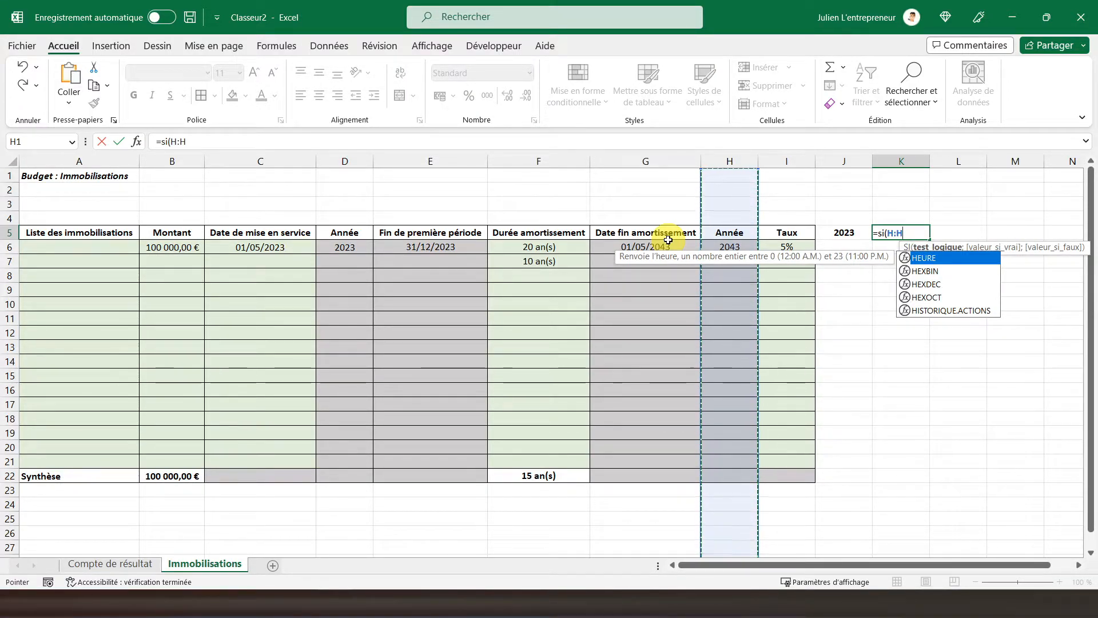
{"action": "type", "text": ")"}
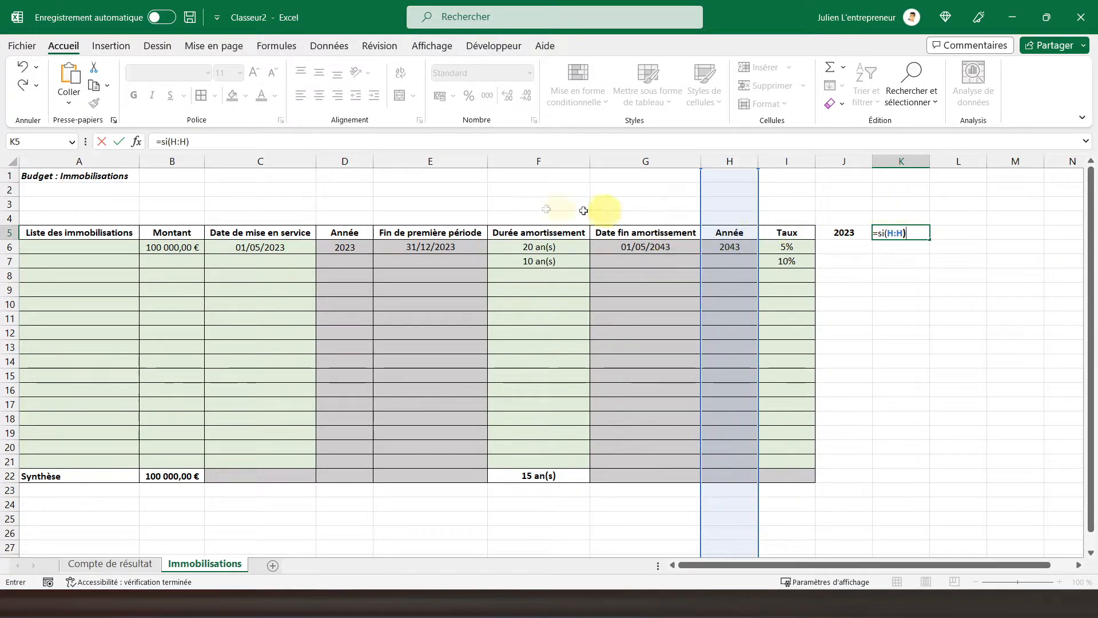
{"action": "left_click", "coordinate": [171, 142]}
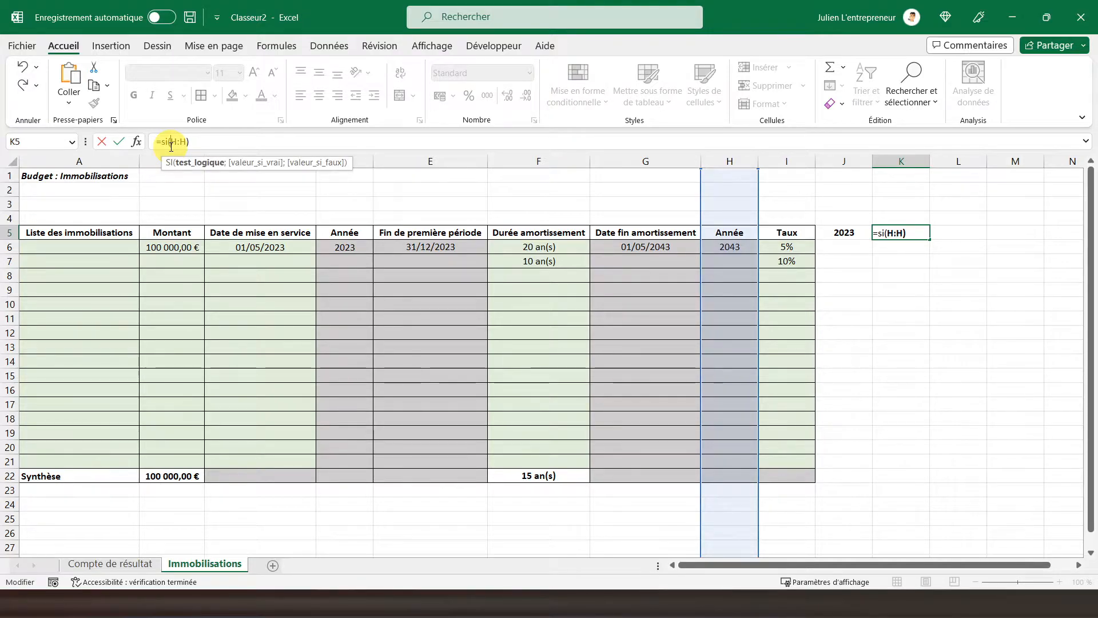
{"action": "left_click_drag", "start_coordinate": [195, 141], "coordinate": [178, 143]}
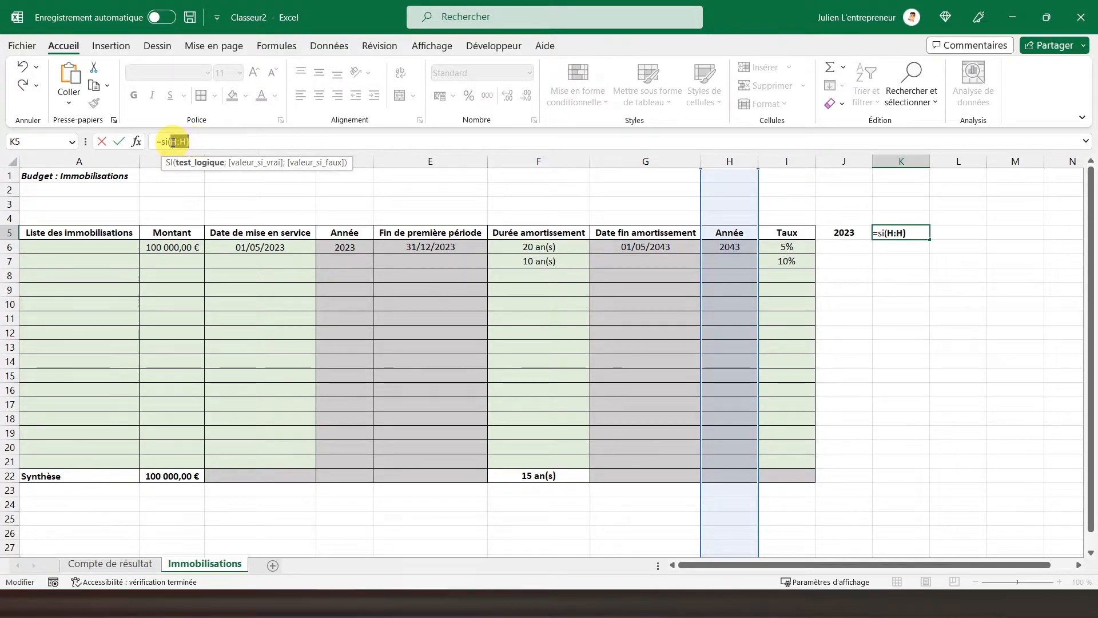
{"action": "type", "text": "max"}
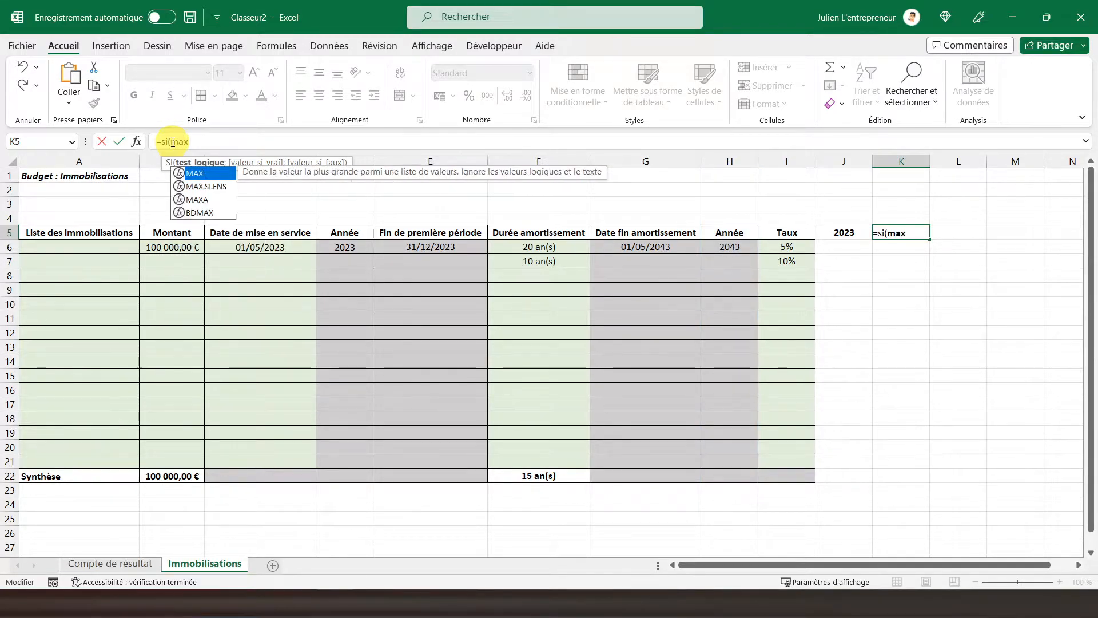
{"action": "type", "text": "("}
{"action": "left_click", "coordinate": [722, 161]}
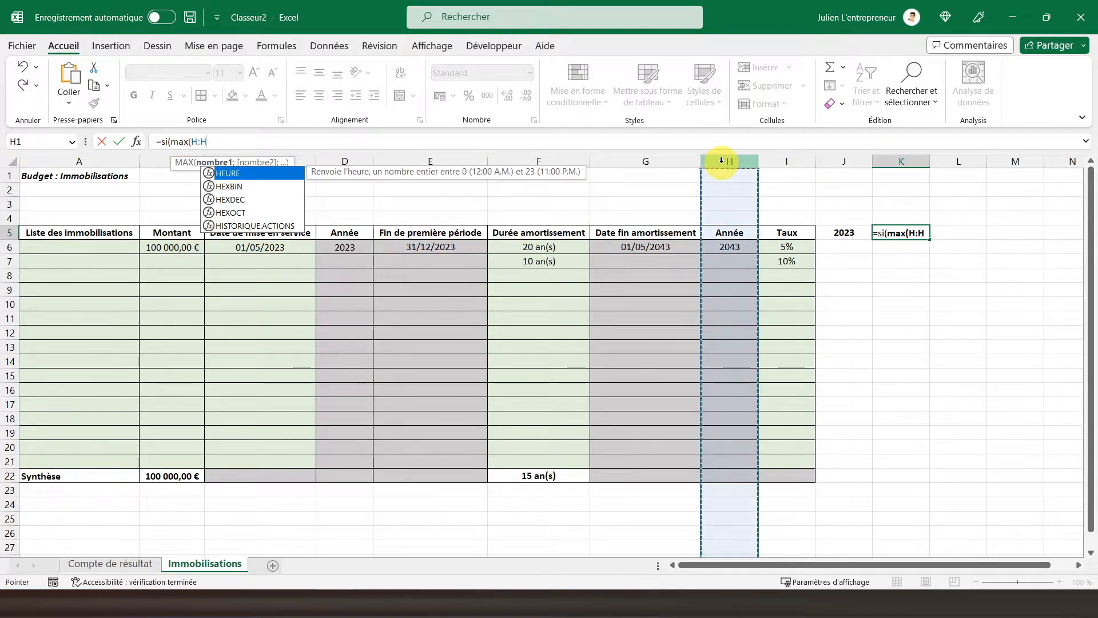
{"action": "type", "text": ")"}
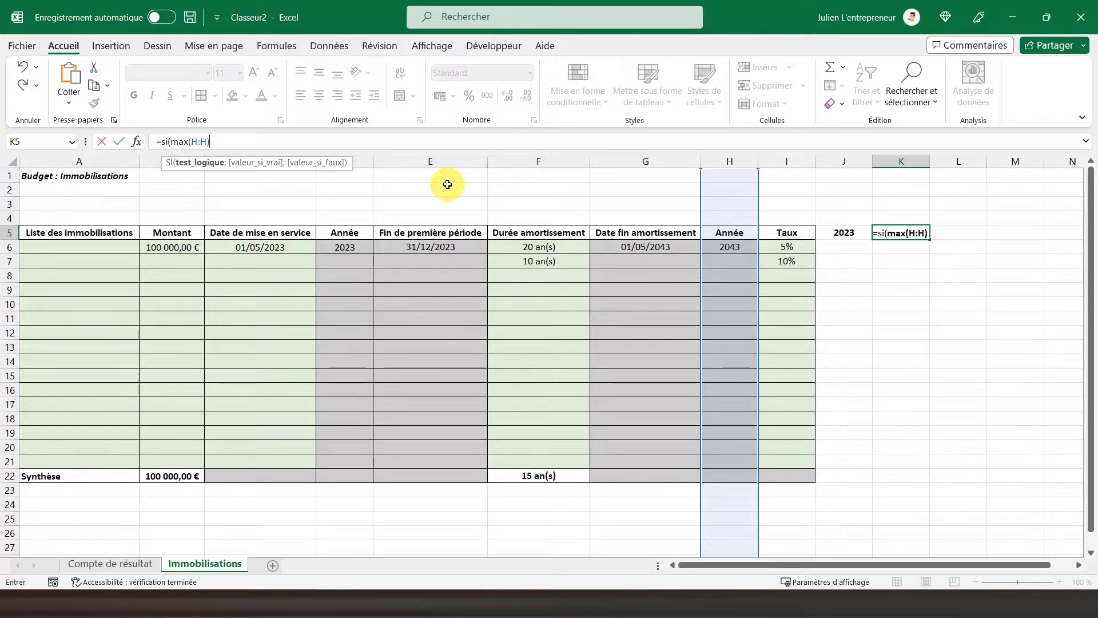
{"action": "type", "text": ">"}
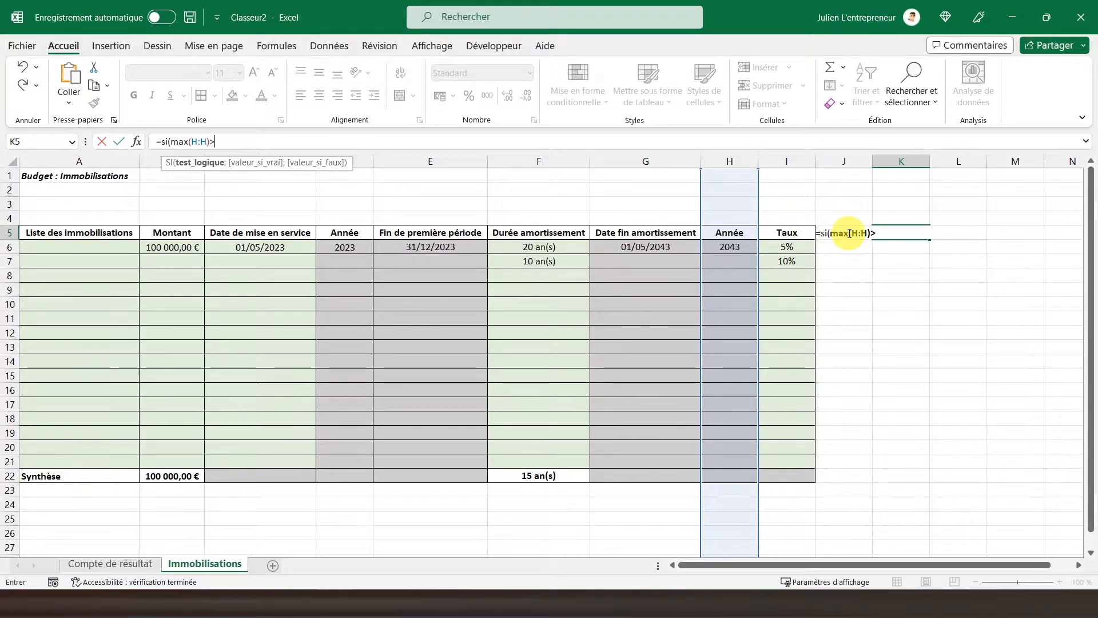
{"action": "type", "text": "J"}
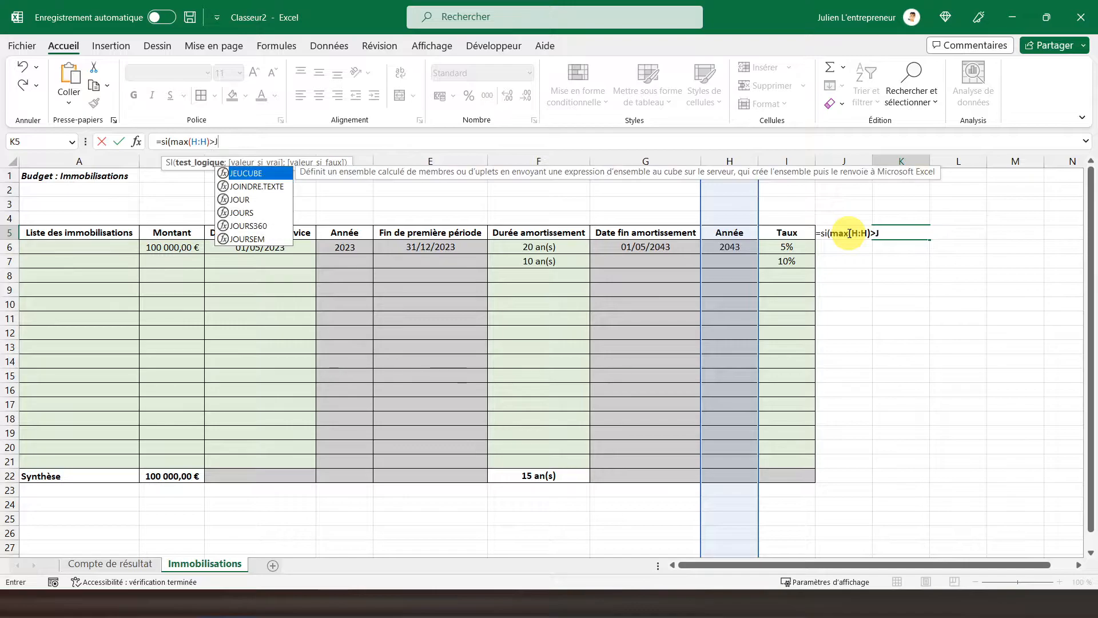
{"action": "type", "text": "5"}
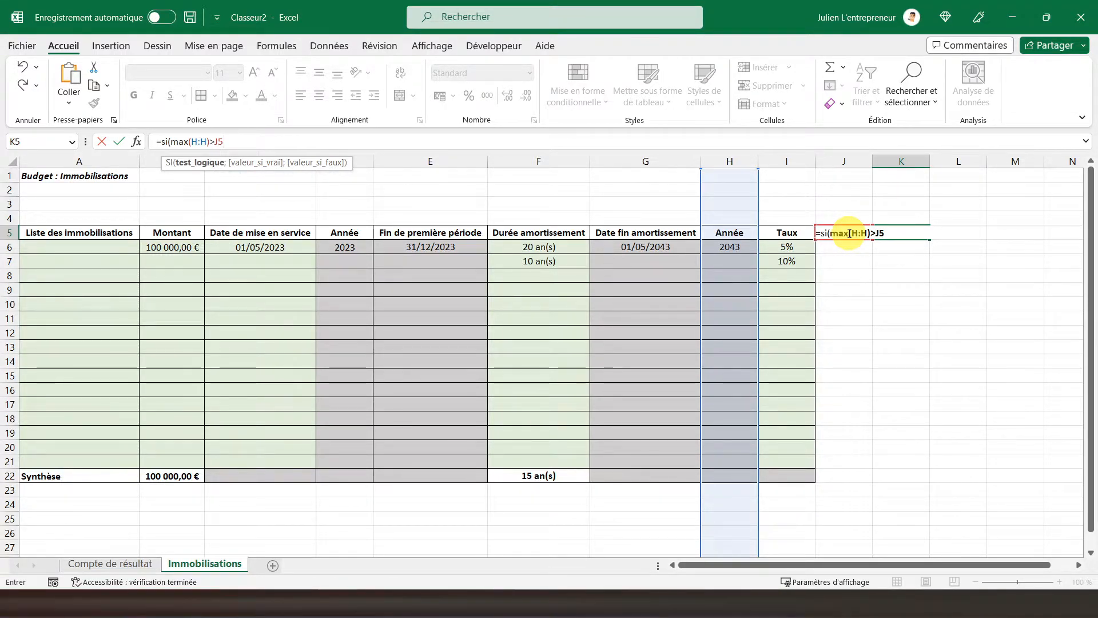
{"action": "type", "text": ";"}
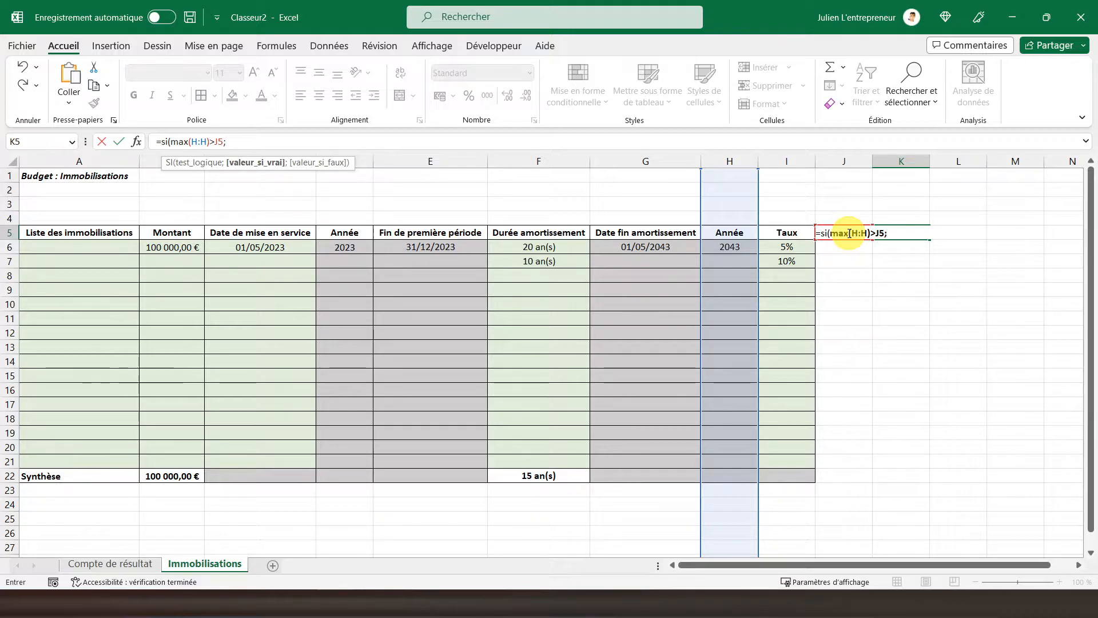
{"action": "type", "text": "J5+1"}
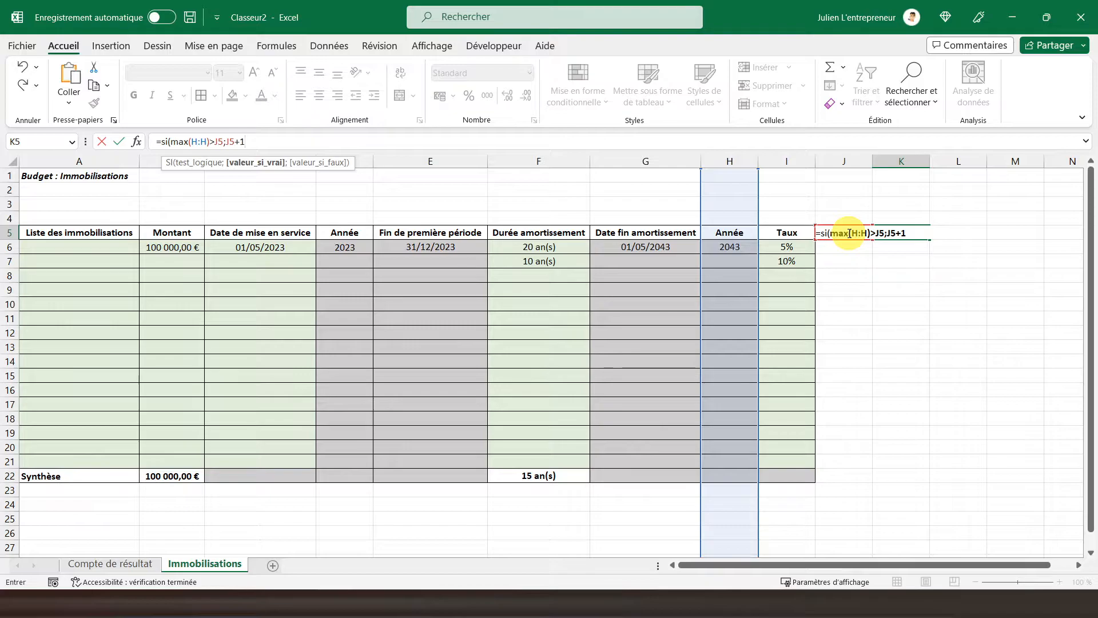
{"action": "type", "text": ";"}
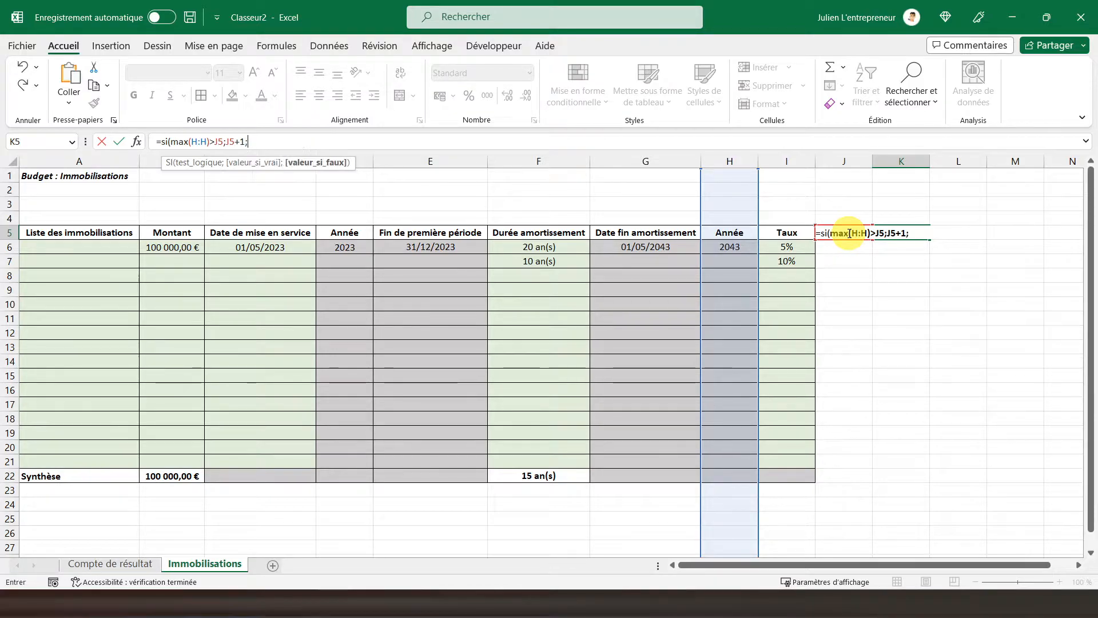
{"action": "type", "text": "\"\")"}
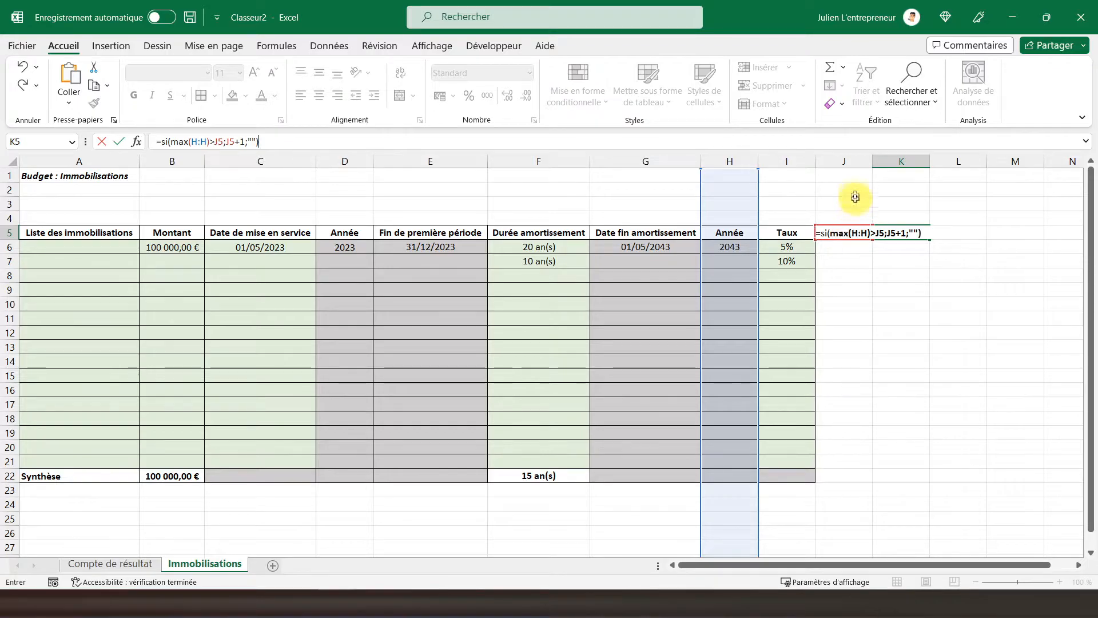
{"action": "left_click", "coordinate": [193, 143]}
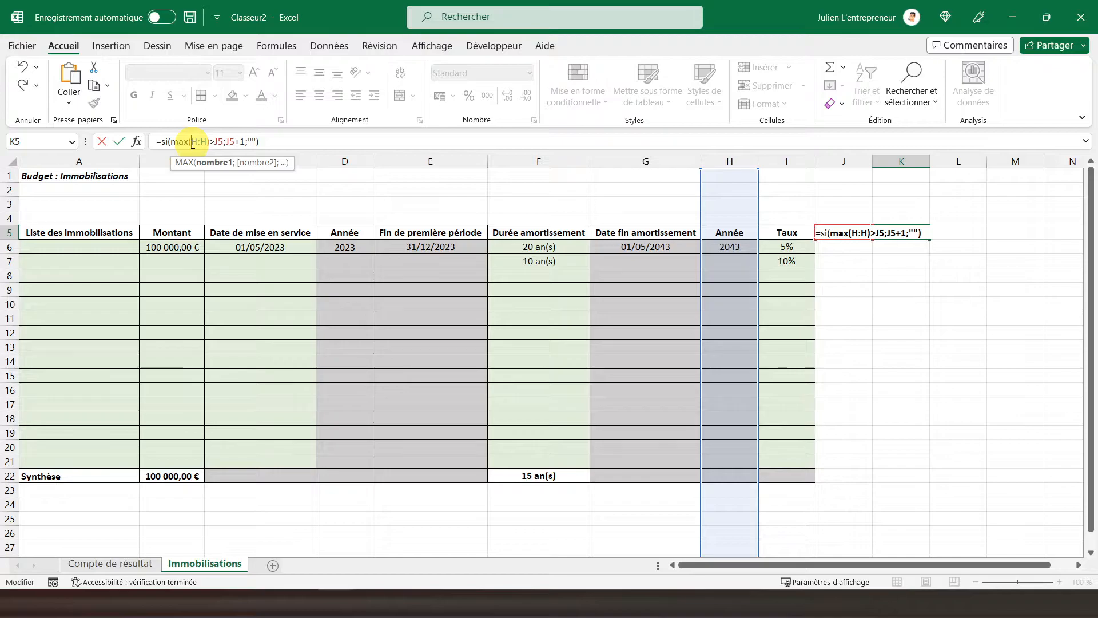
Step: Make the column H references absolute in K5's year formula so it reads =SI(MAX($H:$H)>J5;J5+1;"")
{"action": "type", "text": "$"}
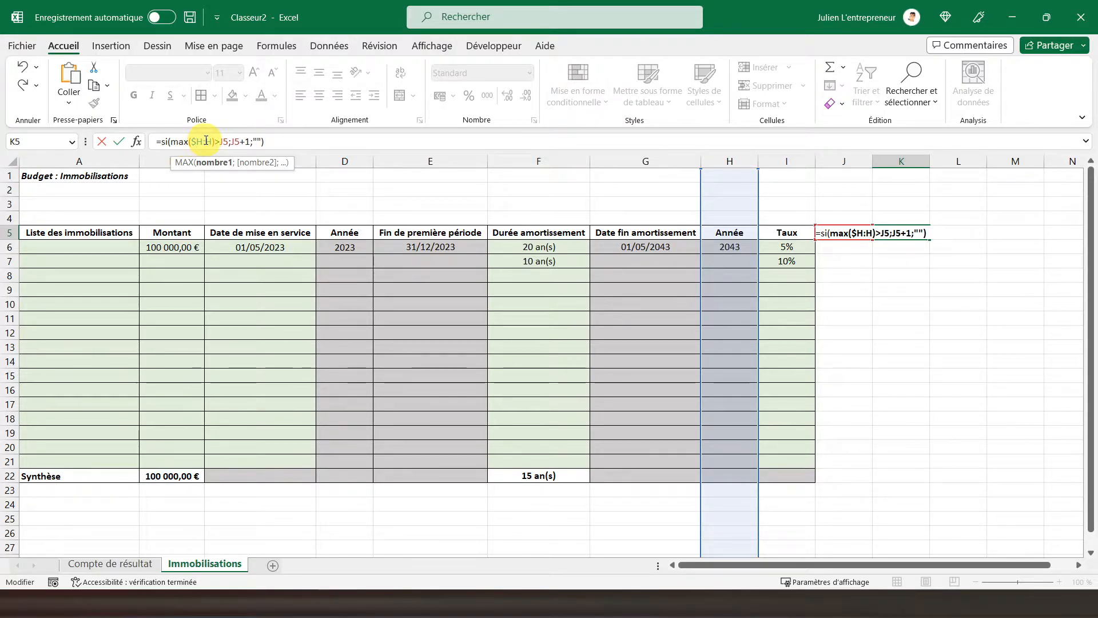
{"action": "left_click", "coordinate": [208, 141]}
{"action": "type", "text": "$"}
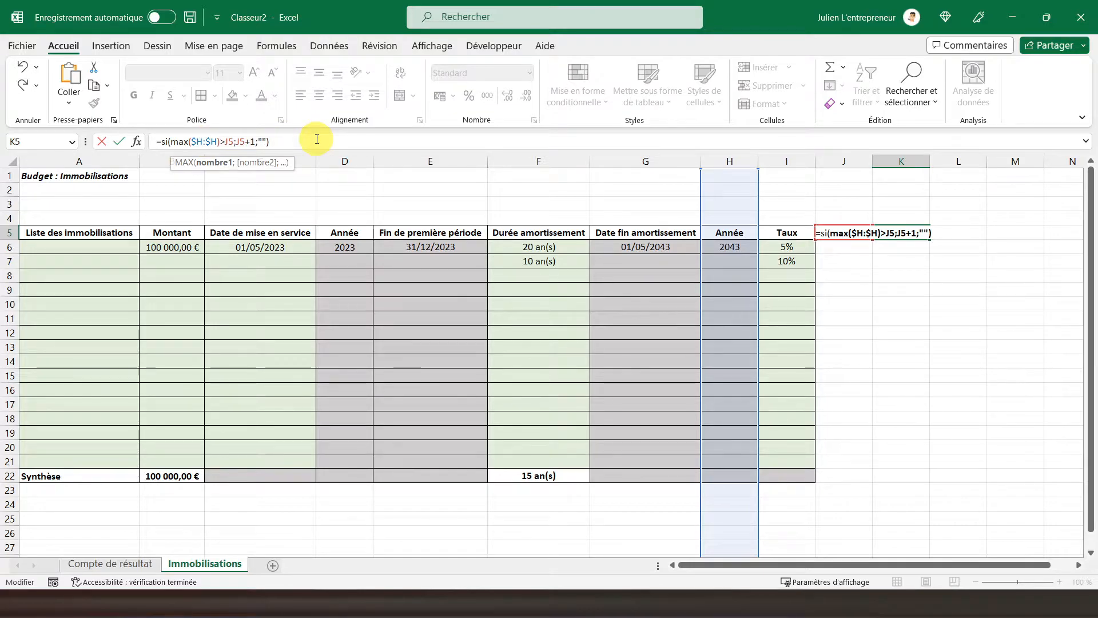
{"action": "key", "text": "Return"}
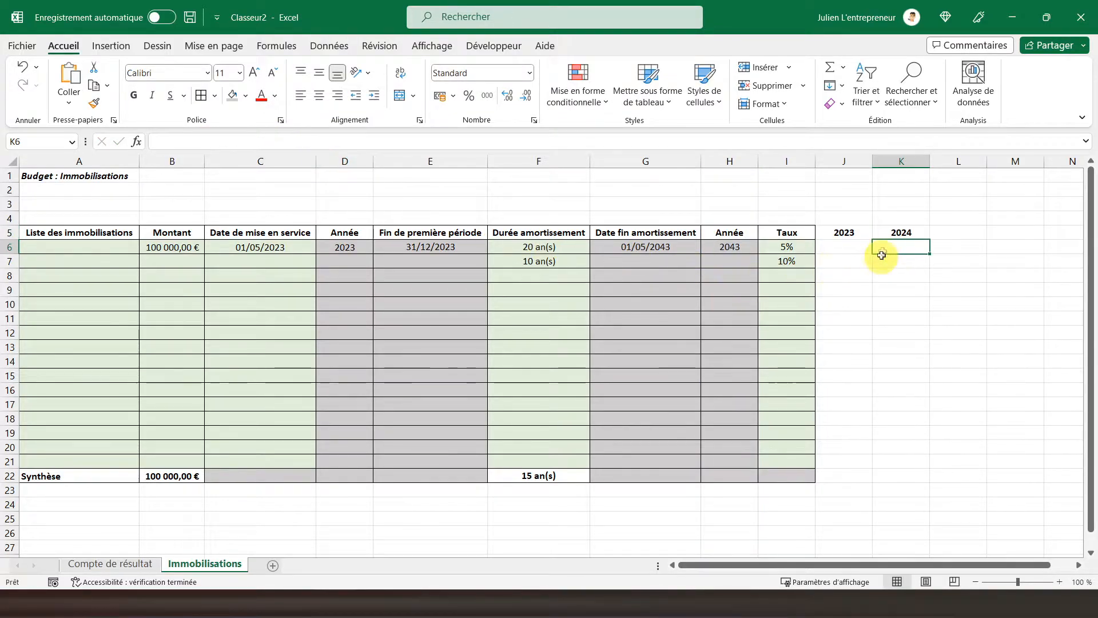
Step: Copy the year formula from K5 into L5:BH5 to extend the year headers along row 5
{"action": "left_click", "coordinate": [902, 229]}
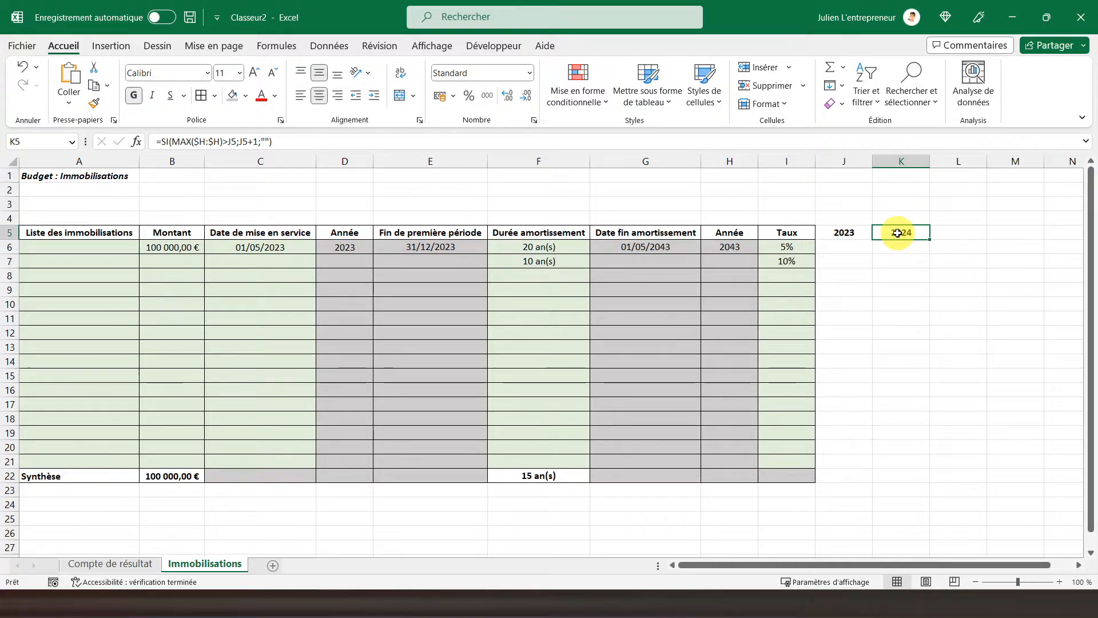
{"action": "key", "text": "ctrl+c"}
{"action": "key", "text": "Right"}
{"action": "key", "text": "shift+Right"}
{"action": "key", "text": "shift+Right"}
{"action": "key", "text": "shift+Right"}
{"action": "key", "text": "shift+Right"}
{"action": "key", "text": "shift+Right"}
{"action": "key", "text": "shift+Right"}
{"action": "key", "text": "shift+Right"}
{"action": "key", "text": "shift+Right"}
{"action": "key", "text": "shift+Right"}
{"action": "key", "text": "shift+Right"}
{"action": "key", "text": "shift+Right"}
{"action": "key", "text": "shift+Right"}
{"action": "key", "text": "shift+Right"}
{"action": "key", "text": "shift+Right"}
{"action": "key", "text": "shift+Right"}
{"action": "key", "text": "shift+Right"}
{"action": "key", "text": "shift+Right"}
{"action": "key", "text": "shift+Right"}
{"action": "key", "text": "shift+Right"}
{"action": "key", "text": "shift+Right"}
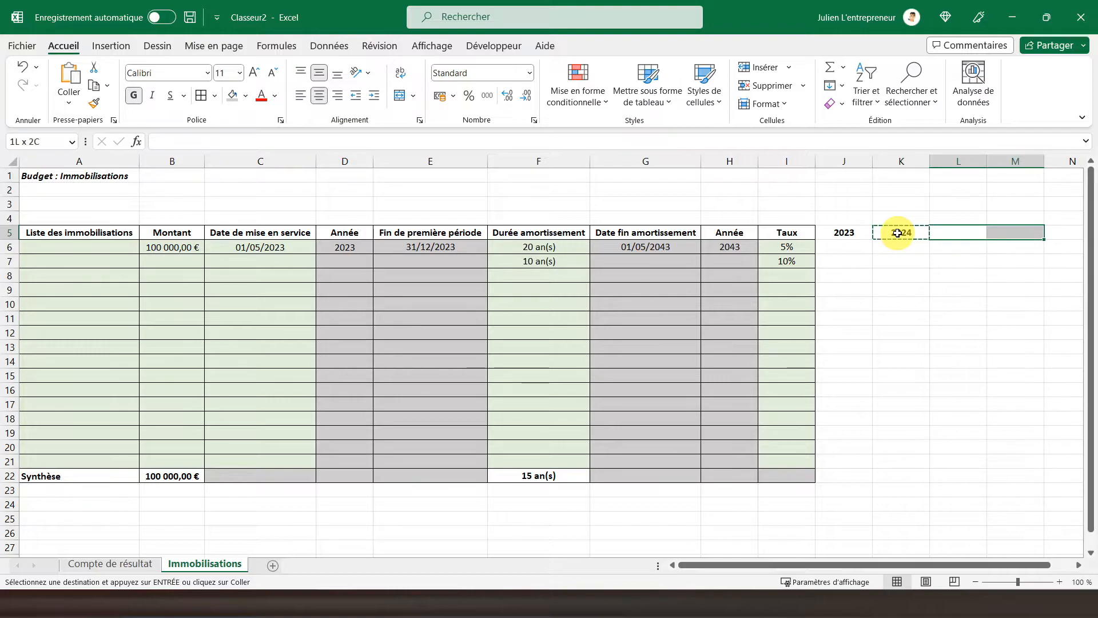
{"action": "key", "text": "shift+Right"}
{"action": "key", "text": "shift+Right"}
{"action": "key", "text": "shift+Right"}
{"action": "key", "text": "shift+Right"}
{"action": "key", "text": "shift+Right"}
{"action": "key", "text": "shift+Right"}
{"action": "key", "text": "shift+Right"}
{"action": "key", "text": "shift+Right"}
{"action": "key", "text": "shift+Right"}
{"action": "key", "text": "shift+Right"}
{"action": "key", "text": "shift+Right"}
{"action": "key", "text": "shift+Right"}
{"action": "key", "text": "shift+Right"}
{"action": "key", "text": "shift+Right"}
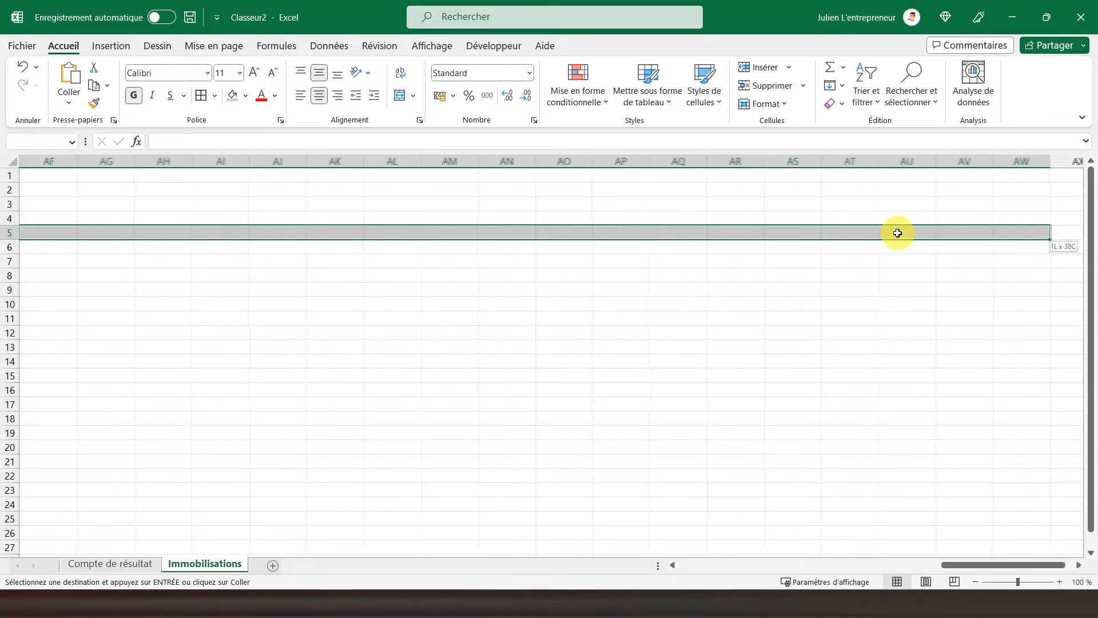
{"action": "key", "text": "shift+Right"}
{"action": "key", "text": "shift+Right"}
{"action": "key", "text": "shift+Right"}
{"action": "key", "text": "shift+Right"}
{"action": "key", "text": "shift+Right"}
{"action": "key", "text": "shift+Right"}
{"action": "key", "text": "shift+Right"}
{"action": "key", "text": "shift+Right"}
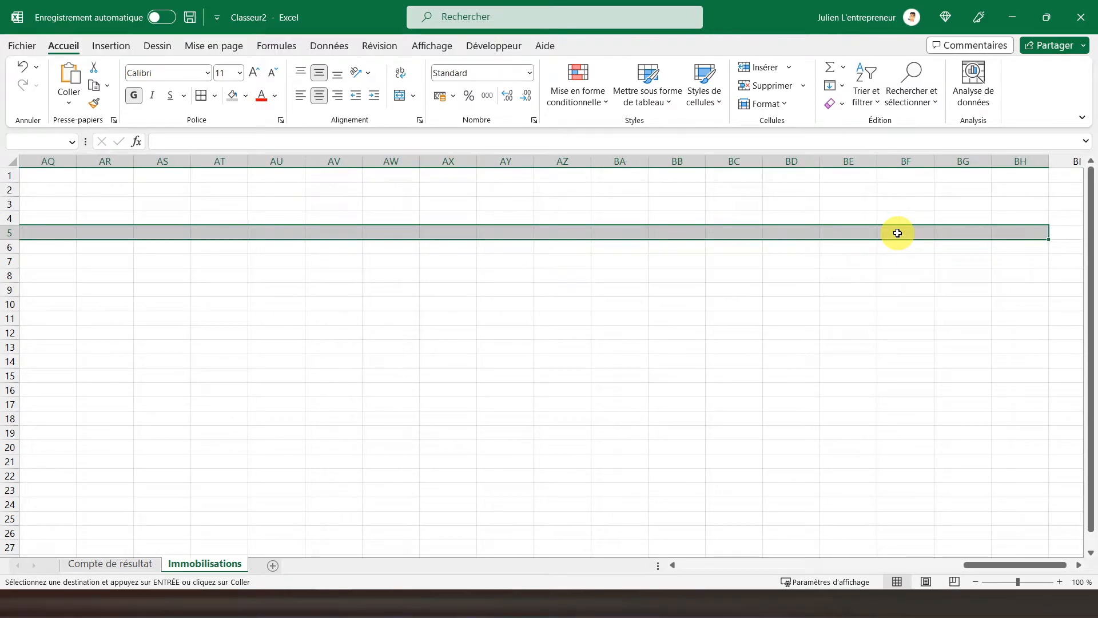
{"action": "key", "text": "ctrl+v"}
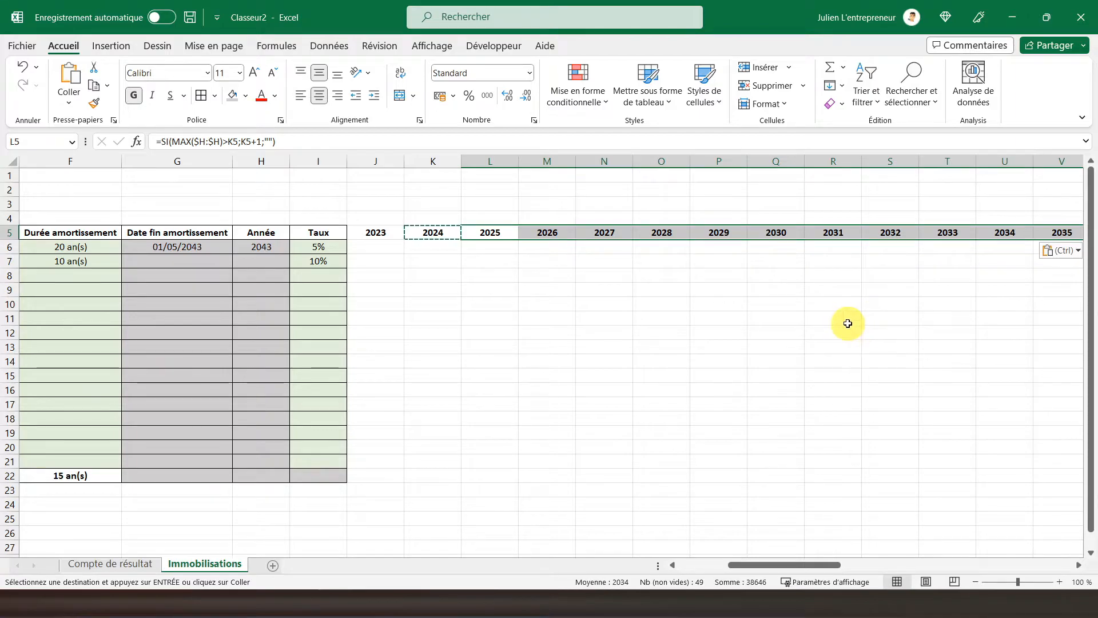
Step: Examine the year headers along row 5 to check where the series starts and stops
{"action": "key", "text": "Right"}
{"action": "key", "text": "Right"}
{"action": "key", "text": "Right"}
{"action": "key", "text": "Right"}
{"action": "key", "text": "Right"}
{"action": "key", "text": "Right"}
{"action": "key", "text": "Right"}
{"action": "key", "text": "Right"}
{"action": "key", "text": "Right"}
{"action": "key", "text": "Right"}
{"action": "key", "text": "Right"}
{"action": "key", "text": "Right"}
{"action": "key", "text": "Right"}
{"action": "key", "text": "Right"}
{"action": "key", "text": "Right"}
{"action": "key", "text": "Right"}
{"action": "key", "text": "Right"}
{"action": "key", "text": "Right"}
{"action": "key", "text": "Right"}
{"action": "key", "text": "Right"}
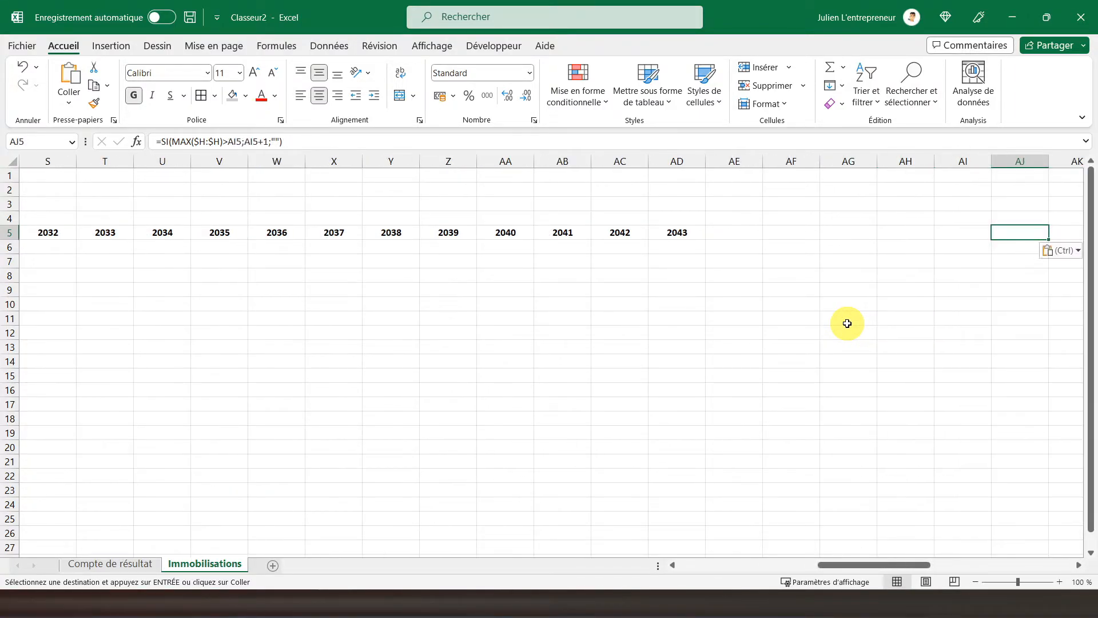
{"action": "key", "text": "Left"}
{"action": "key", "text": "Right"}
{"action": "key", "text": "Right"}
{"action": "key", "text": "Right"}
{"action": "key", "text": "Right"}
{"action": "key", "text": "Right"}
{"action": "key", "text": "Right"}
{"action": "key", "text": "Left"}
{"action": "key", "text": "Left"}
{"action": "key", "text": "Left"}
{"action": "key", "text": "Left"}
{"action": "key", "text": "Left"}
{"action": "key", "text": "Left"}
{"action": "key", "text": "Left"}
{"action": "key", "text": "Left"}
{"action": "key", "text": "Left"}
{"action": "key", "text": "Left"}
{"action": "key", "text": "Left"}
{"action": "key", "text": "Left"}
{"action": "key", "text": "Left"}
{"action": "key", "text": "Left"}
{"action": "key", "text": "Left"}
{"action": "key", "text": "Left"}
{"action": "key", "text": "Left"}
{"action": "key", "text": "Left"}
{"action": "key", "text": "Left"}
{"action": "key", "text": "Left"}
{"action": "key", "text": "Left"}
{"action": "key", "text": "Left"}
{"action": "key", "text": "Left"}
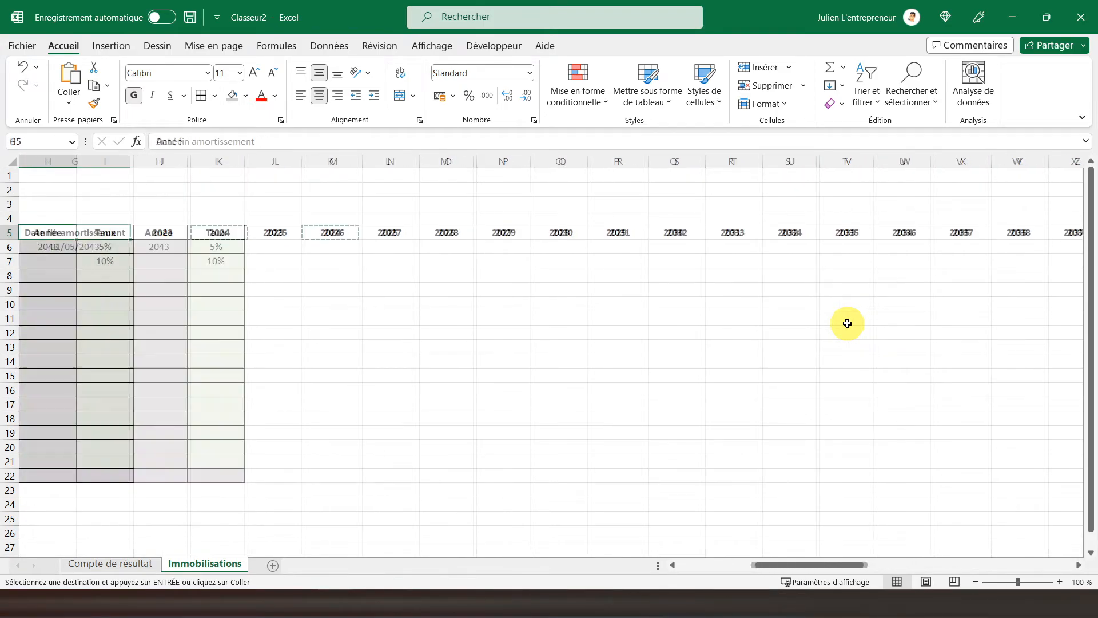
{"action": "key", "text": "Right"}
{"action": "key", "text": "Right"}
{"action": "key", "text": "Right"}
{"action": "key", "text": "Right"}
{"action": "key", "text": "Right"}
{"action": "key", "text": "Right"}
{"action": "key", "text": "Right"}
{"action": "key", "text": "Right"}
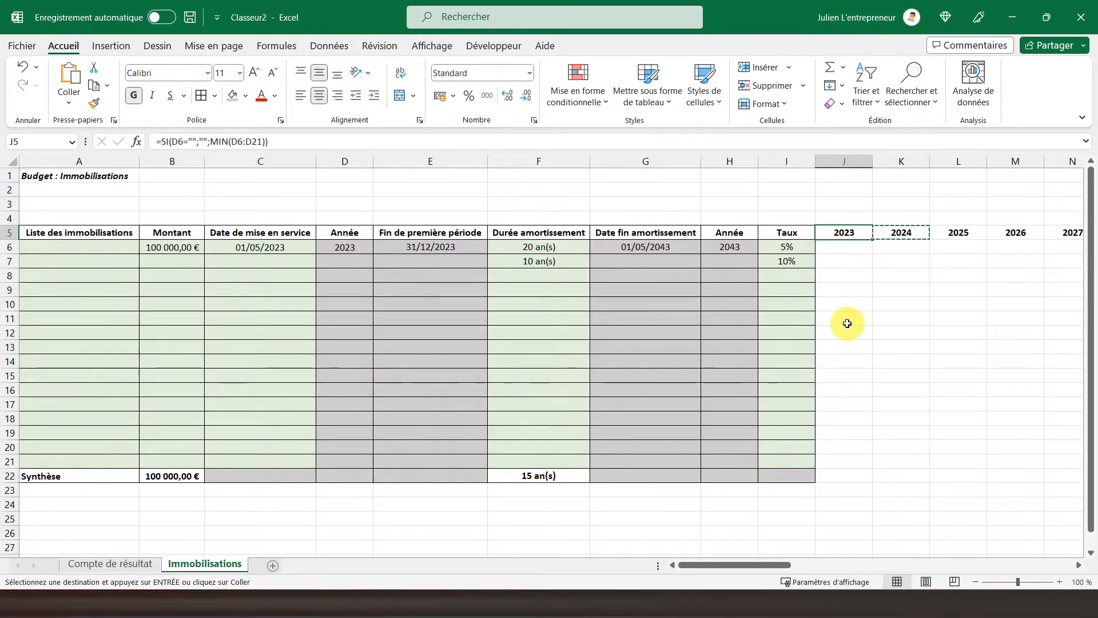
{"action": "key", "text": "Down"}
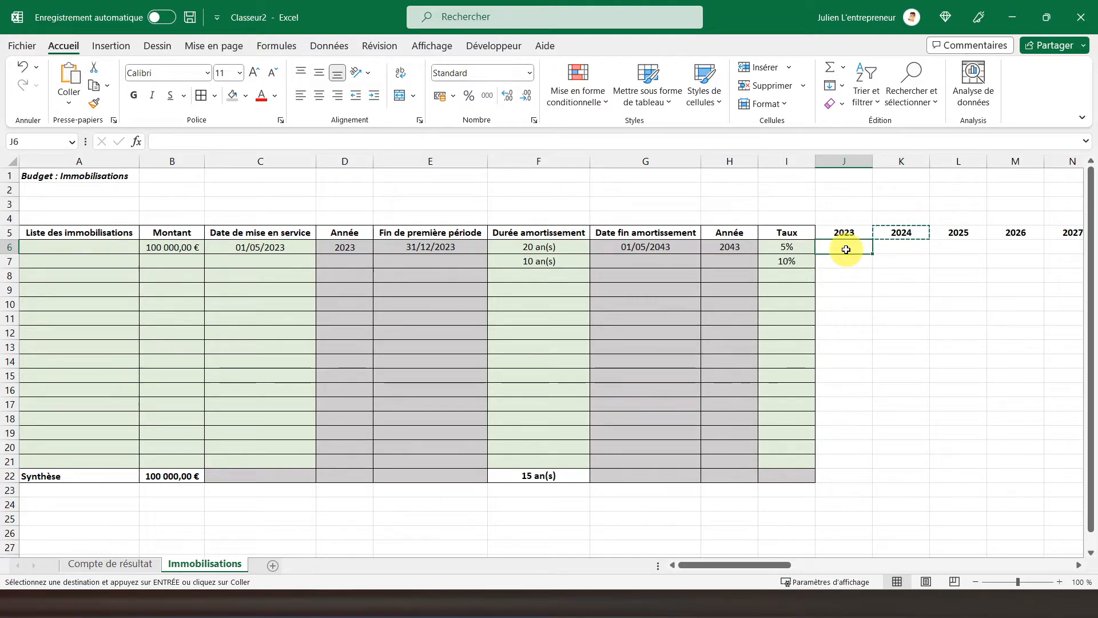
{"action": "left_click", "coordinate": [785, 252]}
{"action": "left_click", "coordinate": [839, 249]}
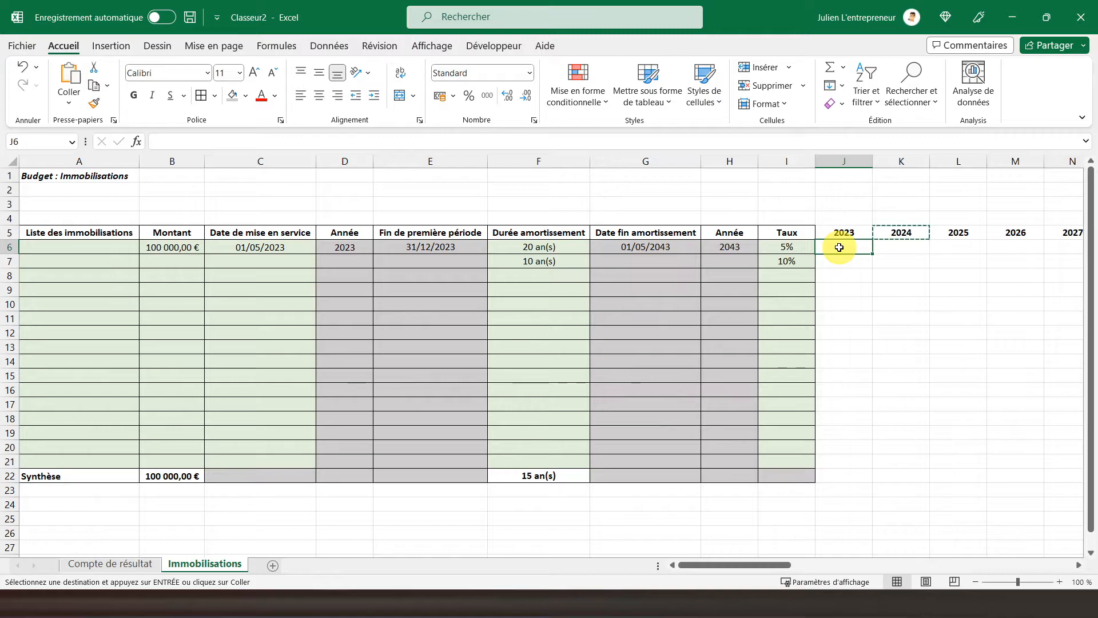
Step: Enter a second fixed asset in row 7 with an amount of 20000 and a service date of 05/05/2021
{"action": "left_click", "coordinate": [182, 259]}
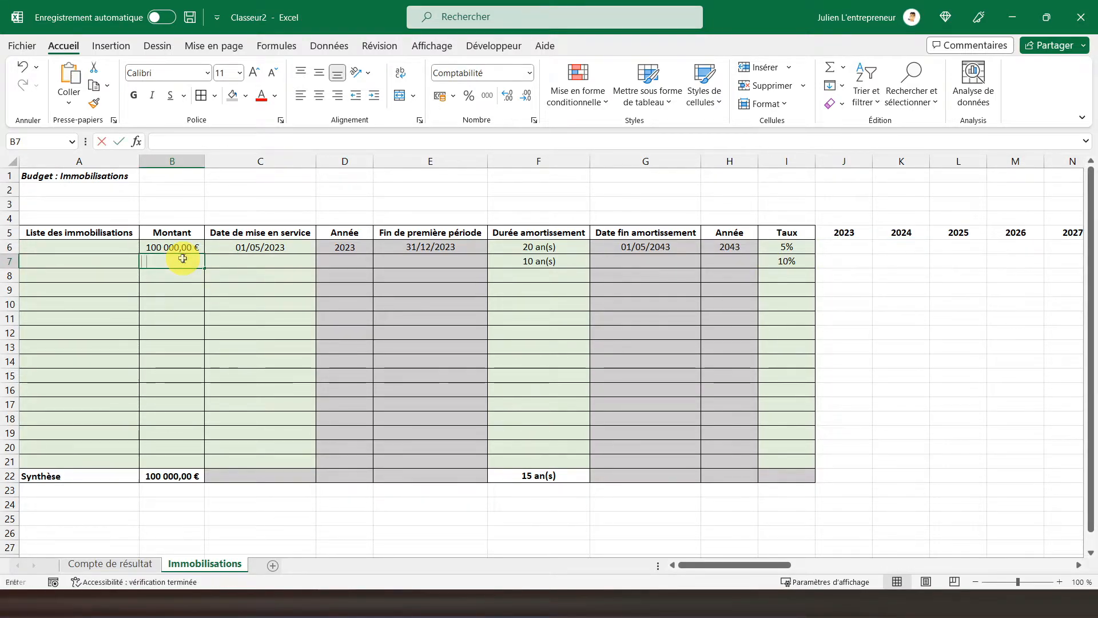
{"action": "type", "text": "20000"}
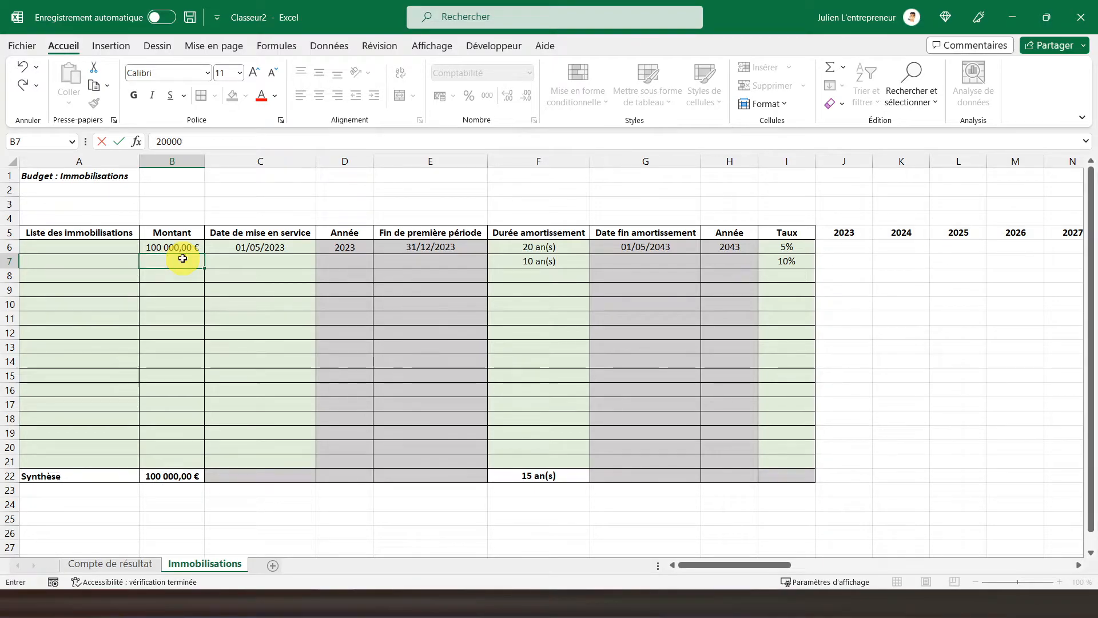
{"action": "key", "text": "Tab"}
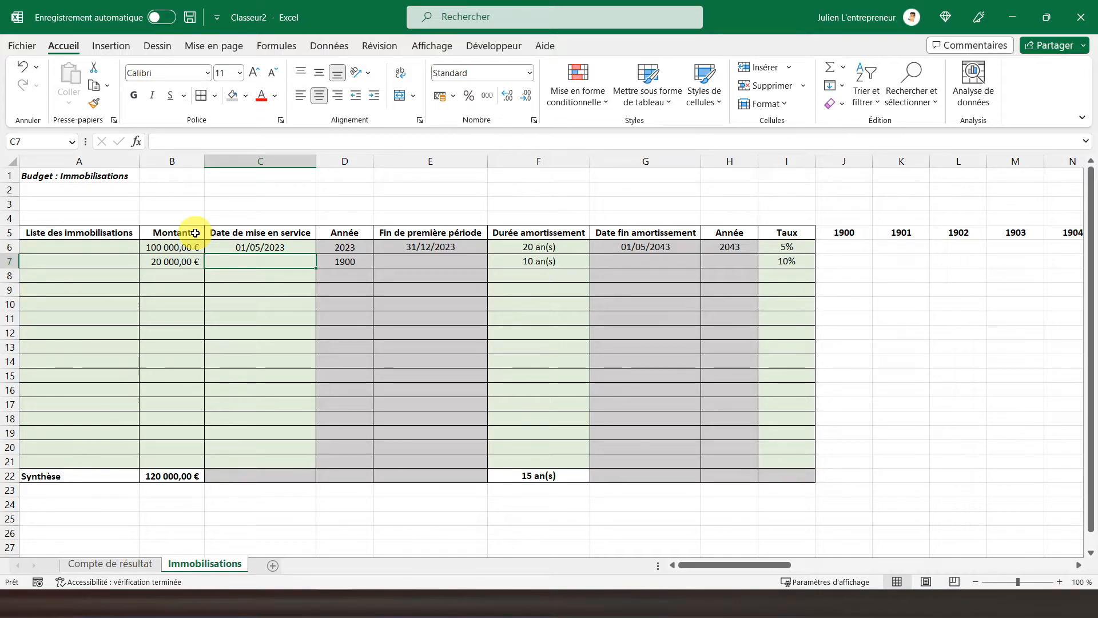
{"action": "type", "text": "05/"}
{"action": "type", "text": "05/2021"}
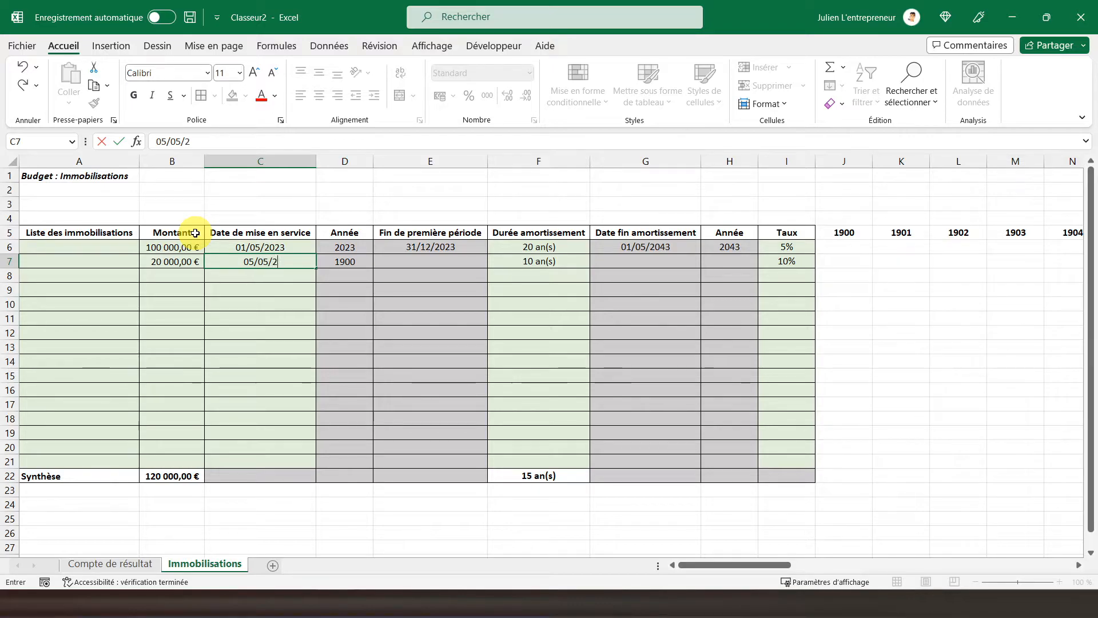
{"action": "key", "text": "Return"}
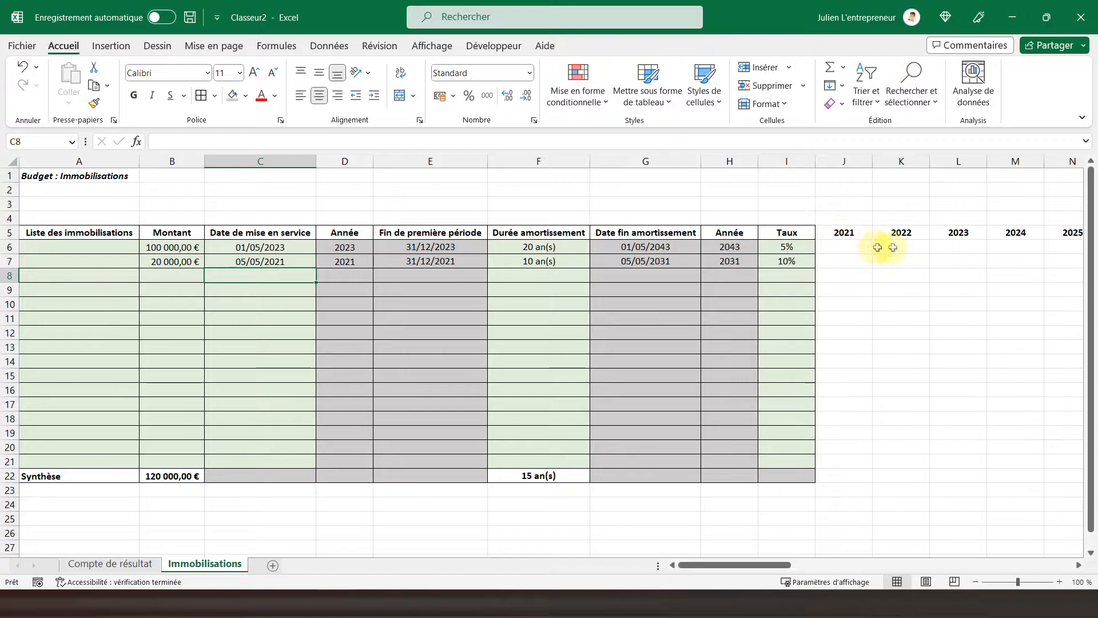
Step: Correct the year formula in D6 to test the service date, giving =SI(C6="";"";ANNEE(C6))
{"action": "left_click", "coordinate": [327, 247]}
{"action": "left_click", "coordinate": [335, 262]}
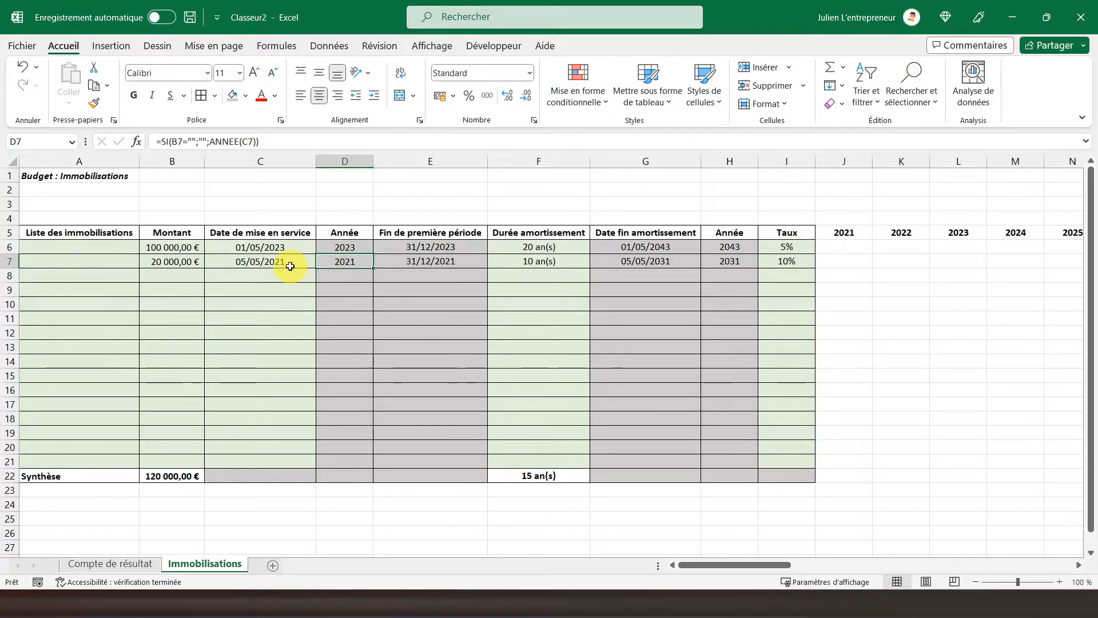
{"action": "left_click", "coordinate": [290, 264]}
{"action": "left_click", "coordinate": [355, 267]}
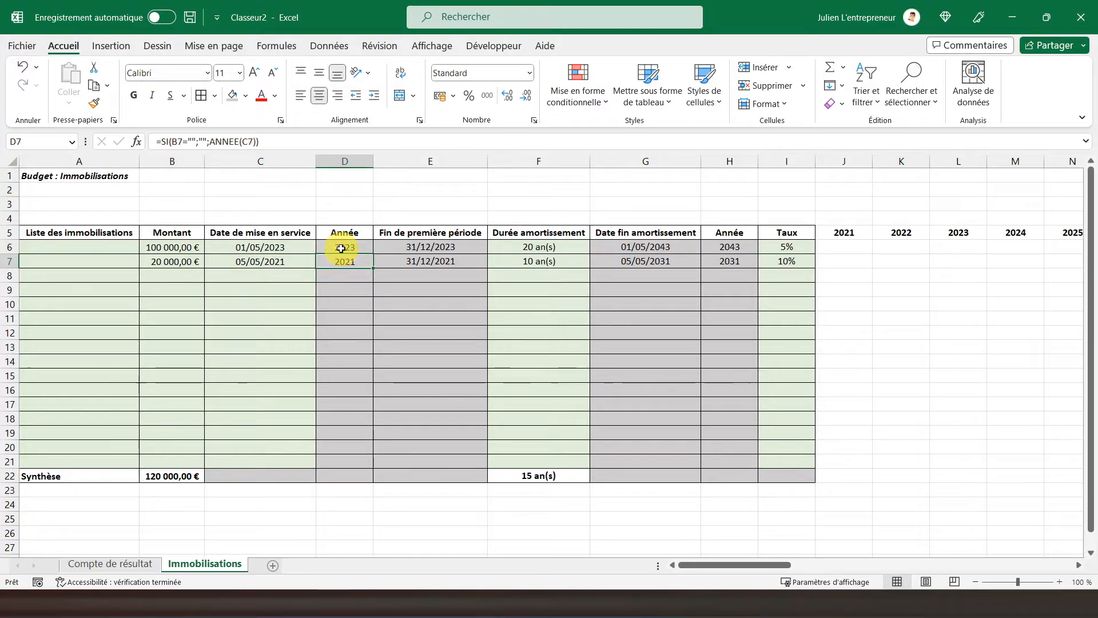
{"action": "left_click", "coordinate": [342, 247]}
{"action": "left_click", "coordinate": [314, 142]}
{"action": "left_click_drag", "start_coordinate": [197, 235], "coordinate": [242, 231]}
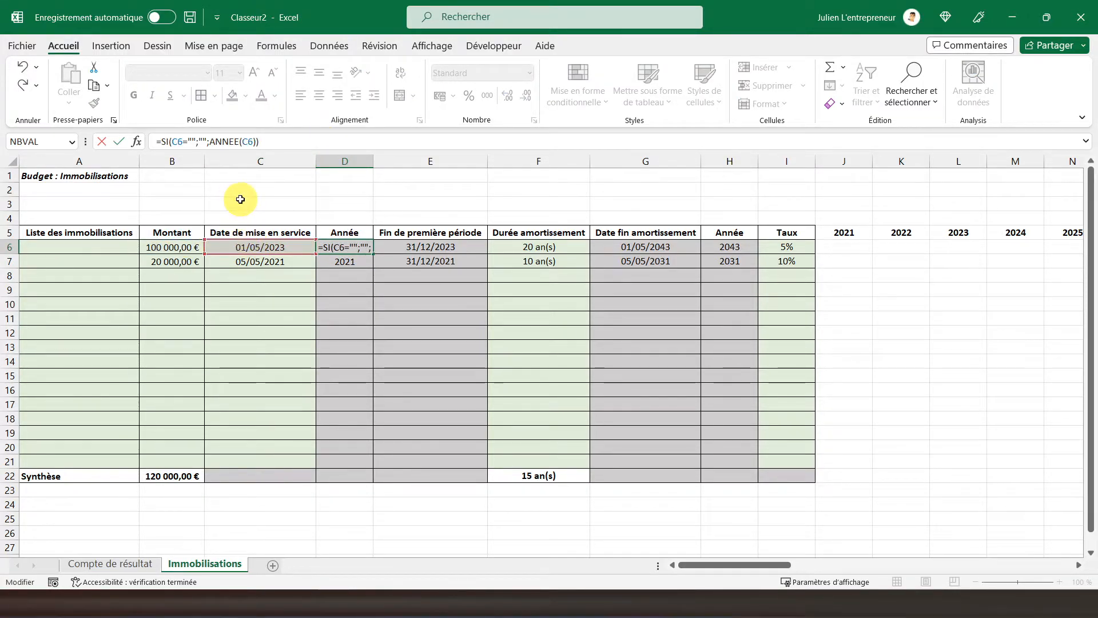
{"action": "key", "text": "Return"}
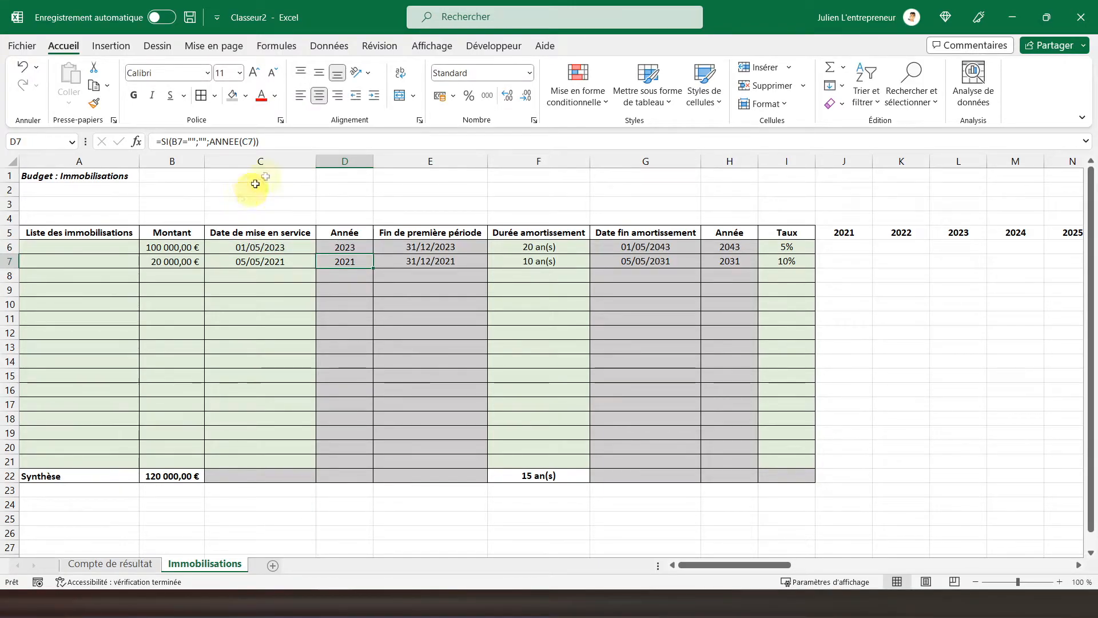
Step: Correct the year formula in D7 to test the service date, giving =SI(C7="";"";ANNEE(C7))
{"action": "left_click", "coordinate": [277, 142]}
{"action": "left_click_drag", "start_coordinate": [160, 255], "coordinate": [243, 255]}
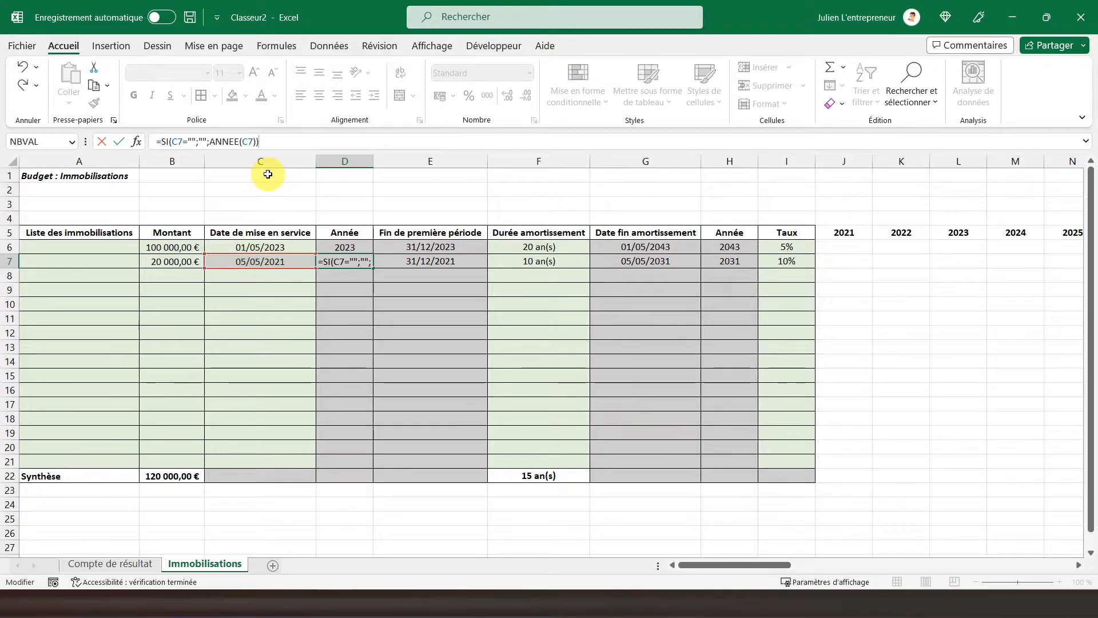
{"action": "key", "text": "Return"}
{"action": "key", "text": "Up"}
{"action": "key", "text": "Right"}
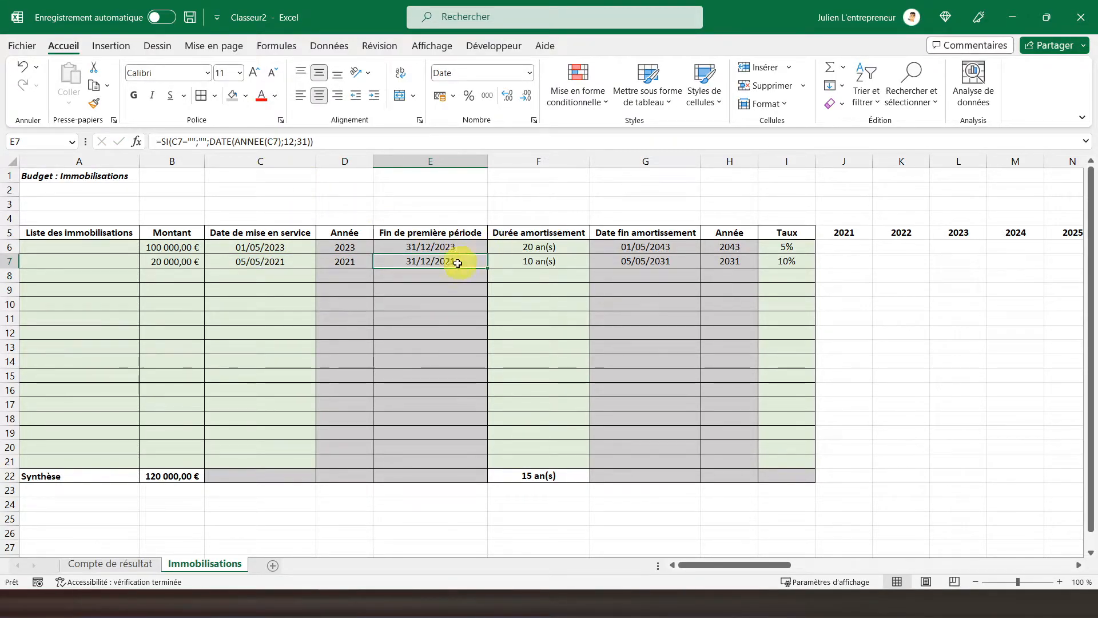
{"action": "left_click", "coordinate": [280, 262]}
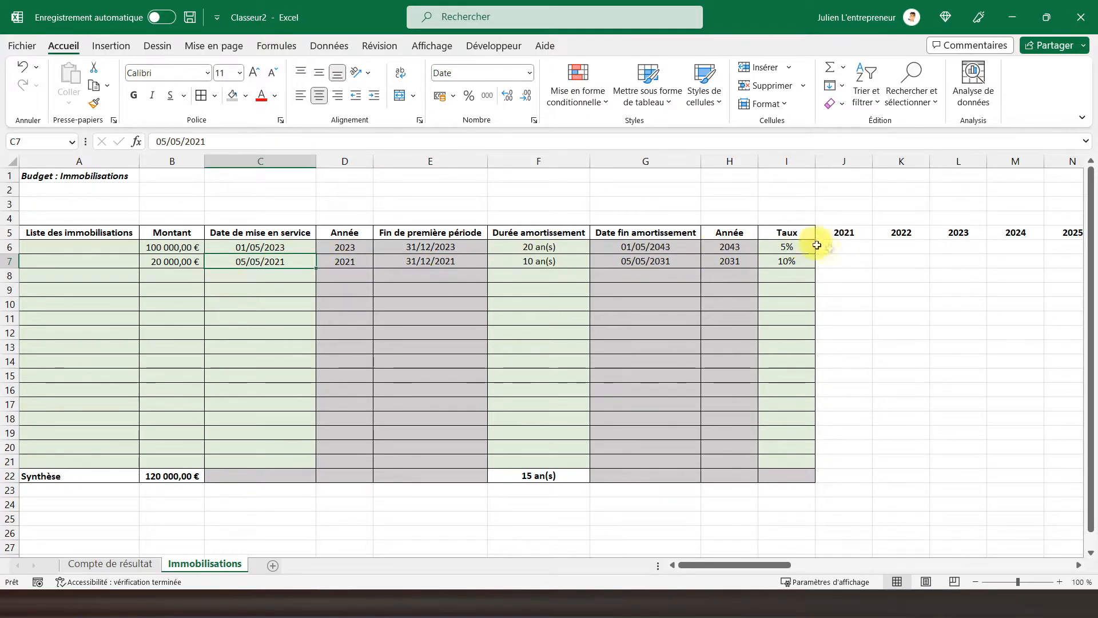
{"action": "left_click", "coordinate": [843, 233]}
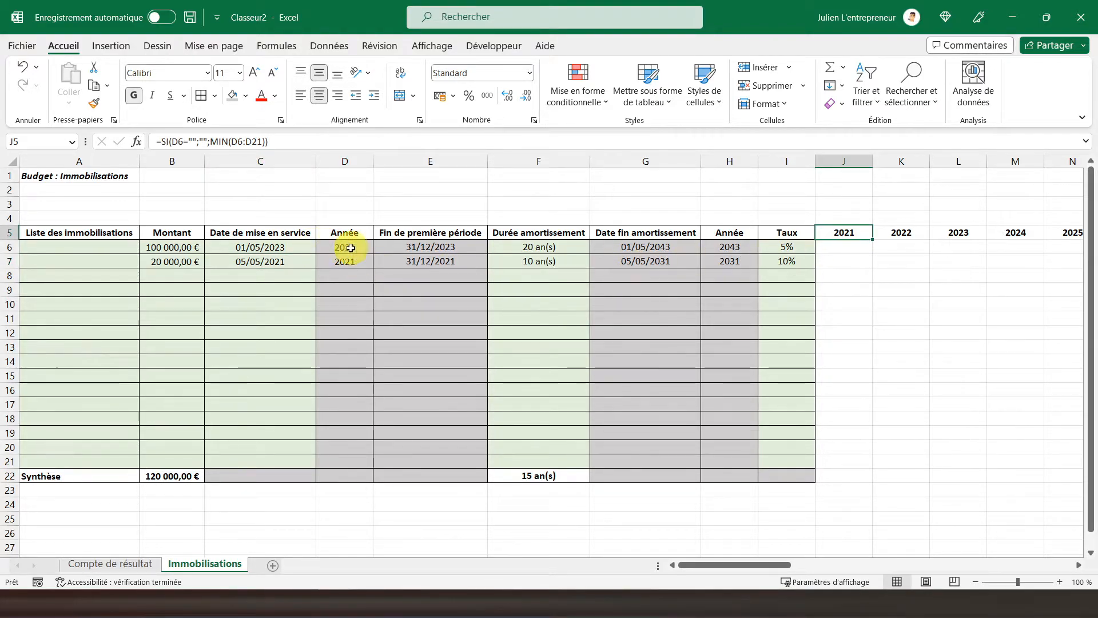
Step: Begin the depreciation formula in J6 with an error-handling function around a conditional AND test, =SIERREUR(SI(ET(
{"action": "left_click", "coordinate": [835, 243]}
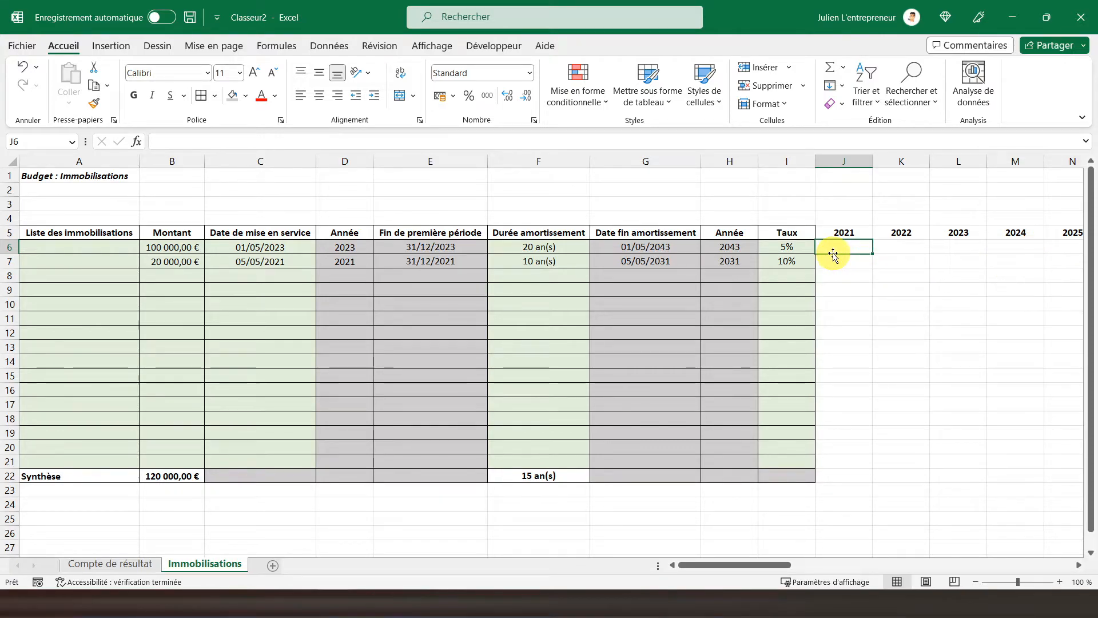
{"action": "type", "text": "=s"}
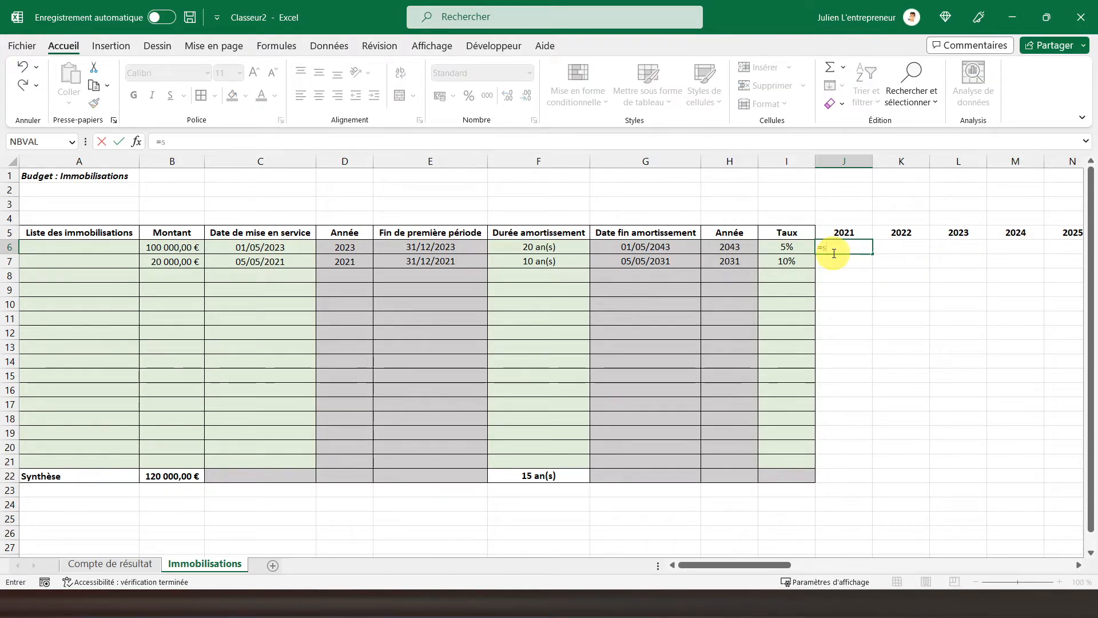
{"action": "type", "text": "ierreur("}
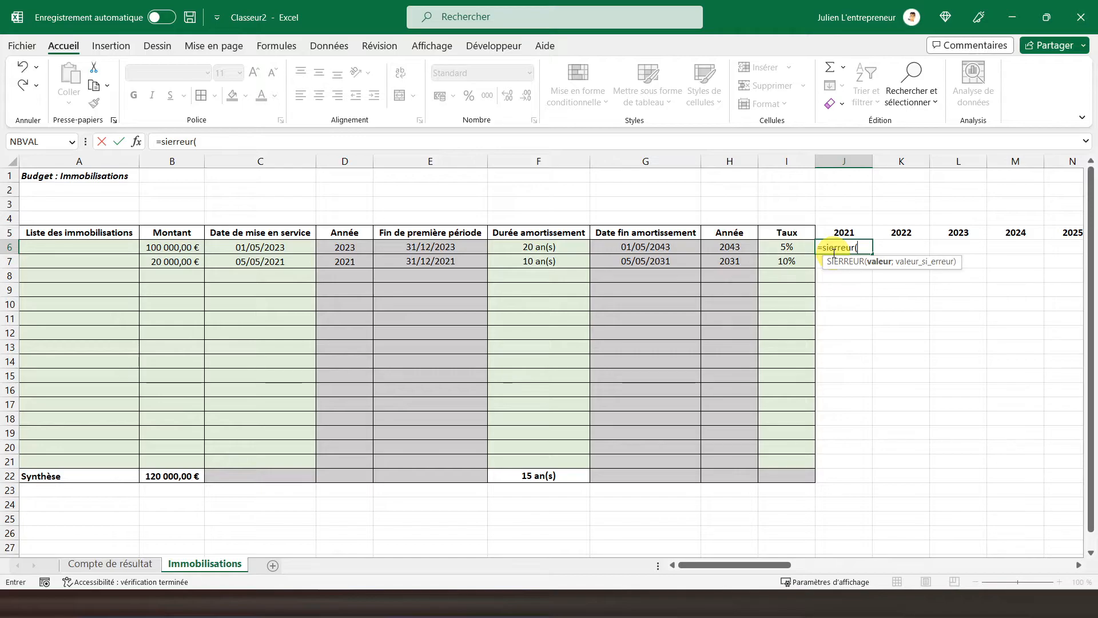
{"action": "type", "text": "si("}
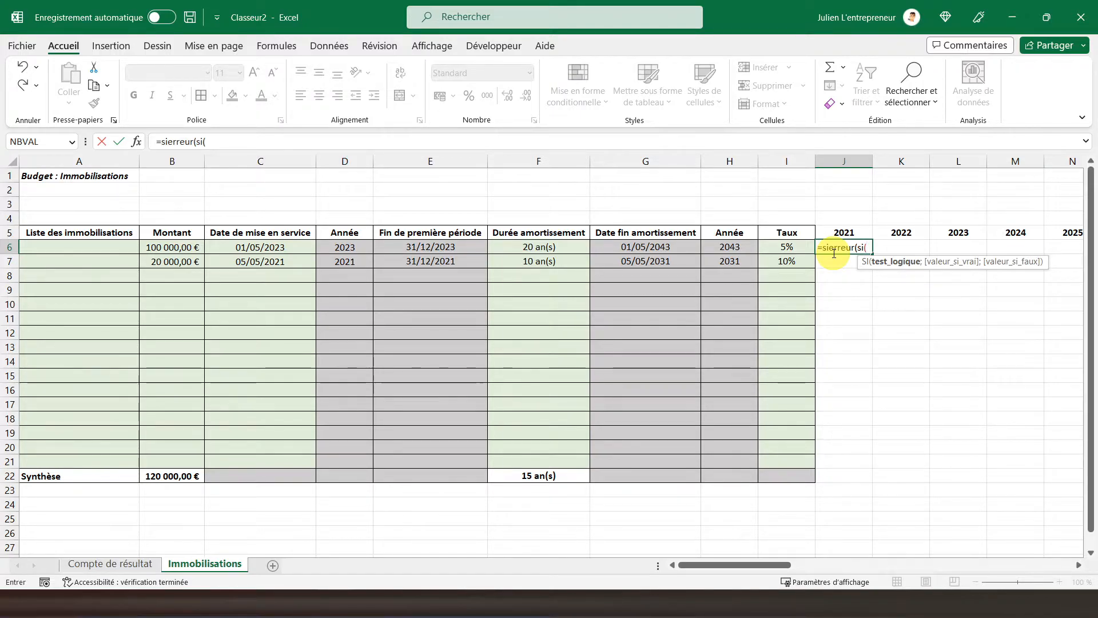
{"action": "type", "text": "et"}
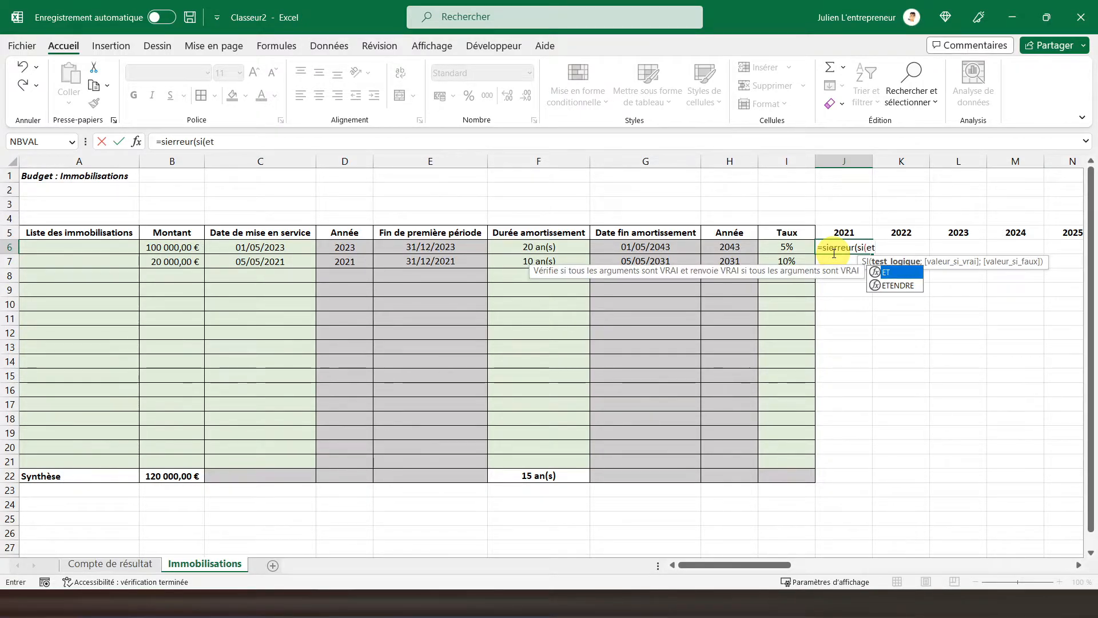
{"action": "type", "text": "("}
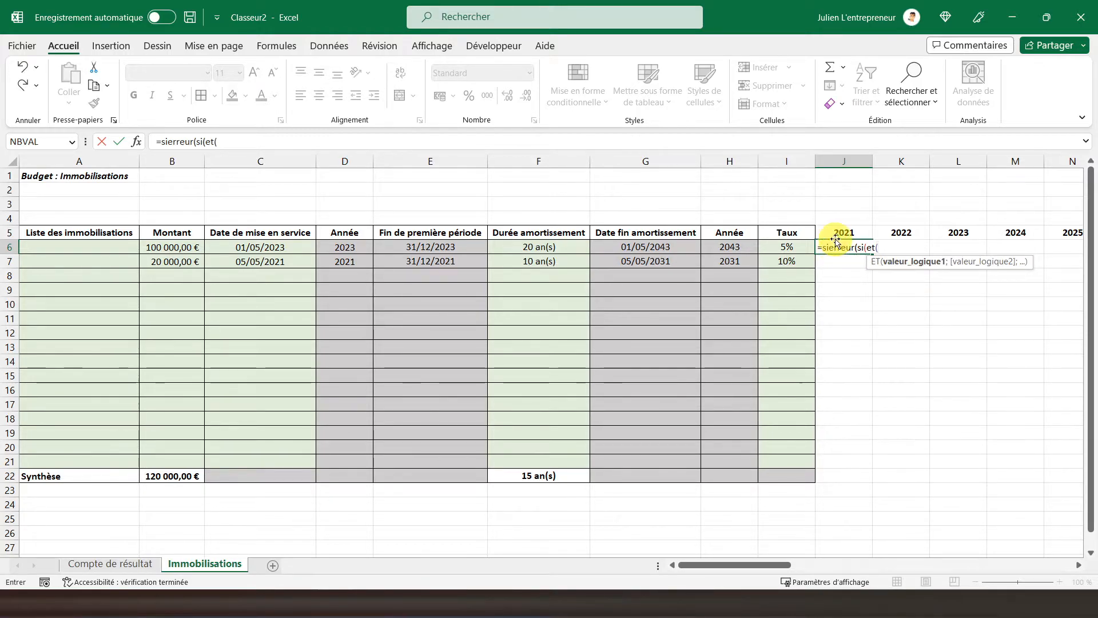
Step: Add the first ET condition to the J6 formula, testing the header year against the service year with J$5>=$D6
{"action": "left_click", "coordinate": [833, 232]}
{"action": "left_click", "coordinate": [223, 140]}
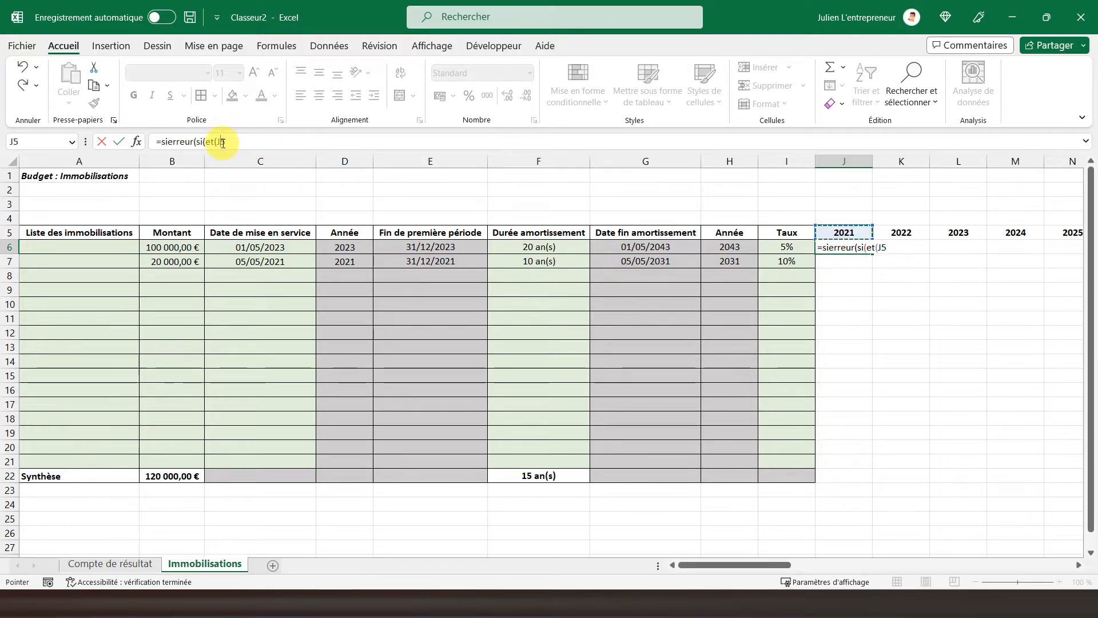
{"action": "type", "text": "$5>="}
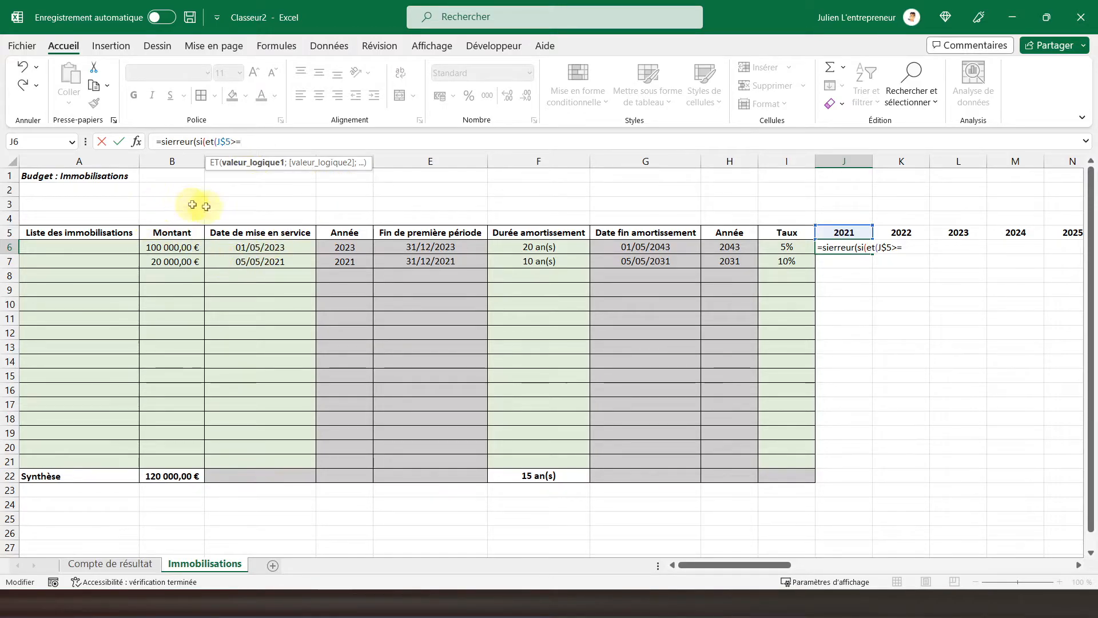
{"action": "left_click", "coordinate": [339, 246]}
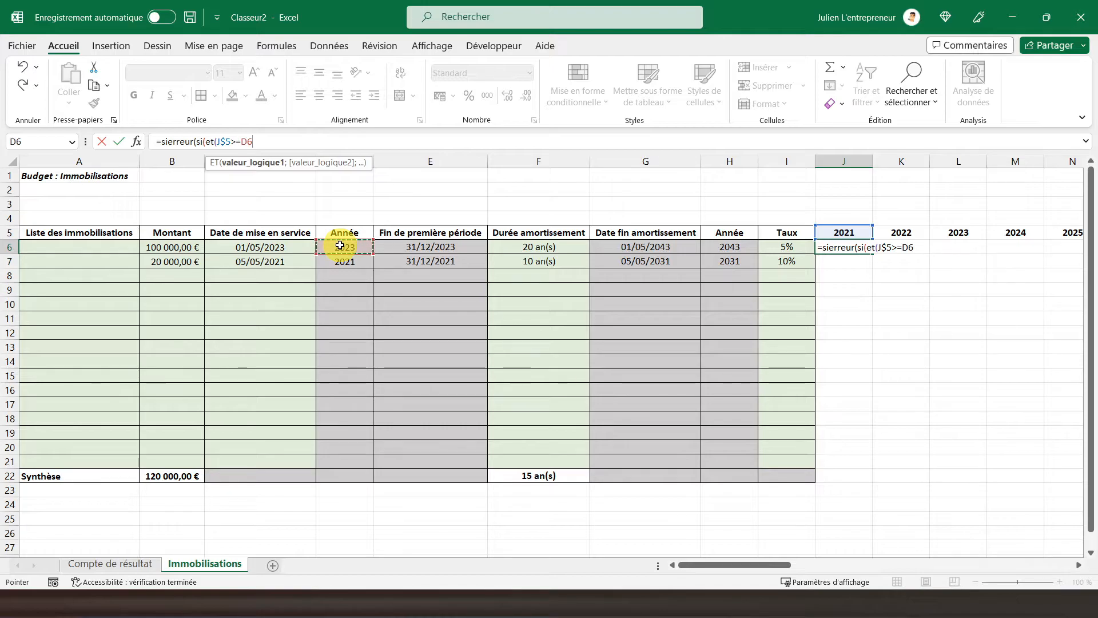
{"action": "left_click", "coordinate": [242, 142]}
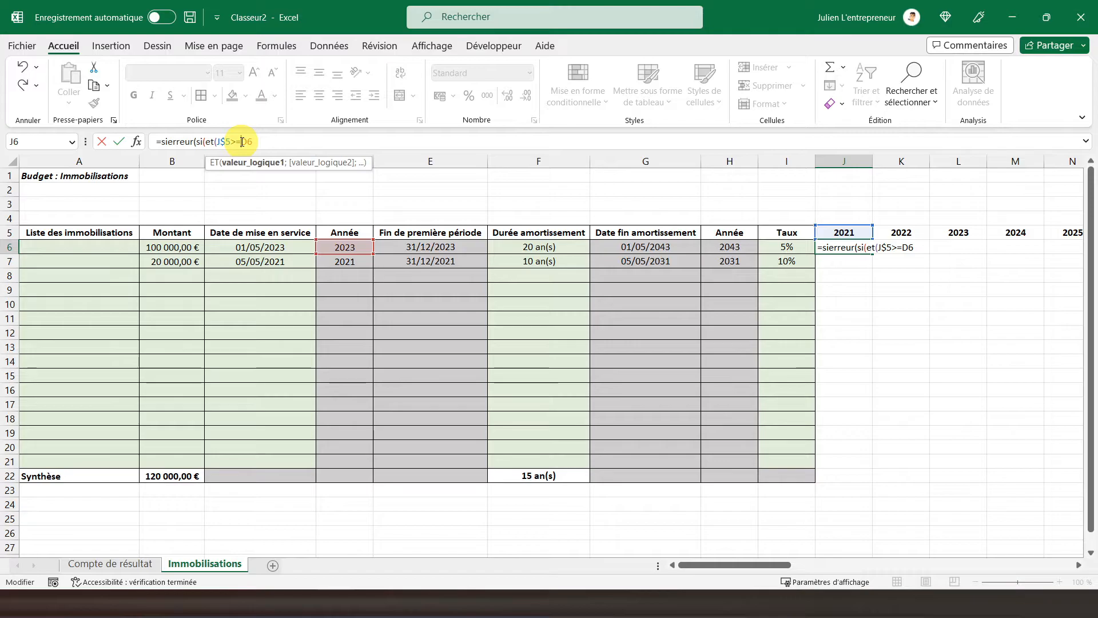
{"action": "type", "text": "$D6"}
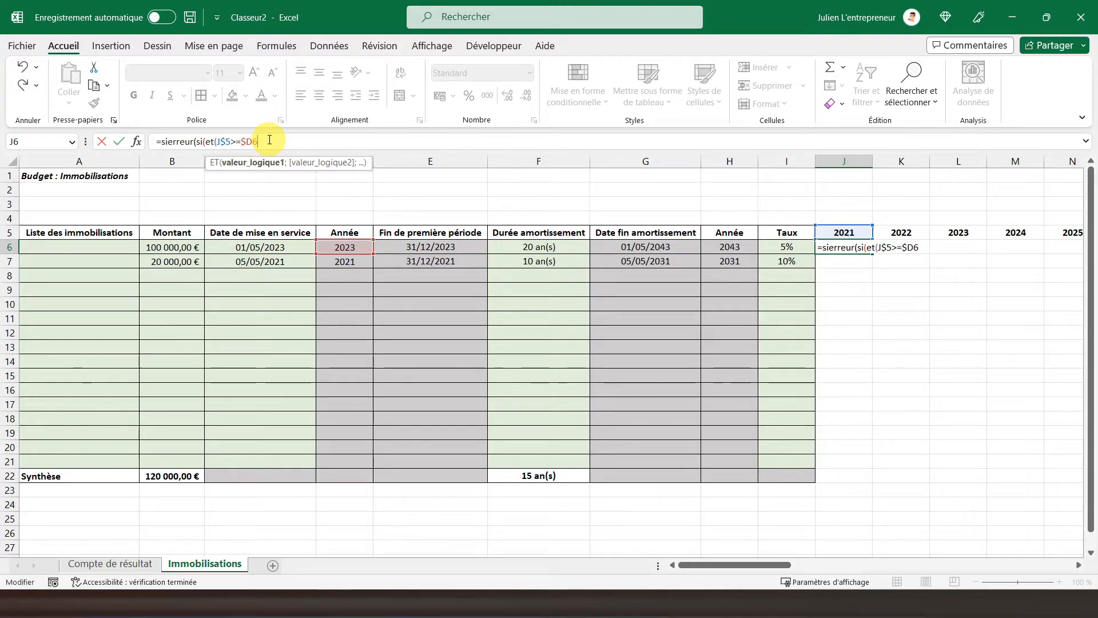
{"action": "type", "text": ";"}
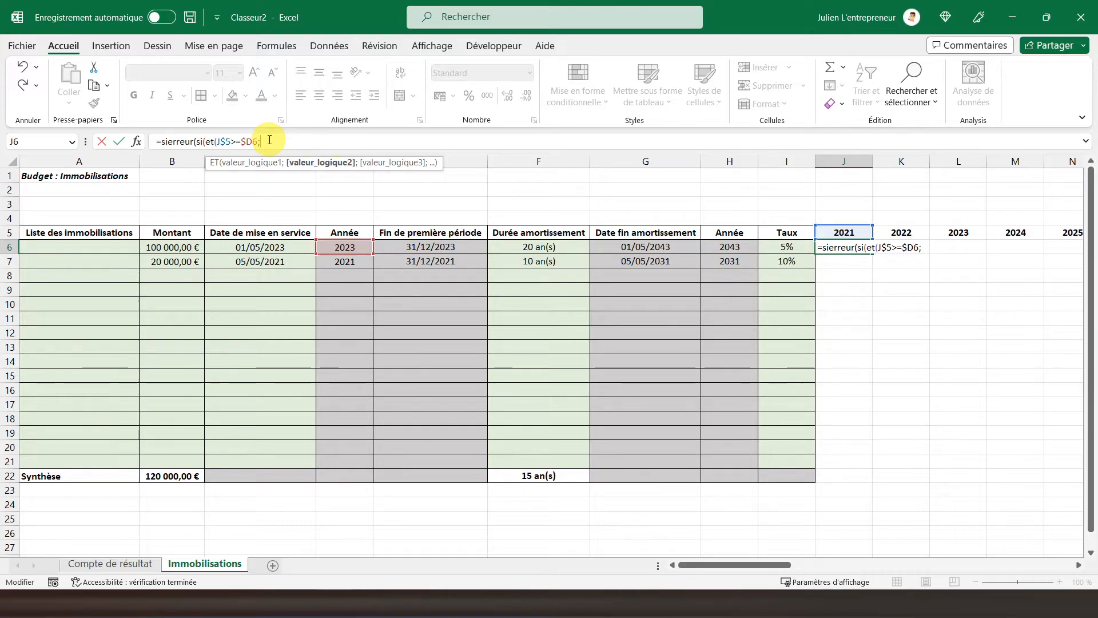
Step: Add the second ET condition to the J6 formula, testing the header year against the end year with J$5<=$H6
{"action": "left_click", "coordinate": [842, 231]}
{"action": "left_click", "coordinate": [265, 141]}
{"action": "type", "text": "$5<=H6"}
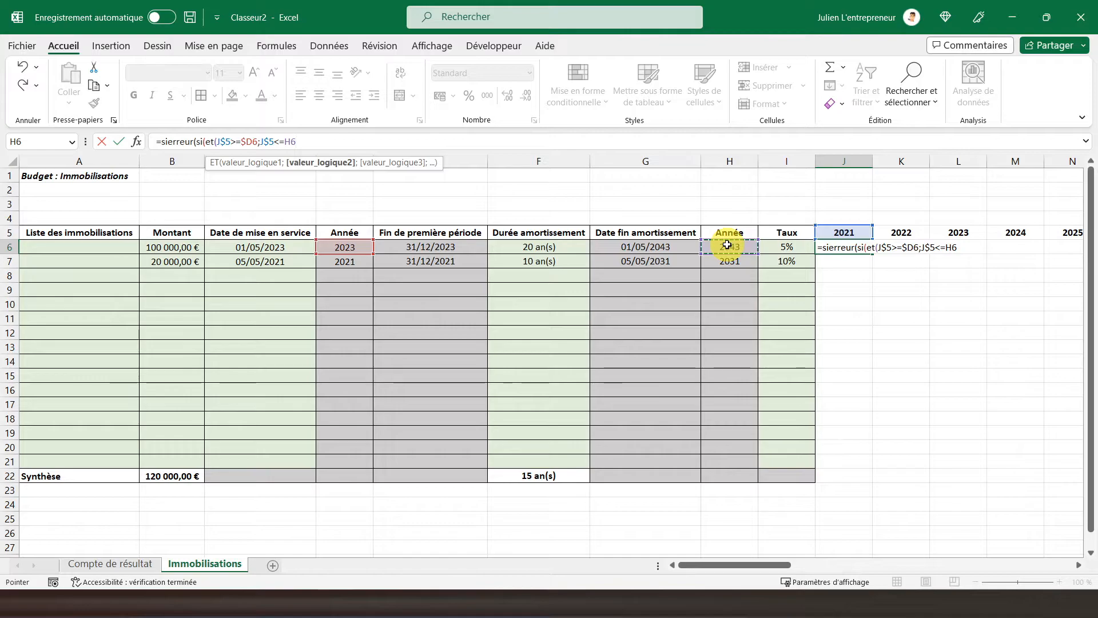
{"action": "left_click", "coordinate": [727, 246]}
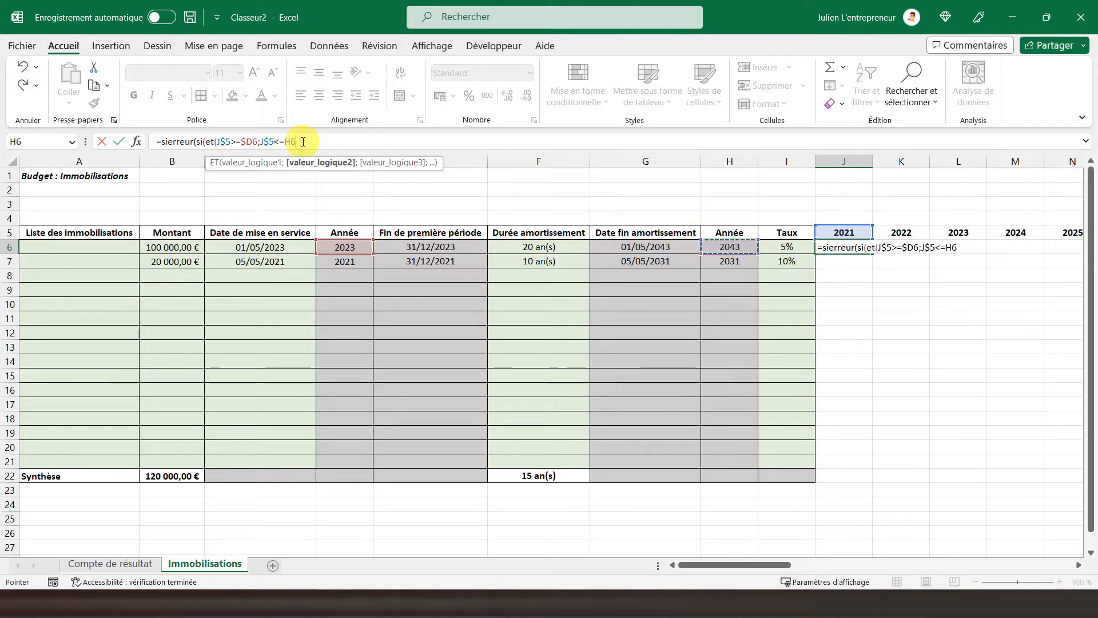
{"action": "left_click", "coordinate": [285, 142]}
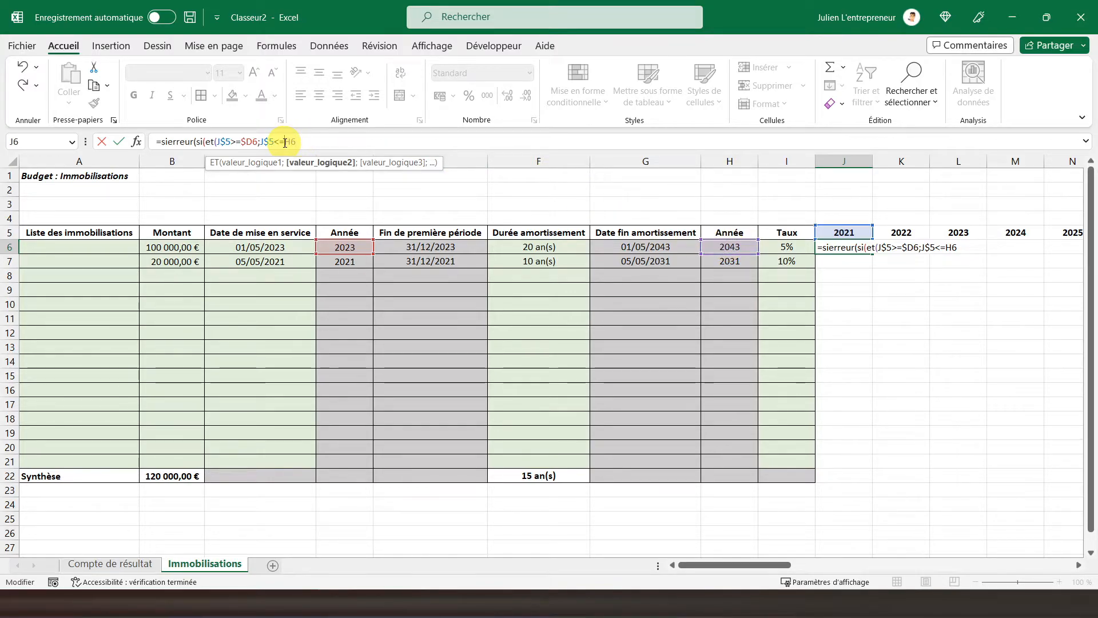
{"action": "type", "text": "$H6"}
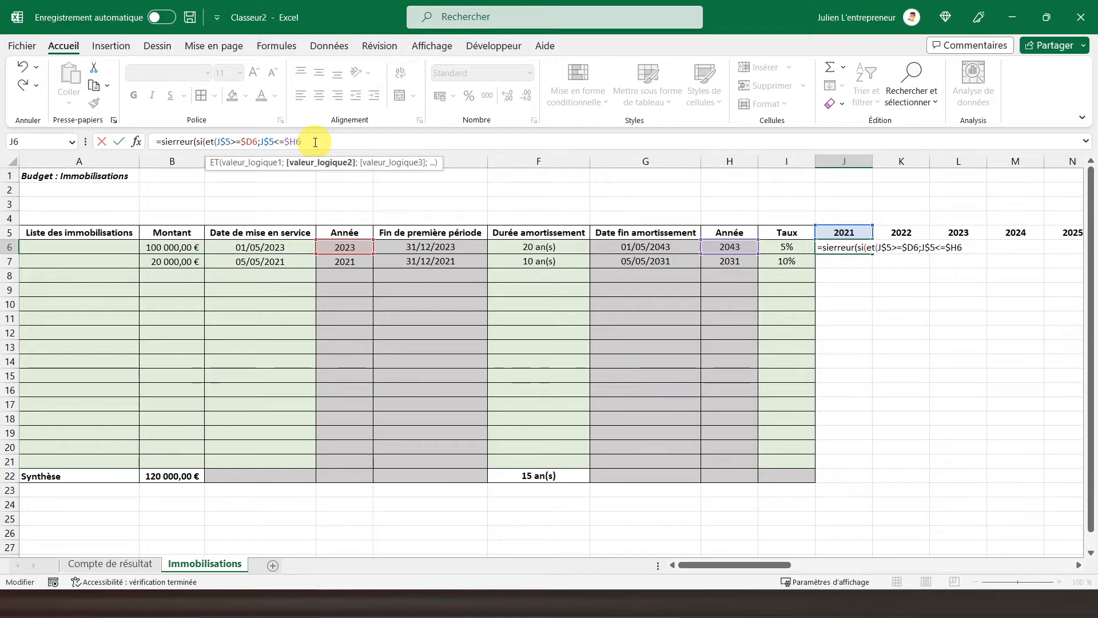
{"action": "type", "text": ";"}
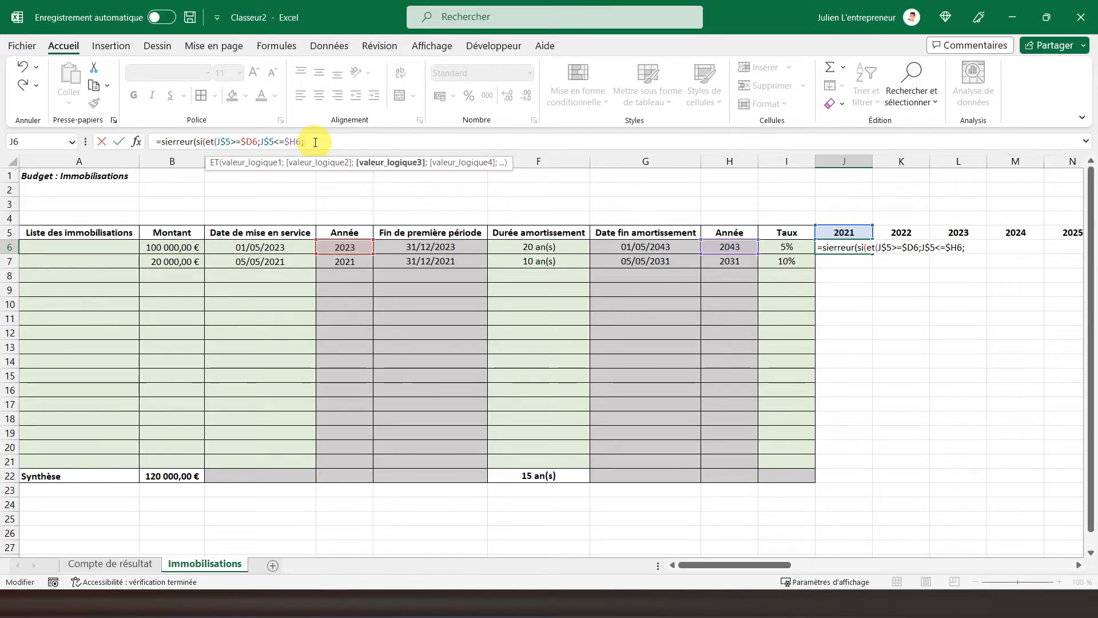
Step: Add the AMORLINC function to the J6 formula with $B6 as the cost and $C6 as the purchase date
{"action": "type", "text": "amo"}
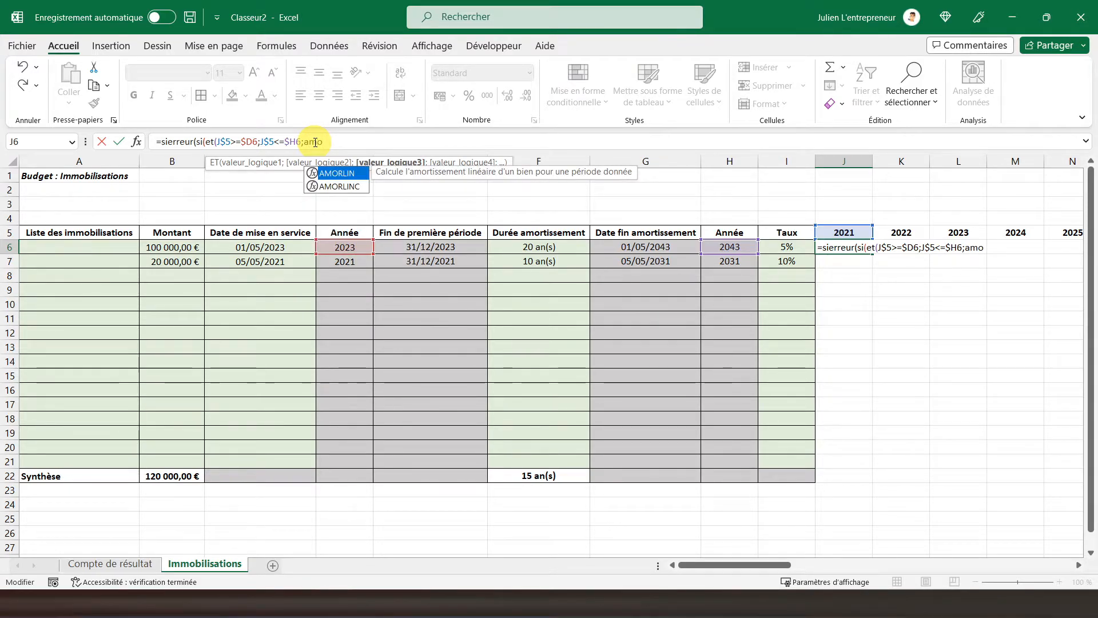
{"action": "type", "text": "rlinc("}
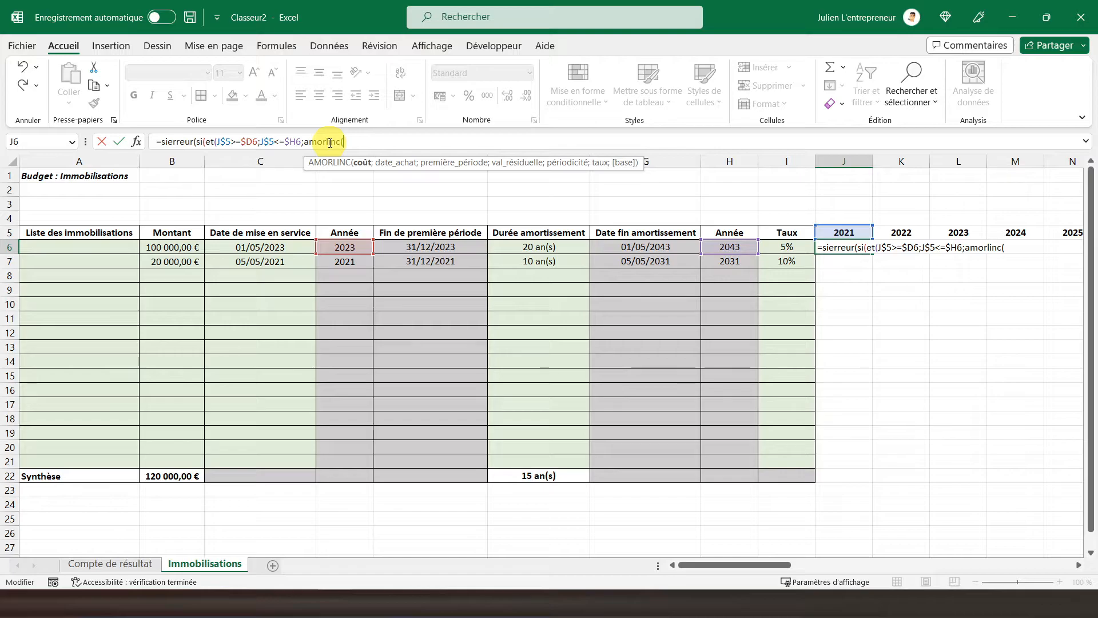
{"action": "left_click", "coordinate": [183, 247]}
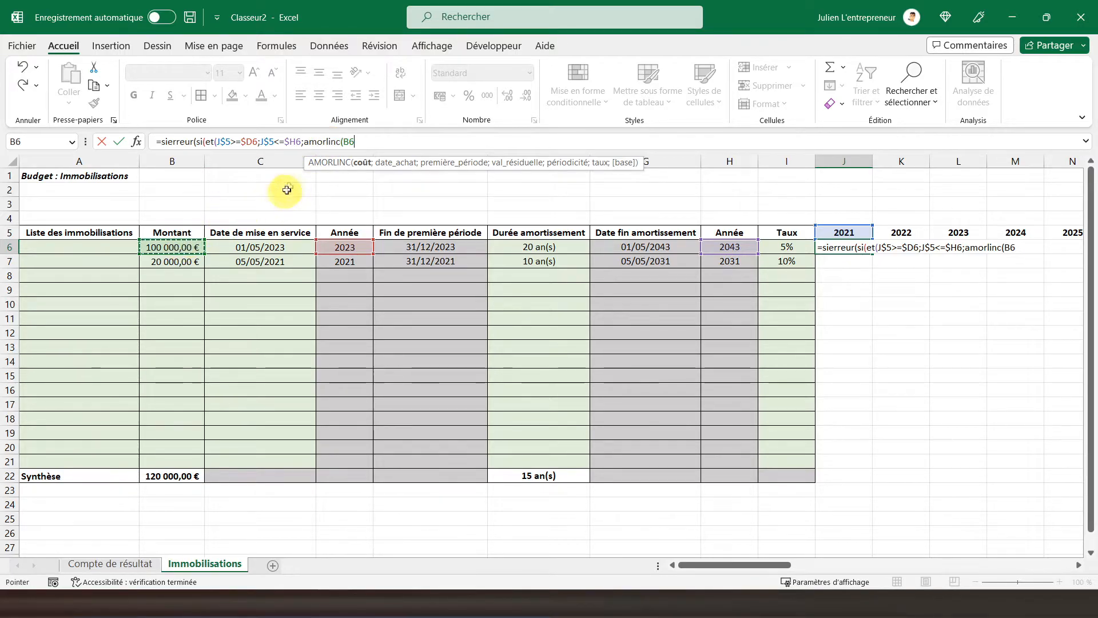
{"action": "left_click", "coordinate": [346, 140]}
{"action": "type", "text": "$D6"}
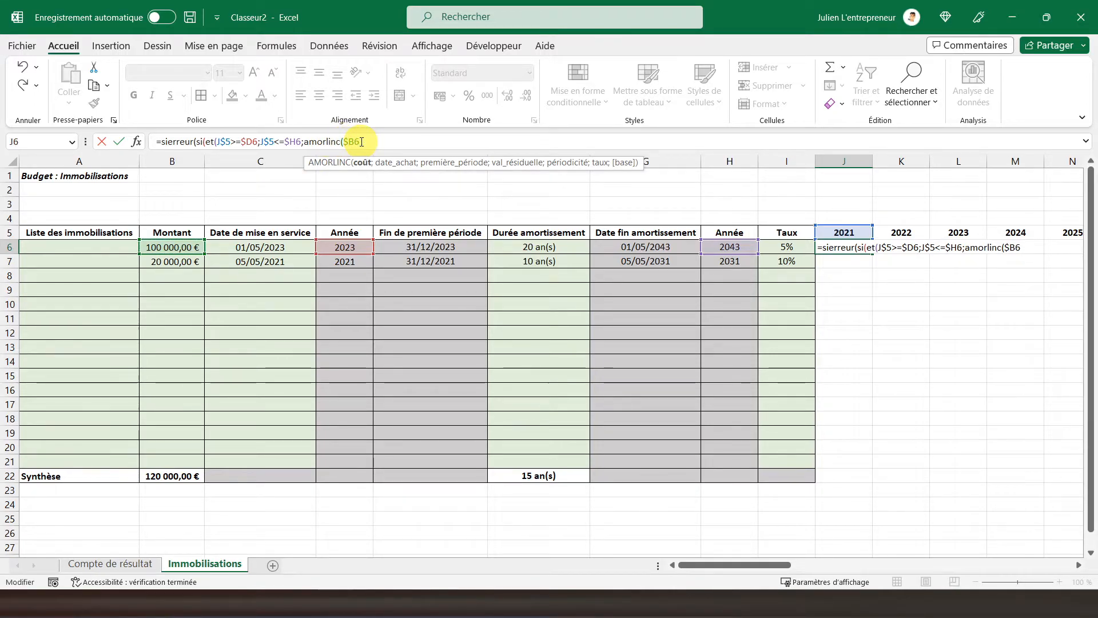
{"action": "type", "text": ";"}
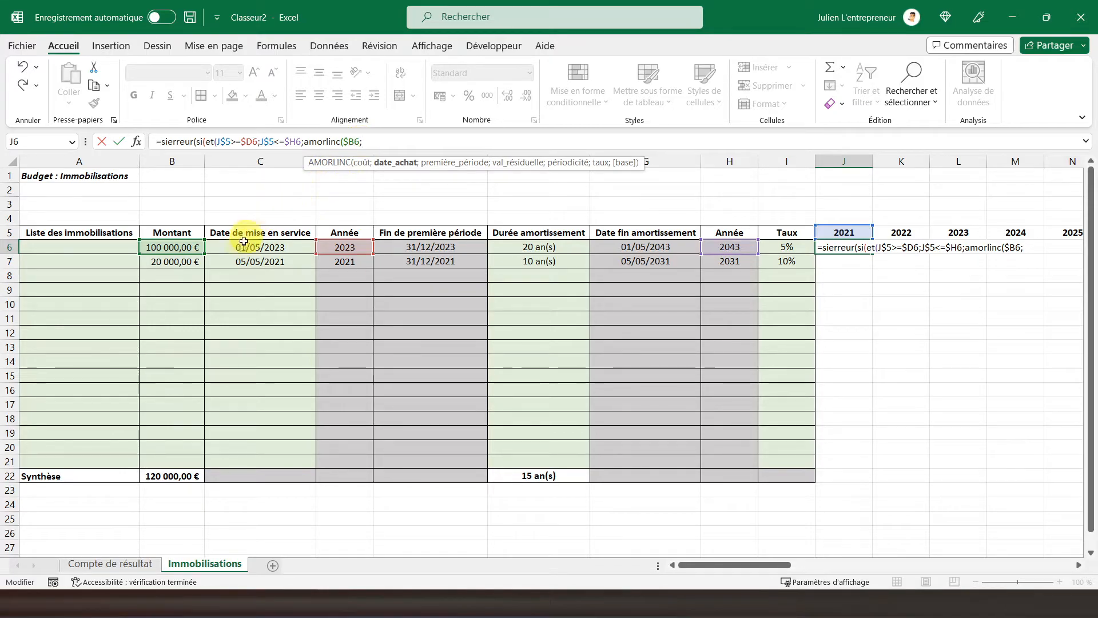
{"action": "left_click", "coordinate": [247, 247]}
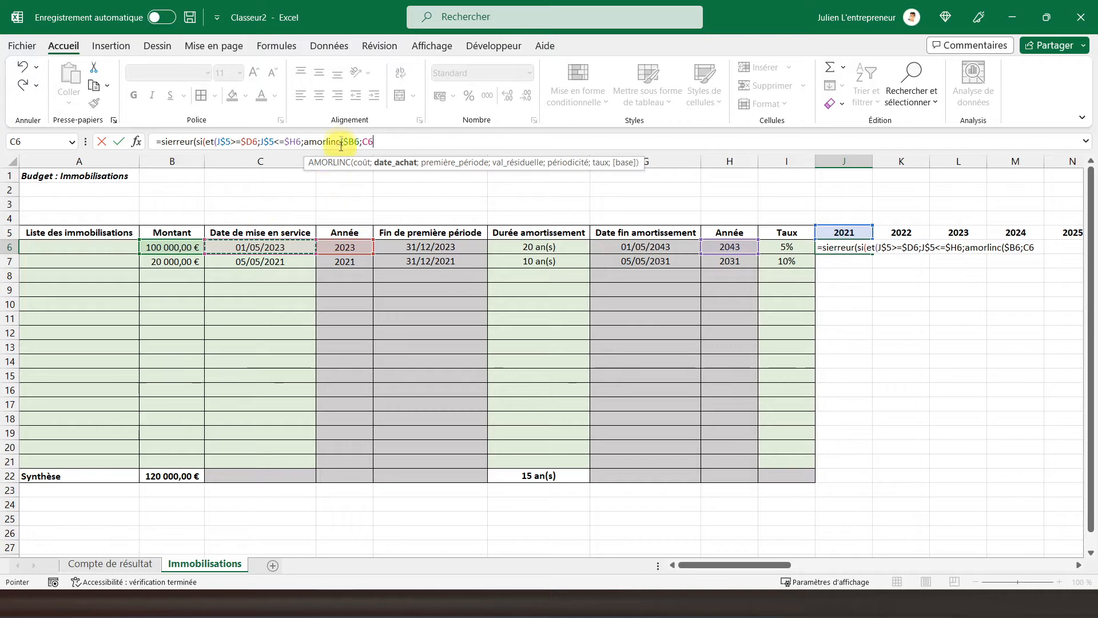
{"action": "left_click", "coordinate": [363, 143]}
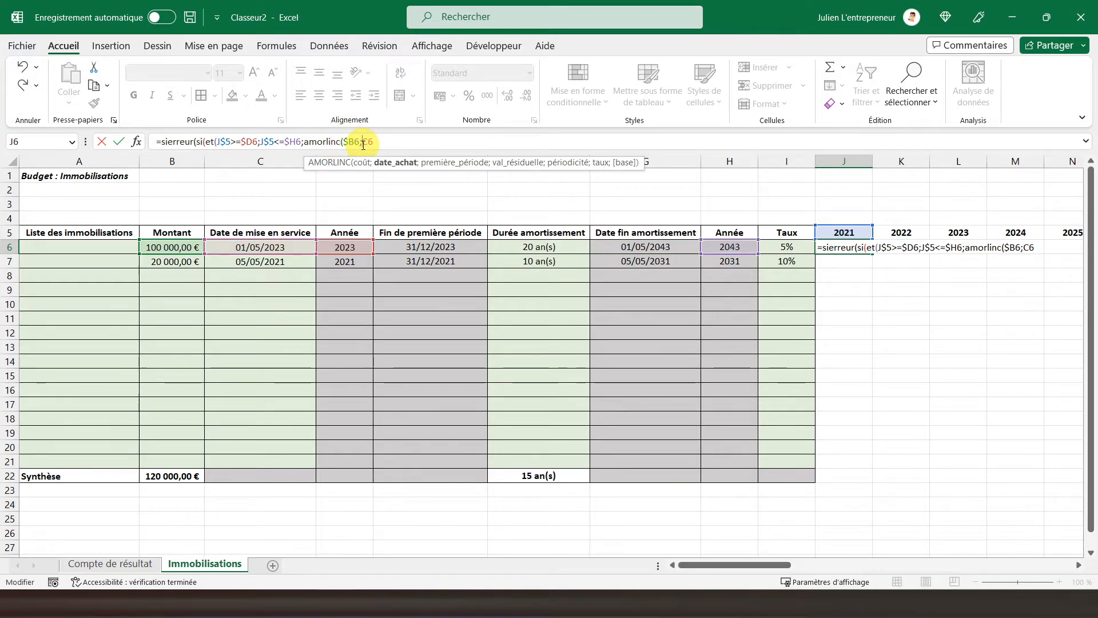
{"action": "type", "text": "$D6"}
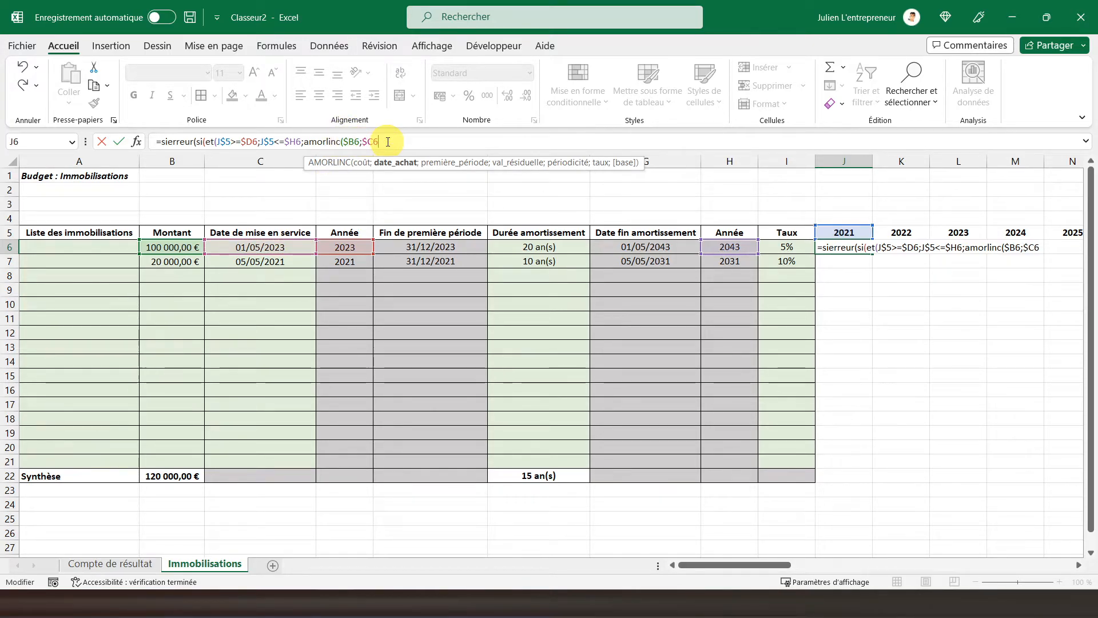
{"action": "type", "text": ";"}
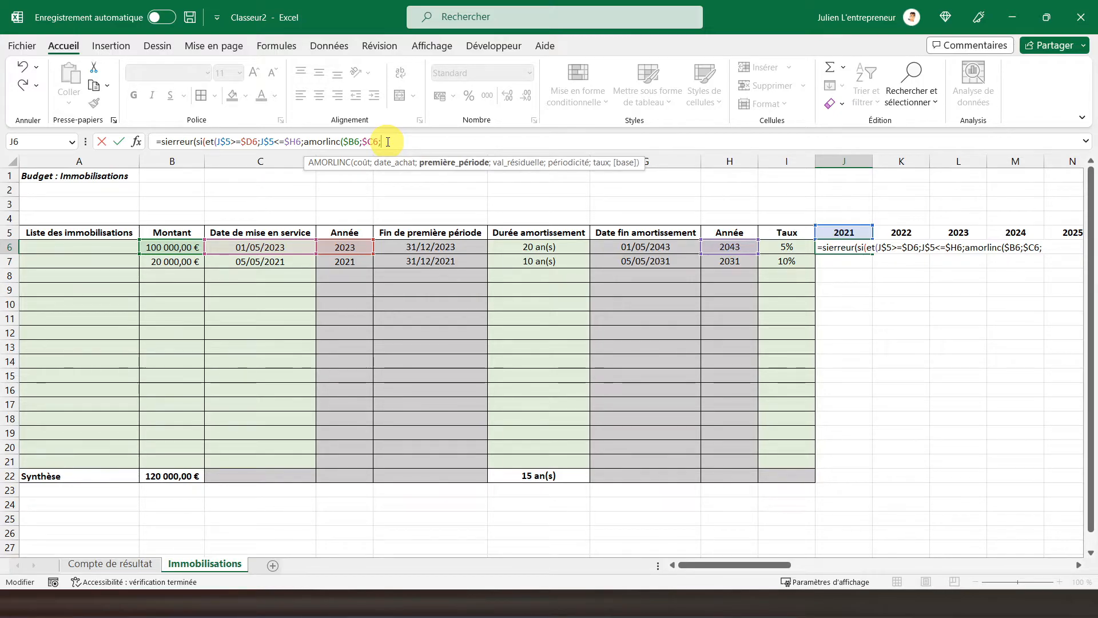
Step: Give AMORLINC the first-period end date $E6 and a residual value of 0
{"action": "left_click", "coordinate": [396, 247]}
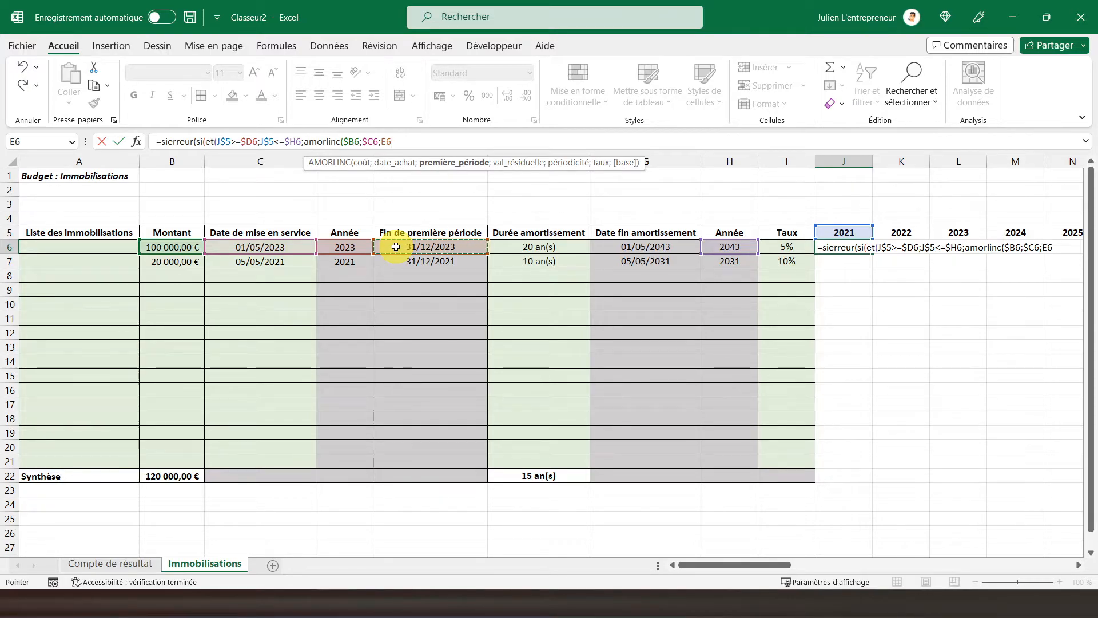
{"action": "left_click", "coordinate": [382, 140]}
{"action": "type", "text": "$D6"}
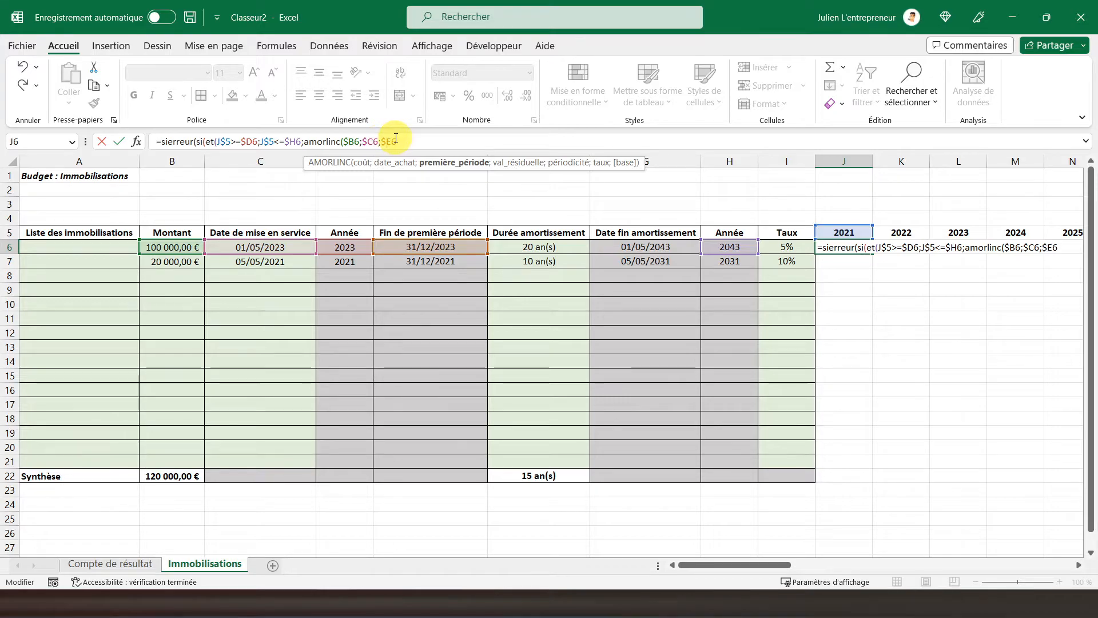
{"action": "type", "text": ";0"}
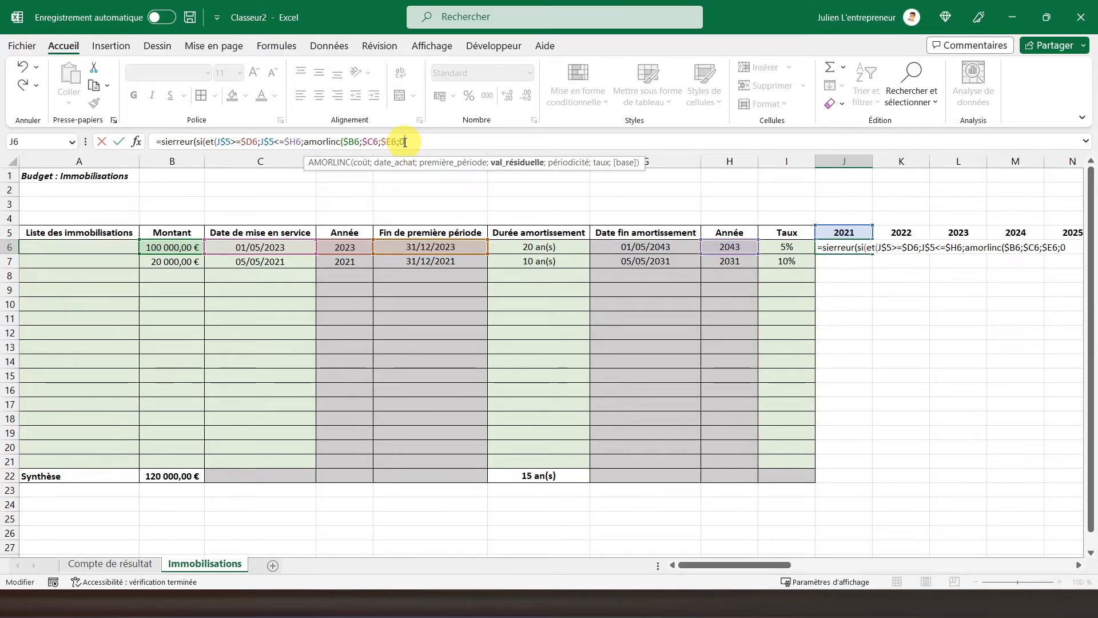
{"action": "type", "text": ";"}
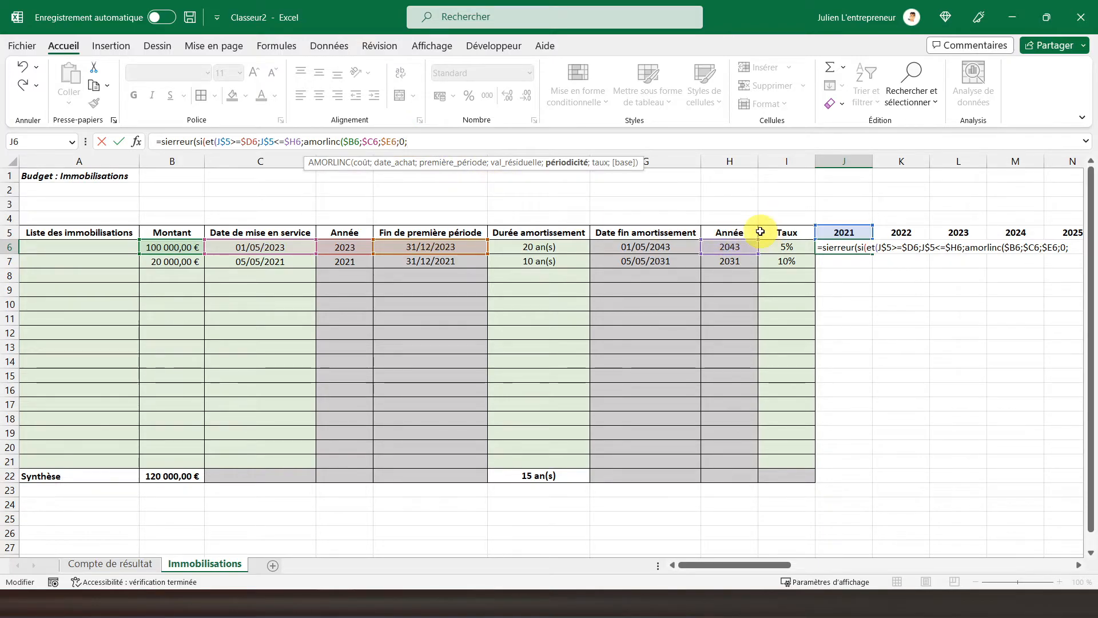
Step: Set AMORLINC's period argument to the header year minus the service year, J$5-$D6
{"action": "left_click", "coordinate": [823, 230]}
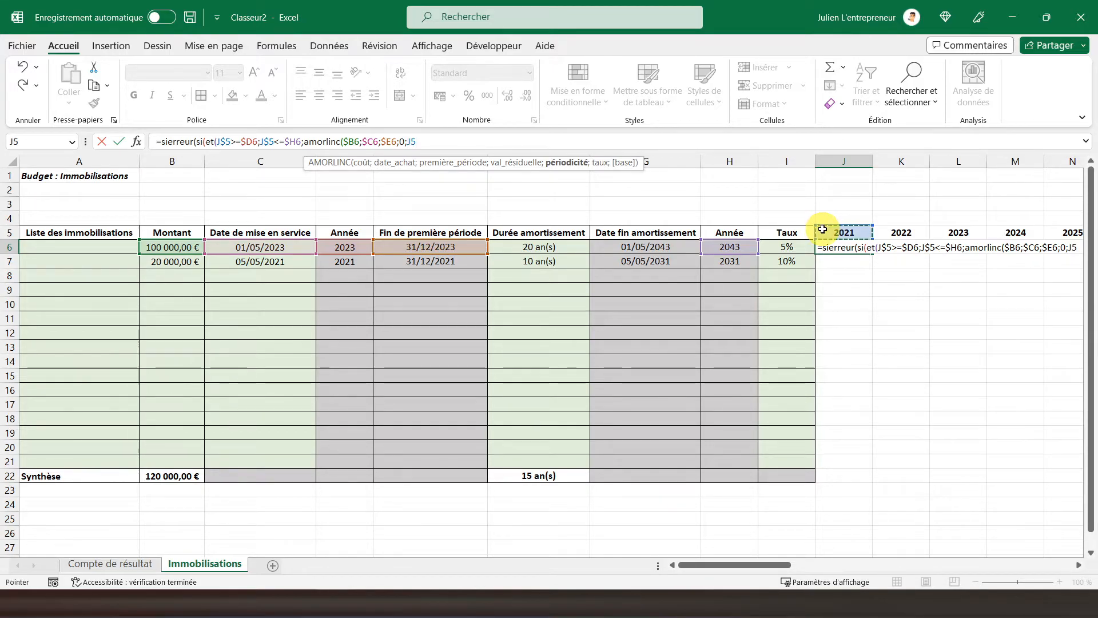
{"action": "left_click", "coordinate": [412, 142]}
{"action": "type", "text": "$5"}
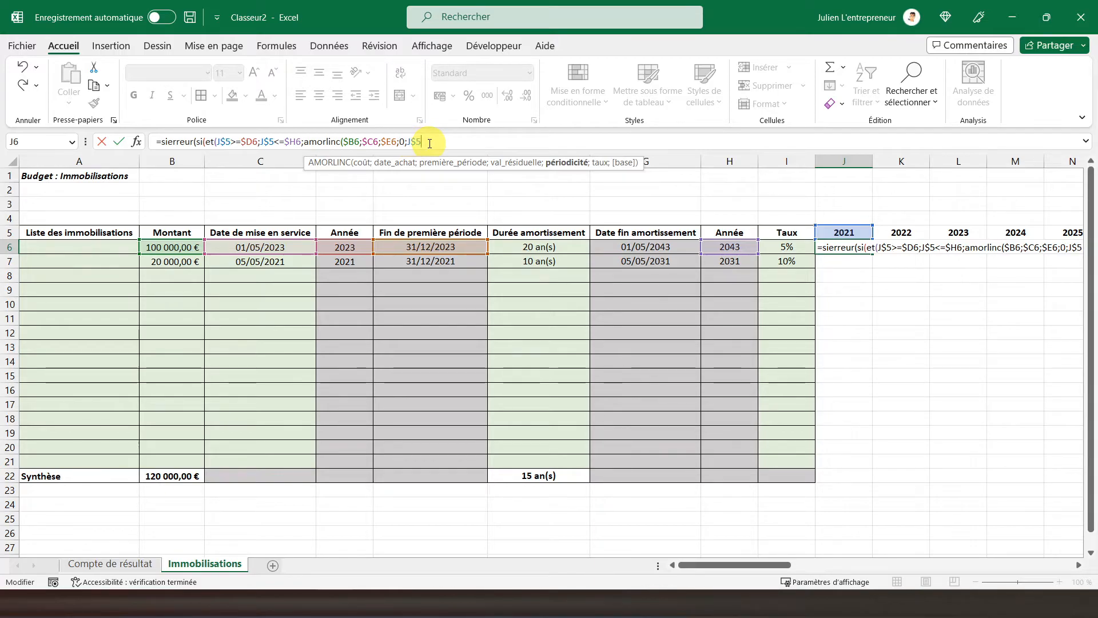
{"action": "type", "text": "-"}
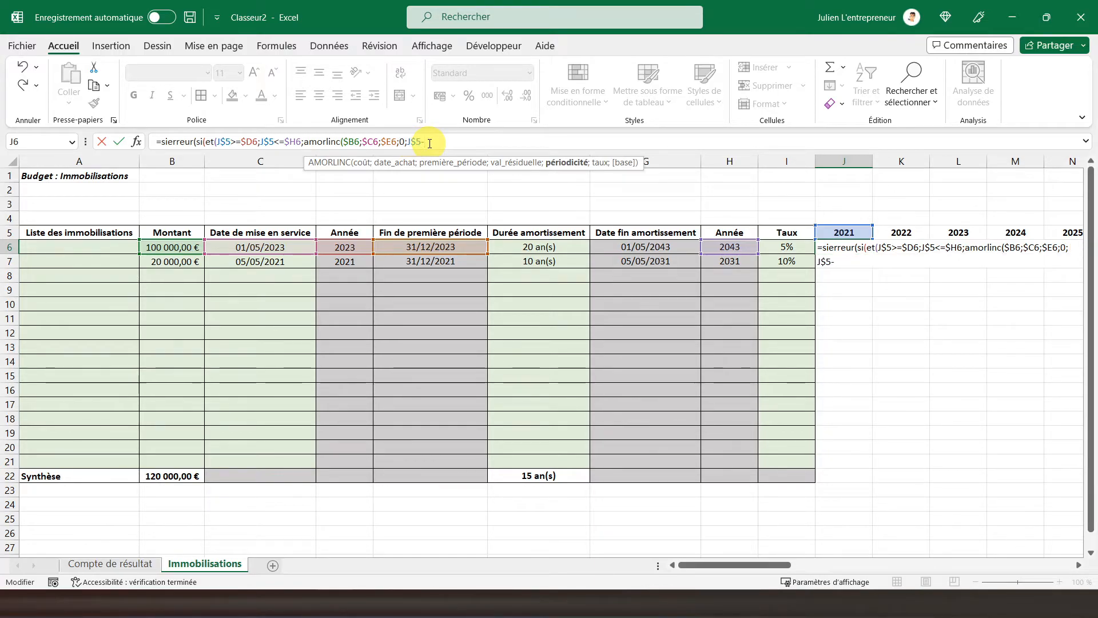
{"action": "left_click", "coordinate": [339, 245]}
{"action": "left_click", "coordinate": [424, 140]}
{"action": "type", "text": "$D6"}
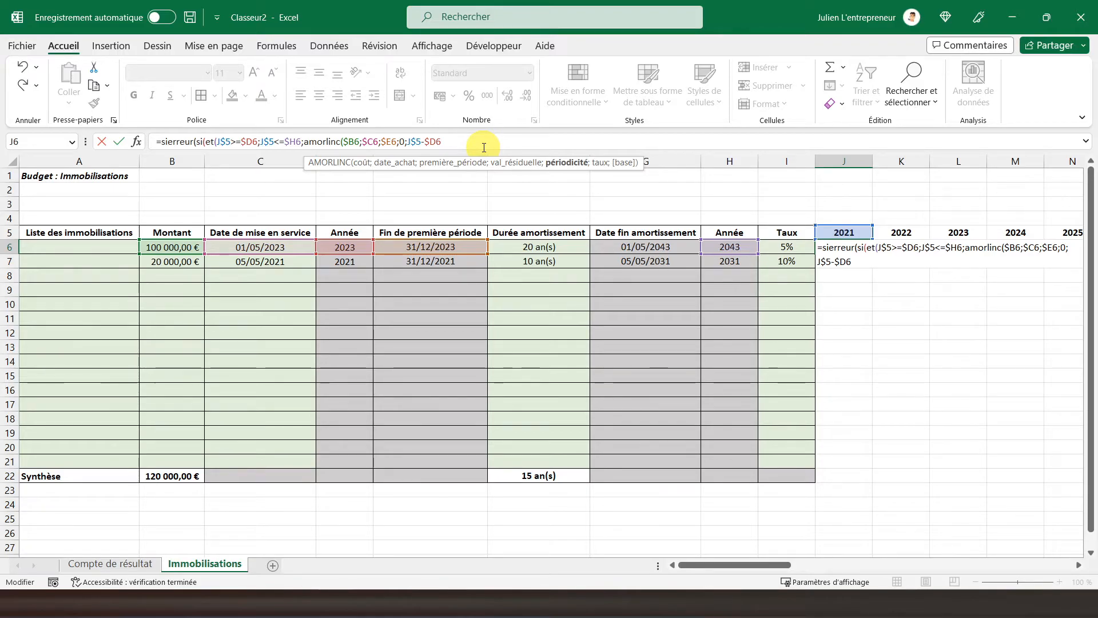
{"action": "type", "text": ";"}
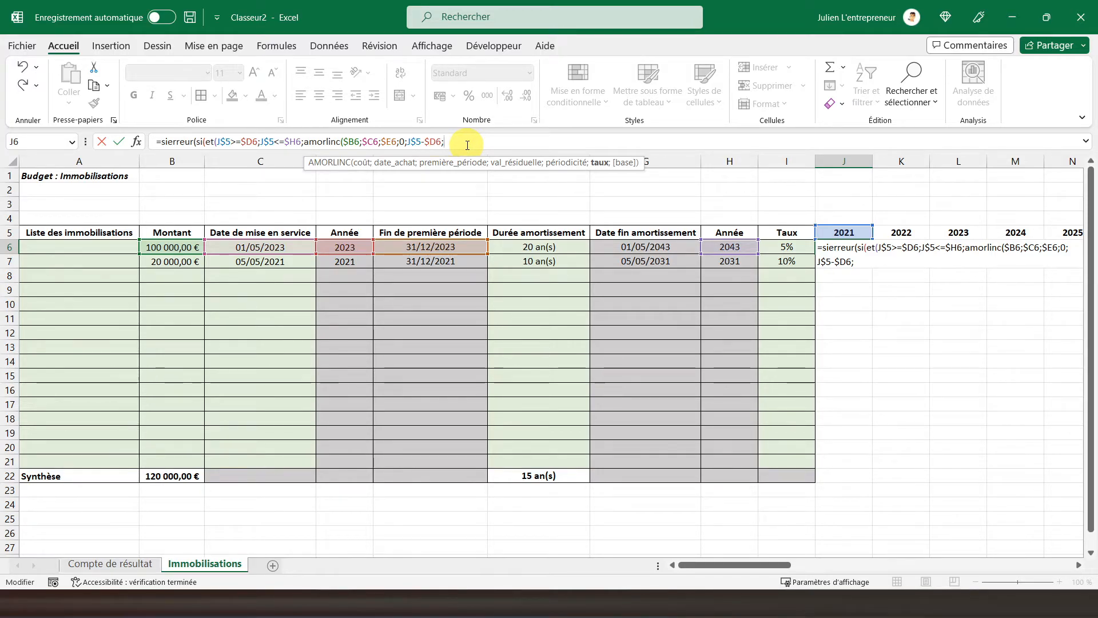
Step: Set AMORLINC's rate argument in the J6 formula to $I6 and close the function
{"action": "left_click", "coordinate": [795, 248]}
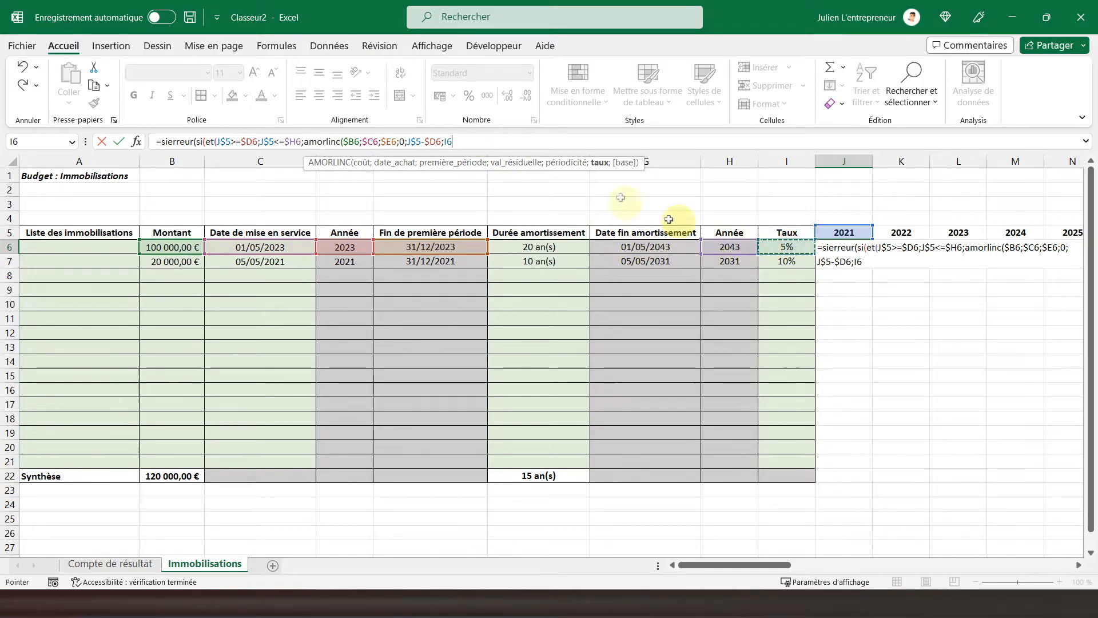
{"action": "left_click", "coordinate": [445, 142]}
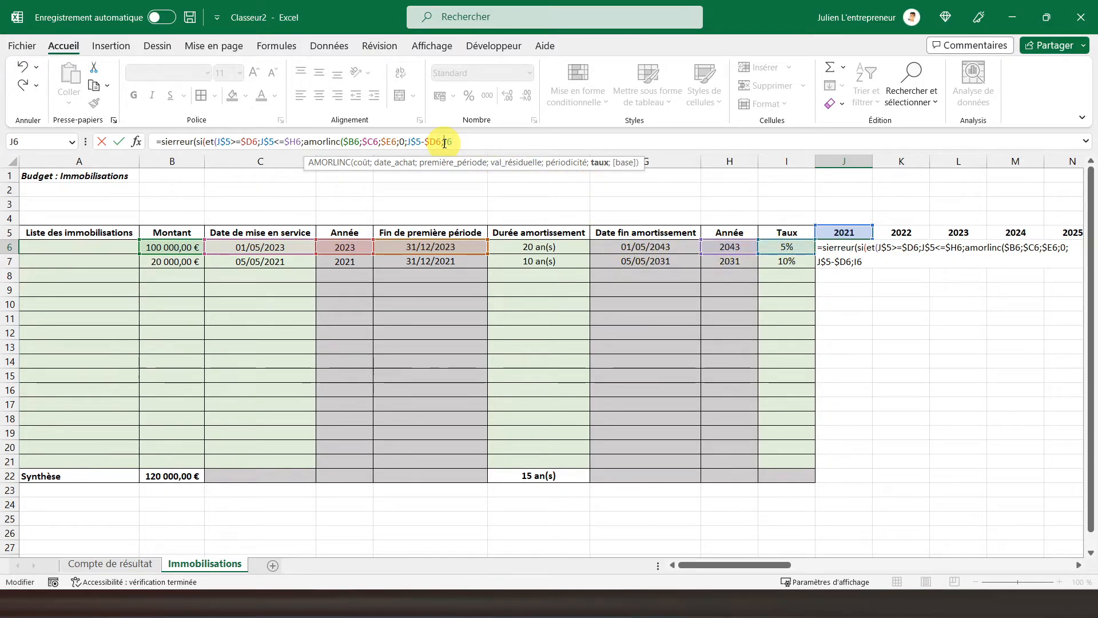
{"action": "type", "text": "$"}
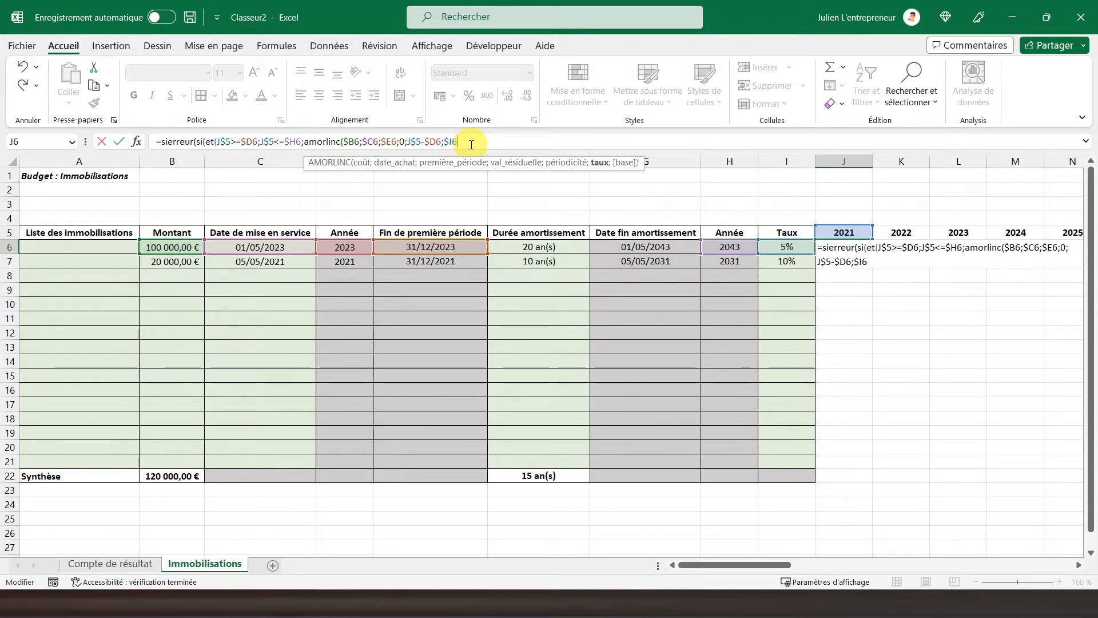
{"action": "type", "text": ")"}
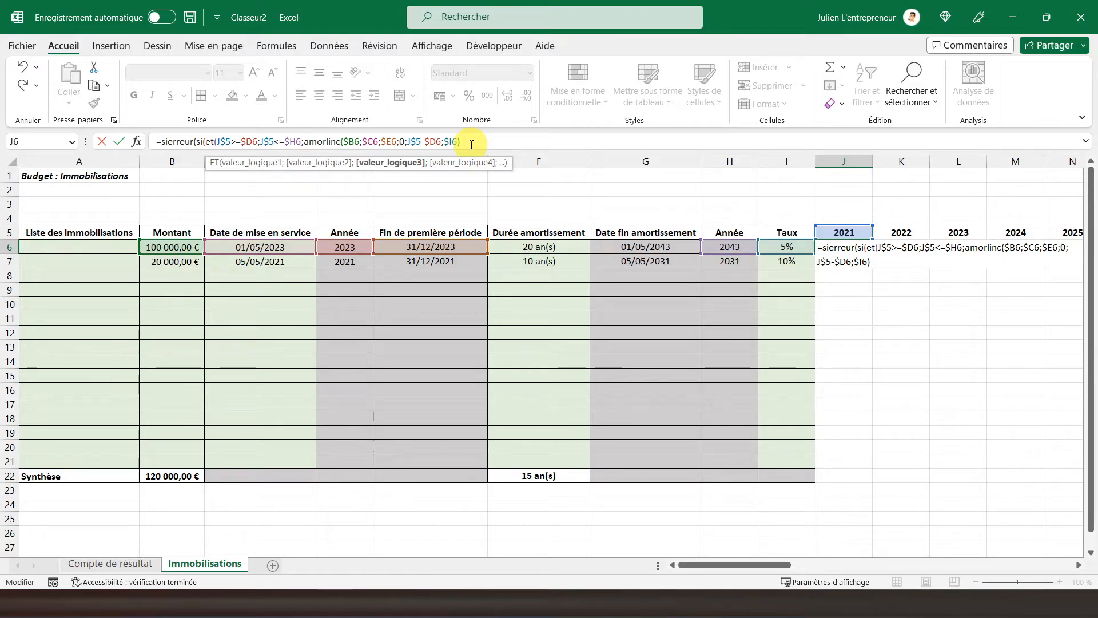
Step: Complete the J6 formula with empty text "" for both SI's false result and SIERREUR's error result
{"action": "type", "text": ";"}
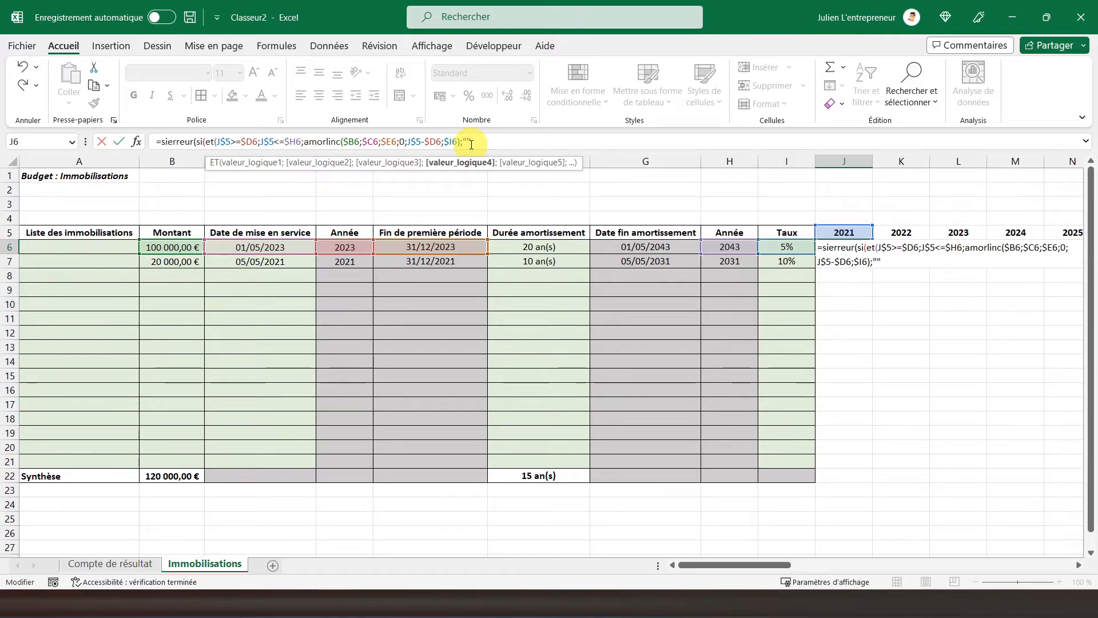
{"action": "type", "text": "\"\");"}
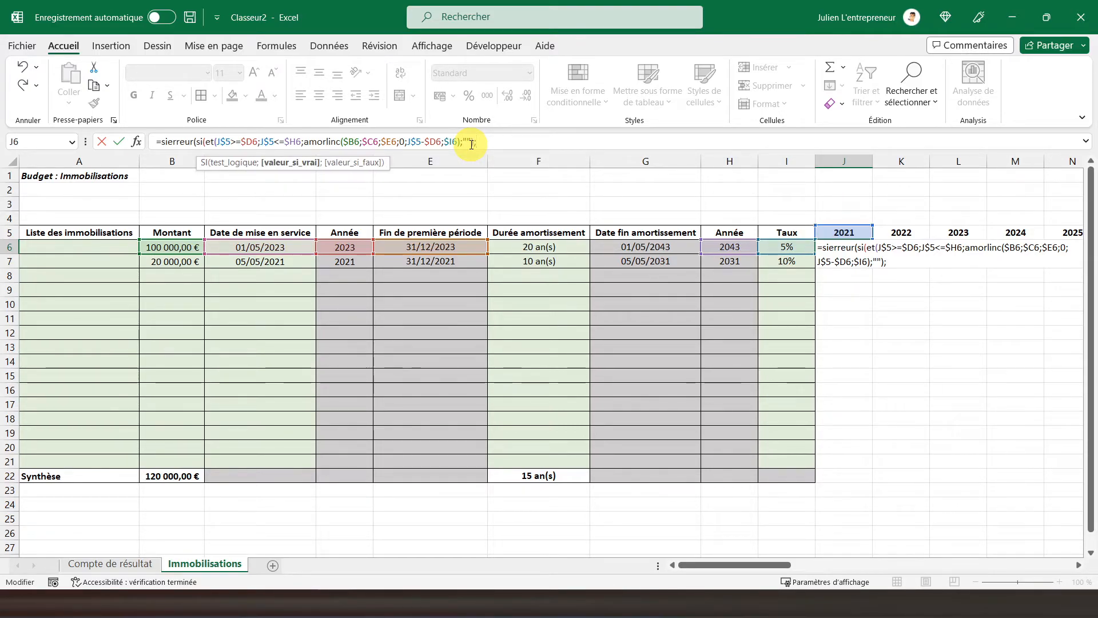
{"action": "type", "text": "\"\")"}
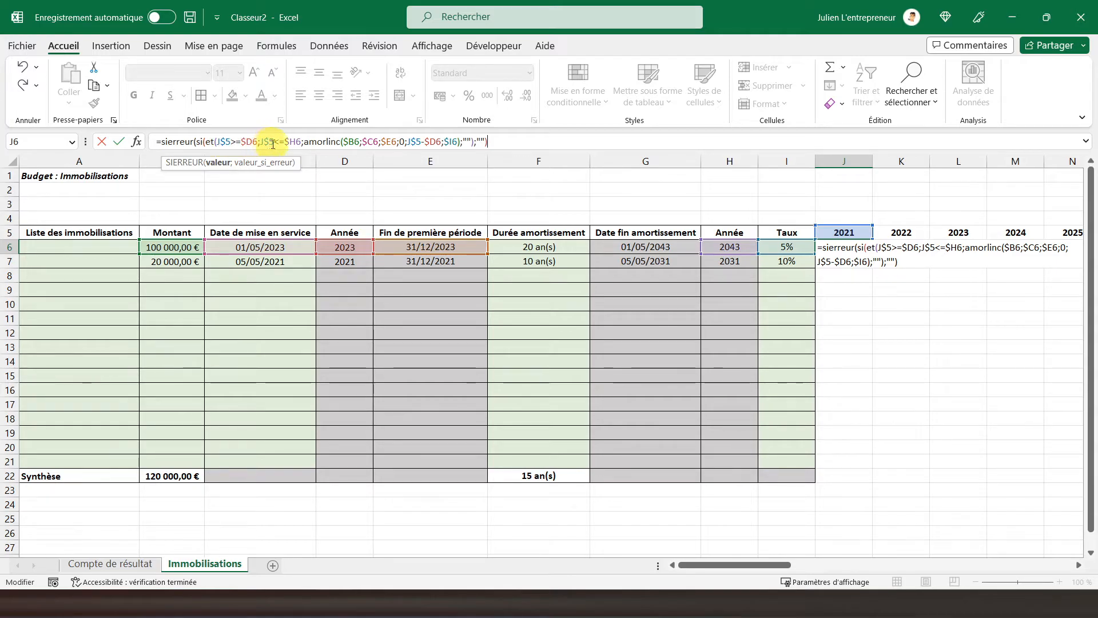
Step: Close the ET function after $H6 with the missing parenthesis and validate the J6 formula
{"action": "left_click", "coordinate": [300, 142]}
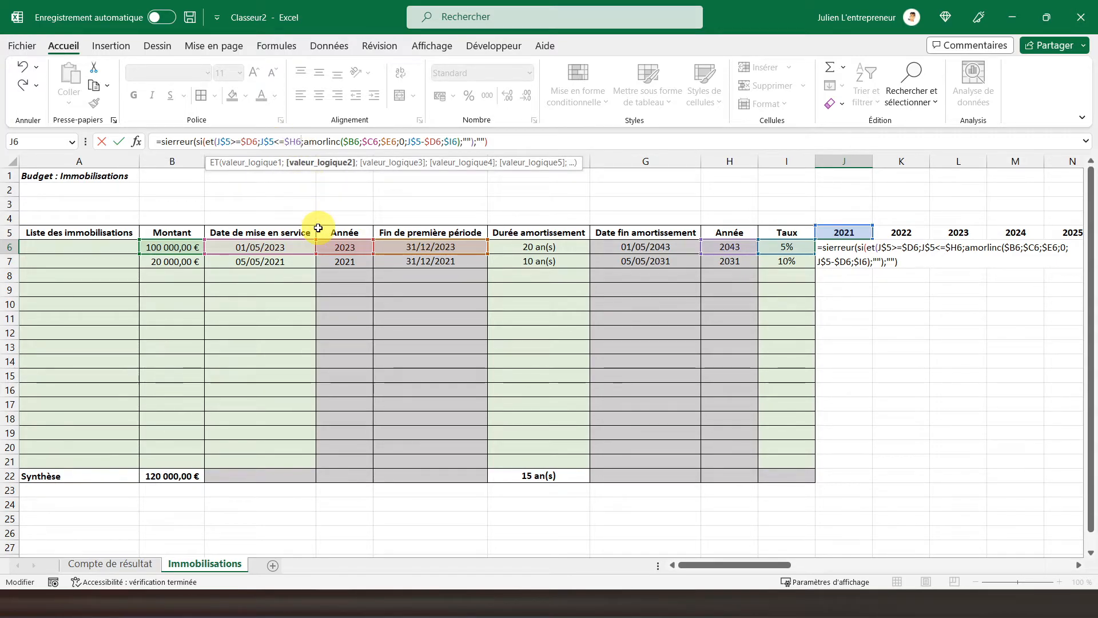
{"action": "type", "text": ")"}
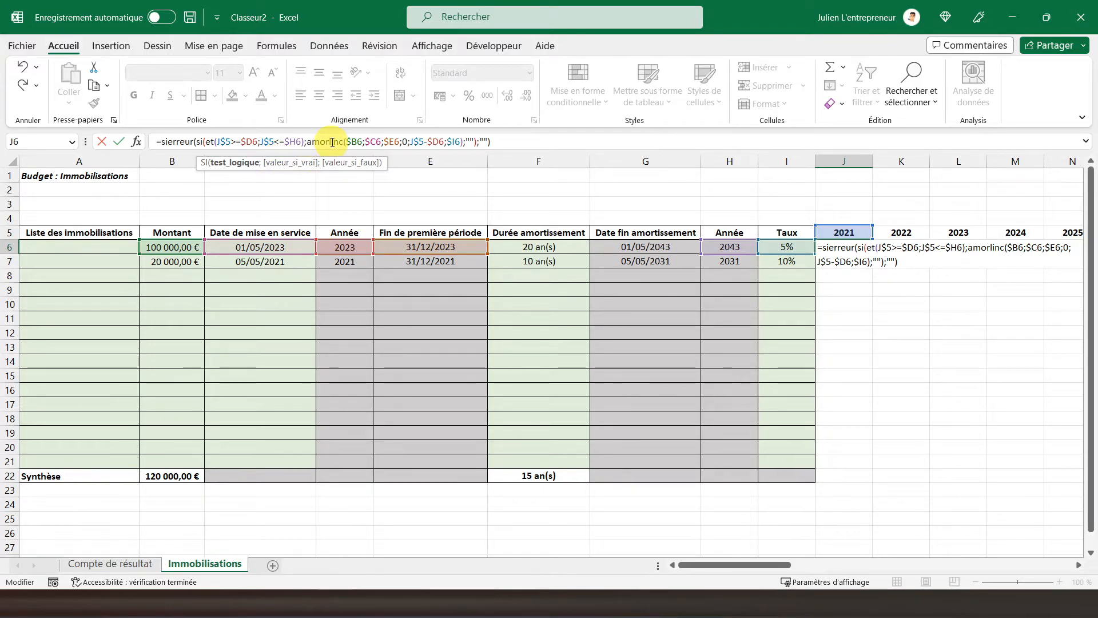
{"action": "left_click", "coordinate": [497, 144]}
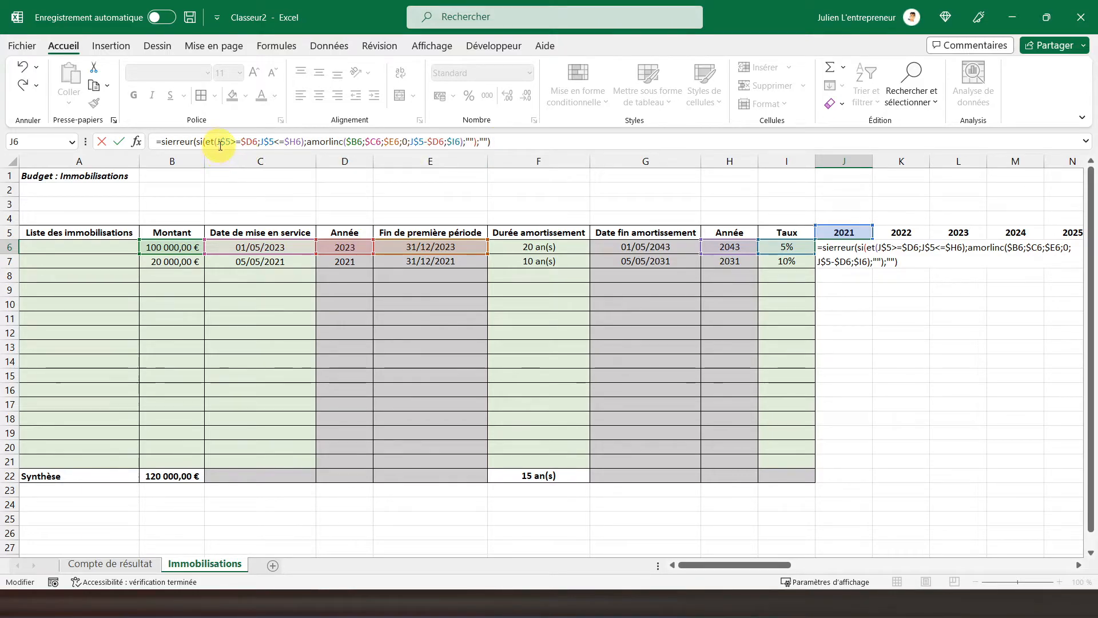
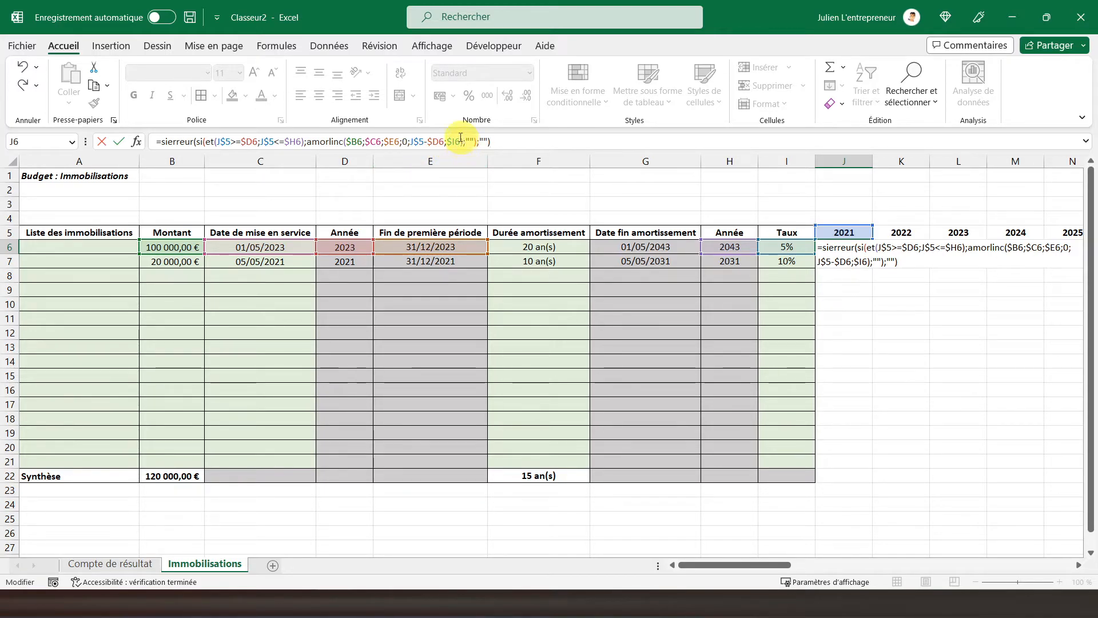
{"action": "key", "text": "Return"}
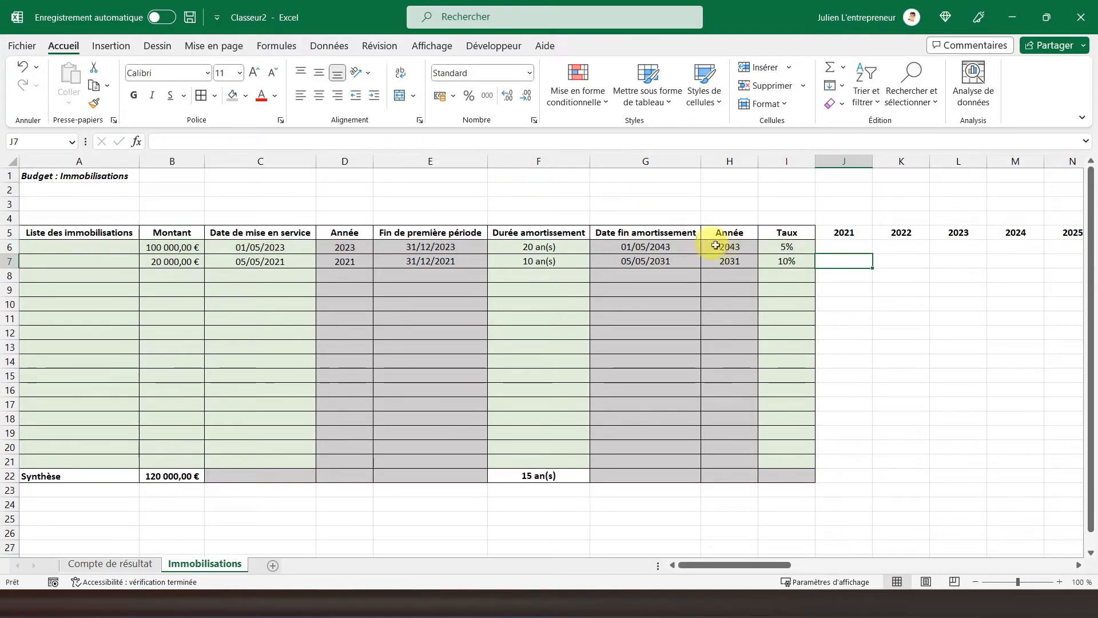
Step: Copy the depreciation formula from J6 into K6:M6
{"action": "left_click", "coordinate": [843, 247]}
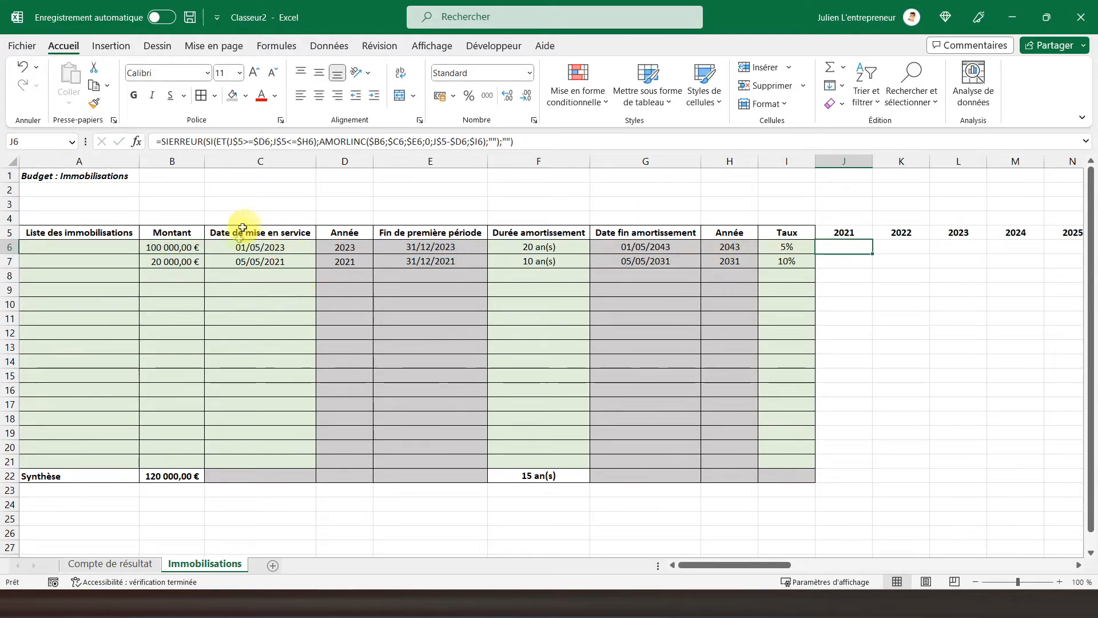
{"action": "right_click", "coordinate": [836, 245]}
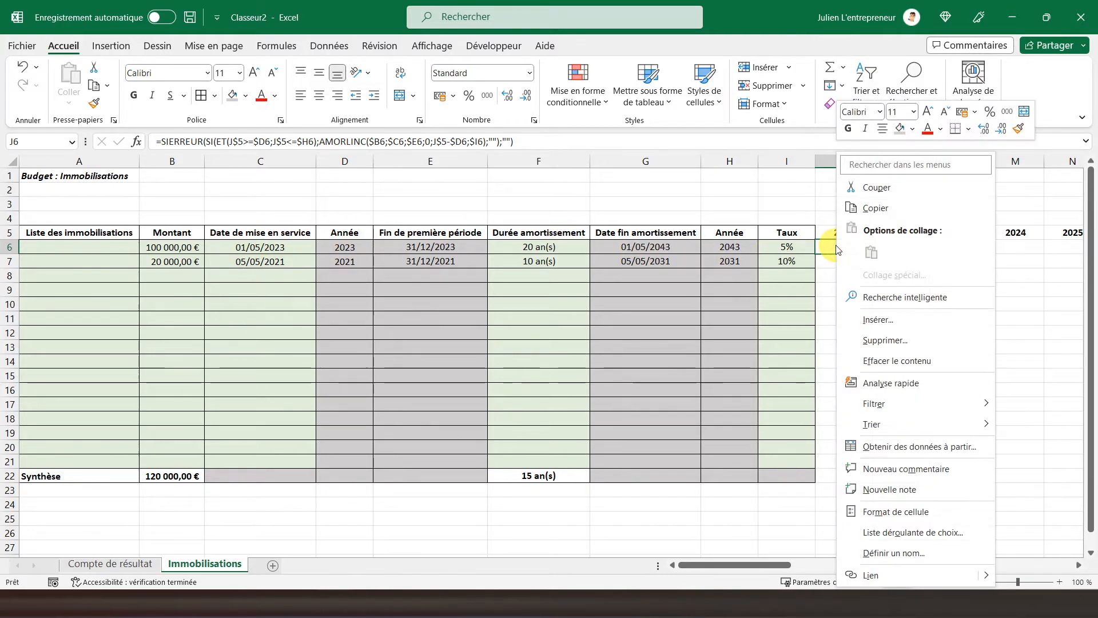
{"action": "left_click", "coordinate": [872, 212]}
{"action": "left_click_drag", "start_coordinate": [892, 247], "coordinate": [1012, 246]}
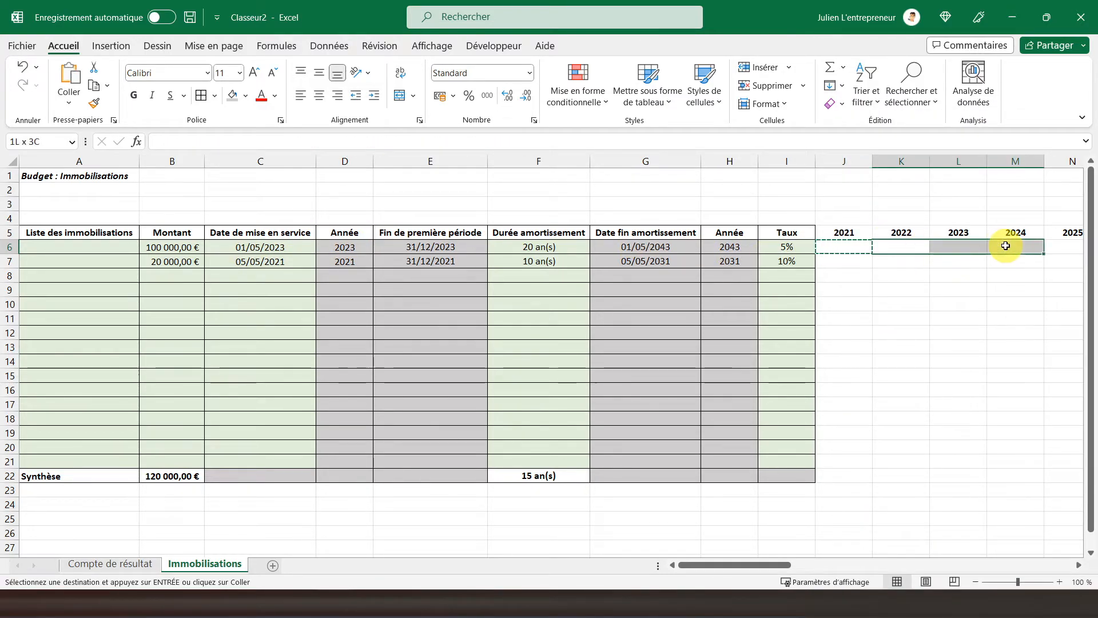
{"action": "right_click", "coordinate": [1009, 246]}
{"action": "left_click", "coordinate": [924, 252]}
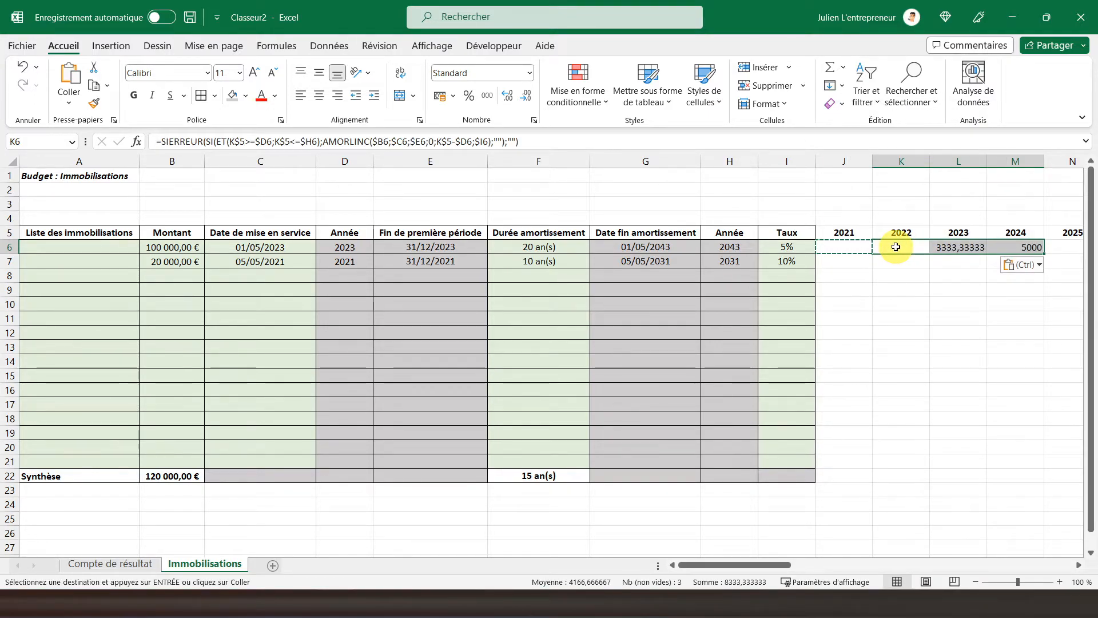
Step: Paste the copied J6 depreciation formula over the whole schedule range J6:BH21
{"action": "left_click", "coordinate": [850, 248]}
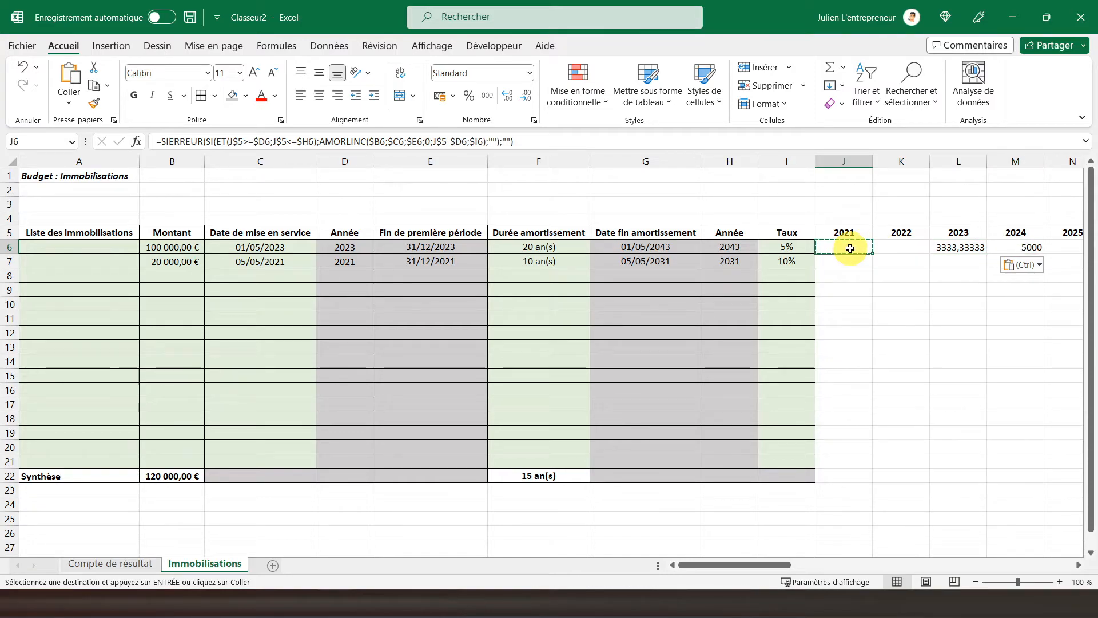
{"action": "key", "text": "Up"}
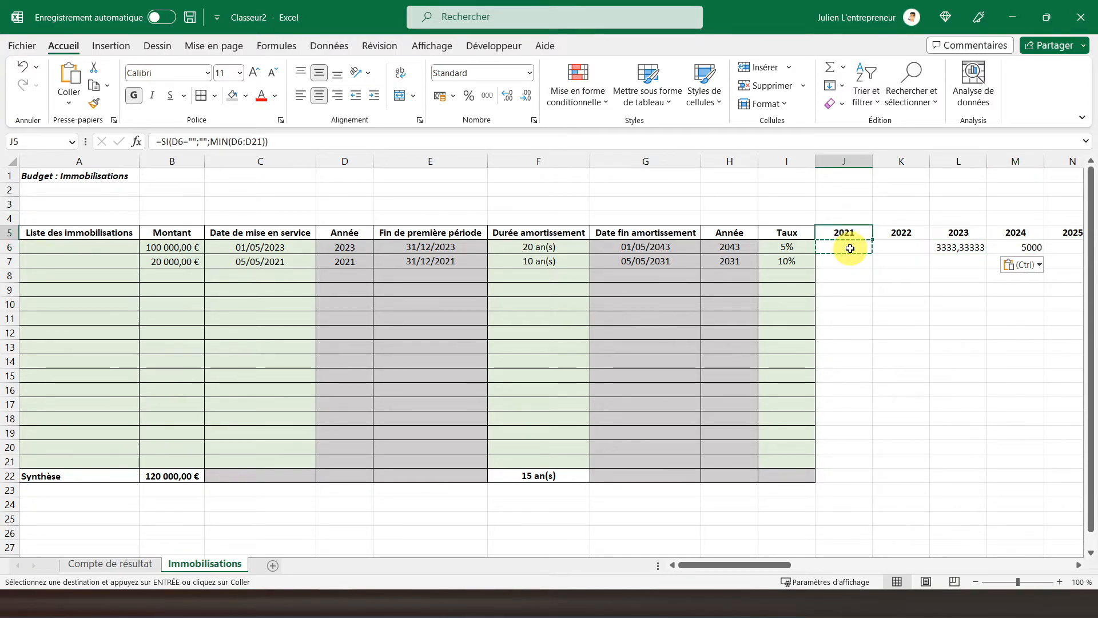
{"action": "key", "text": "ctrl+Right"}
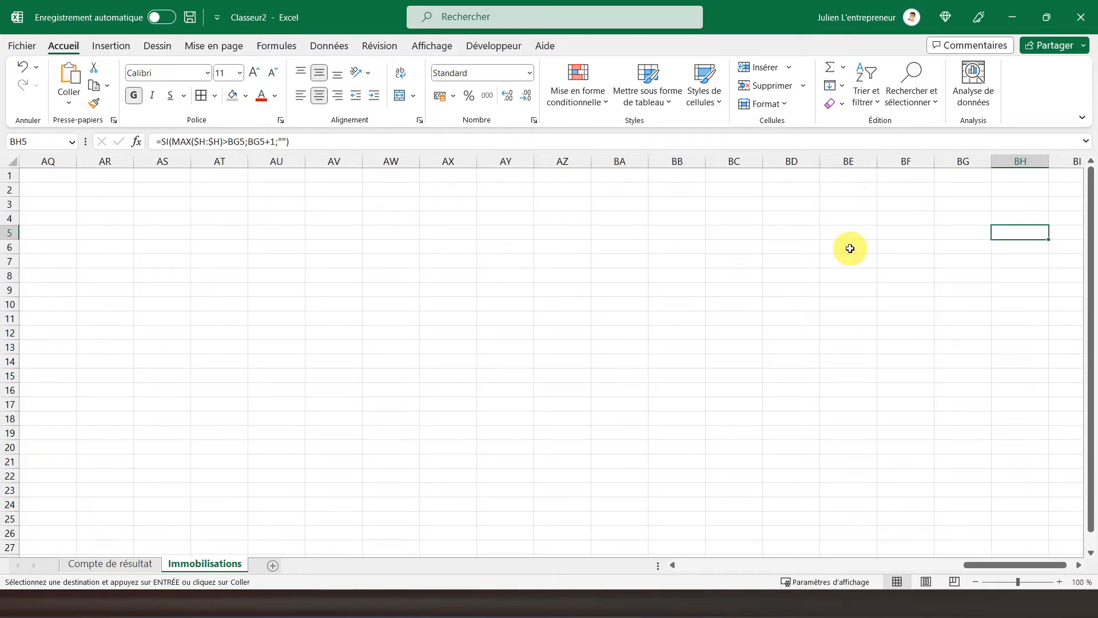
{"action": "key", "text": "ctrl+Left"}
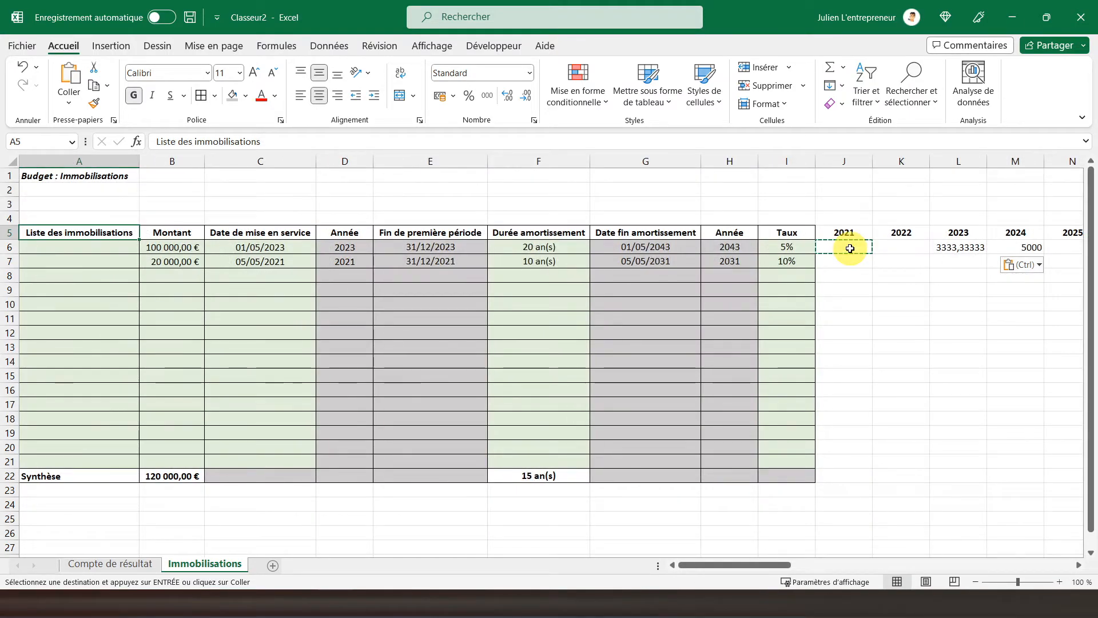
{"action": "key", "text": "ctrl+Right"}
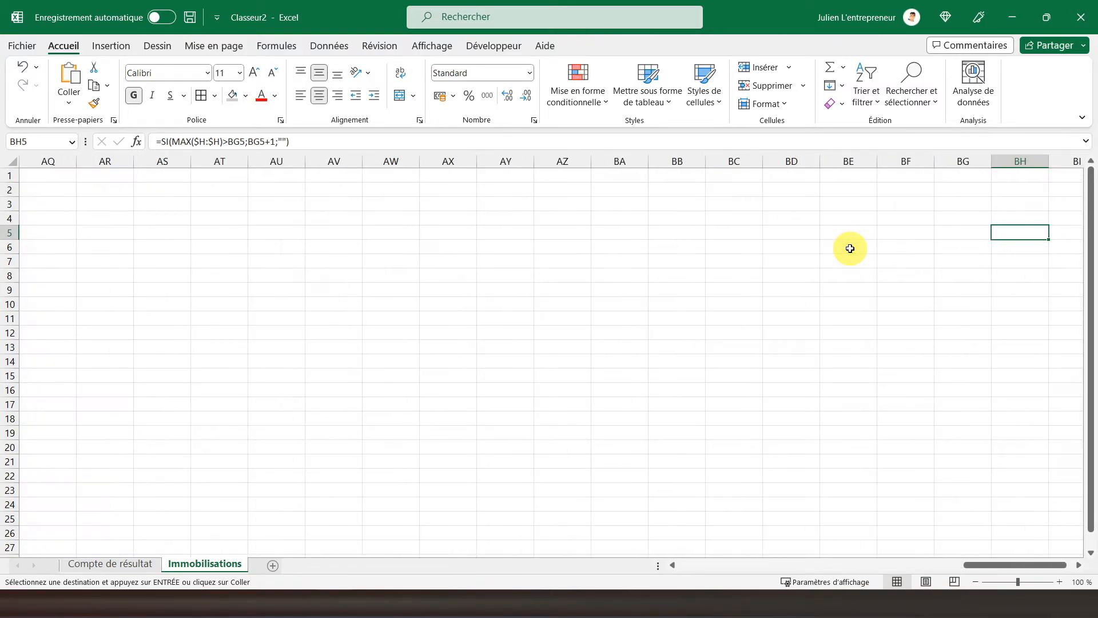
{"action": "key", "text": "Down"}
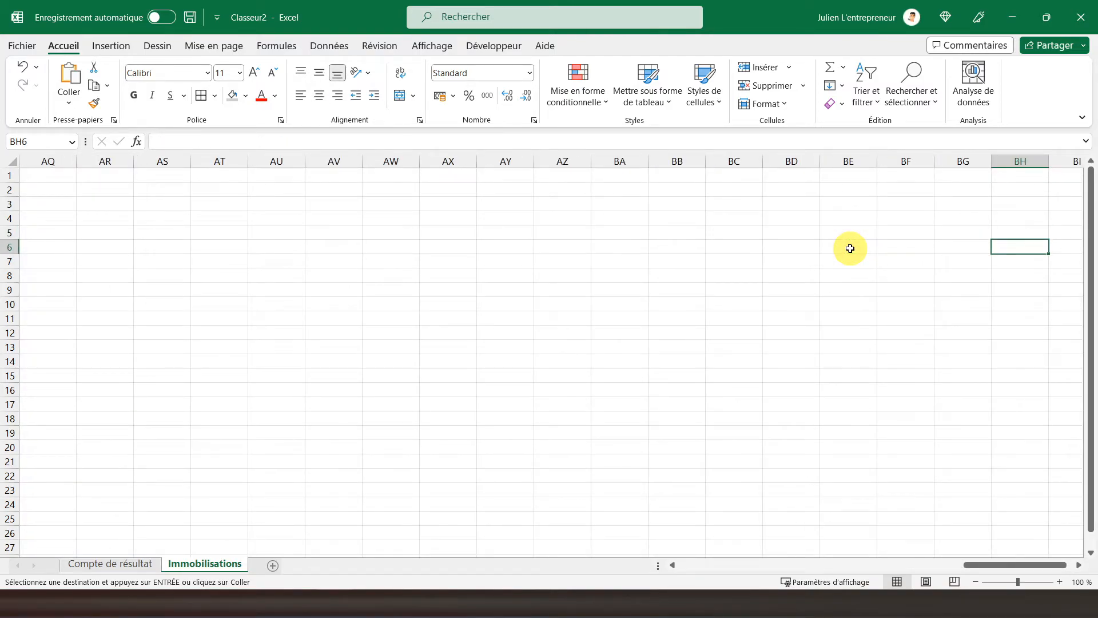
{"action": "key", "text": "Up"}
{"action": "key", "text": "ctrl+Left"}
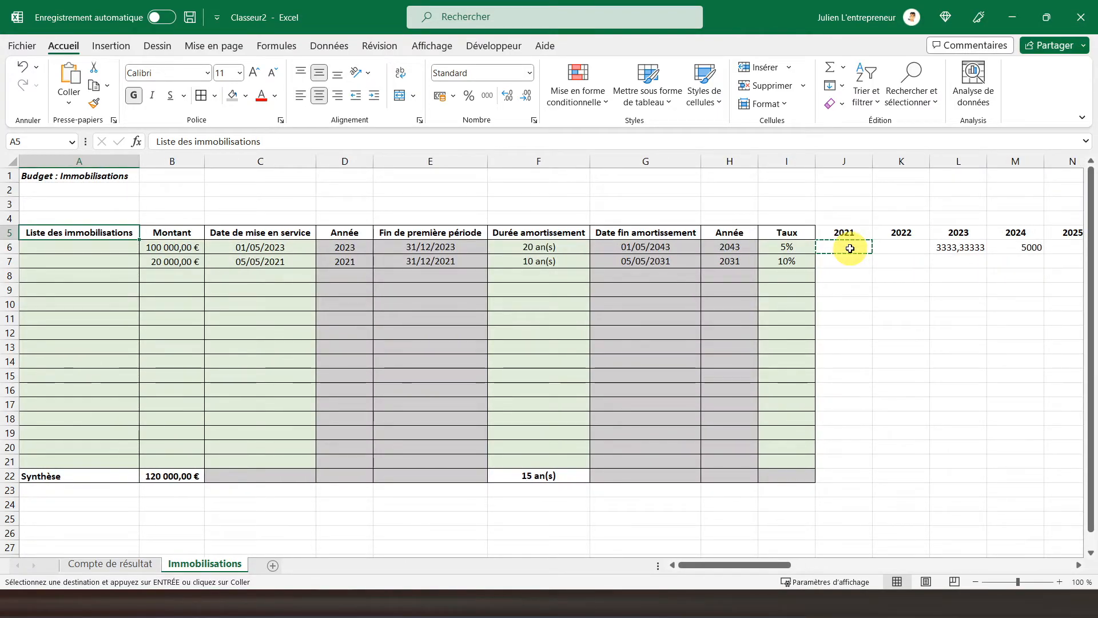
{"action": "key", "text": "ctrl+Right"}
{"action": "key", "text": "Down"}
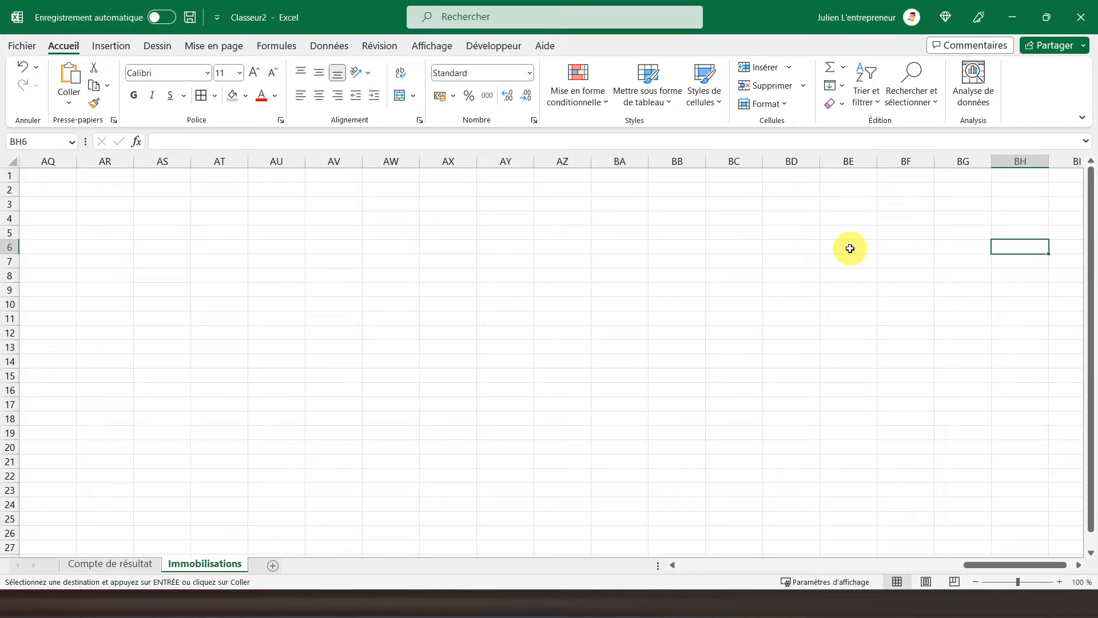
{"action": "key", "text": "shift+Down"}
{"action": "key", "text": "shift+Down"}
{"action": "key", "text": "shift+Down"}
{"action": "key", "text": "shift+Down"}
{"action": "key", "text": "shift+Down"}
{"action": "key", "text": "shift+Down"}
{"action": "key", "text": "shift+Down"}
{"action": "key", "text": "shift+Down"}
{"action": "key", "text": "shift+Down"}
{"action": "key", "text": "shift+Down"}
{"action": "key", "text": "shift+Down"}
{"action": "key", "text": "shift+Down"}
{"action": "key", "text": "shift+Down"}
{"action": "key", "text": "shift+Down"}
{"action": "key", "text": "shift+Down"}
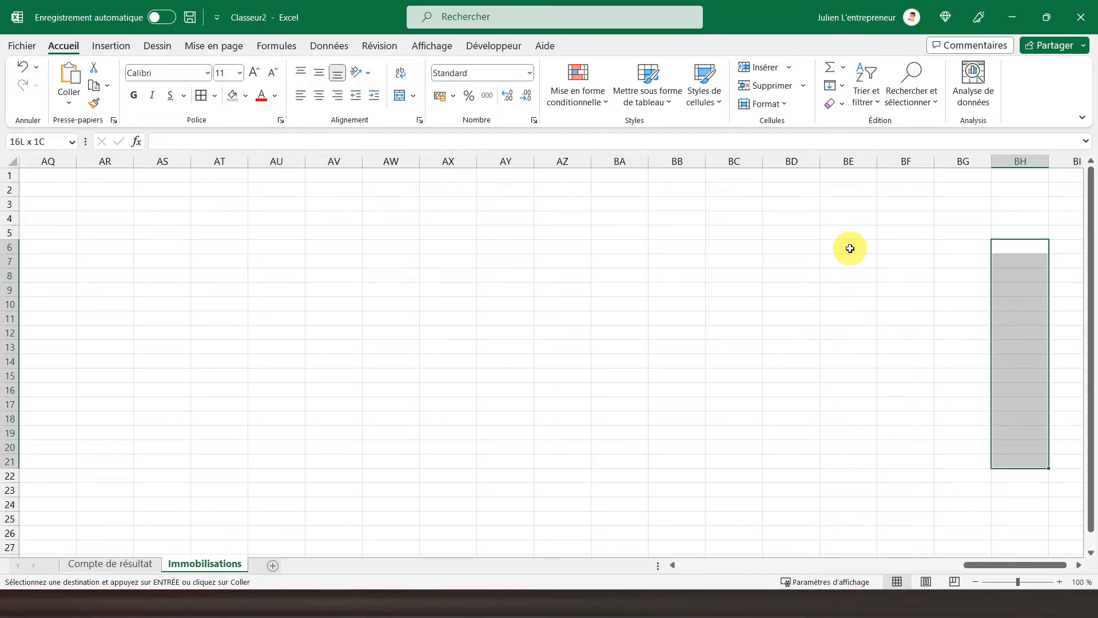
{"action": "key", "text": "ctrl+shift+Left"}
{"action": "key", "text": "shift+Left"}
{"action": "key", "text": "shift+Left"}
{"action": "key", "text": "shift+Left"}
{"action": "key", "text": "shift+Left"}
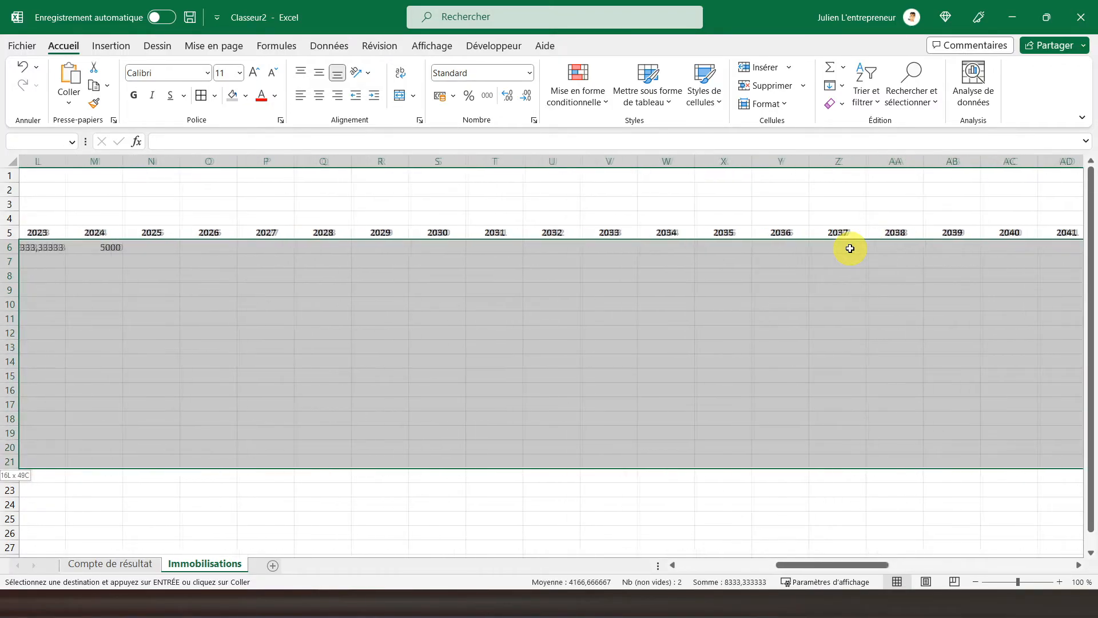
{"action": "key", "text": "shift+Right"}
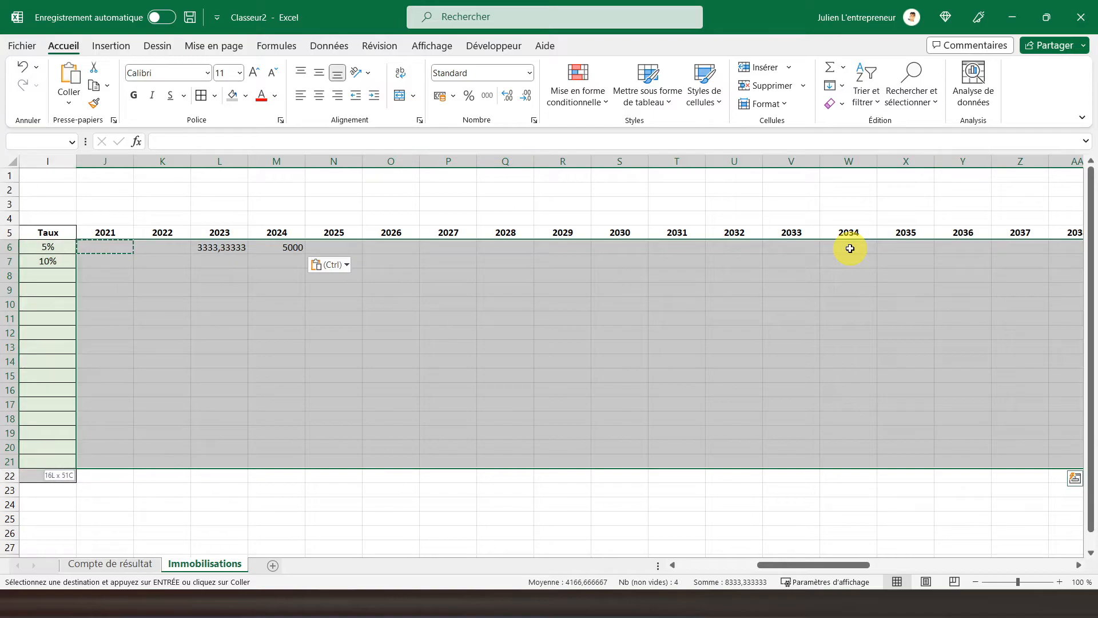
{"action": "key", "text": "ctrl+v"}
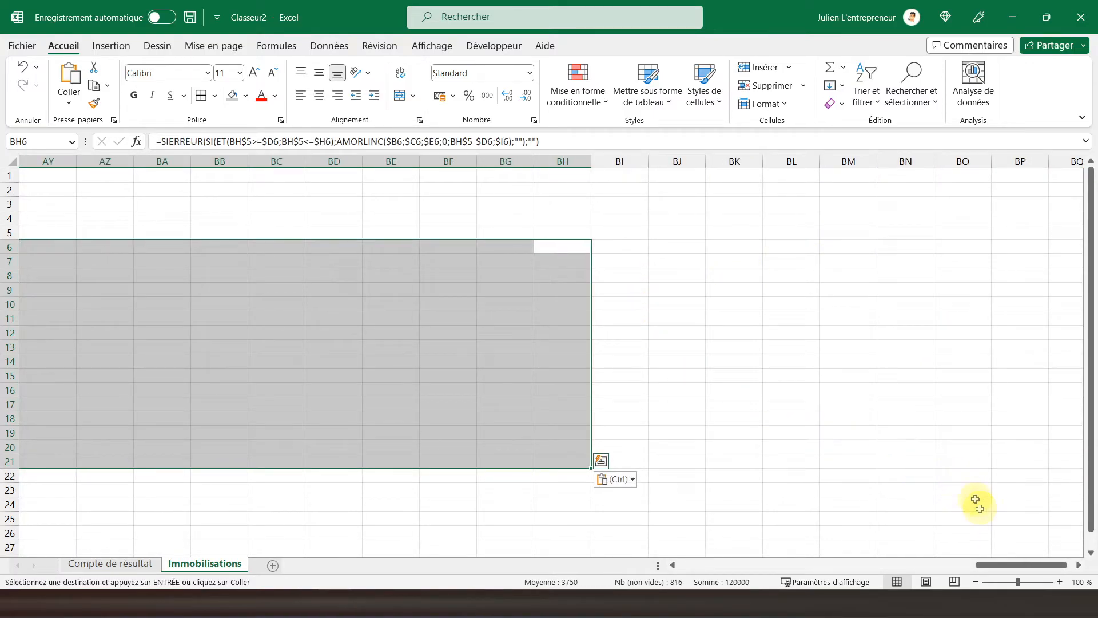
Step: Examine the second asset's yearly depreciation along row 7 and check the sum of J7:T7 against its amount
{"action": "left_click_drag", "start_coordinate": [1000, 565], "coordinate": [635, 565]}
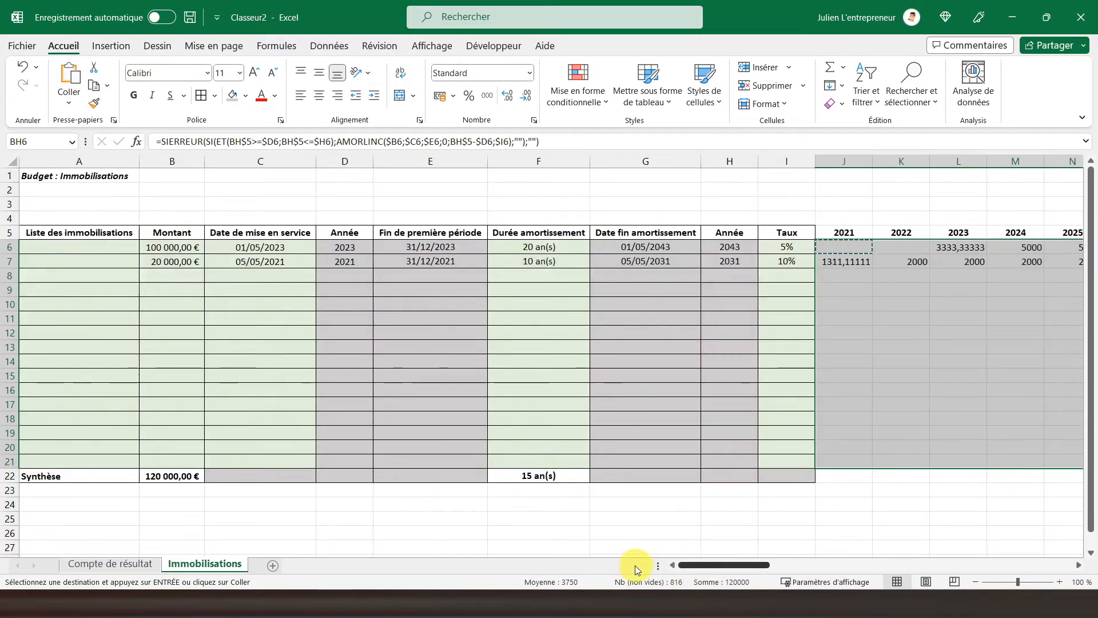
{"action": "left_click", "coordinate": [831, 271]}
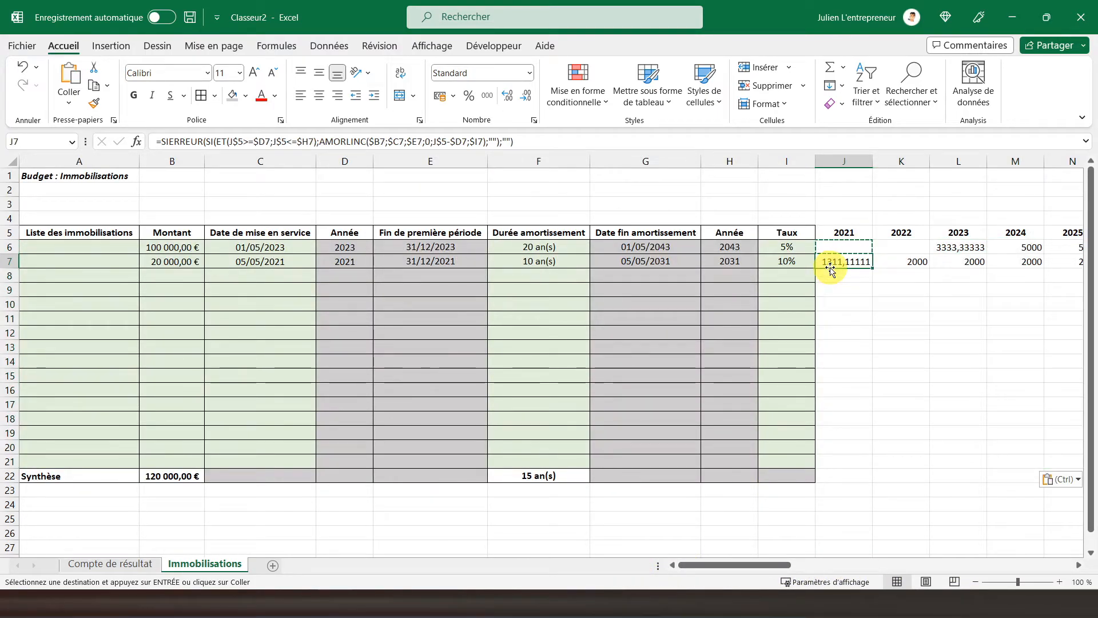
{"action": "key", "text": "Right"}
{"action": "key", "text": "Right"}
{"action": "key", "text": "Right"}
{"action": "key", "text": "Right"}
{"action": "key", "text": "Right"}
{"action": "key", "text": "Right"}
{"action": "key", "text": "Right"}
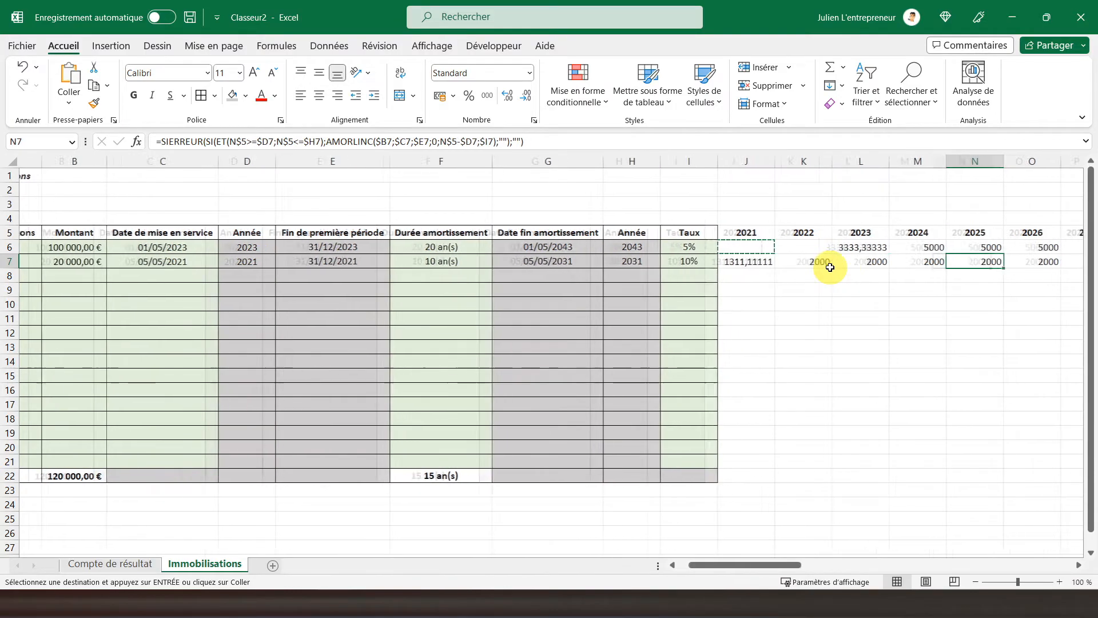
{"action": "key", "text": "Right"}
{"action": "key", "text": "Right"}
{"action": "key", "text": "Right"}
{"action": "key", "text": "Right"}
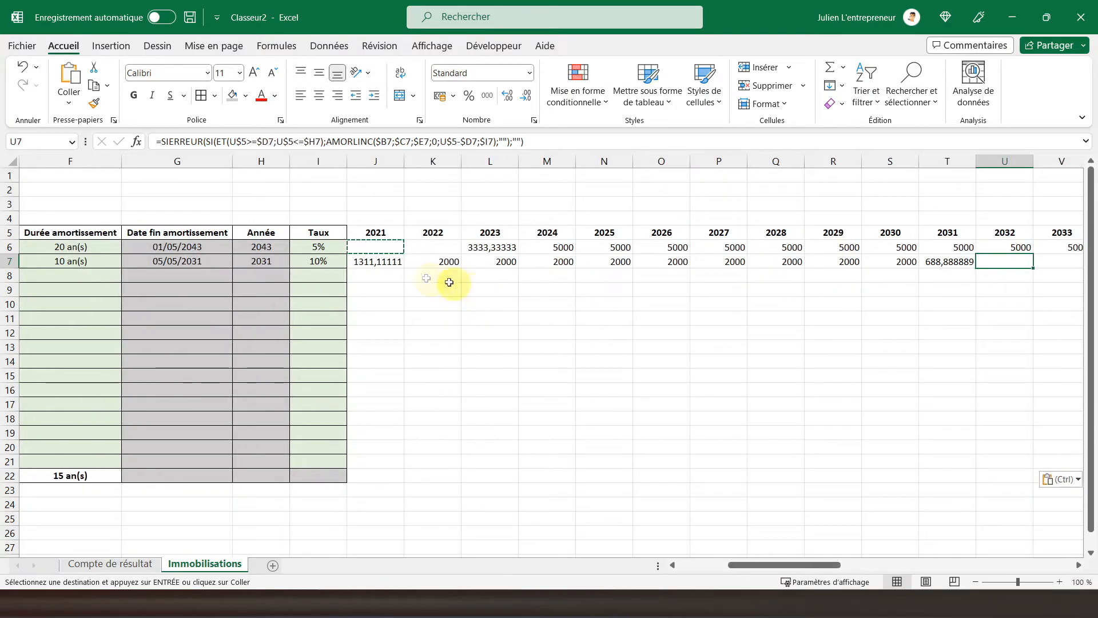
{"action": "left_click_drag", "start_coordinate": [385, 267], "coordinate": [964, 267]}
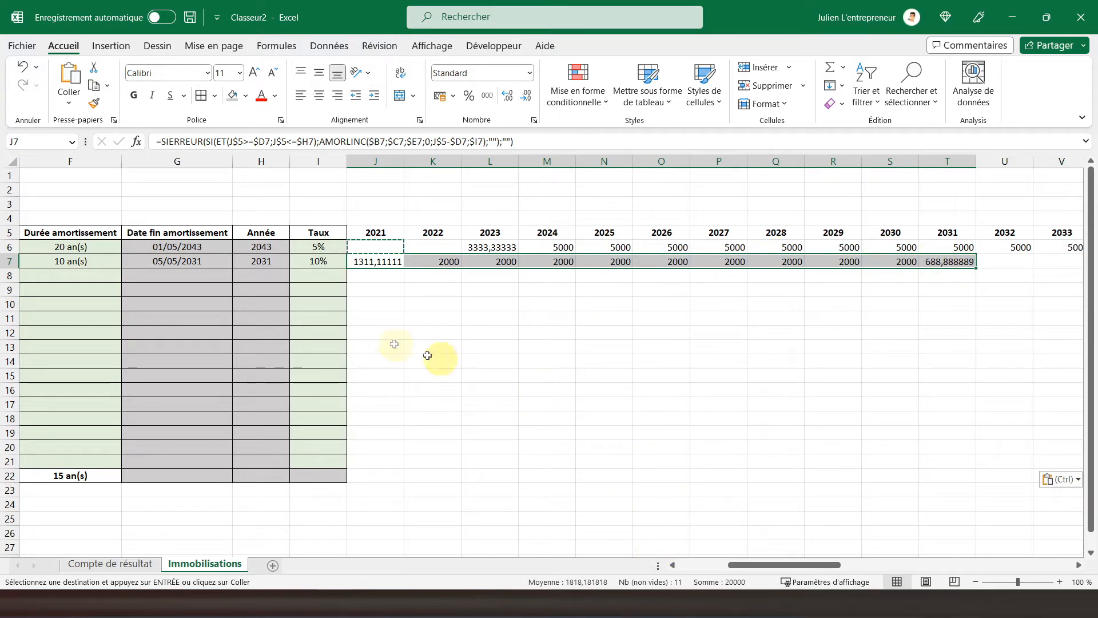
{"action": "scroll", "coordinate": [790, 564], "scroll_direction": "left", "scroll_amount": 2}
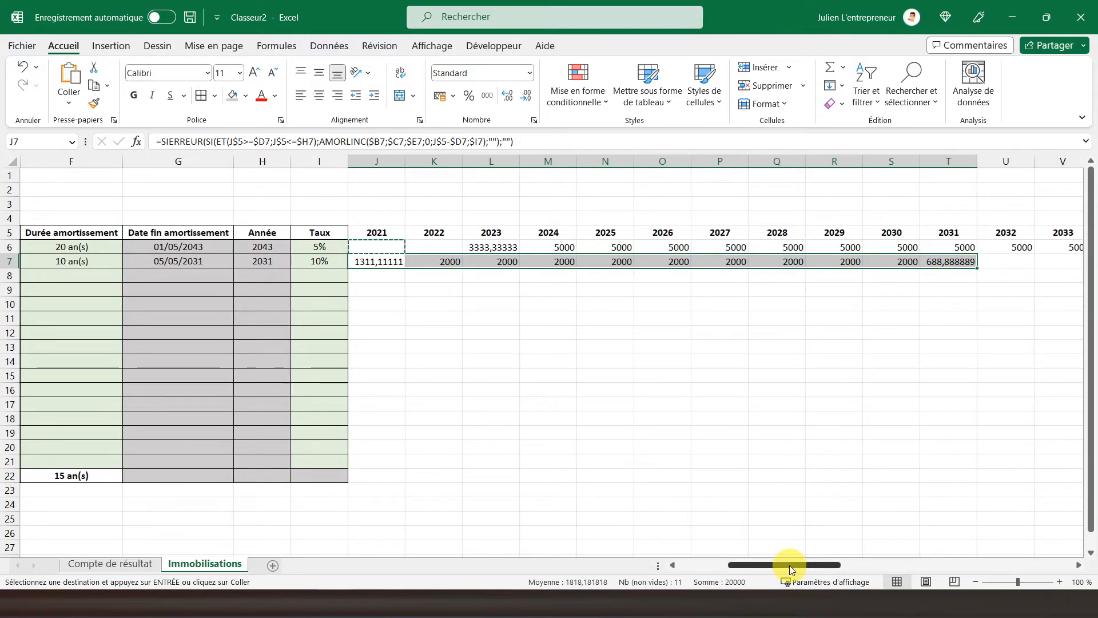
{"action": "scroll", "coordinate": [711, 563], "scroll_direction": "left", "scroll_amount": 4}
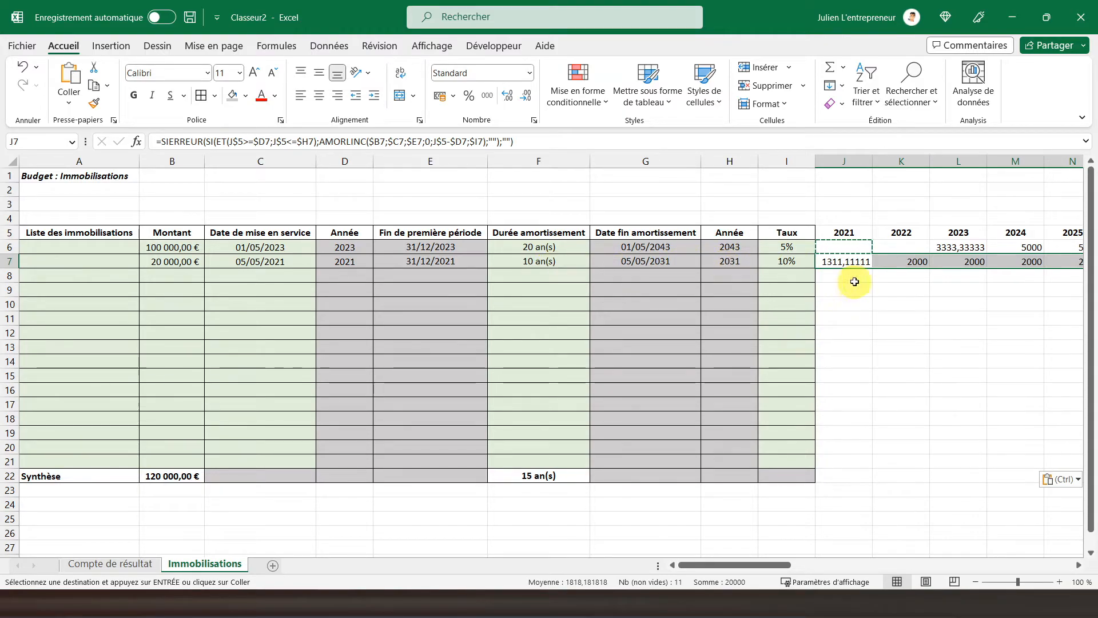
Step: Format the depreciation schedule range J6:BH27 as euro accounting amounts with no decimals
{"action": "key", "text": "ctrl+Right"}
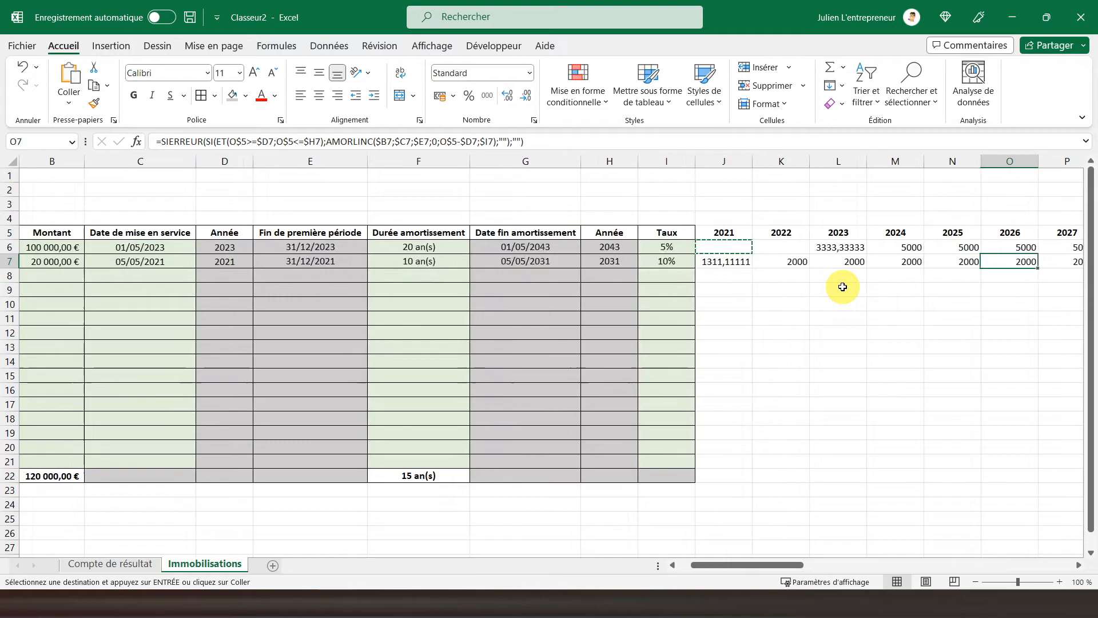
{"action": "key", "text": "Right"}
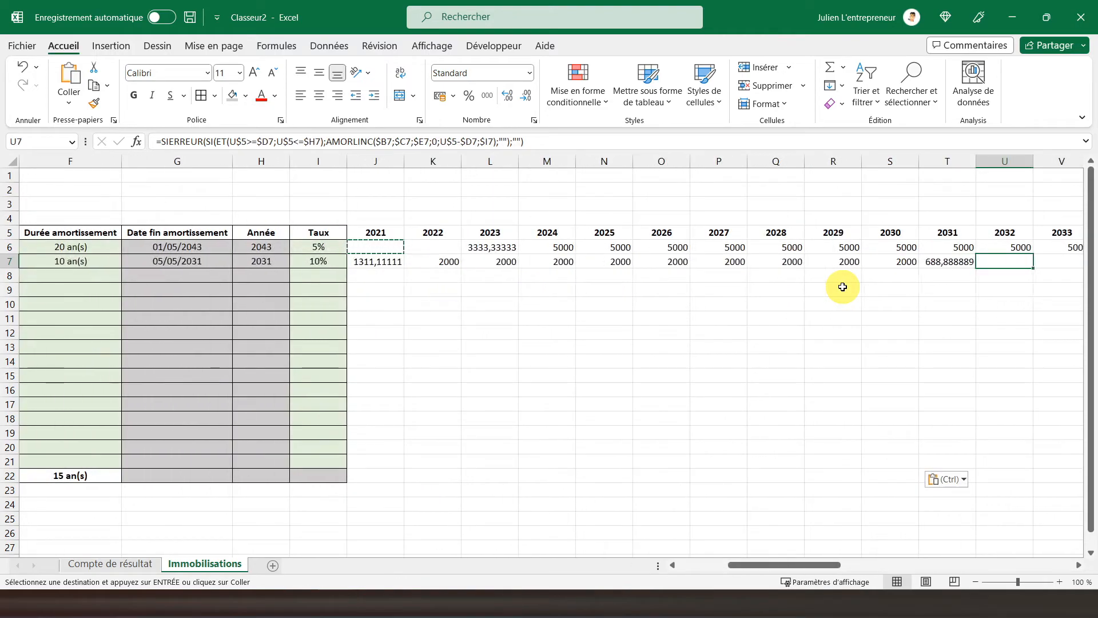
{"action": "left_click", "coordinate": [372, 246]}
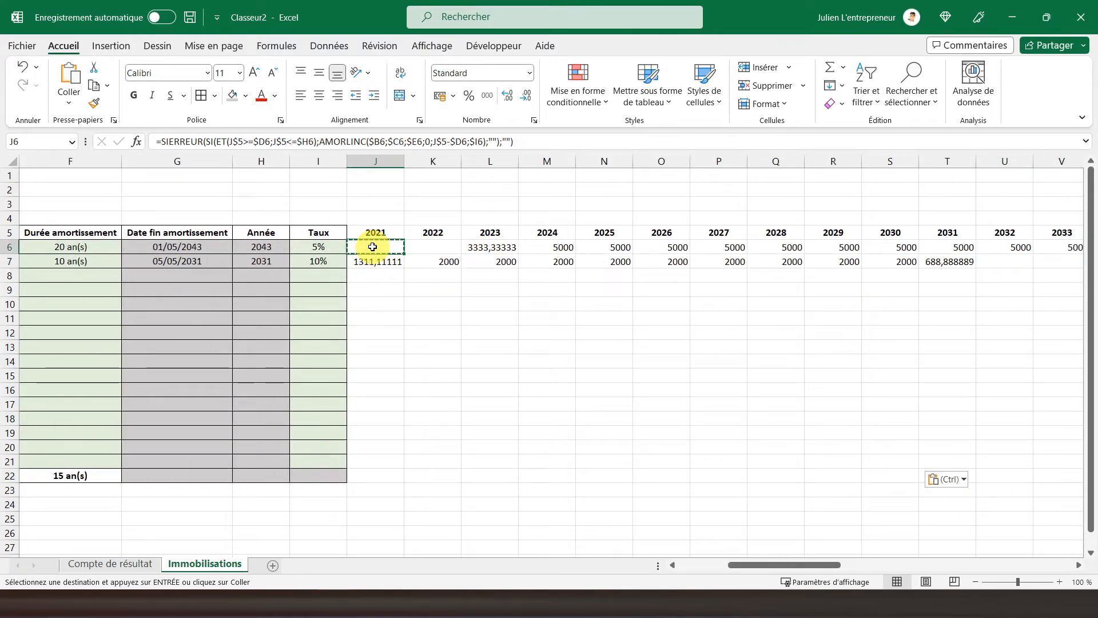
{"action": "key", "text": "ctrl+shift+Right"}
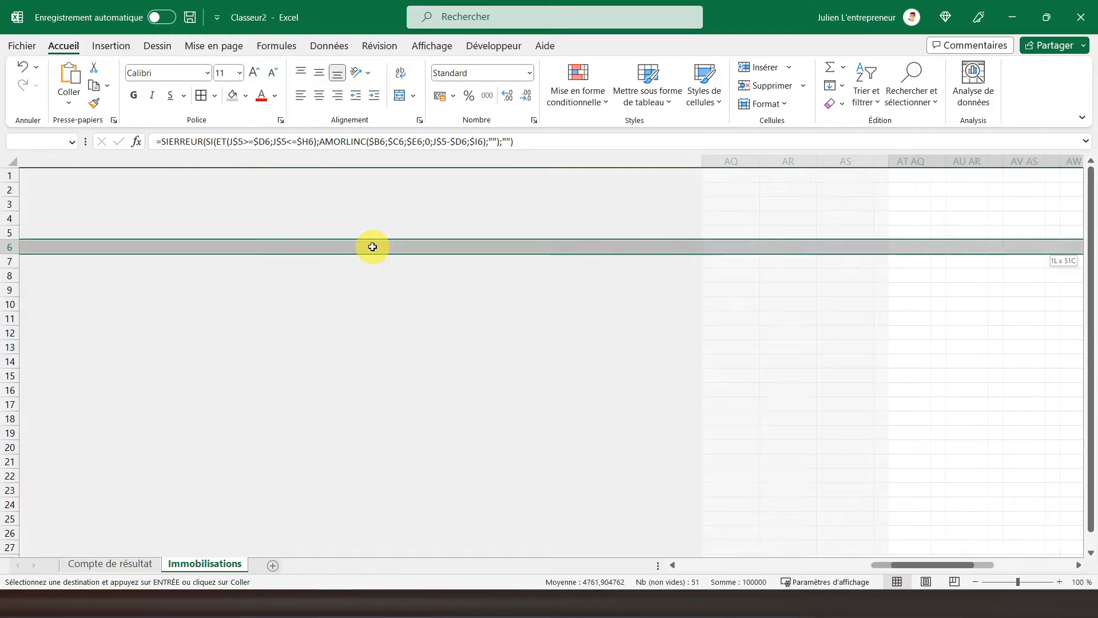
{"action": "key", "text": "shift+Down"}
{"action": "key", "text": "shift+Down"}
{"action": "key", "text": "shift+Down"}
{"action": "key", "text": "shift+Down"}
{"action": "key", "text": "shift+Down"}
{"action": "key", "text": "shift+Down"}
{"action": "key", "text": "shift+Down"}
{"action": "key", "text": "shift+Down"}
{"action": "key", "text": "shift+Down"}
{"action": "key", "text": "shift+Down"}
{"action": "key", "text": "shift+Down"}
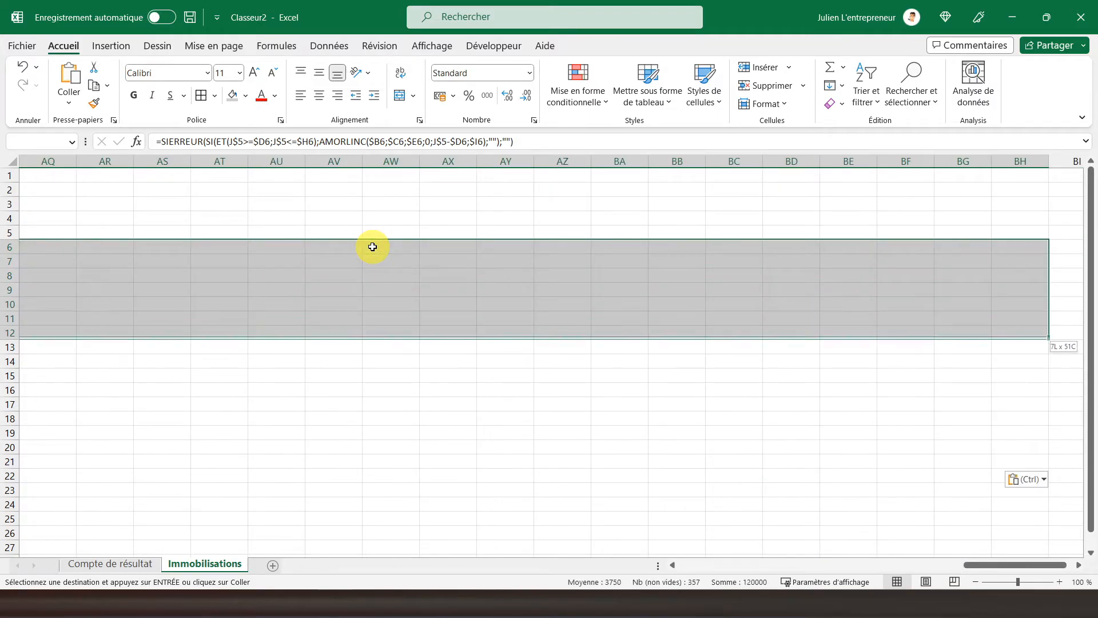
{"action": "key", "text": "shift+Down"}
{"action": "key", "text": "shift+Down"}
{"action": "key", "text": "shift+Down"}
{"action": "key", "text": "shift+Down"}
{"action": "key", "text": "shift+Down"}
{"action": "key", "text": "shift+Down"}
{"action": "key", "text": "shift+Down"}
{"action": "key", "text": "shift+Down"}
{"action": "key", "text": "shift+Down"}
{"action": "key", "text": "shift+Down"}
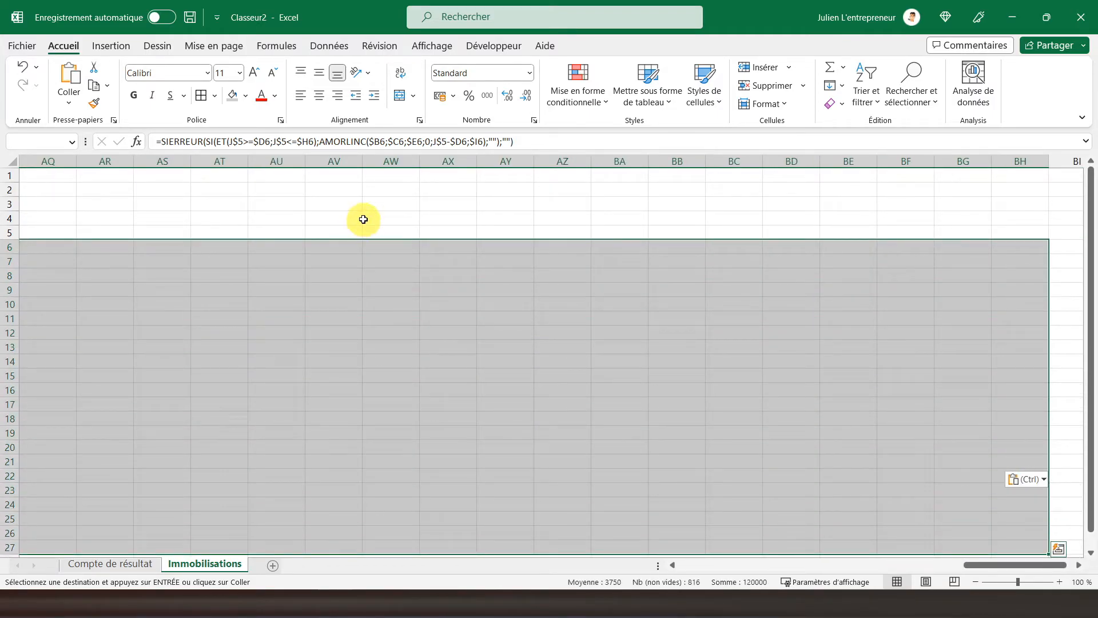
{"action": "left_click", "coordinate": [438, 96]}
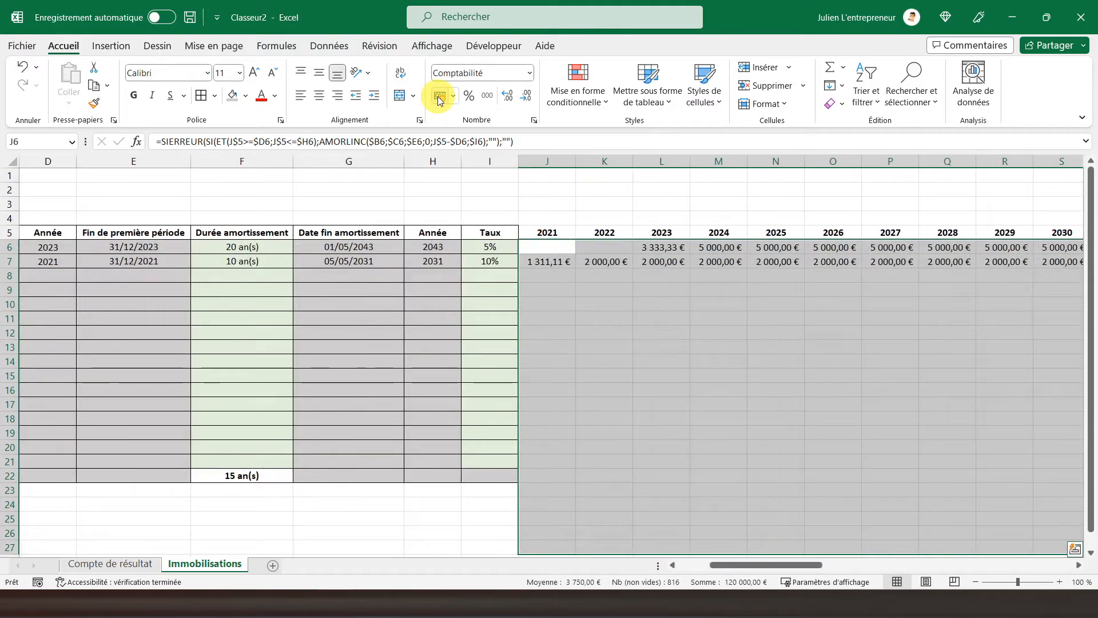
{"action": "left_click", "coordinate": [527, 97]}
{"action": "left_click", "coordinate": [527, 98]}
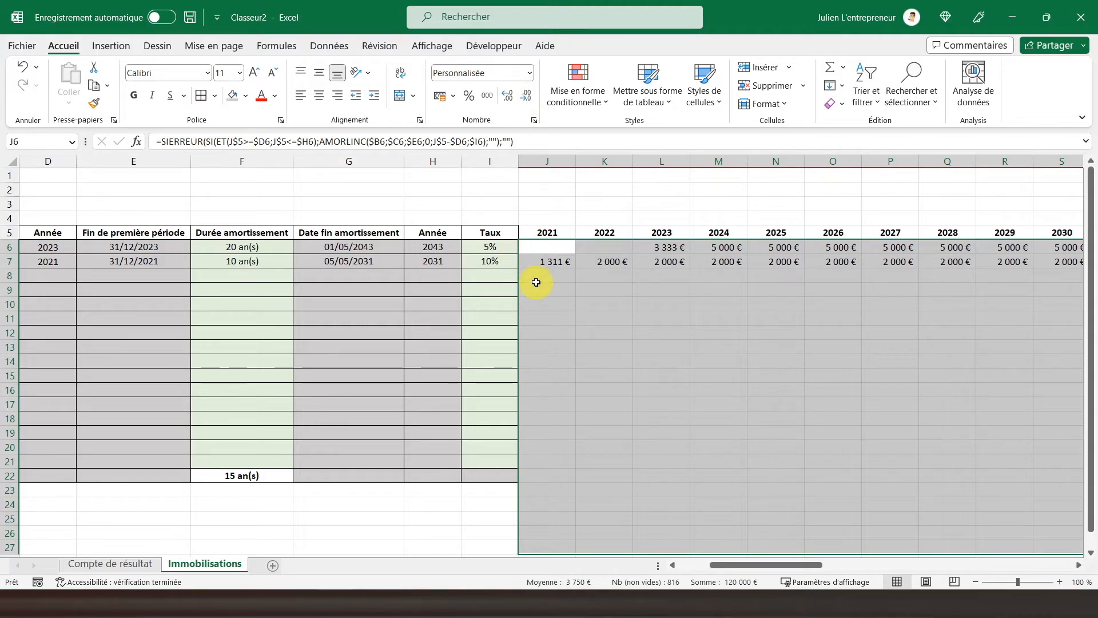
Step: Enter =SI(J5="";"";SOMME(J6:J21)) in J22 to total the first year's depreciation in the Synthèse row
{"action": "left_click", "coordinate": [539, 472]}
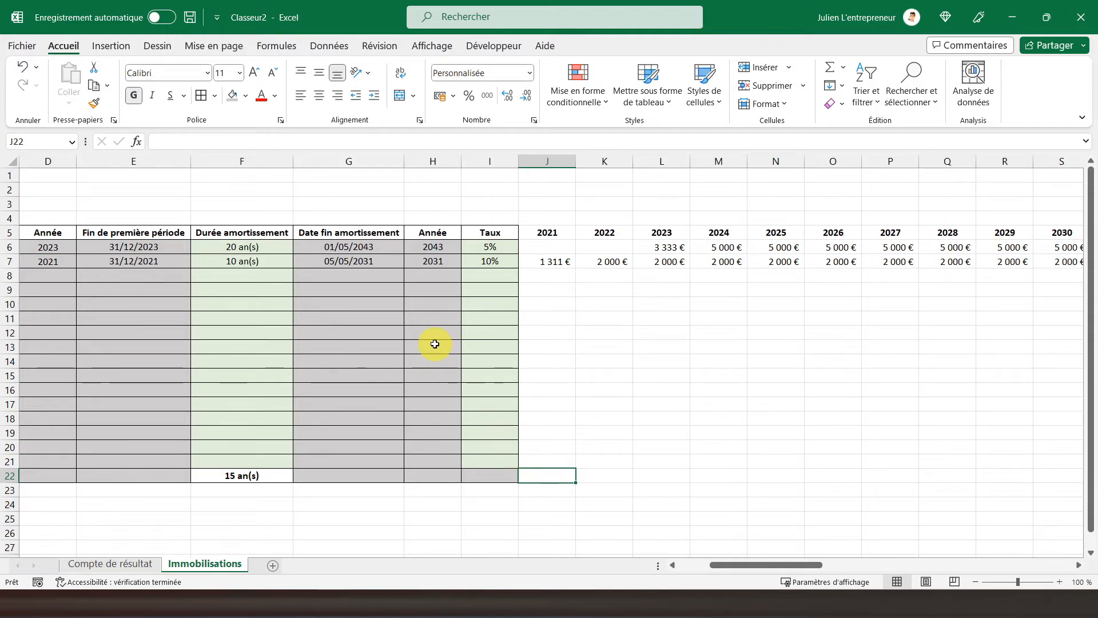
{"action": "type", "text": "=si("}
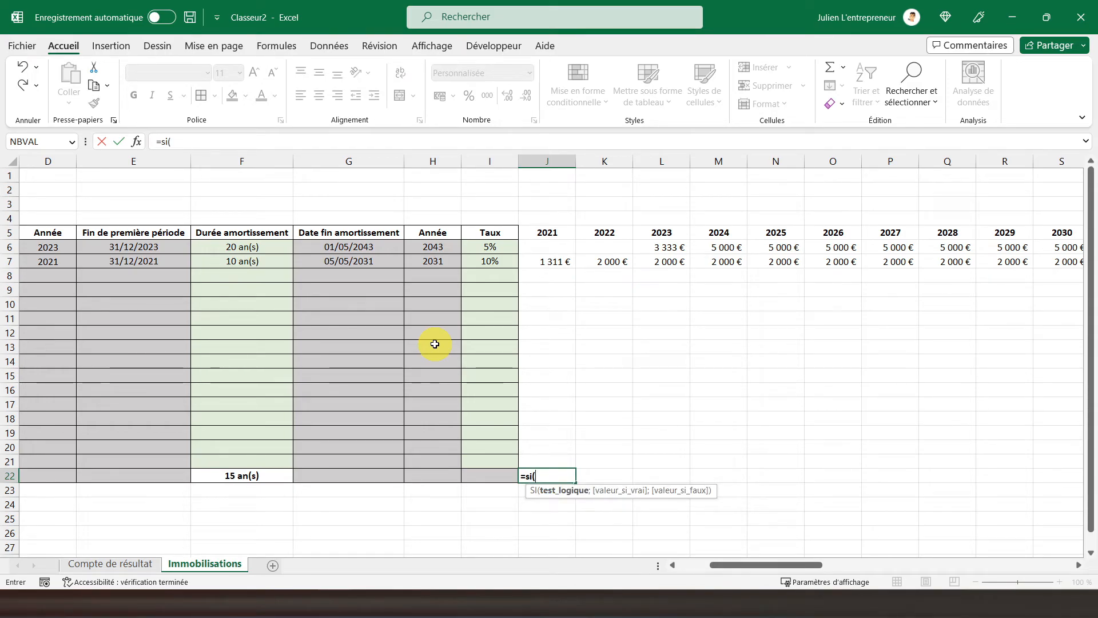
{"action": "left_click", "coordinate": [554, 231]}
{"action": "type", "text": "=\"\";\""}
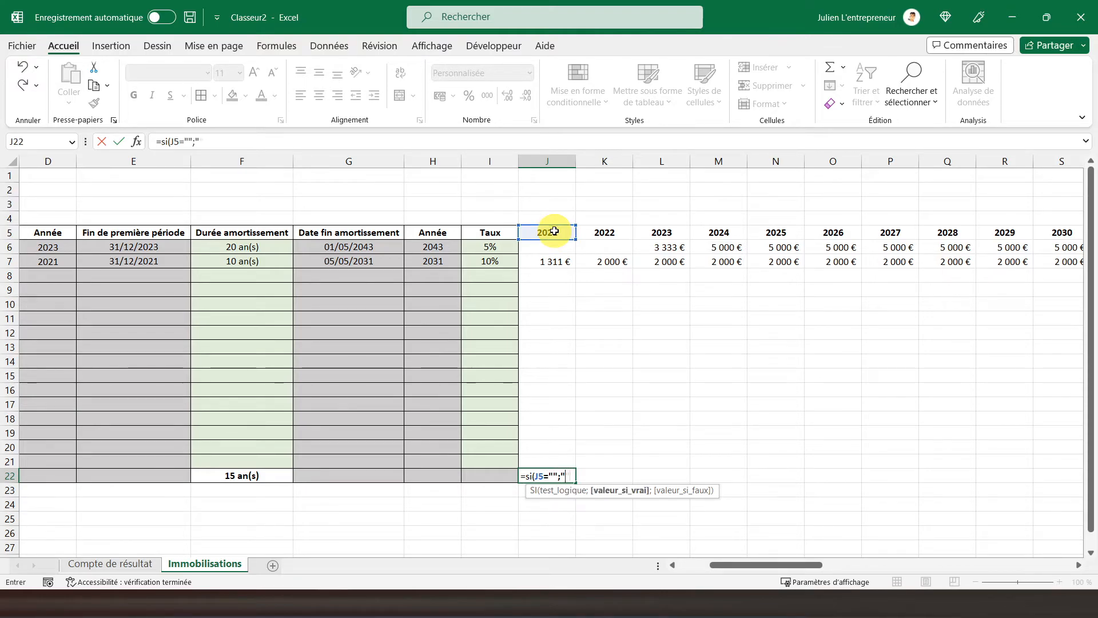
{"action": "type", "text": "\";"}
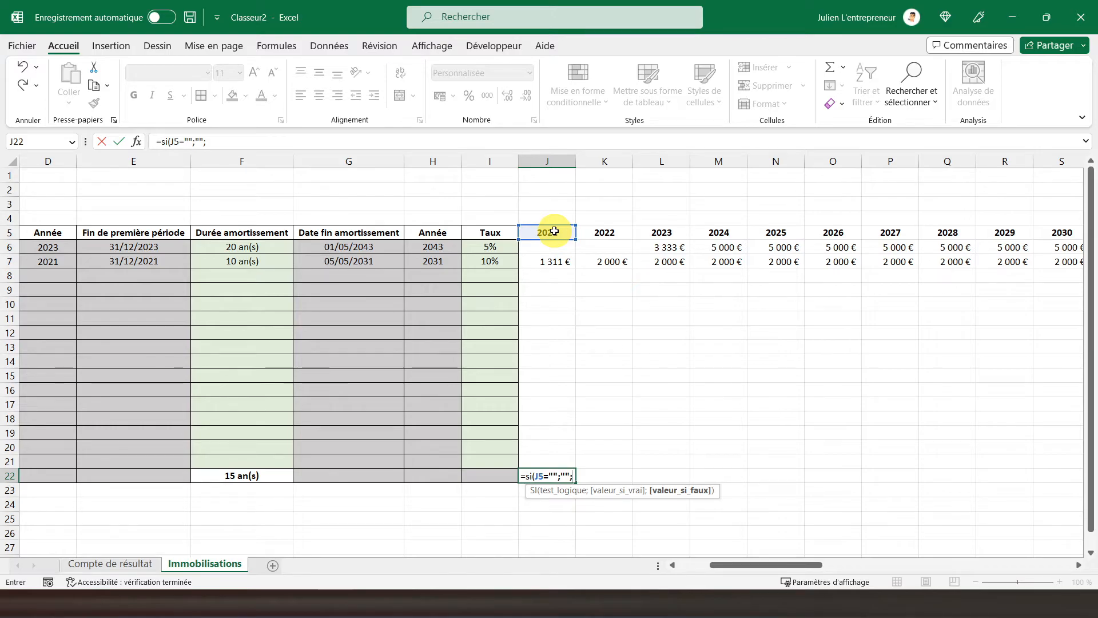
{"action": "type", "text": "so"}
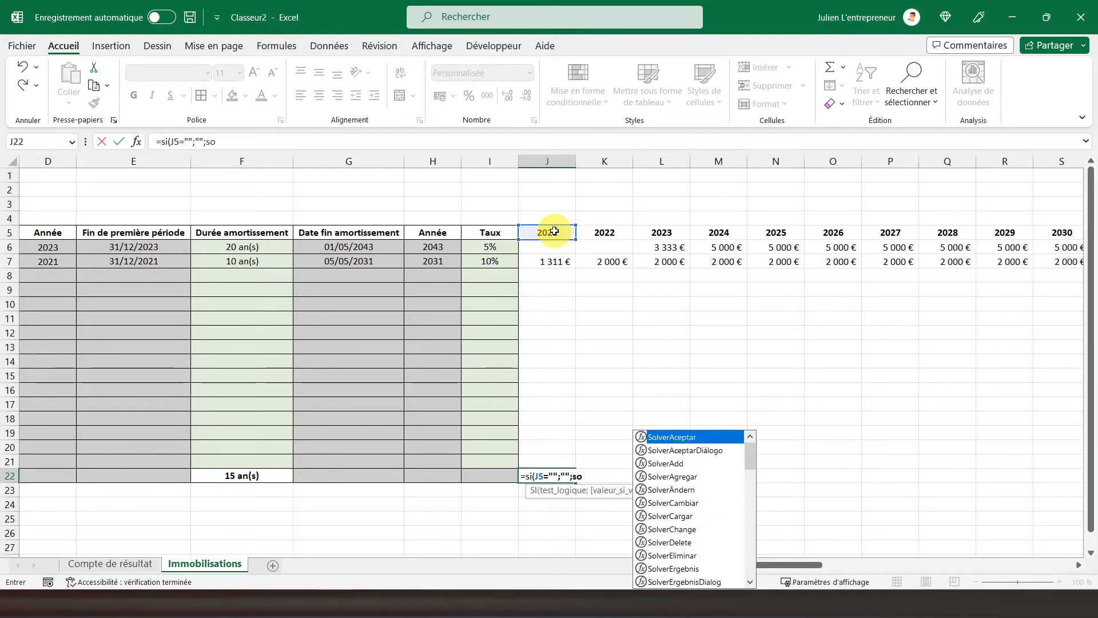
{"action": "type", "text": "mme("}
{"action": "left_click_drag", "start_coordinate": [542, 248], "coordinate": [535, 463]}
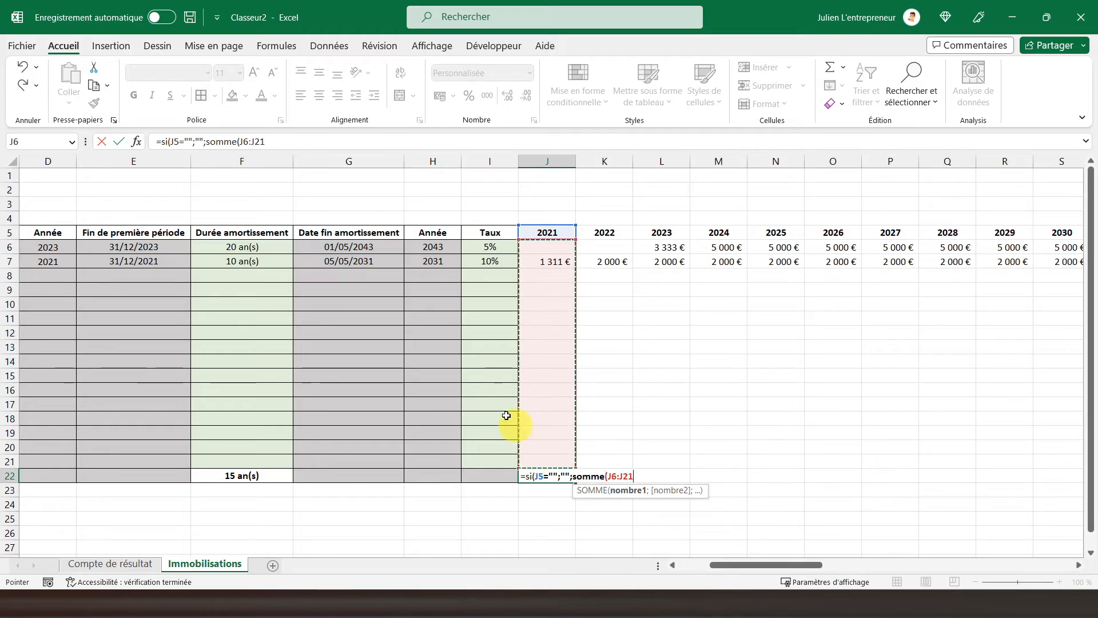
{"action": "type", "text": ")"}
{"action": "left_click", "coordinate": [482, 380]}
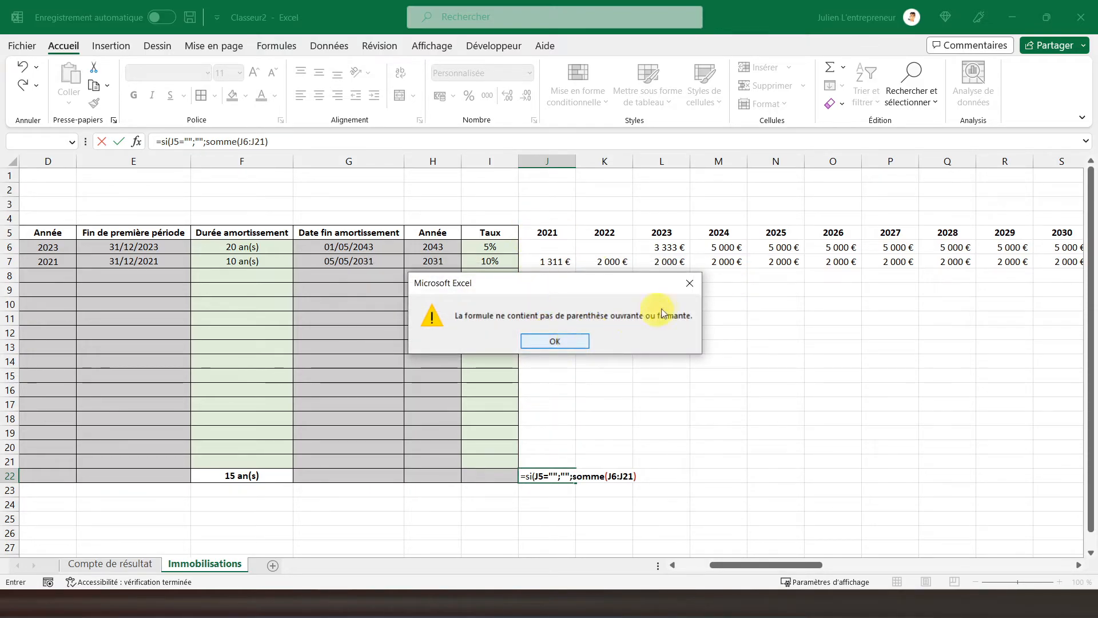
{"action": "left_click", "coordinate": [689, 284]}
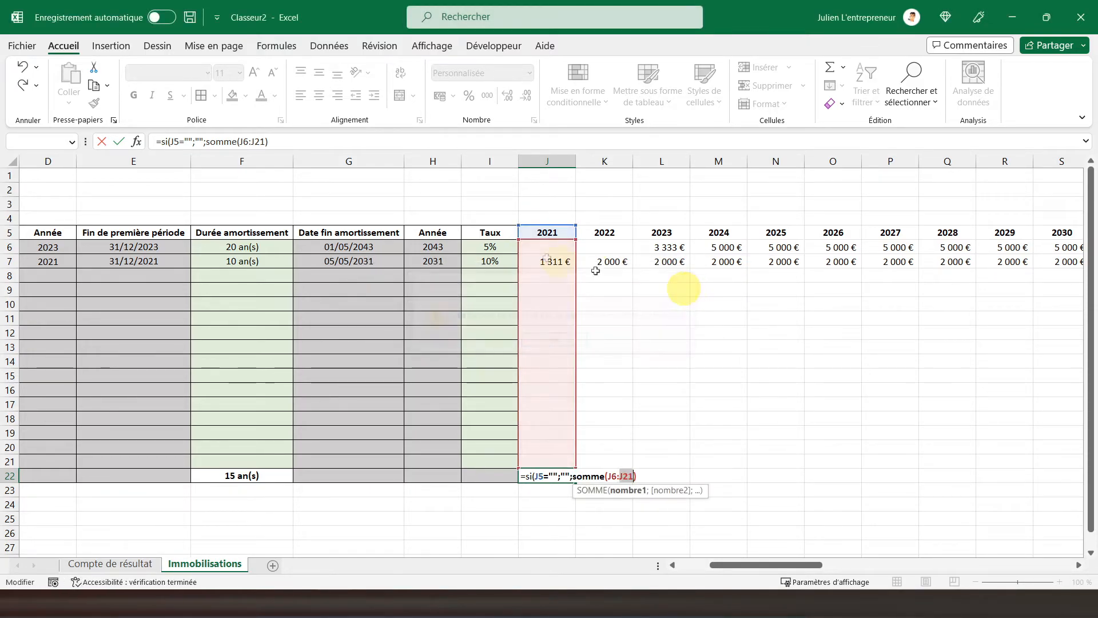
{"action": "left_click", "coordinate": [282, 137]}
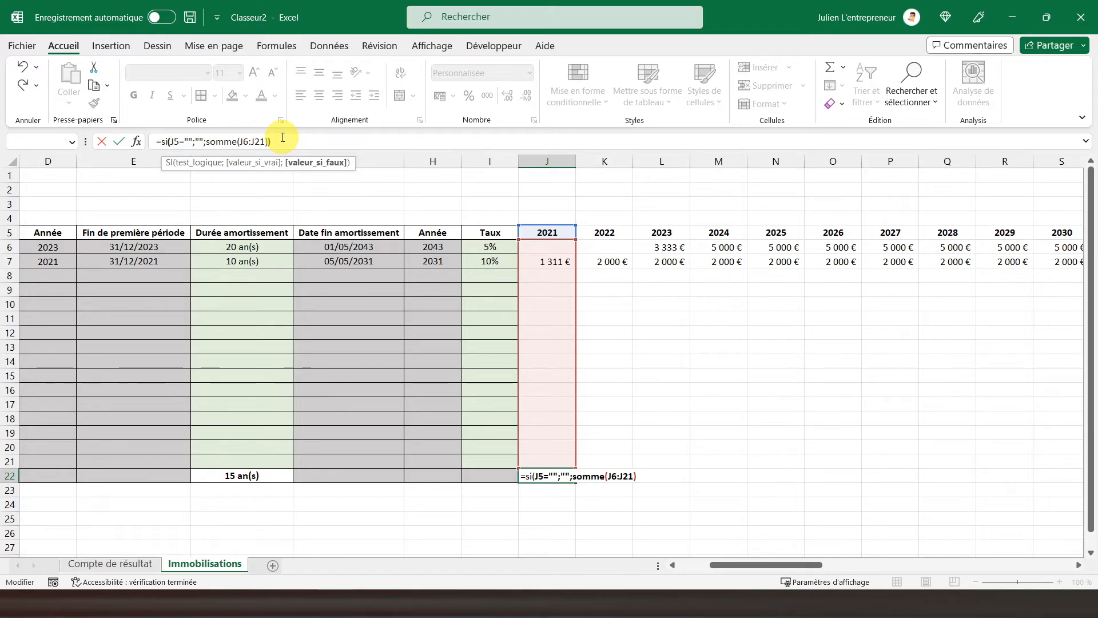
{"action": "key", "text": "Return"}
Step: Copy the J22 total formula across the Synthèse row into K22:BH22 and check K22
{"action": "left_click", "coordinate": [569, 478]}
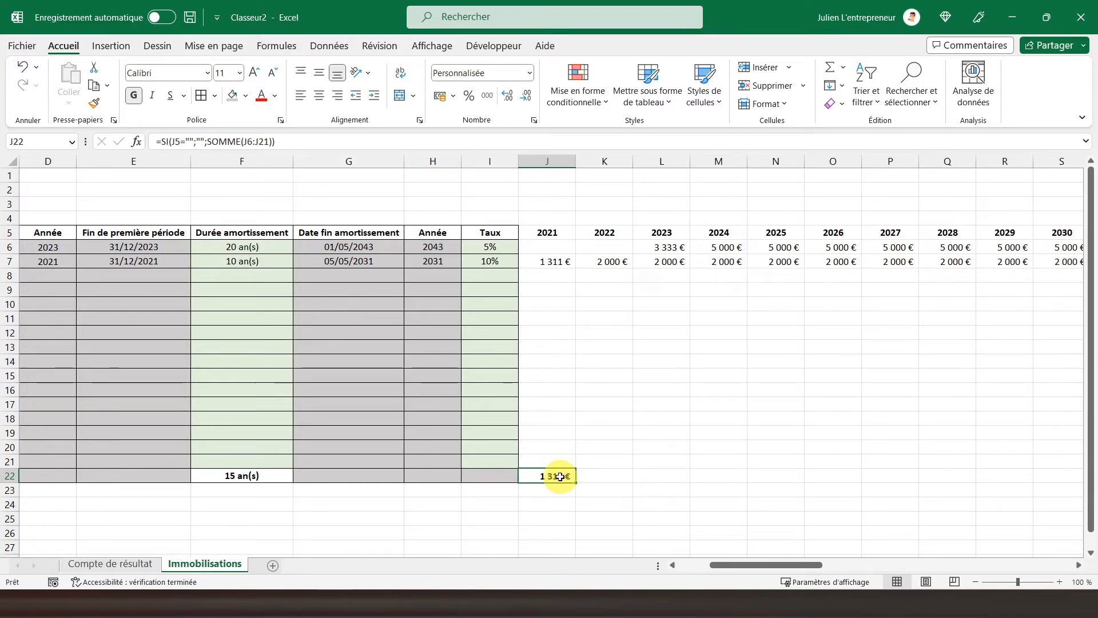
{"action": "key", "text": "ctrl+c"}
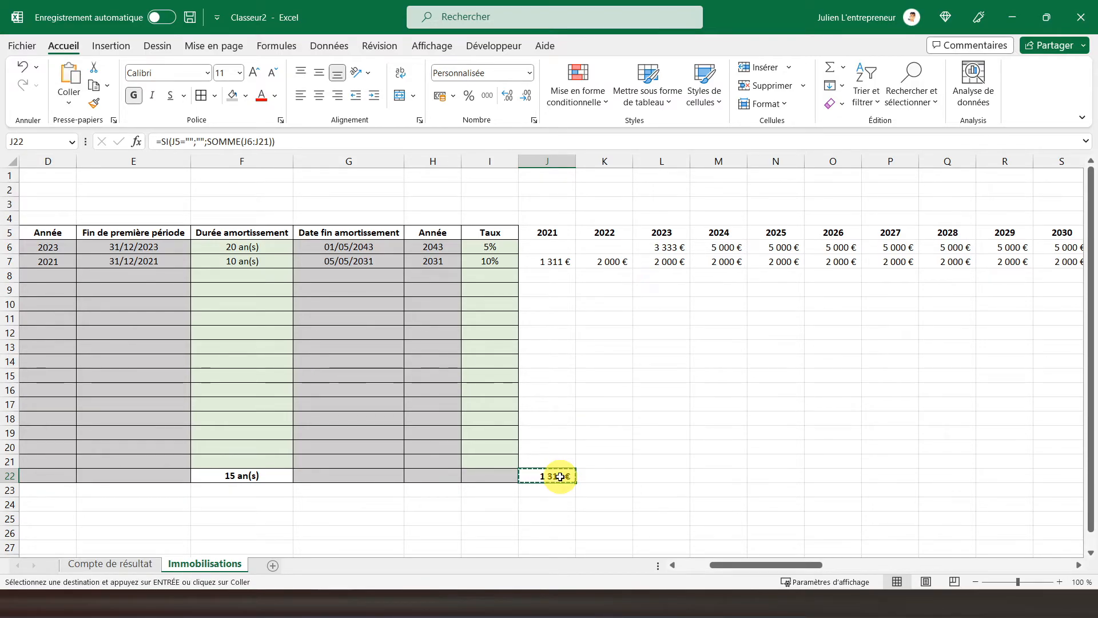
{"action": "key", "text": "Up"}
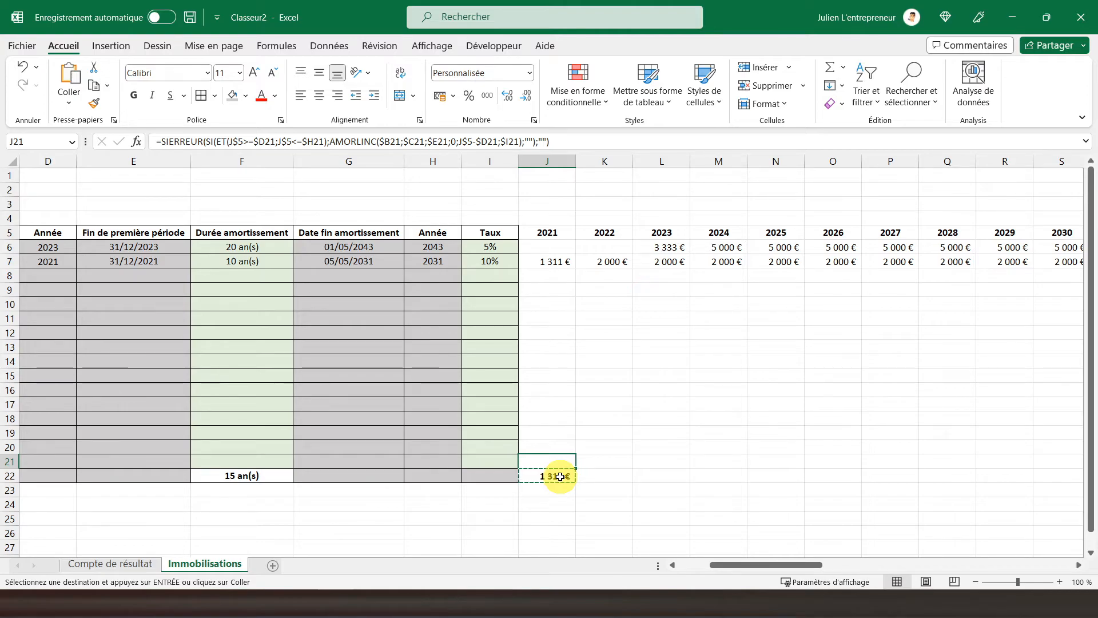
{"action": "key", "text": "ctrl+Right"}
{"action": "key", "text": "Down"}
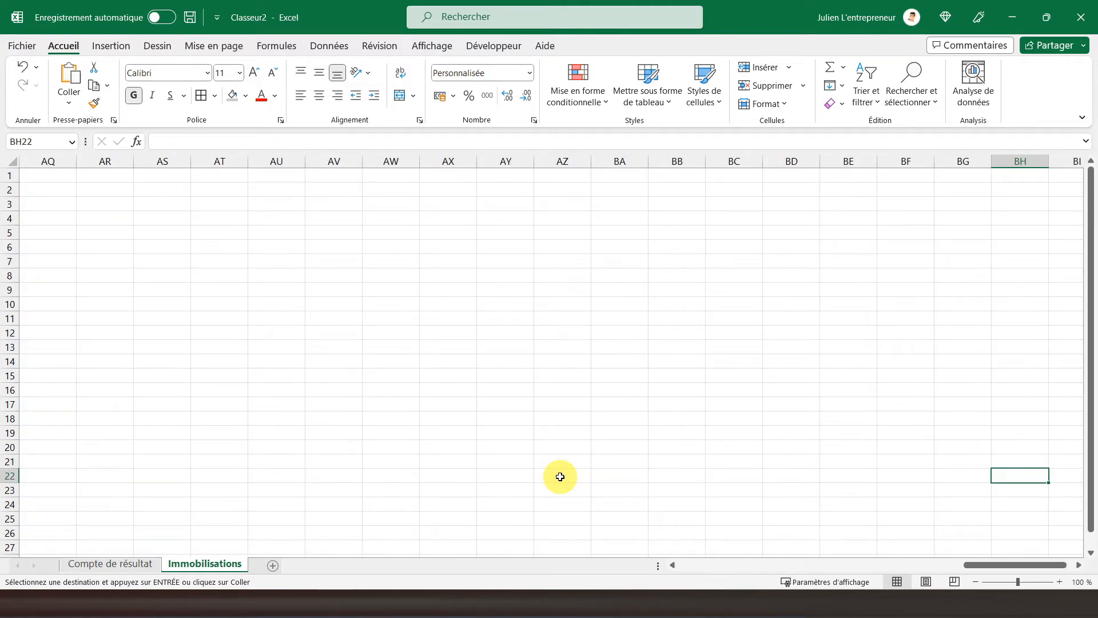
{"action": "key", "text": "ctrl+shift+Left"}
{"action": "key", "text": "shift+Right"}
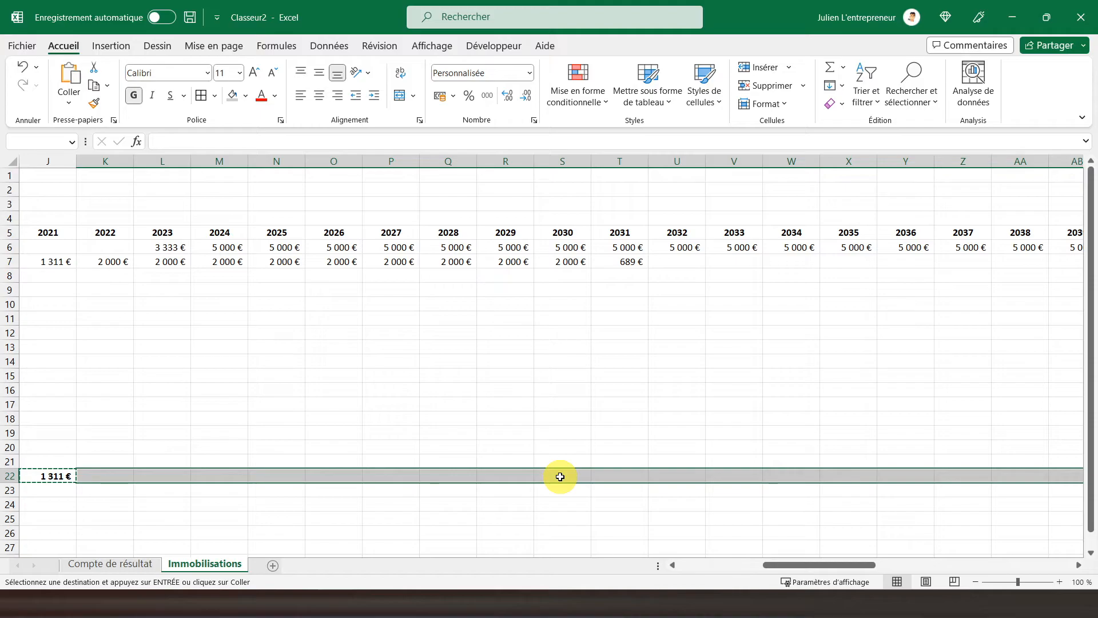
{"action": "key", "text": "ctrl+v"}
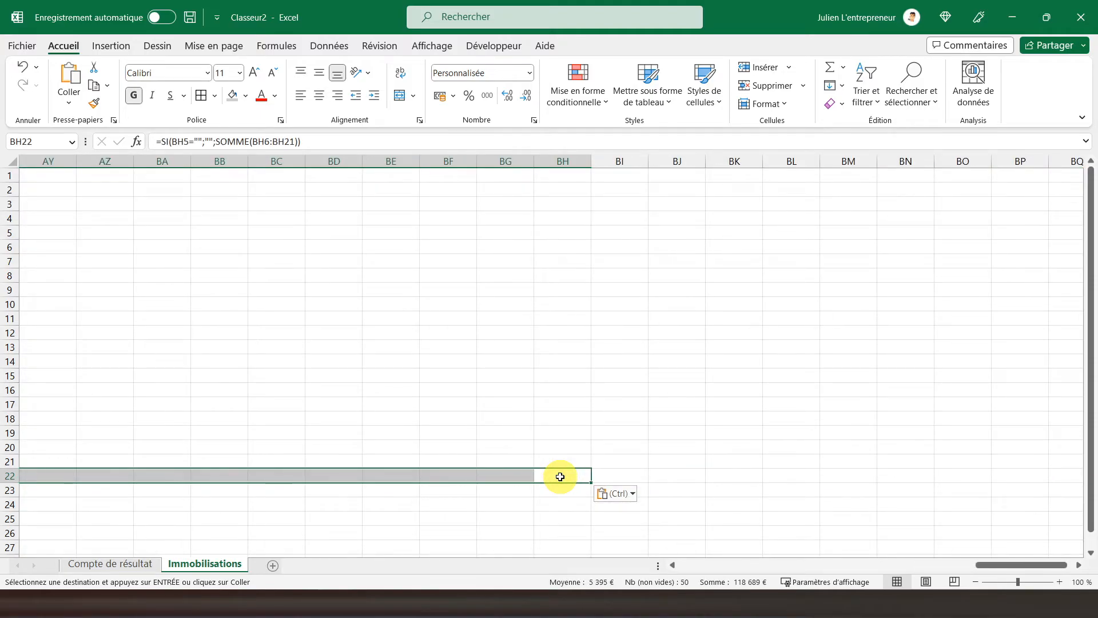
{"action": "left_click_drag", "start_coordinate": [1017, 565], "coordinate": [743, 574]}
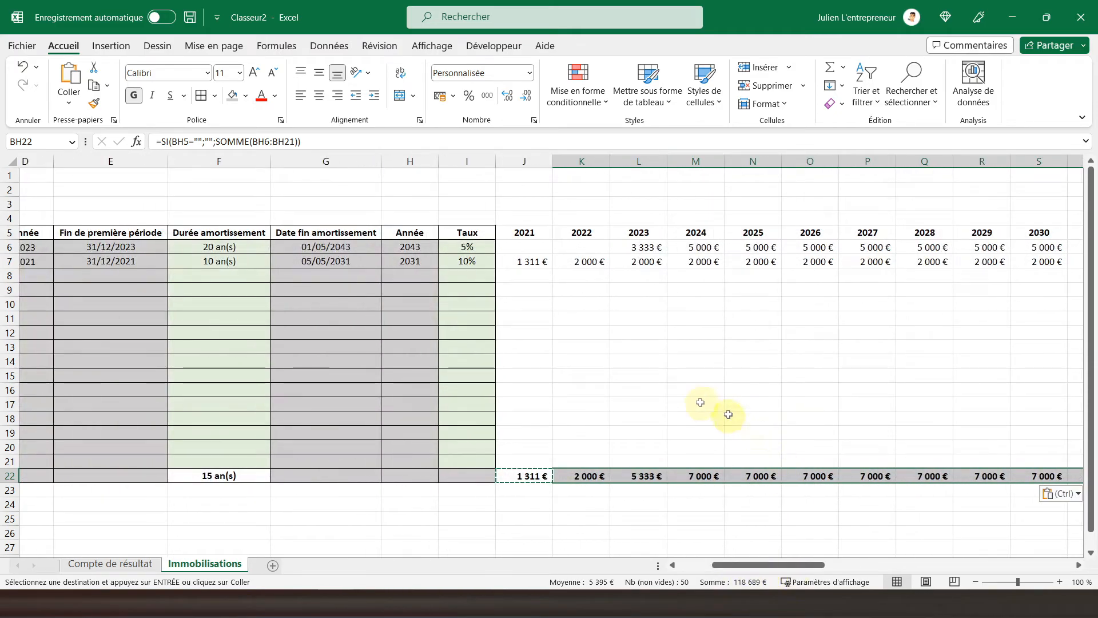
{"action": "left_click", "coordinate": [587, 477]}
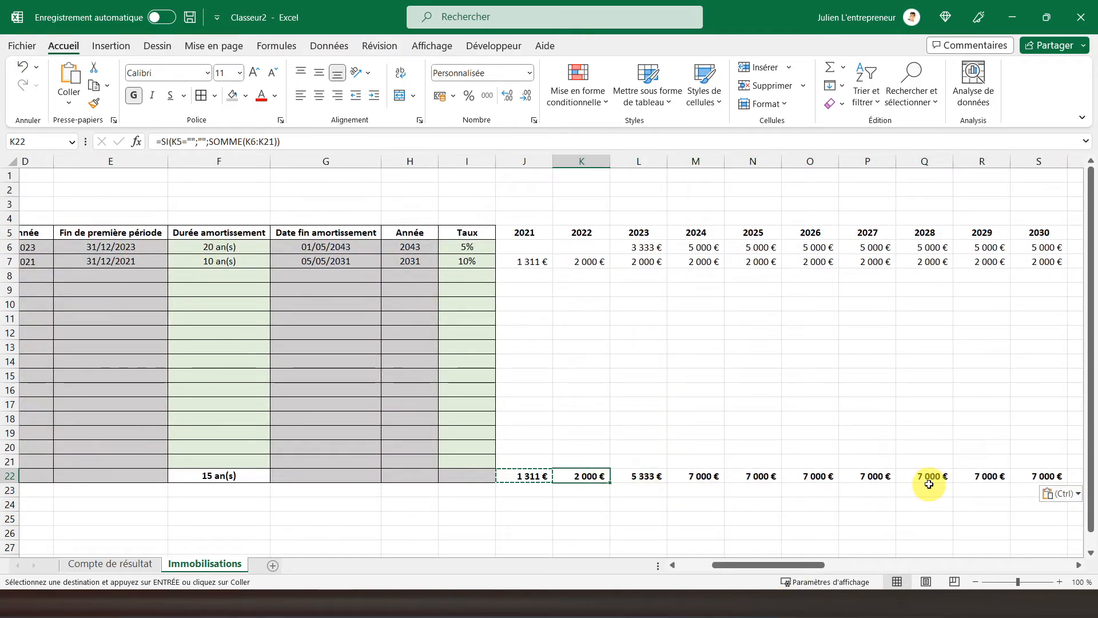
Step: Start a new conditional formatting rule on J5:BH22 that uses a formula to determine which cells are formatted
{"action": "left_click", "coordinate": [522, 234]}
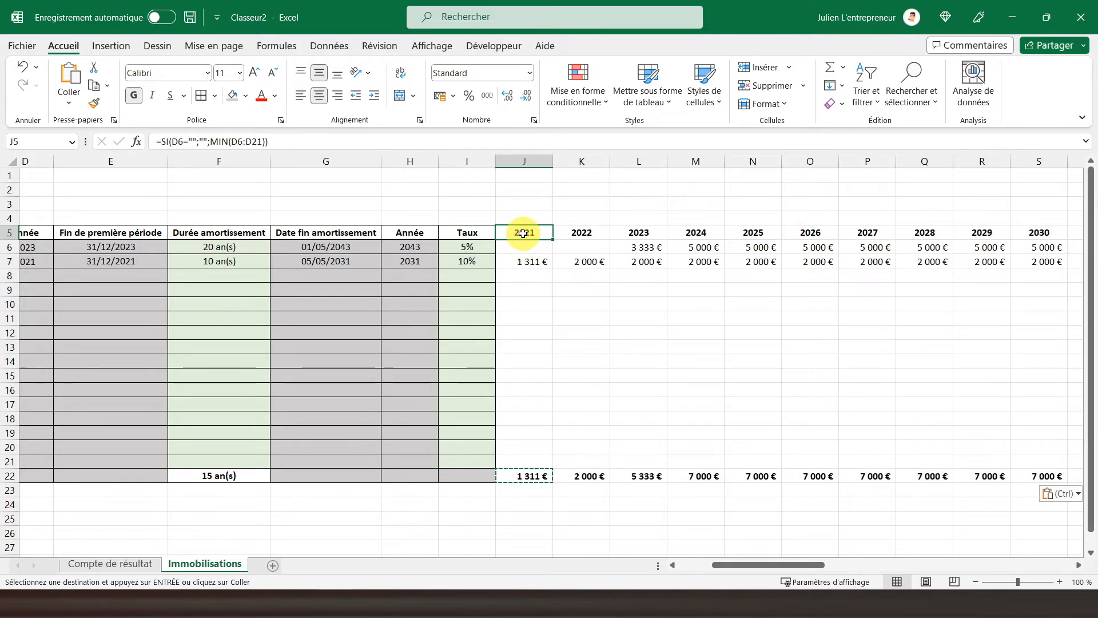
{"action": "key", "text": "ctrl+shift+Right"}
{"action": "key", "text": "shift+Down"}
{"action": "key", "text": "shift+Down"}
{"action": "key", "text": "shift+Down"}
{"action": "key", "text": "shift+Down"}
{"action": "key", "text": "shift+Down"}
{"action": "key", "text": "shift+Down"}
{"action": "key", "text": "shift+Down"}
{"action": "key", "text": "shift+Down"}
{"action": "key", "text": "shift+Down"}
{"action": "key", "text": "shift+Down"}
{"action": "key", "text": "shift+Down"}
{"action": "key", "text": "shift+Down"}
{"action": "key", "text": "shift+Down"}
{"action": "key", "text": "shift+Down"}
{"action": "key", "text": "shift+Down"}
{"action": "key", "text": "shift+Down"}
{"action": "key", "text": "shift+Down"}
{"action": "key", "text": "shift+Down"}
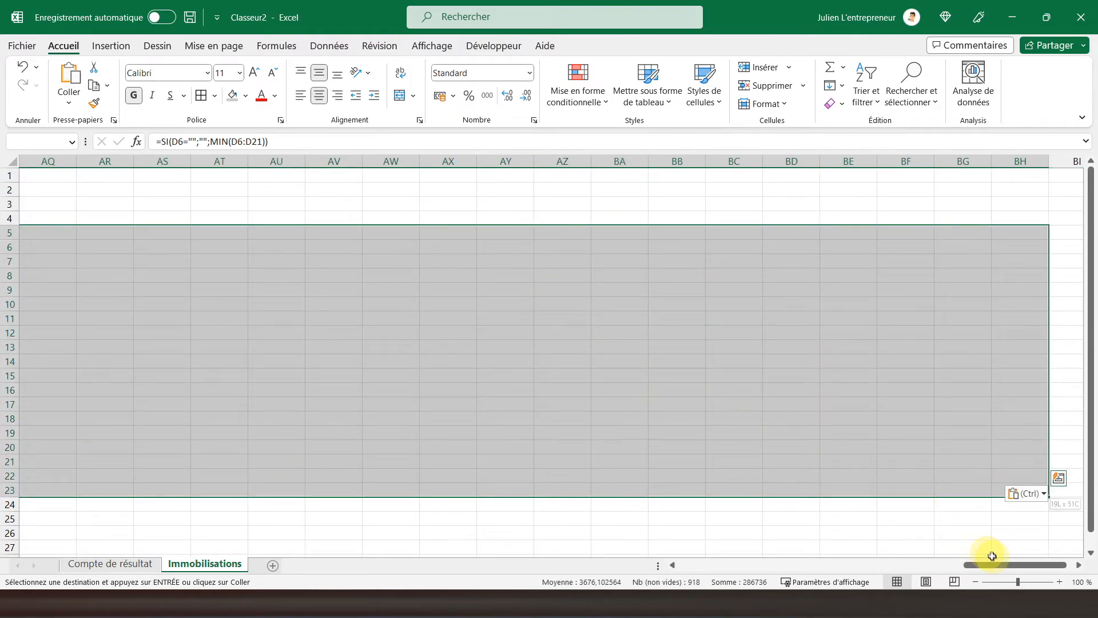
{"action": "left_click_drag", "start_coordinate": [993, 565], "coordinate": [835, 571]}
{"action": "key", "text": "shift+Up"}
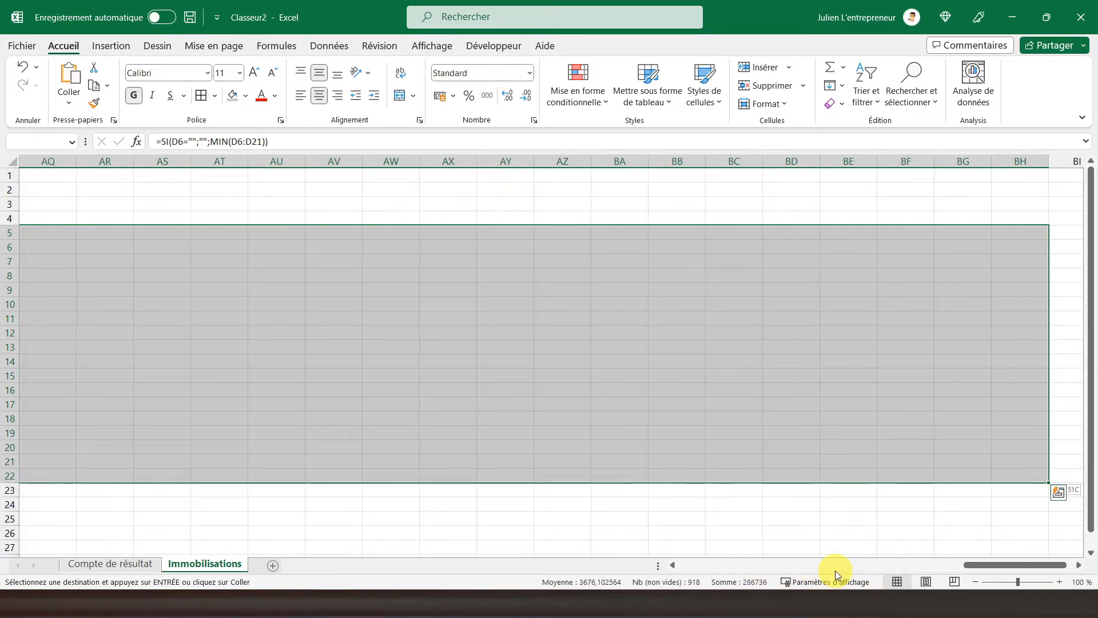
{"action": "left_click_drag", "start_coordinate": [1000, 565], "coordinate": [667, 565]}
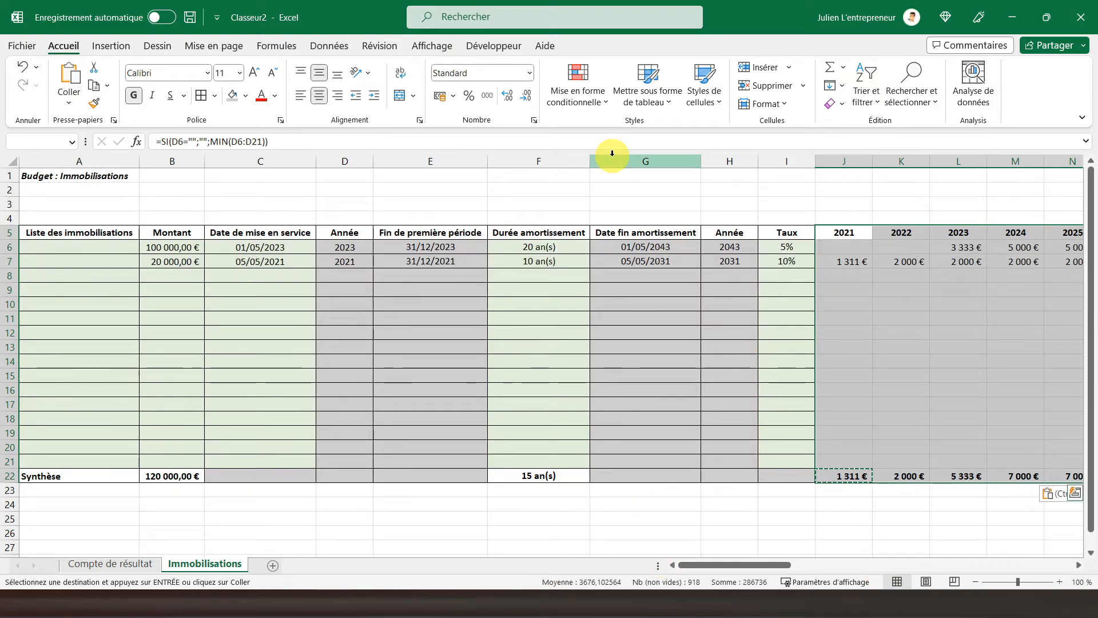
{"action": "left_click", "coordinate": [578, 95]}
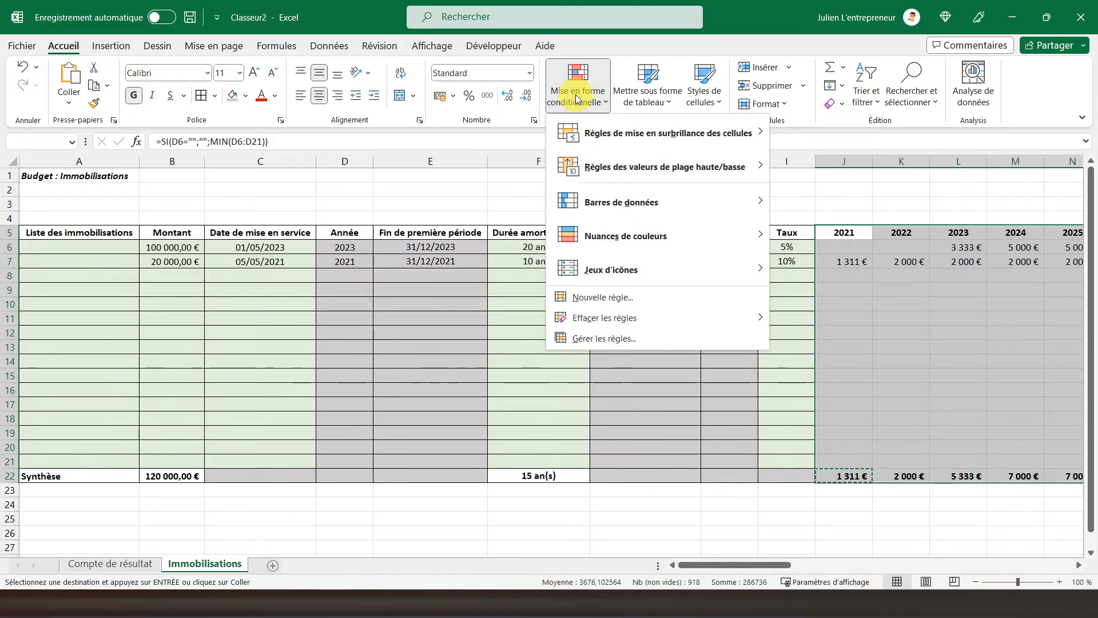
{"action": "left_click", "coordinate": [601, 296]}
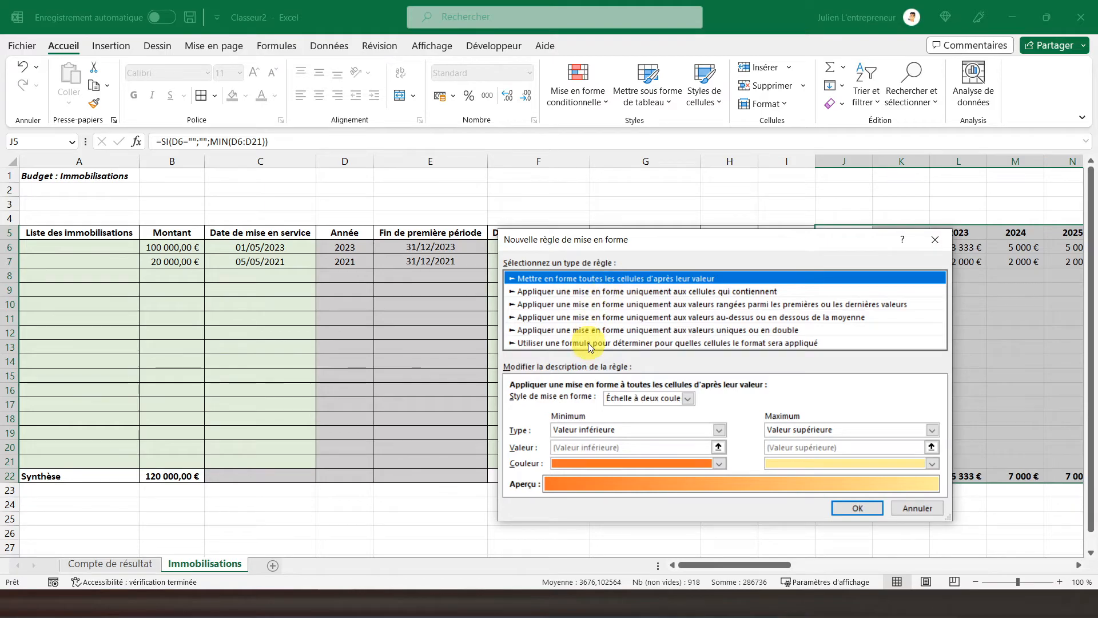
{"action": "left_click", "coordinate": [588, 343]}
{"action": "left_click_drag", "start_coordinate": [644, 245], "coordinate": [462, 167]}
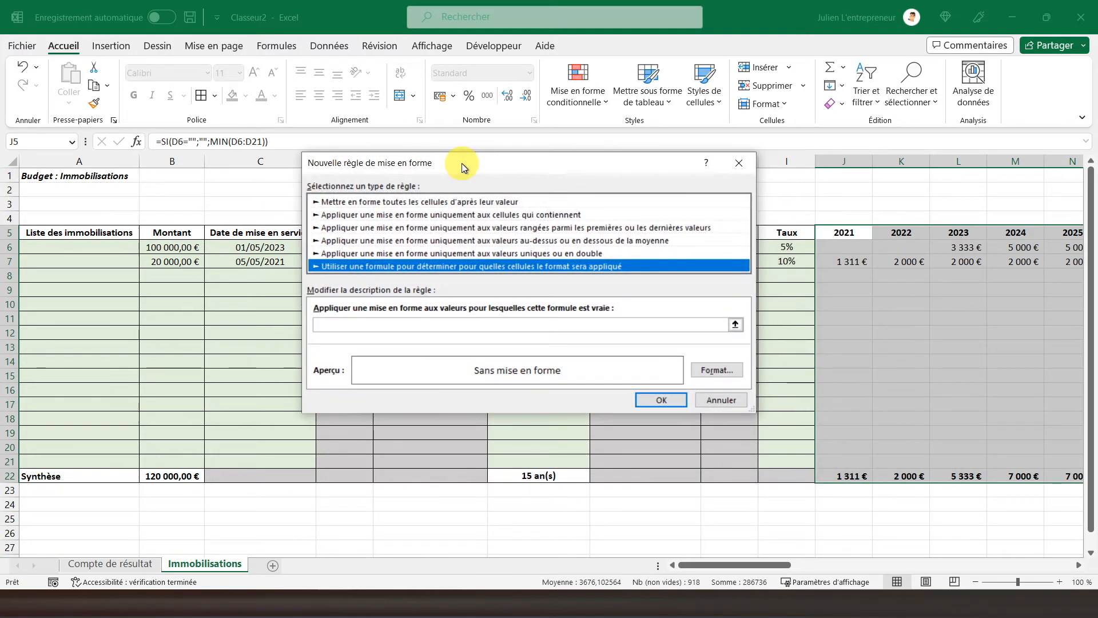
Step: Set the conditional formatting rule's formula to =J$5, with the column relative and the row absolute
{"action": "left_click", "coordinate": [369, 324]}
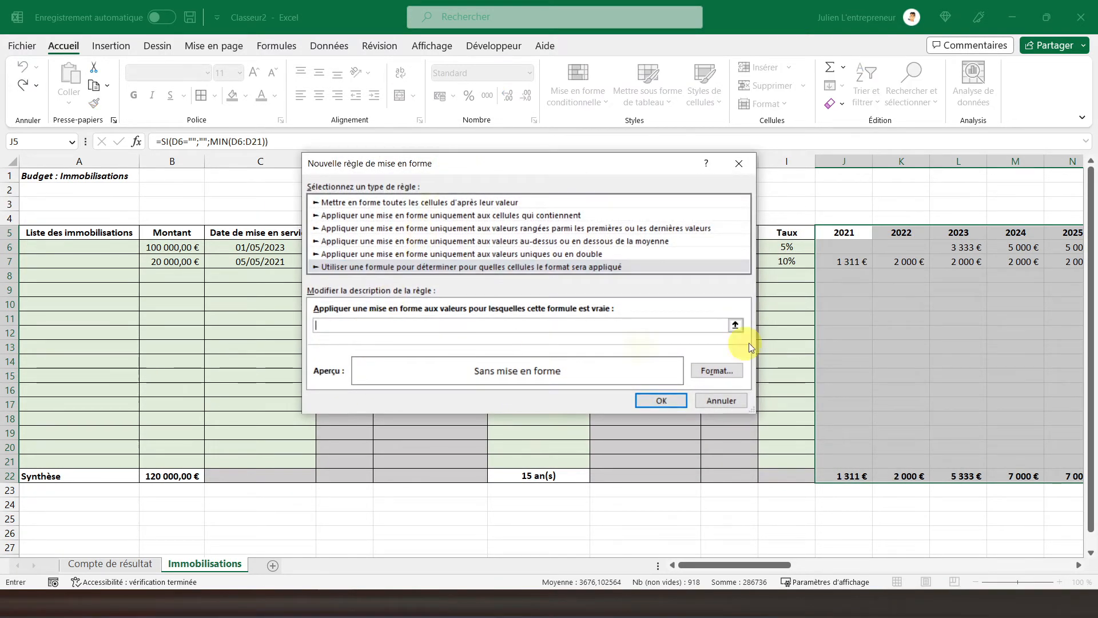
{"action": "left_click", "coordinate": [841, 231]}
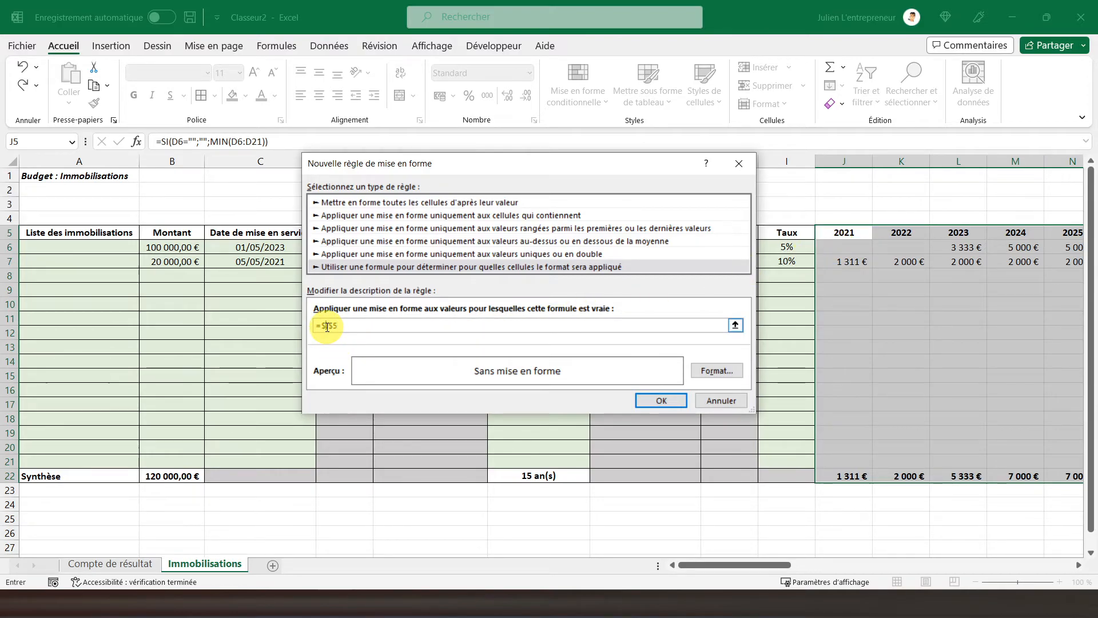
{"action": "key", "text": "BackSpace"}
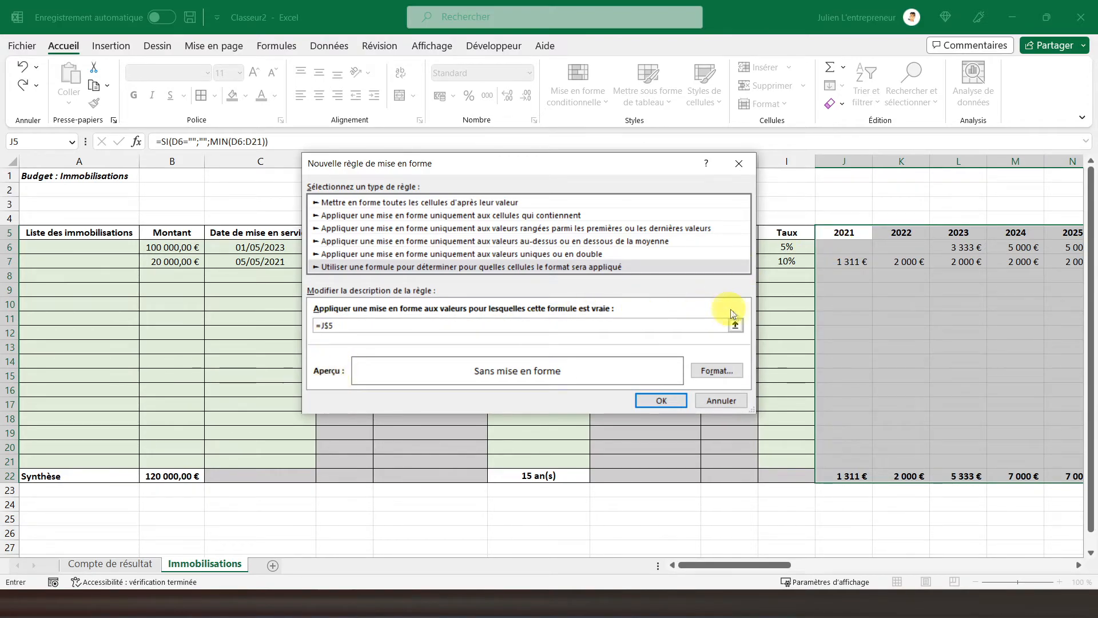
Step: Give the rule an outline border around the cells and apply it to the depreciation schedule
{"action": "left_click", "coordinate": [715, 370]}
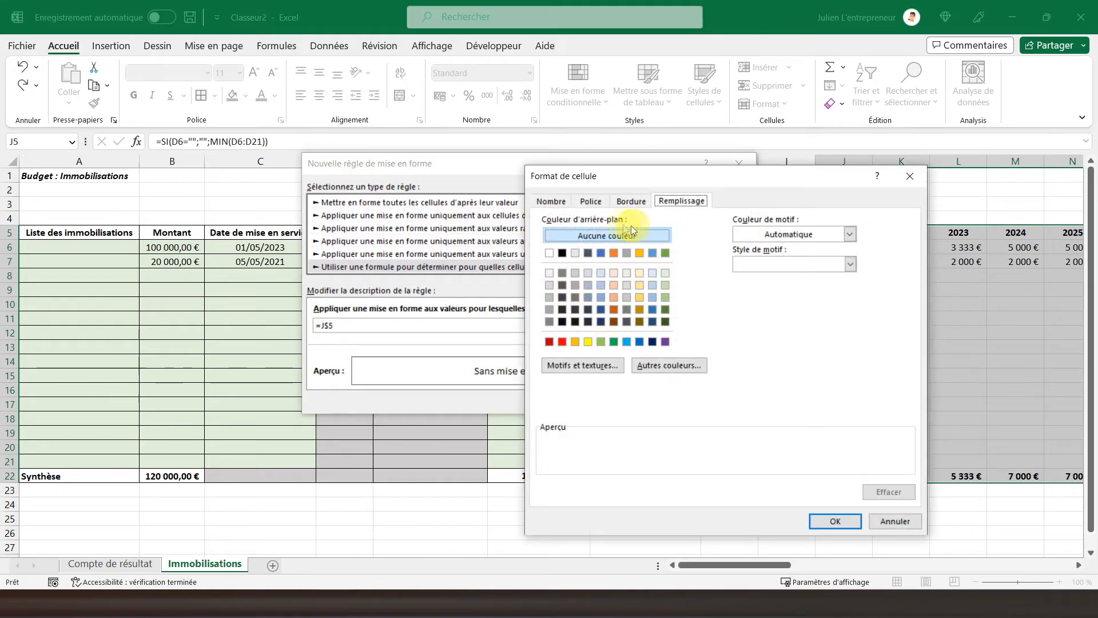
{"action": "left_click", "coordinate": [554, 201]}
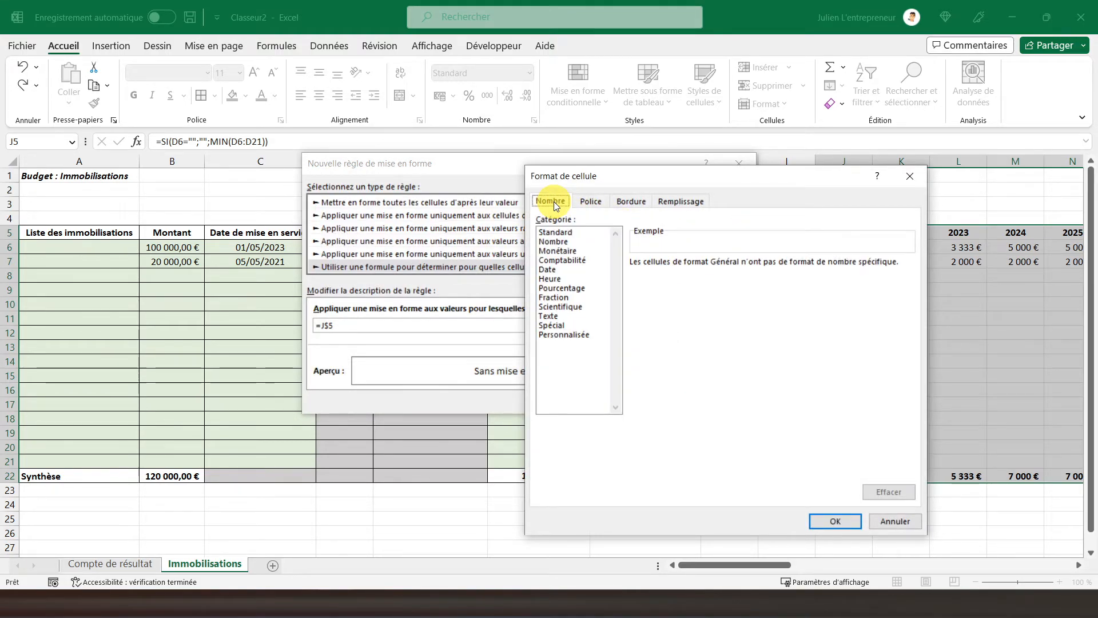
{"action": "left_click", "coordinate": [630, 202]}
{"action": "left_click", "coordinate": [745, 242]}
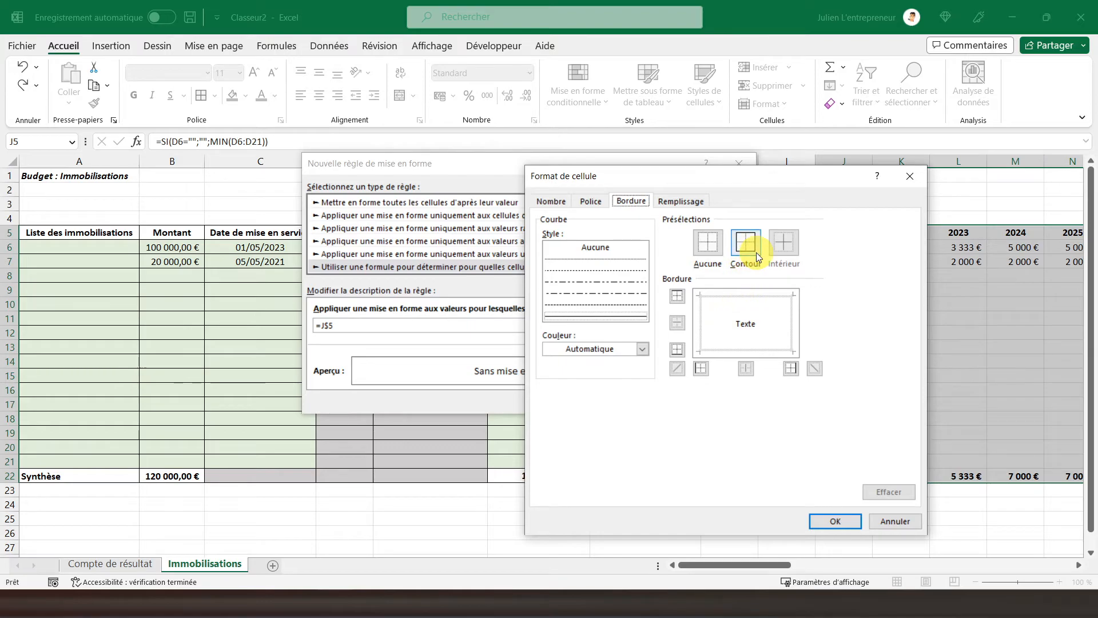
{"action": "left_click", "coordinate": [831, 522]}
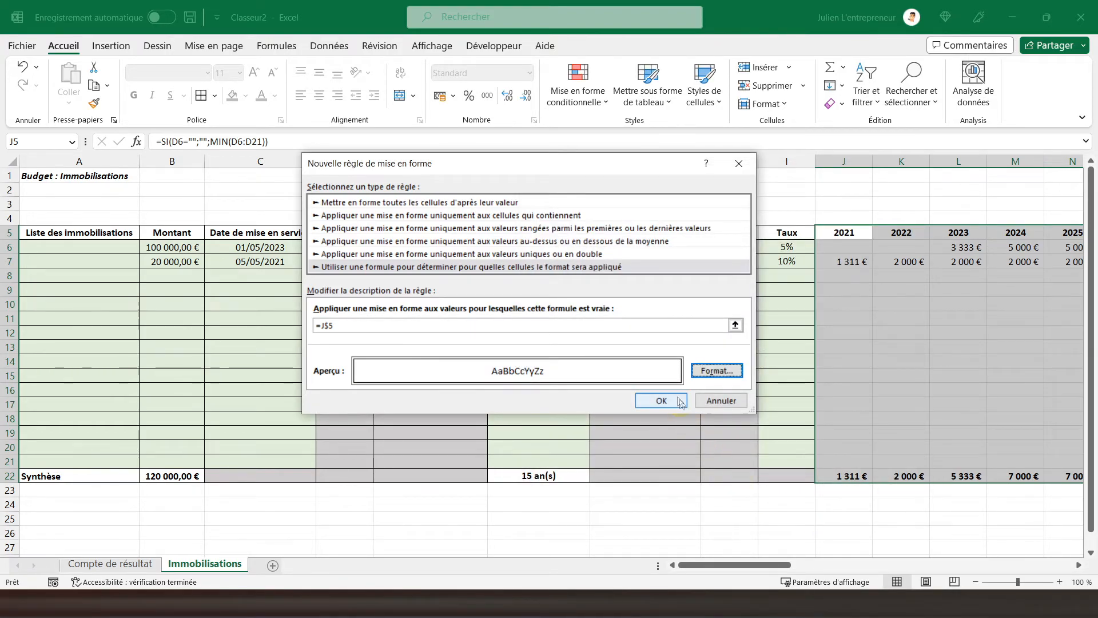
{"action": "left_click", "coordinate": [658, 399]}
{"action": "left_click", "coordinate": [827, 332]}
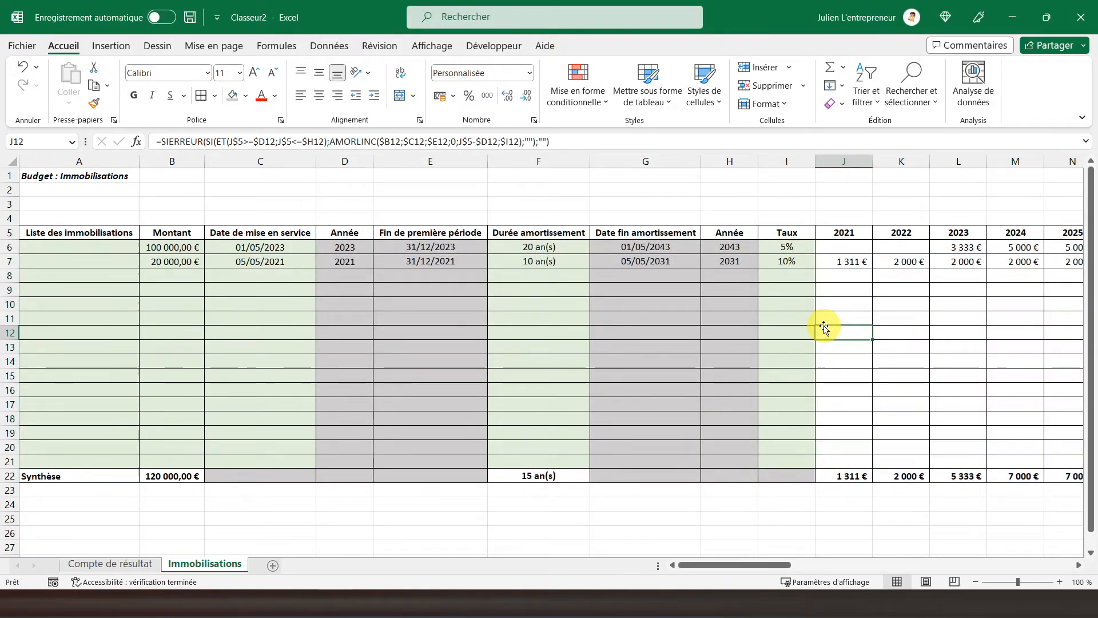
{"action": "left_click_drag", "start_coordinate": [739, 563], "coordinate": [718, 544]}
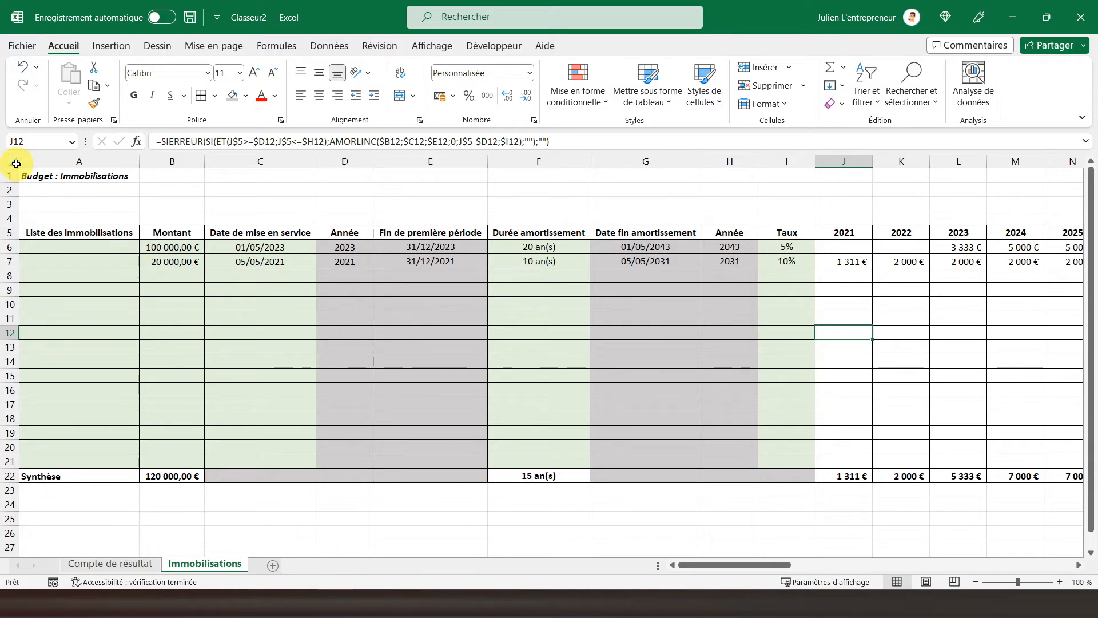
Step: Hide the gridlines on the Immobilisations sheet
{"action": "left_click", "coordinate": [82, 178]}
{"action": "left_click", "coordinate": [431, 46]}
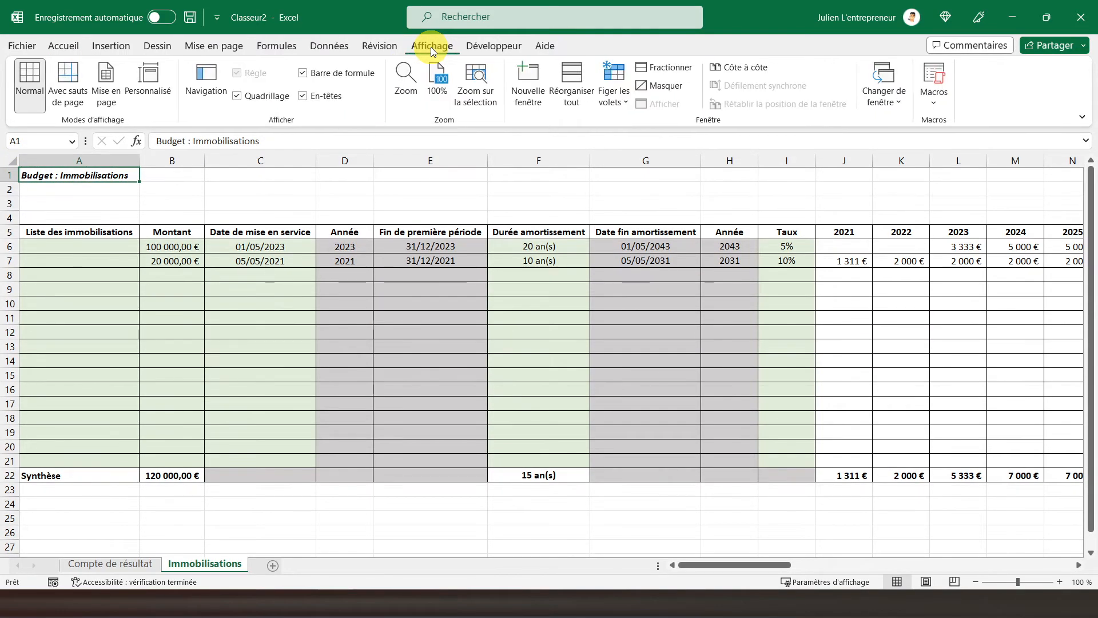
{"action": "left_click", "coordinate": [235, 95]}
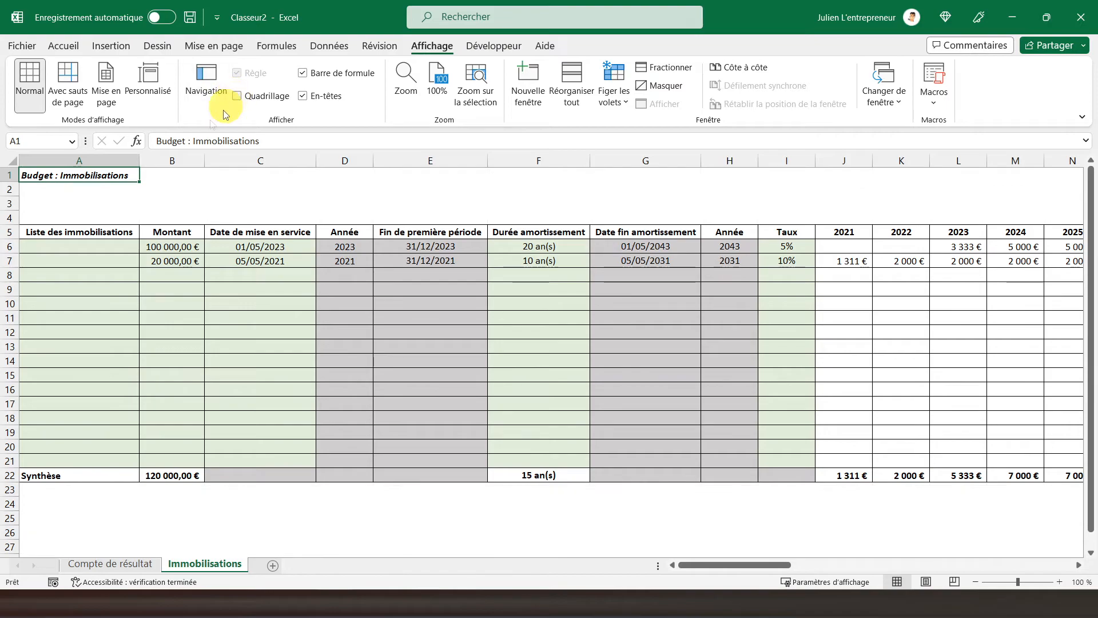
{"action": "left_click", "coordinate": [64, 50]}
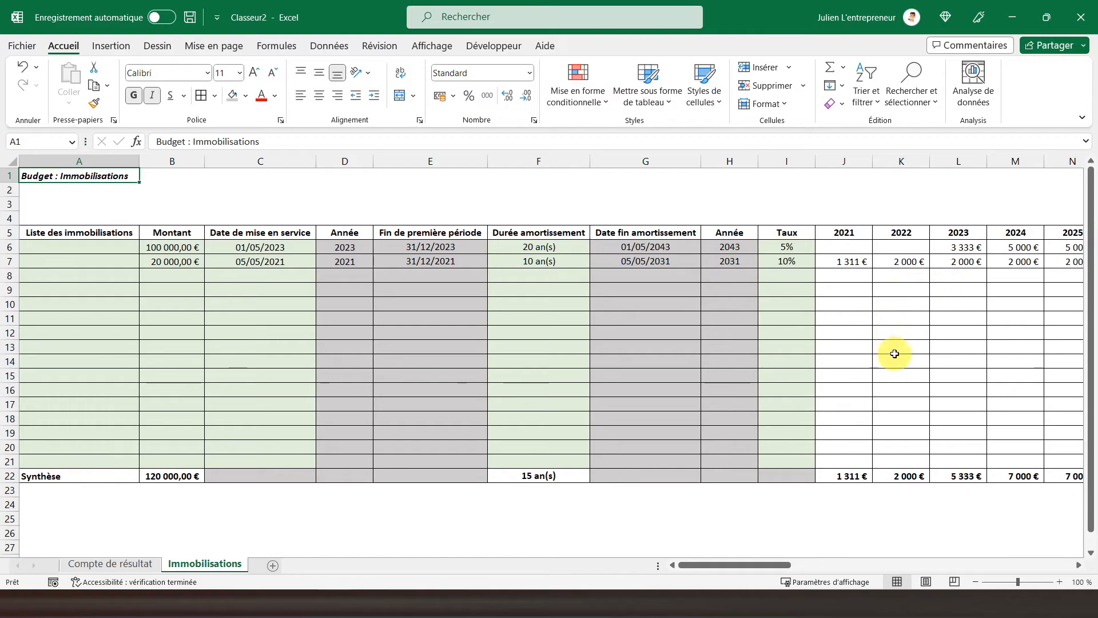
Step: Enter 2023 as the Année in D2 of the Compte de résultat sheet
{"action": "left_click", "coordinate": [94, 565]}
{"action": "left_click", "coordinate": [134, 188]}
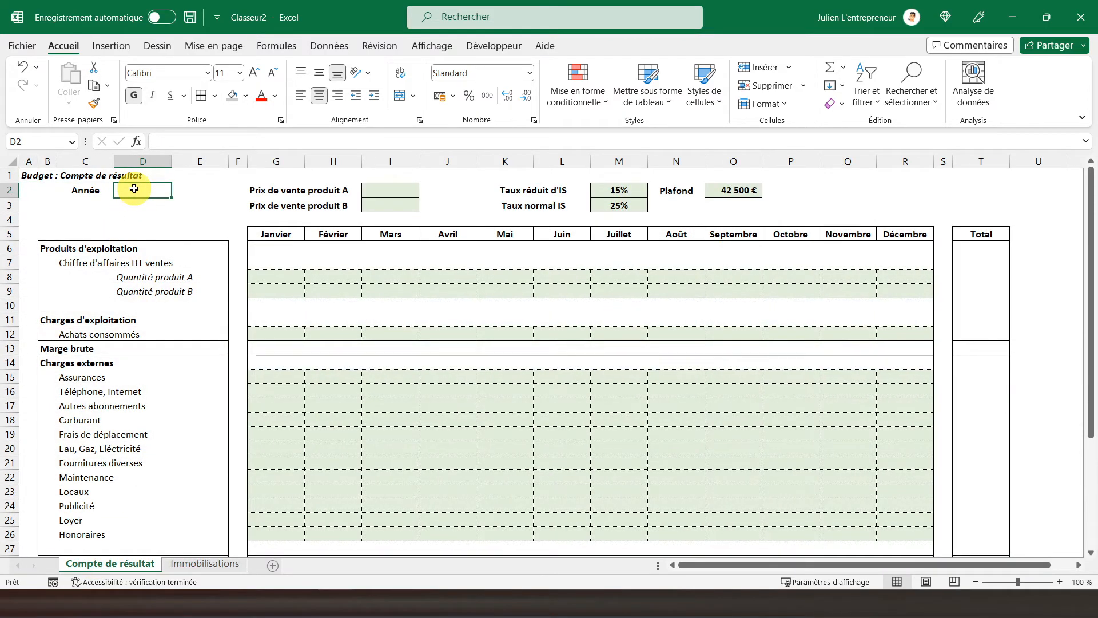
{"action": "type", "text": "2023"}
{"action": "key", "text": "Return"}
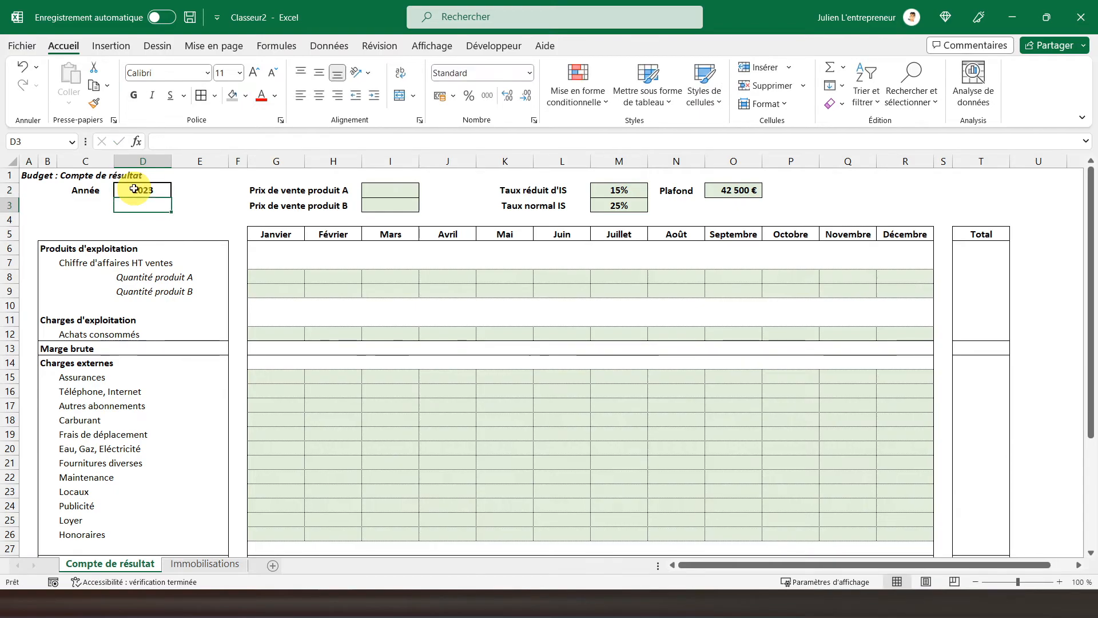
Step: Start a SIERREUR formula containing a RECHERCHEH lookup in G34, the January cell of Dotations aux amortissements
{"action": "scroll", "coordinate": [258, 270], "scroll_direction": "down", "scroll_amount": 2}
{"action": "scroll", "coordinate": [258, 274], "scroll_direction": "up", "scroll_amount": 2}
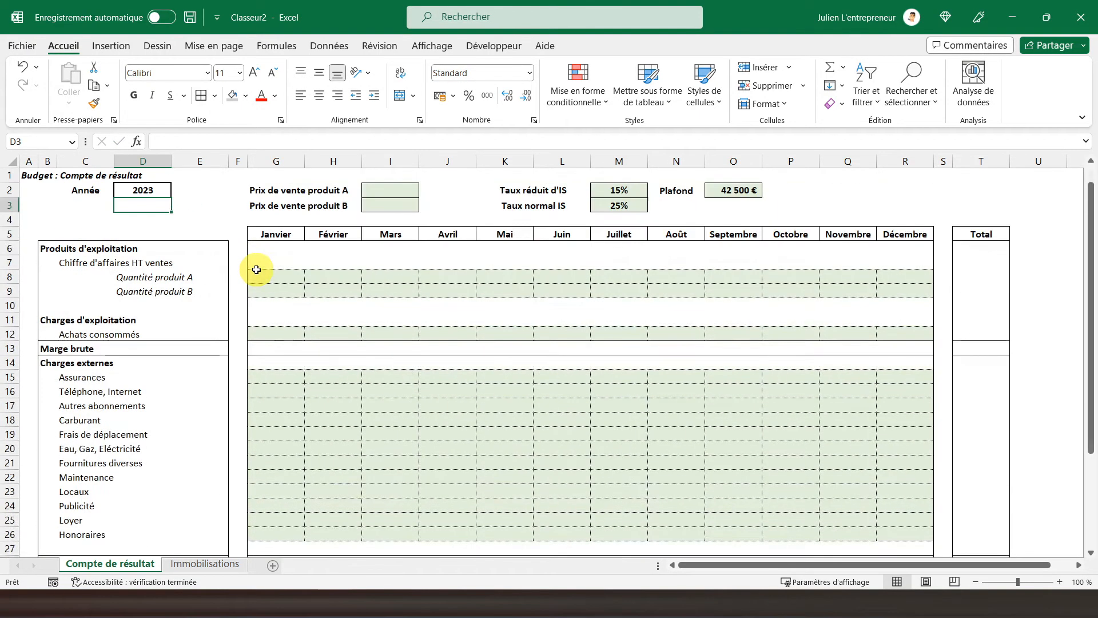
{"action": "scroll", "coordinate": [256, 270], "scroll_direction": "down", "scroll_amount": 3}
{"action": "scroll", "coordinate": [256, 269], "scroll_direction": "down", "scroll_amount": 2}
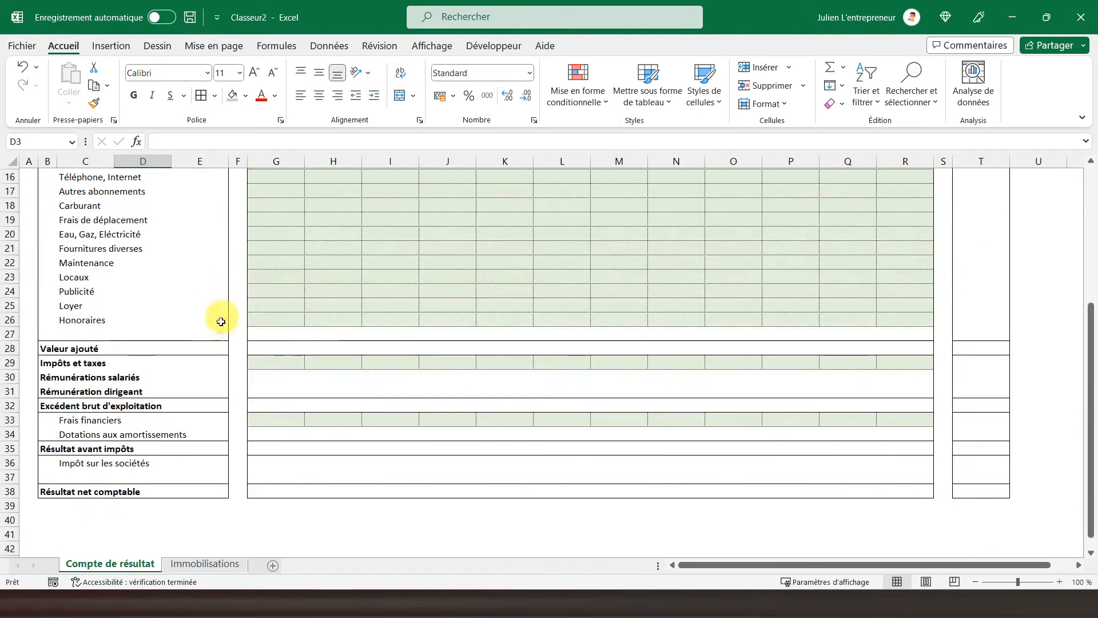
{"action": "left_click", "coordinate": [259, 433]}
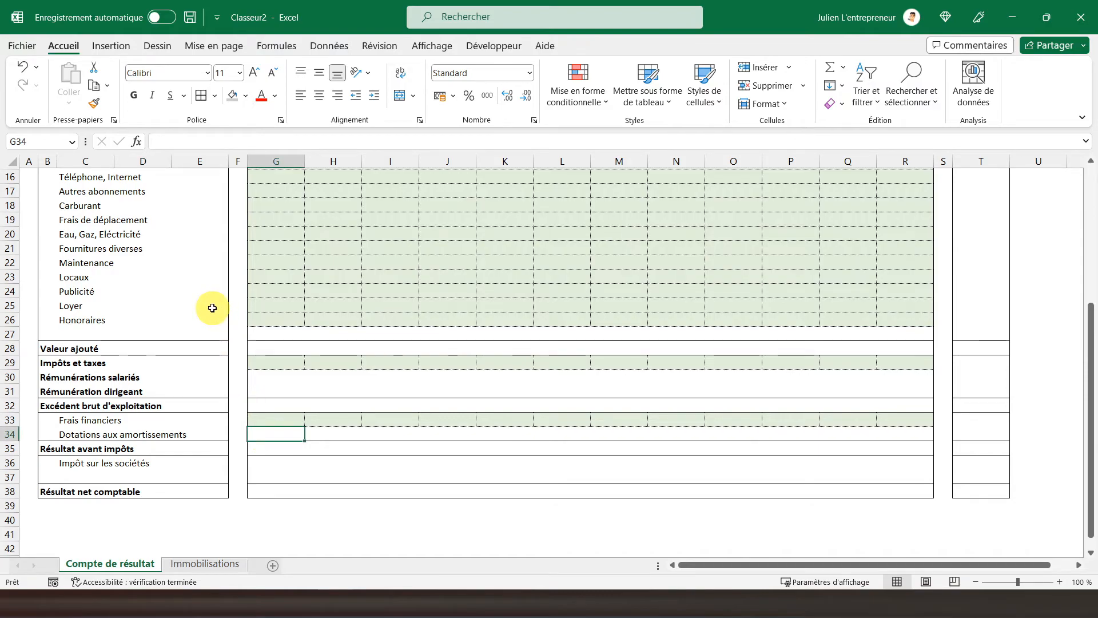
{"action": "type", "text": "=sie"}
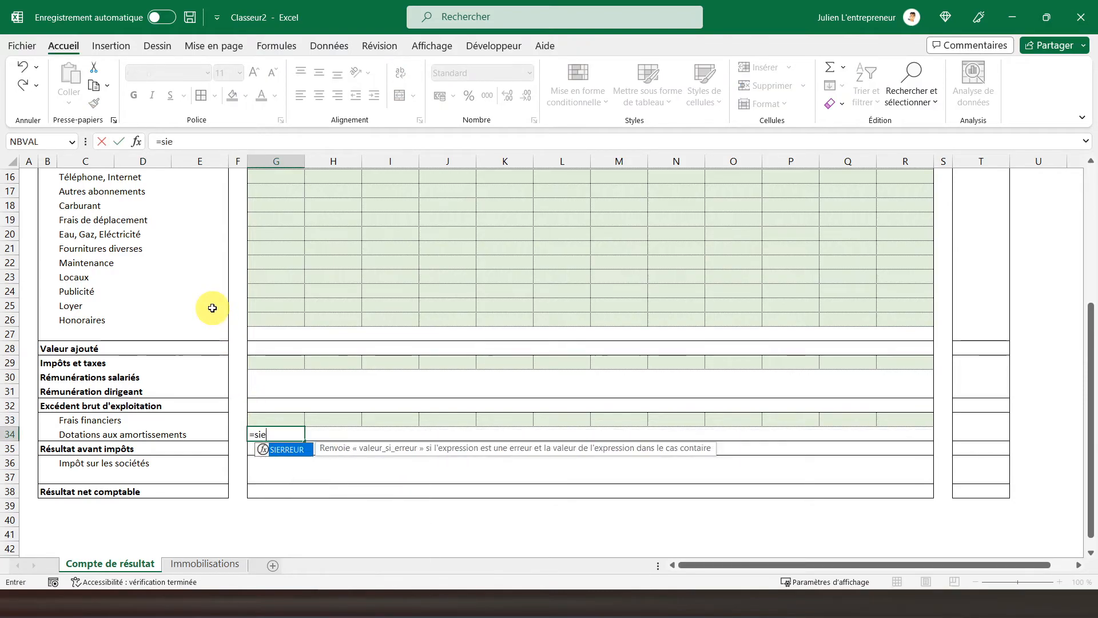
{"action": "type", "text": "rreur("}
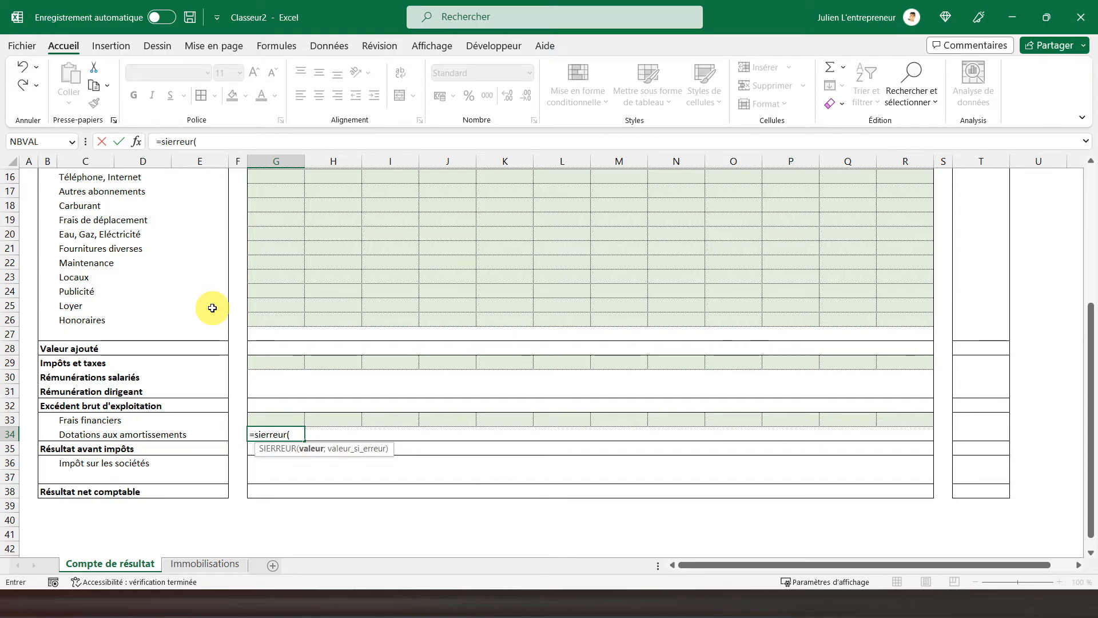
{"action": "type", "text": "recherche"}
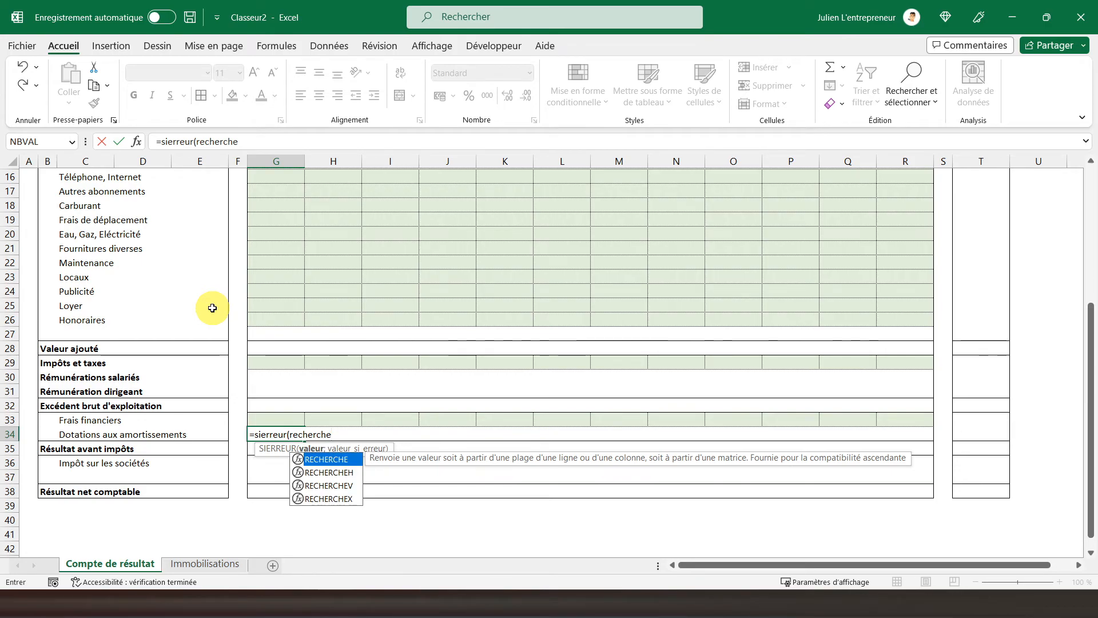
{"action": "type", "text": "h("}
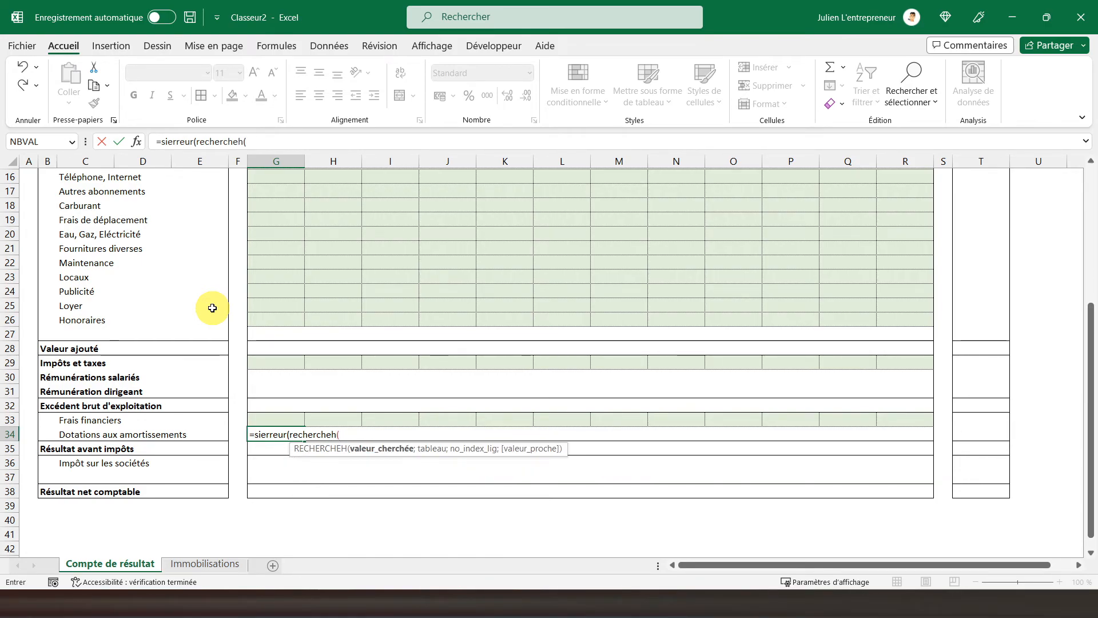
Step: Use the year in D2 as the lookup value of the RECHERCHEH function
{"action": "scroll", "coordinate": [221, 229], "scroll_direction": "up", "scroll_amount": 5}
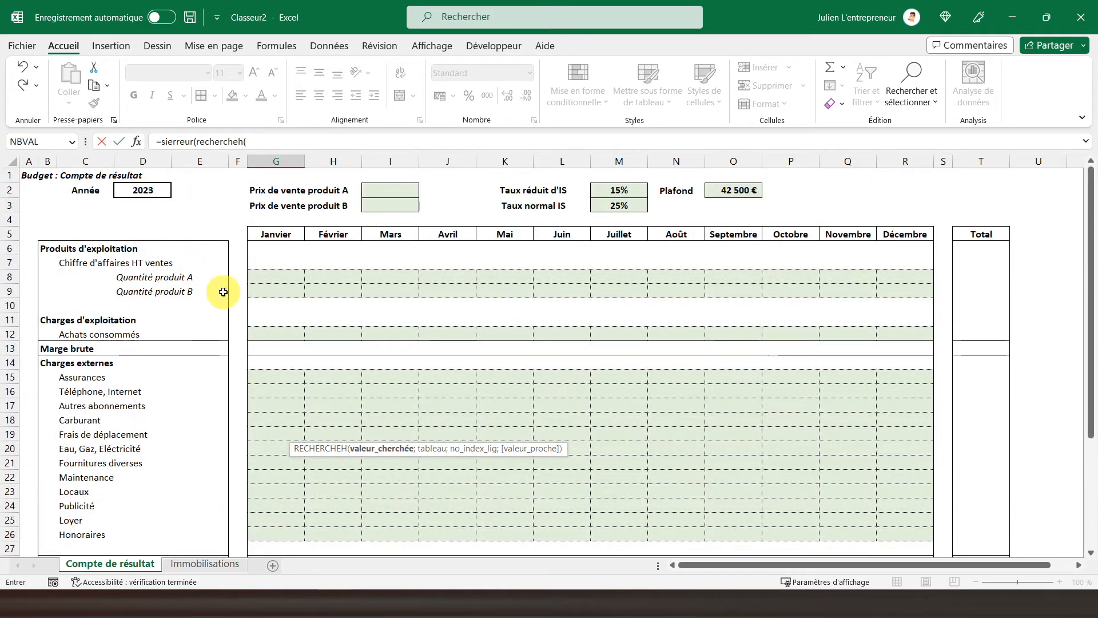
{"action": "scroll", "coordinate": [223, 292], "scroll_direction": "down", "scroll_amount": 3}
{"action": "scroll", "coordinate": [223, 292], "scroll_direction": "up", "scroll_amount": 3}
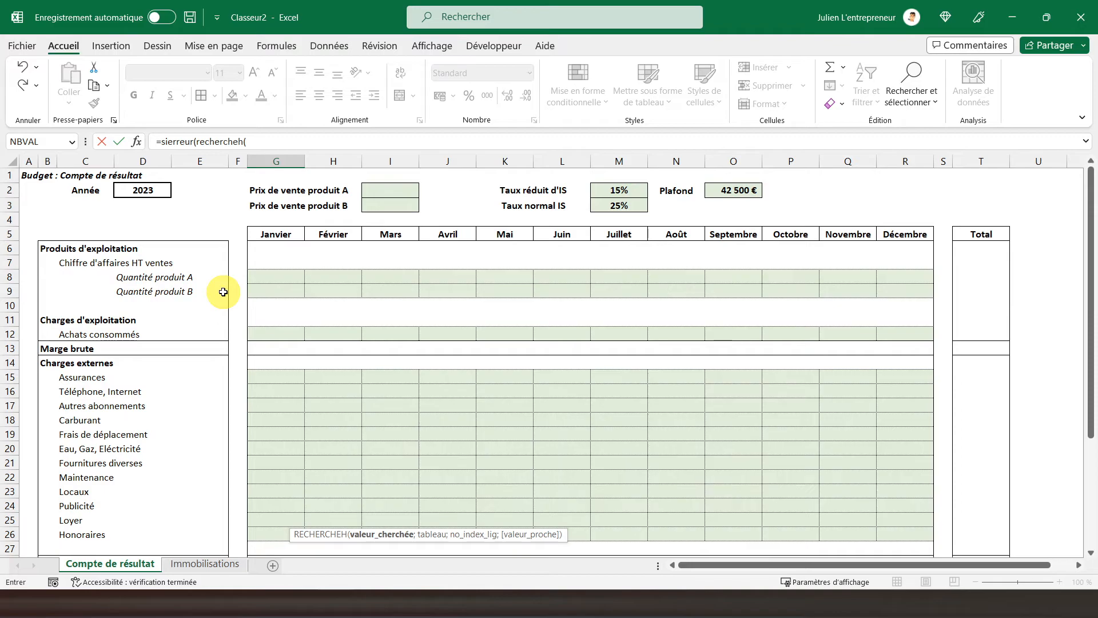
{"action": "left_click", "coordinate": [140, 190]}
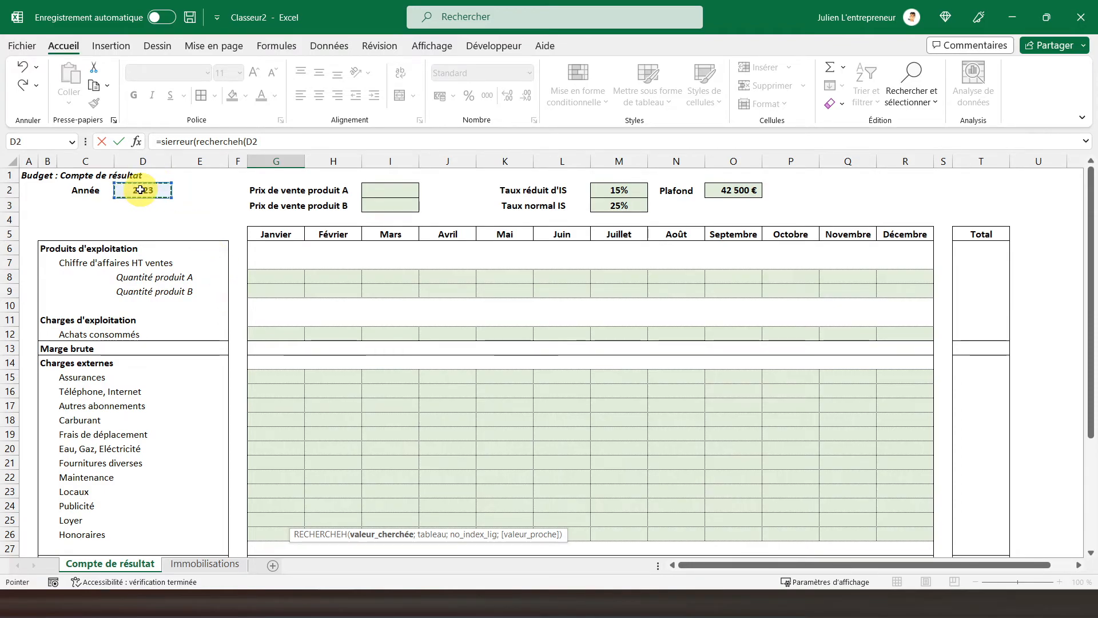
{"action": "type", "text": ";"}
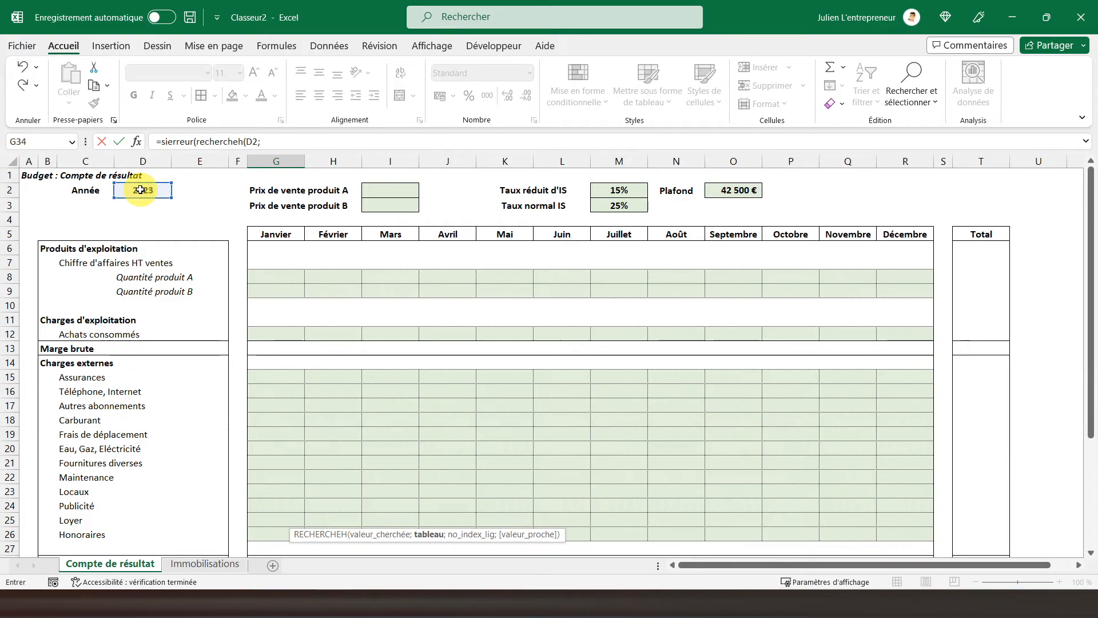
Step: Set the RECHERCHEH table to Immobilisations!J5:BH22 with row index 18 and exact match (FAUX)
{"action": "left_click", "coordinate": [199, 563]}
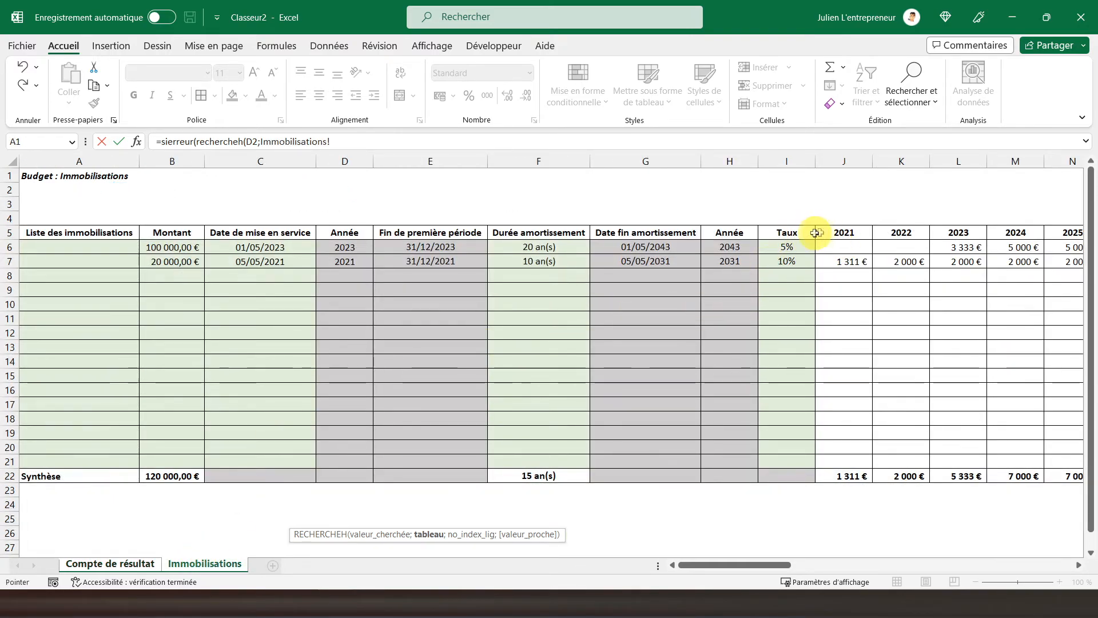
{"action": "left_click", "coordinate": [829, 233]}
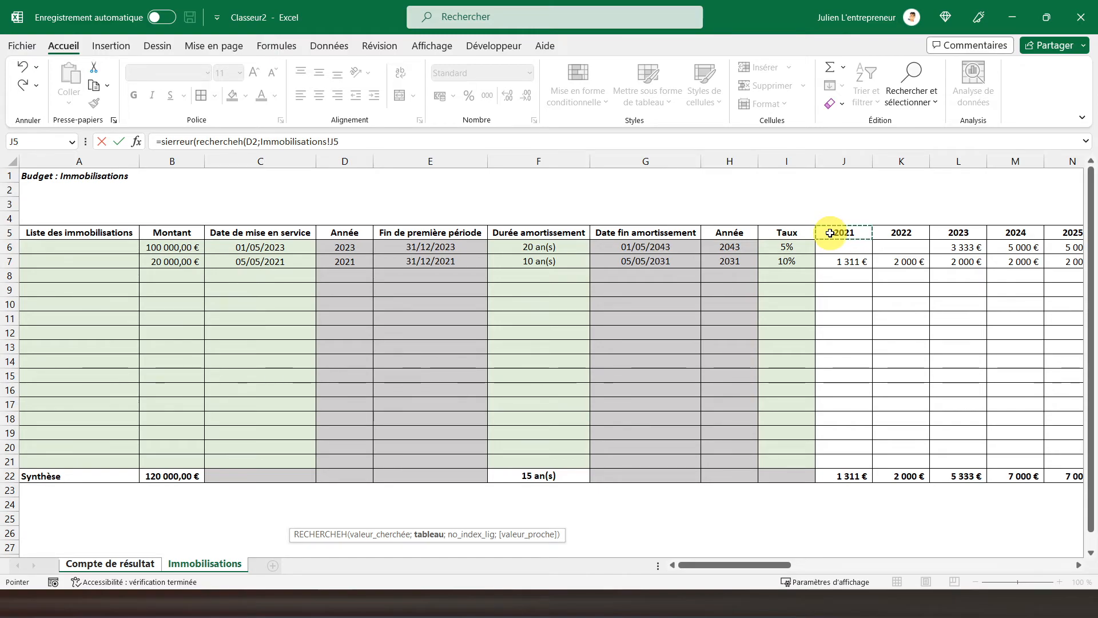
{"action": "key", "text": "ctrl+shift+Right"}
{"action": "key", "text": "ctrl+shift+Down"}
{"action": "key", "text": "ctrl+shift+Down"}
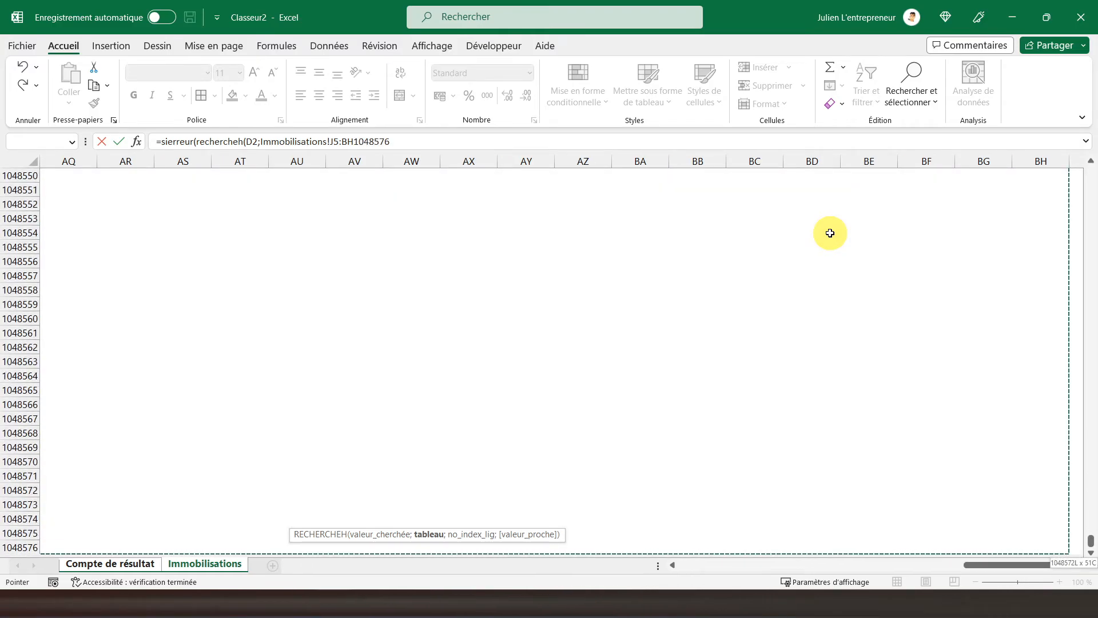
{"action": "key", "text": "ctrl+shift+Up"}
{"action": "scroll", "coordinate": [766, 260], "scroll_direction": "up", "scroll_amount": 7}
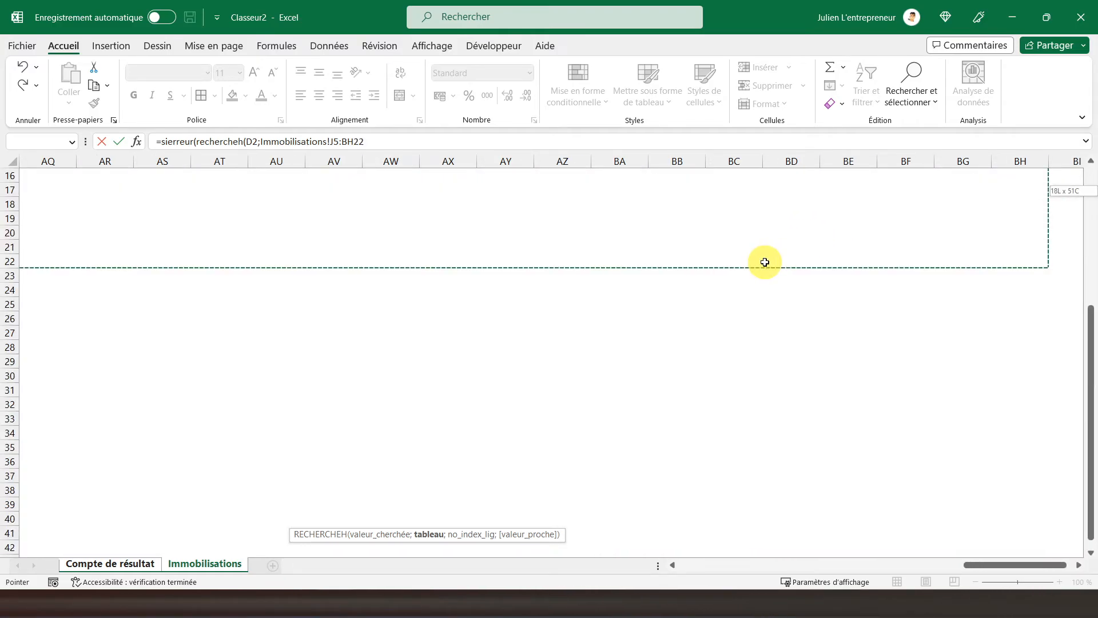
{"action": "left_click_drag", "start_coordinate": [997, 565], "coordinate": [746, 552]}
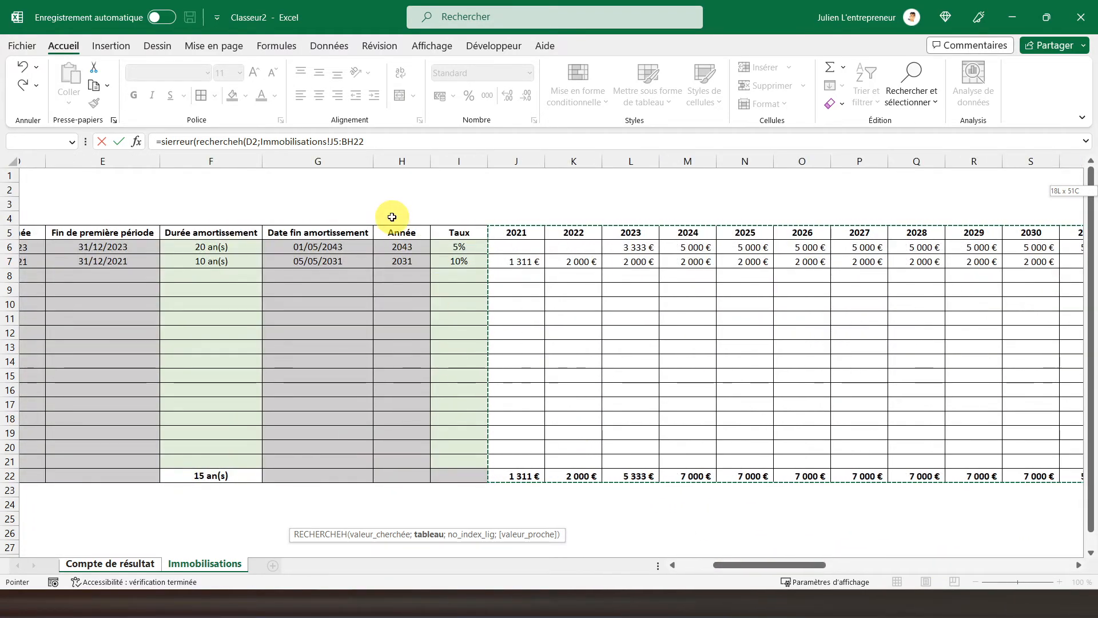
{"action": "type", "text": ";18;FAUX"}
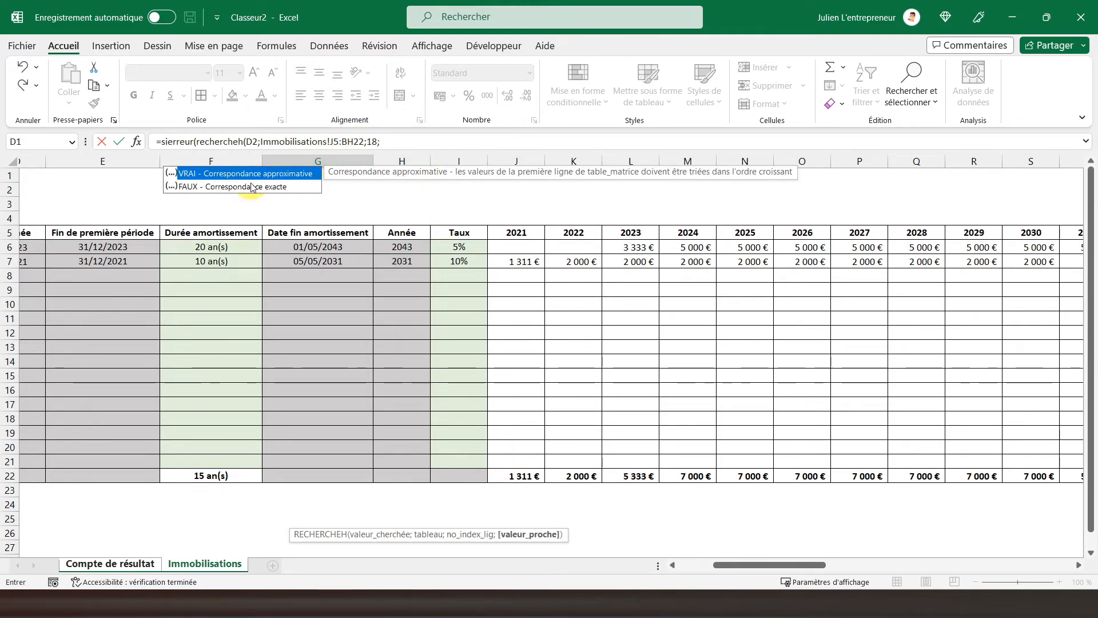
{"action": "double_click", "coordinate": [252, 187]}
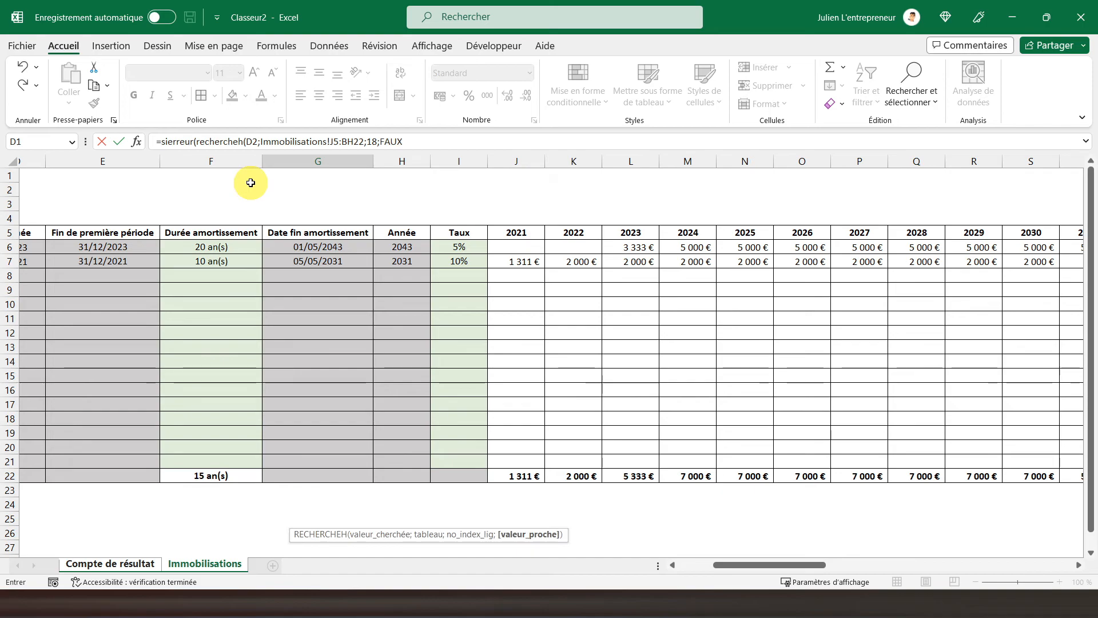
Step: Make the RECHERCHEH table reference absolute as Immobilisations!$J$5:$BH$22 in the G34 formula
{"action": "left_click", "coordinate": [335, 142]}
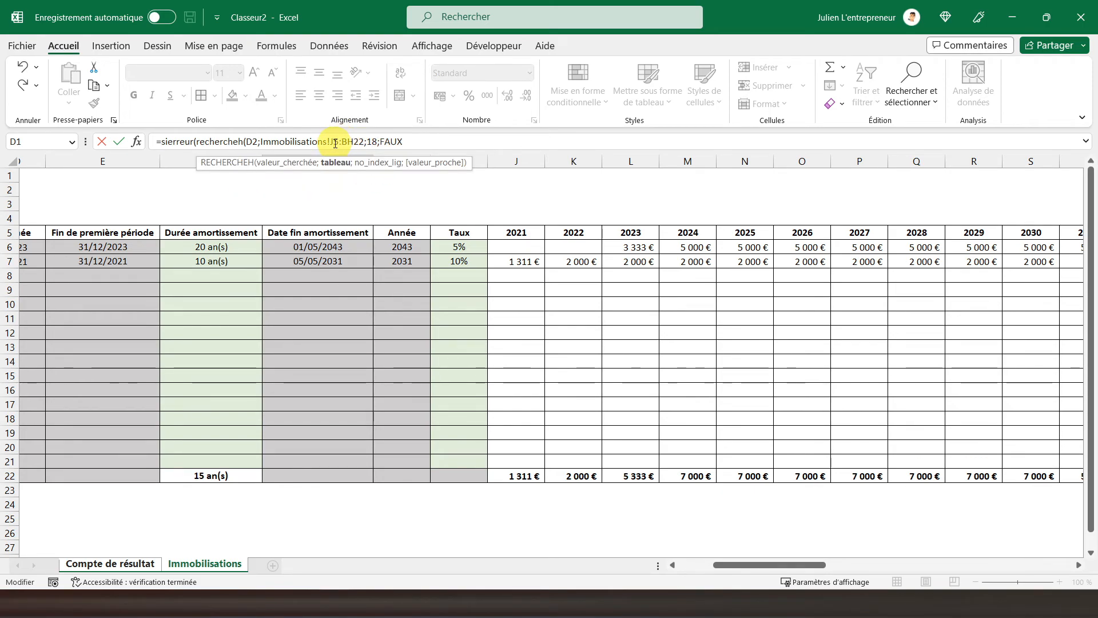
{"action": "key", "text": "F4"}
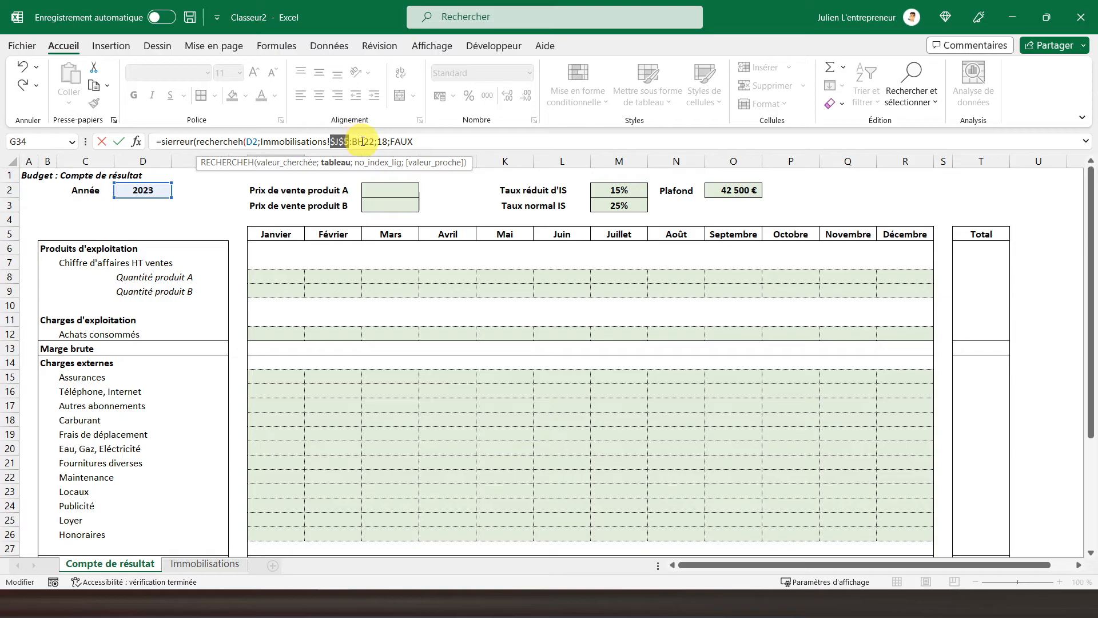
{"action": "left_click", "coordinate": [363, 141]}
{"action": "key", "text": "F4"}
Step: Complete the G34 formula by closing the lookup, dividing it by 12 and returning 0 on error
{"action": "left_click", "coordinate": [460, 139]}
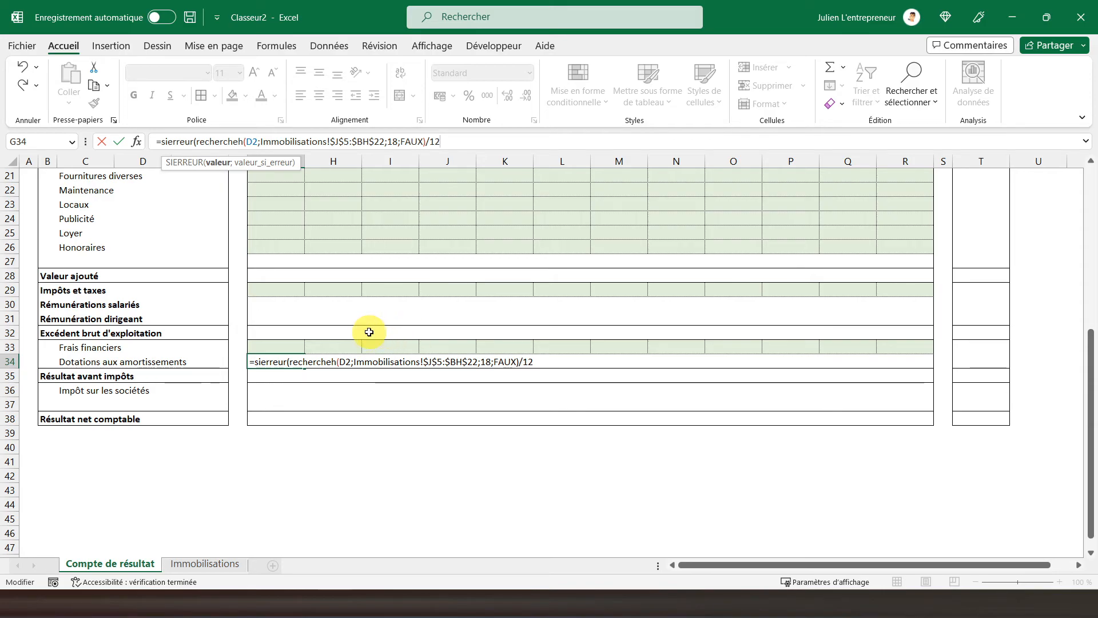
{"action": "type", "text": ";0"}
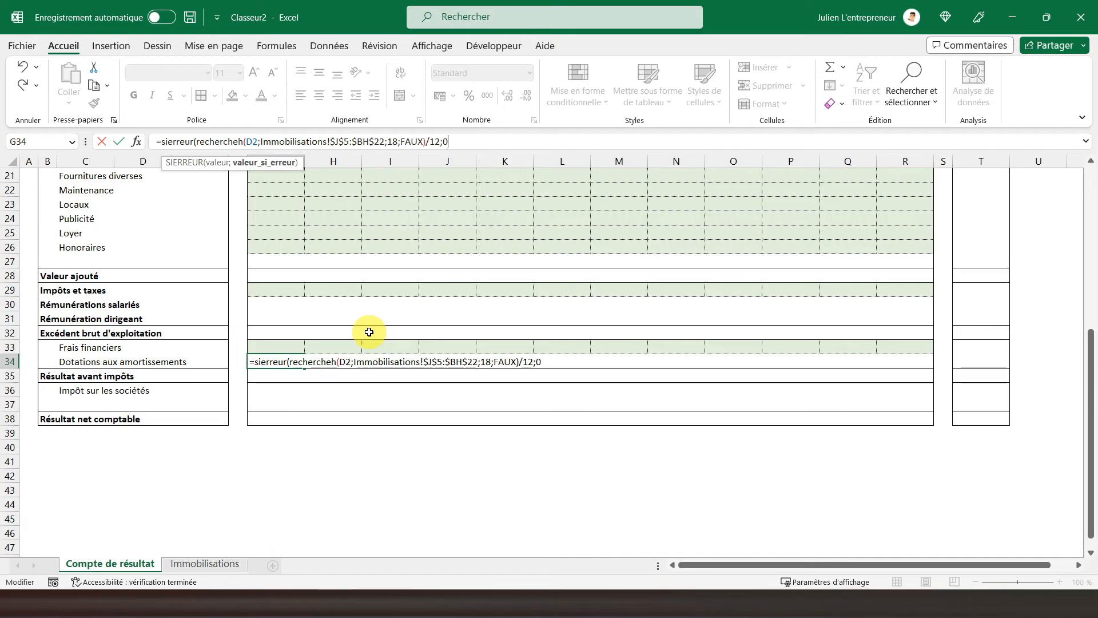
{"action": "type", "text": ")"}
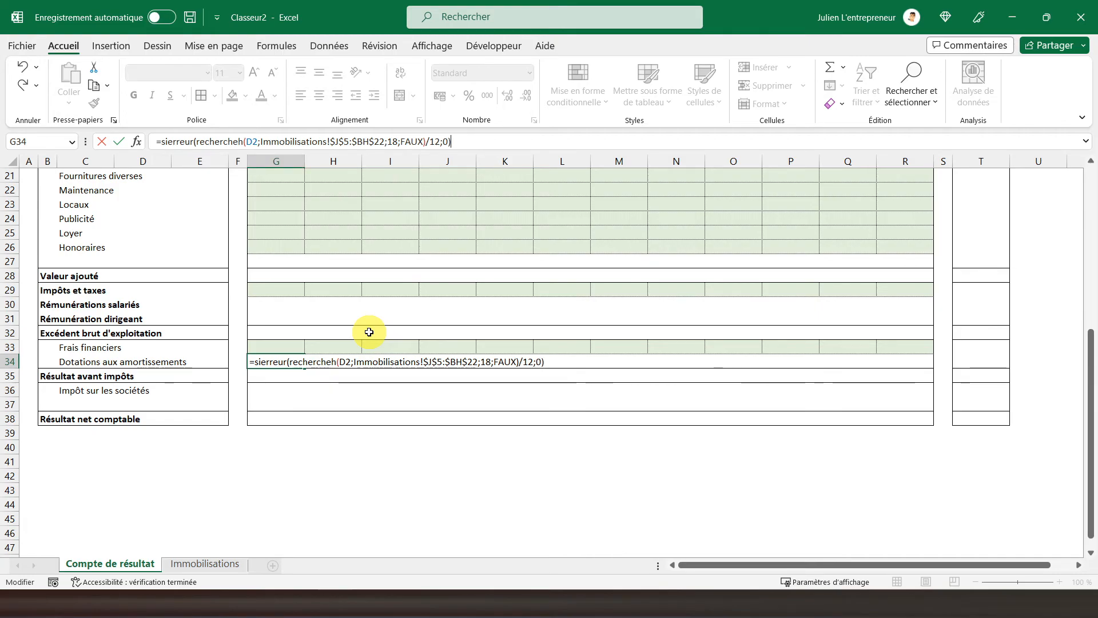
{"action": "key", "text": "Return"}
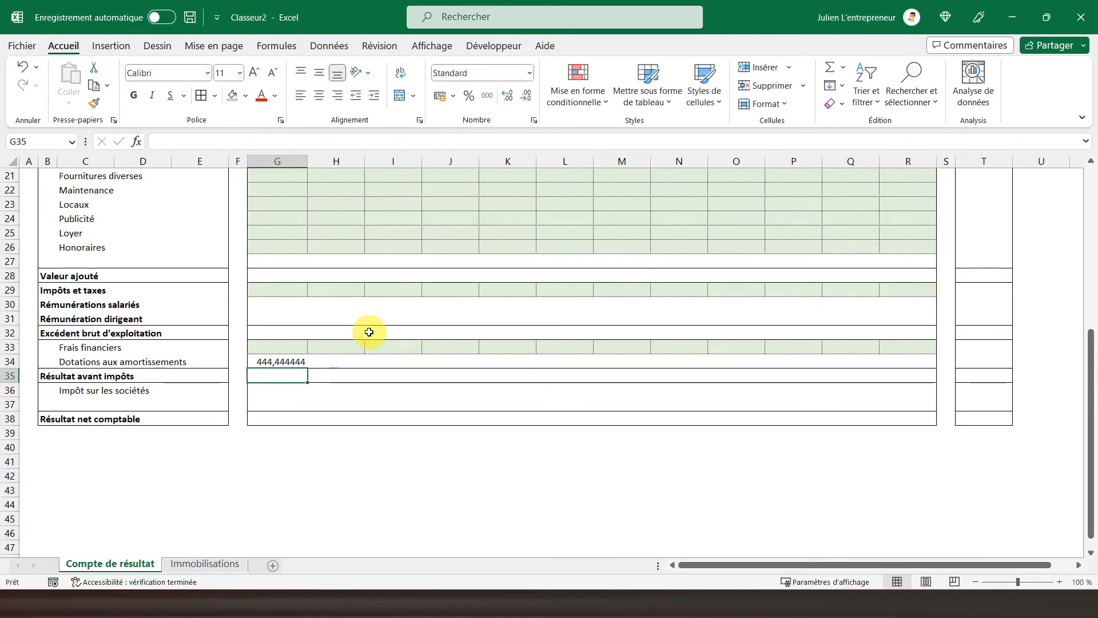
Step: Format the Dotations aux amortissements cells G34:R34 as euro accounting amounts without decimals
{"action": "left_click", "coordinate": [287, 358]}
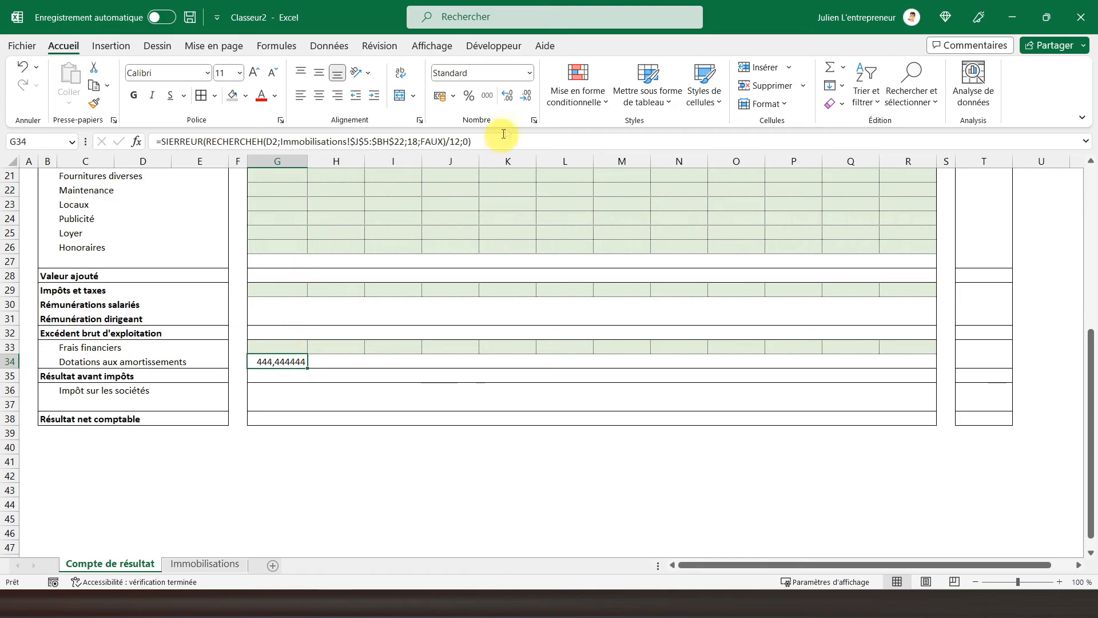
{"action": "left_click", "coordinate": [526, 97]}
{"action": "left_click", "coordinate": [526, 98]}
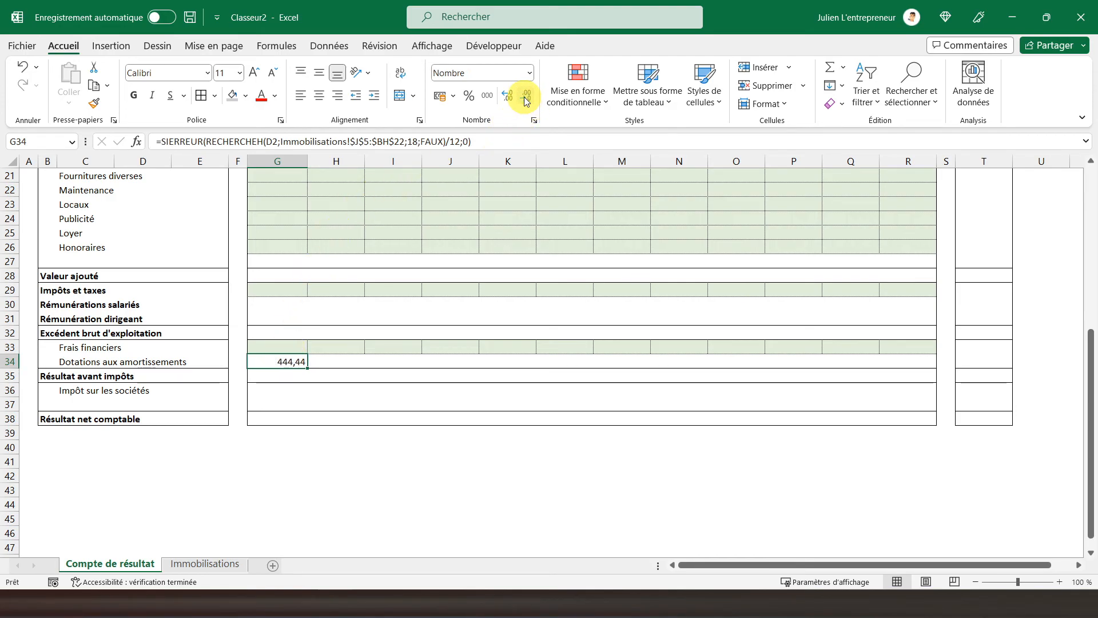
{"action": "left_click", "coordinate": [526, 98]}
{"action": "left_click_drag", "start_coordinate": [329, 361], "coordinate": [887, 360]}
{"action": "left_click", "coordinate": [438, 98]}
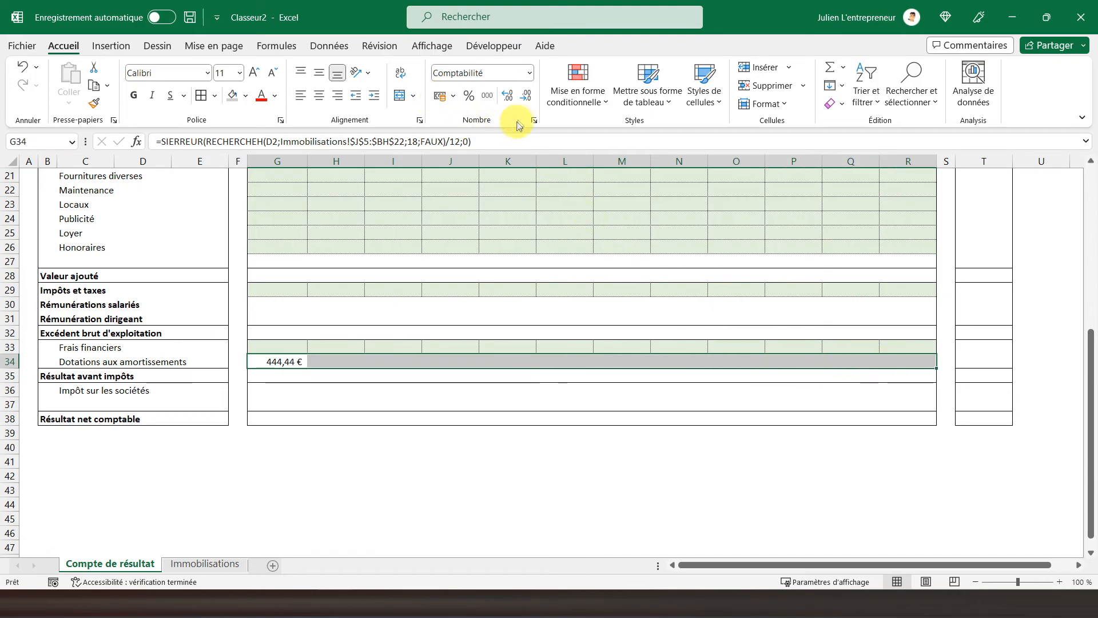
{"action": "left_click", "coordinate": [526, 98]}
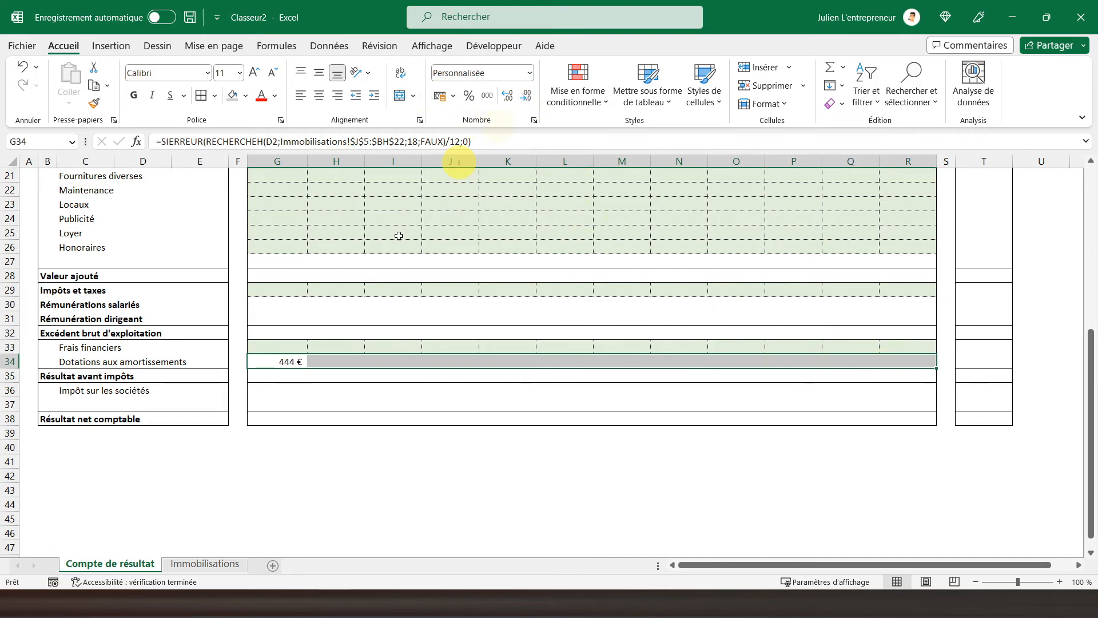
{"action": "left_click", "coordinate": [276, 360]}
{"action": "right_click", "coordinate": [276, 361]}
{"action": "left_click", "coordinate": [317, 208]}
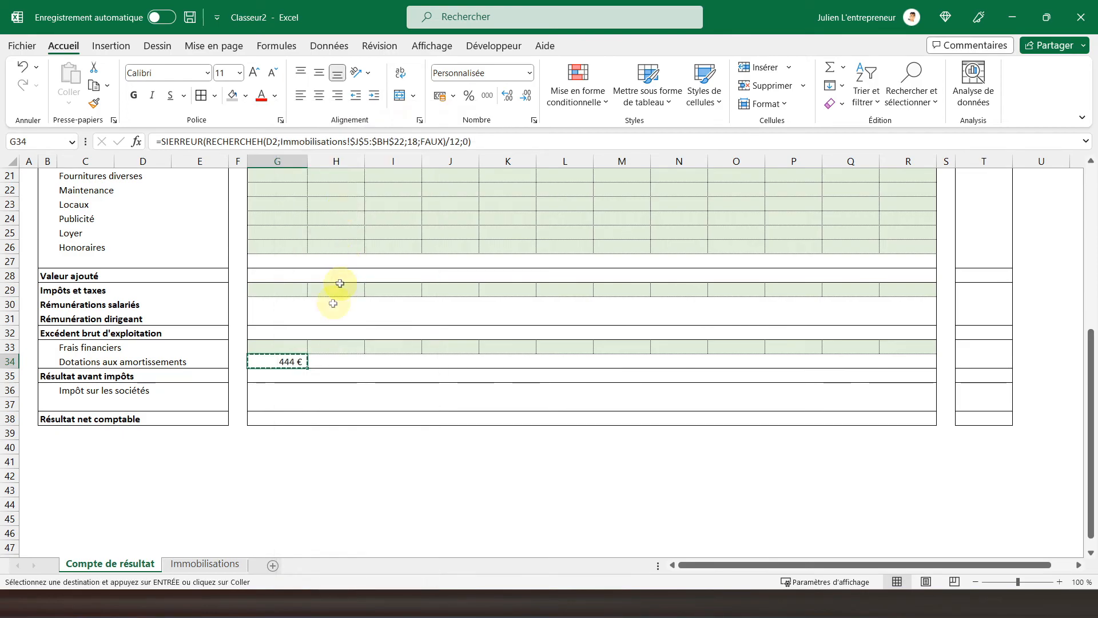
{"action": "left_click_drag", "start_coordinate": [326, 361], "coordinate": [896, 364]}
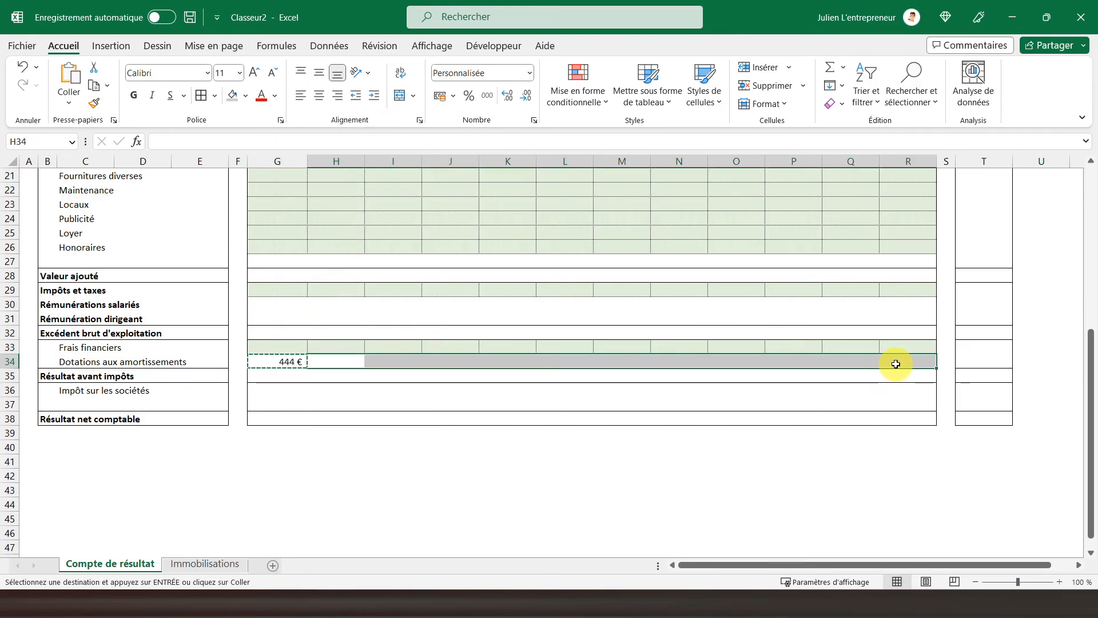
{"action": "right_click", "coordinate": [895, 363]}
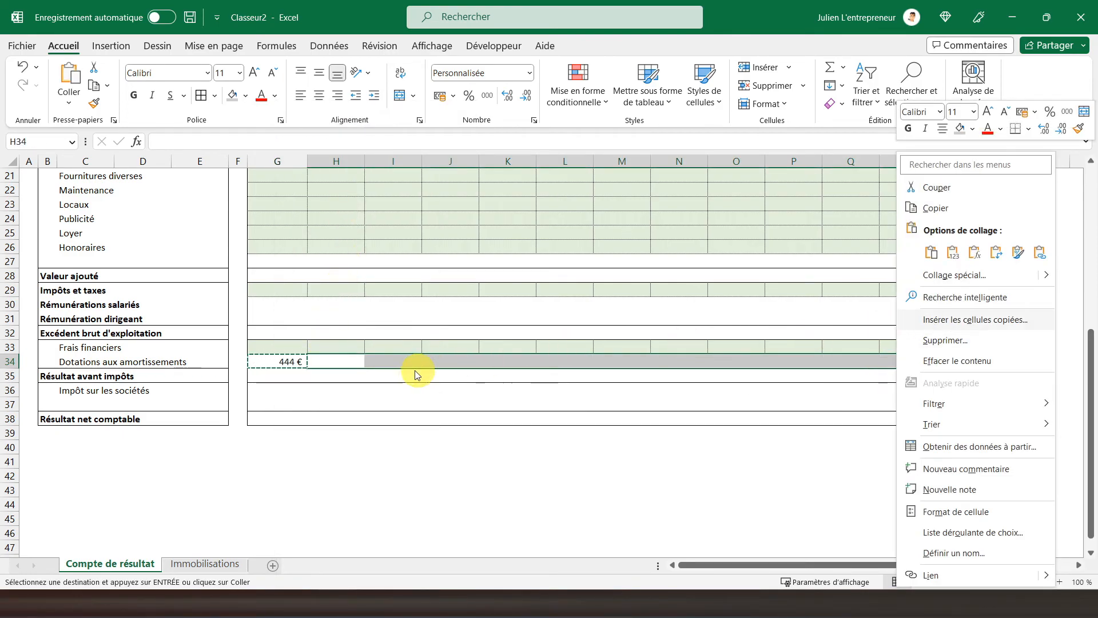
{"action": "key", "text": "Escape"}
Step: Make the year reference absolute as $D$2 in the Dotations aux amortissements formula in G34
{"action": "left_click", "coordinate": [284, 361]}
{"action": "scroll", "coordinate": [285, 360], "scroll_direction": "up", "scroll_amount": 7}
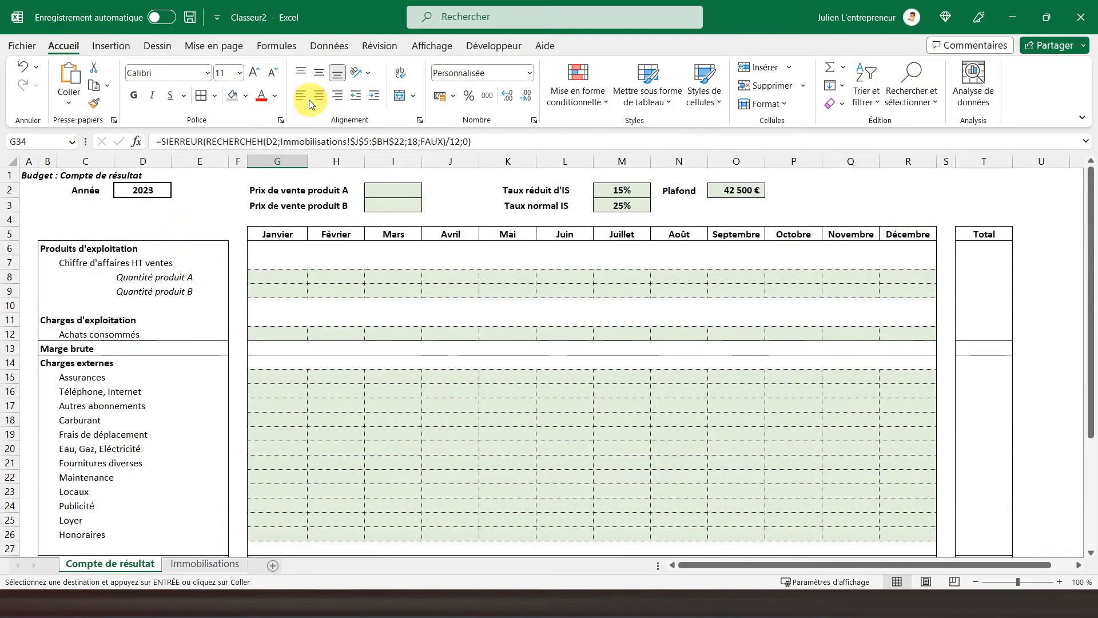
{"action": "left_click", "coordinate": [270, 141]}
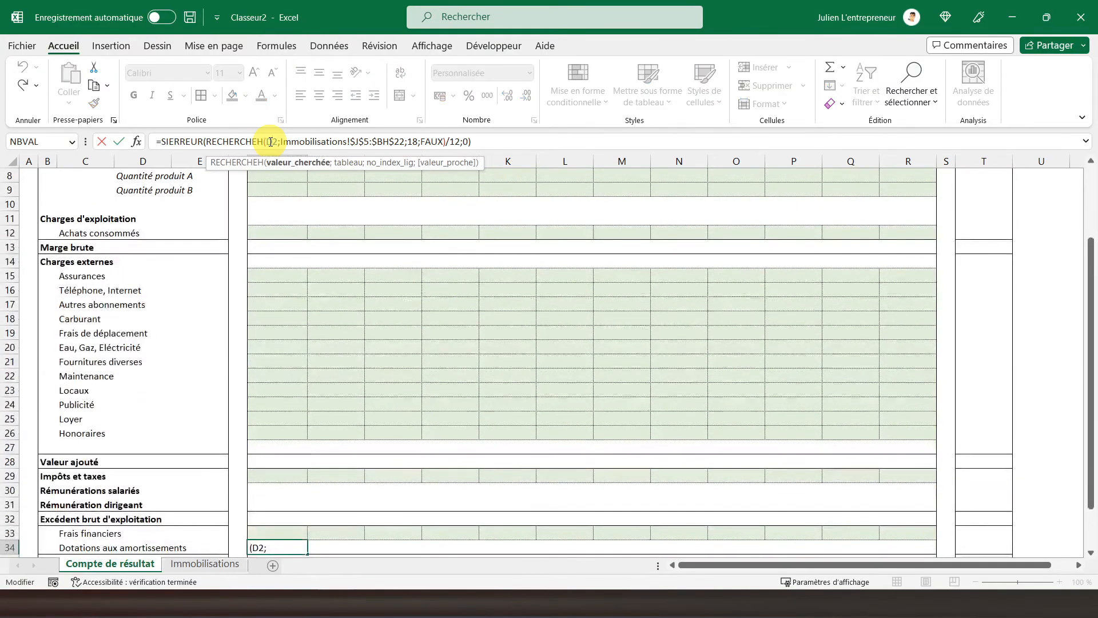
{"action": "key", "text": "Return"}
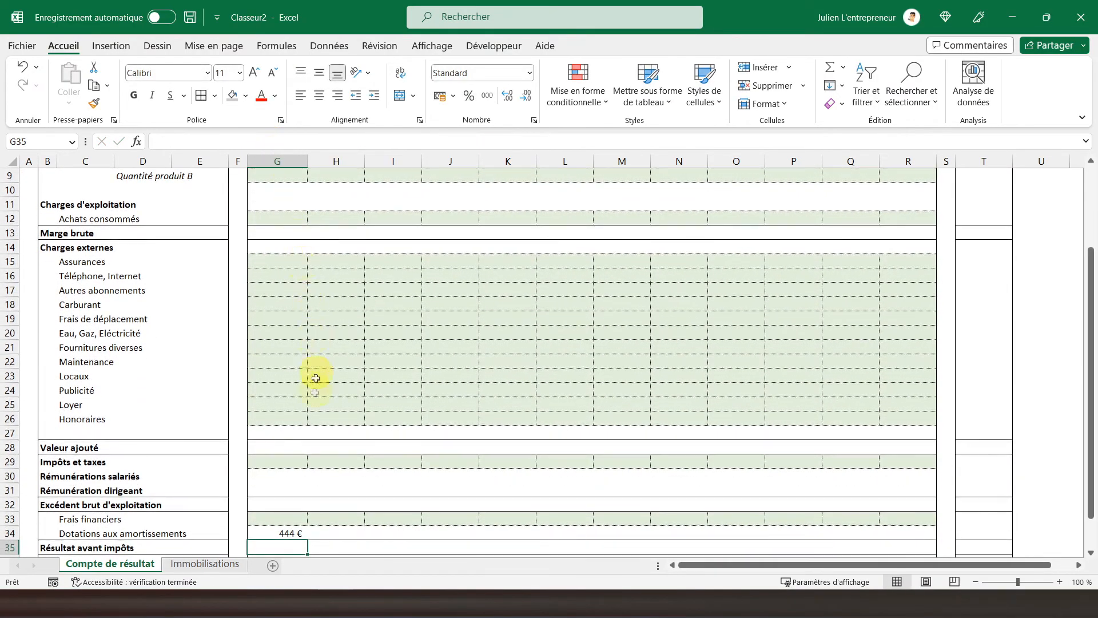
Step: Copy the January Dotations aux amortissements formula from G34 into February to December (H34:R34), pasting formulas only
{"action": "left_click", "coordinate": [276, 530]}
{"action": "right_click", "coordinate": [277, 532]}
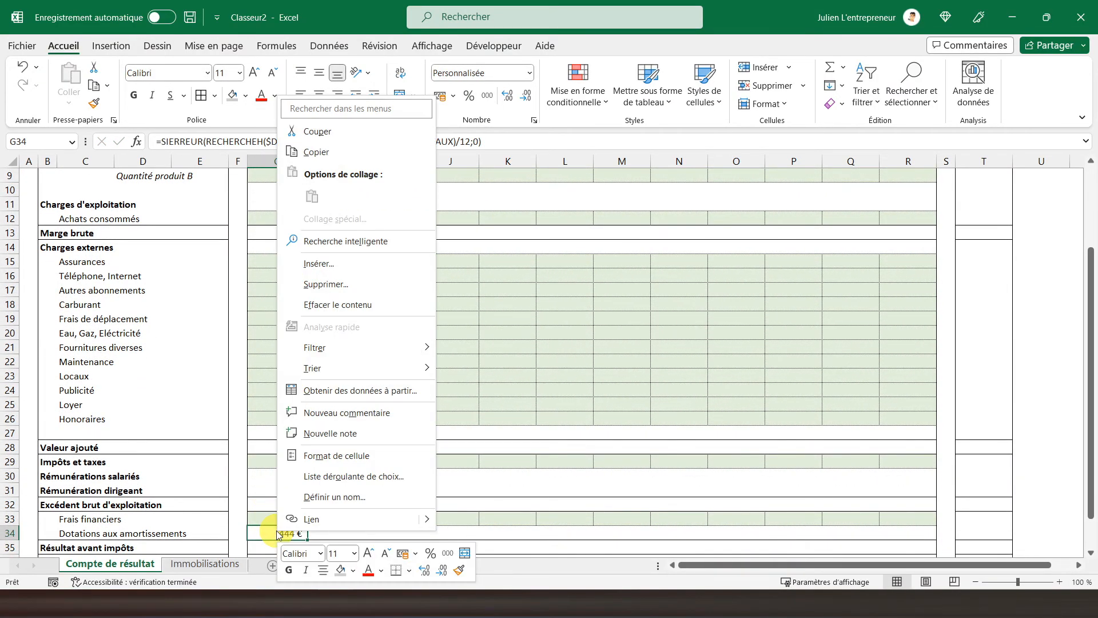
{"action": "left_click", "coordinate": [343, 152]}
{"action": "left_click_drag", "start_coordinate": [321, 529], "coordinate": [897, 532]}
{"action": "right_click", "coordinate": [898, 532]}
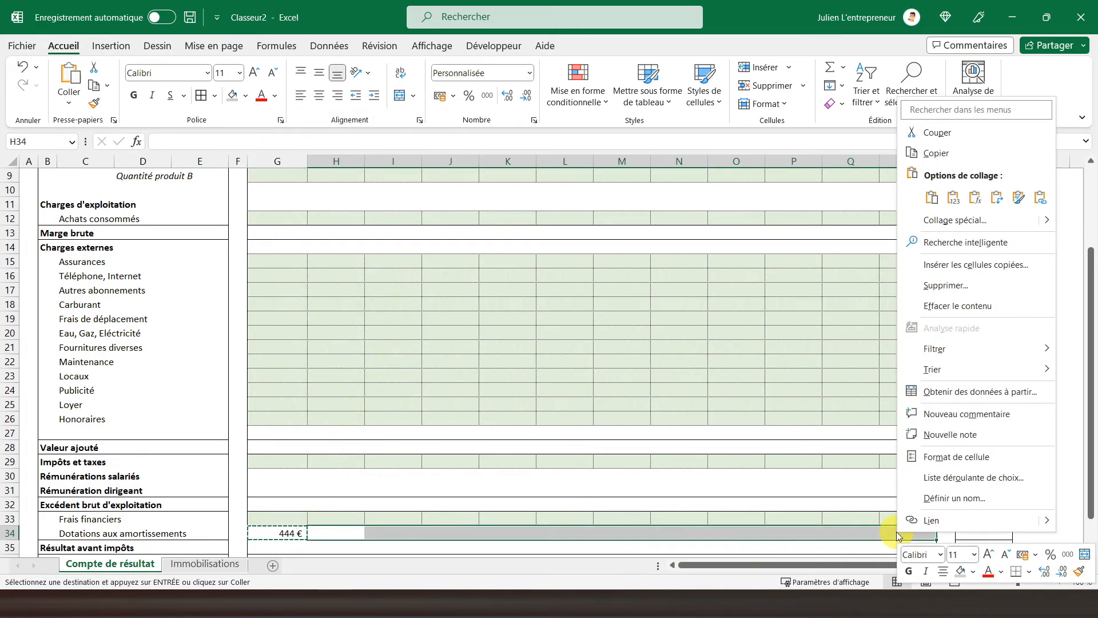
{"action": "left_click", "coordinate": [975, 198]}
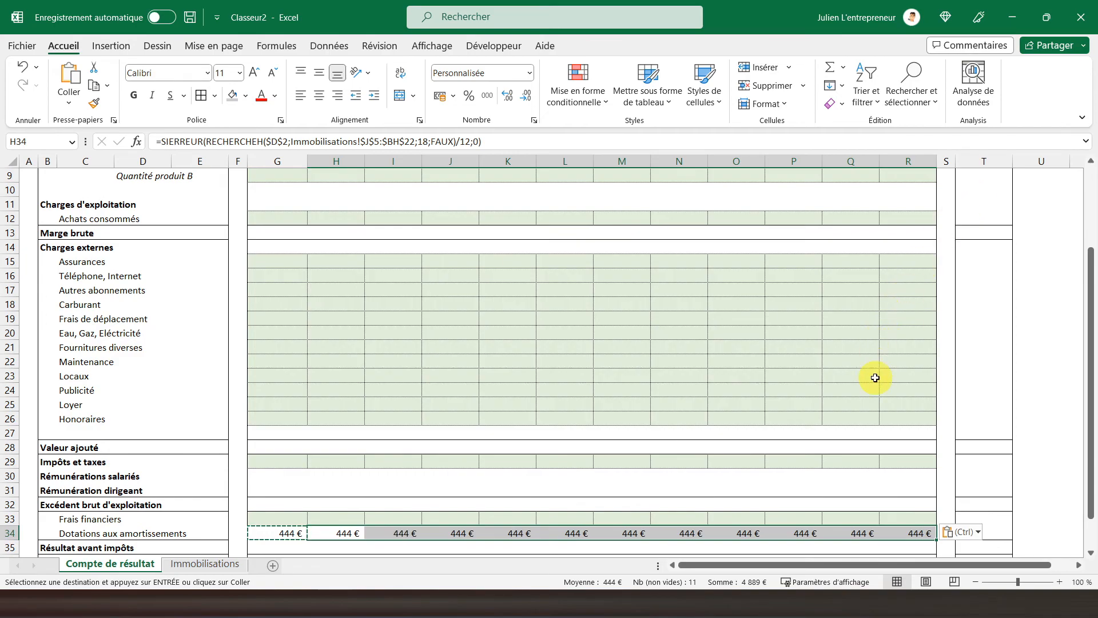
Step: Compare the monthly Dotations aux amortissements with the 2023 total in L22 of the Immobilisations sheet and the year in D2
{"action": "scroll", "coordinate": [311, 523], "scroll_direction": "down", "scroll_amount": 1}
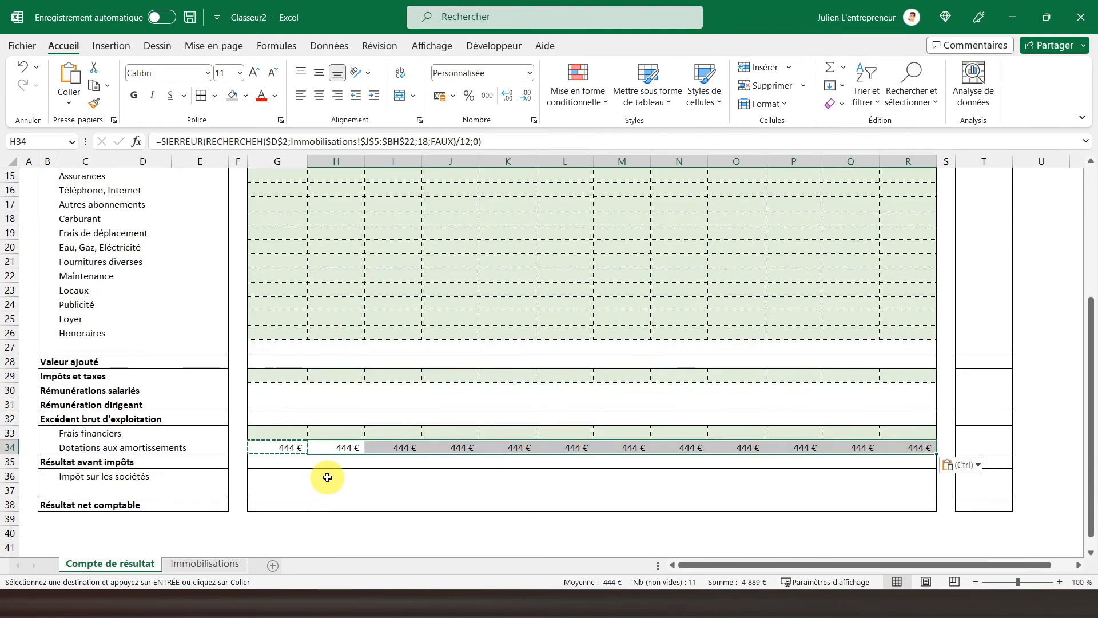
{"action": "left_click", "coordinate": [271, 484]}
{"action": "left_click", "coordinate": [224, 563]}
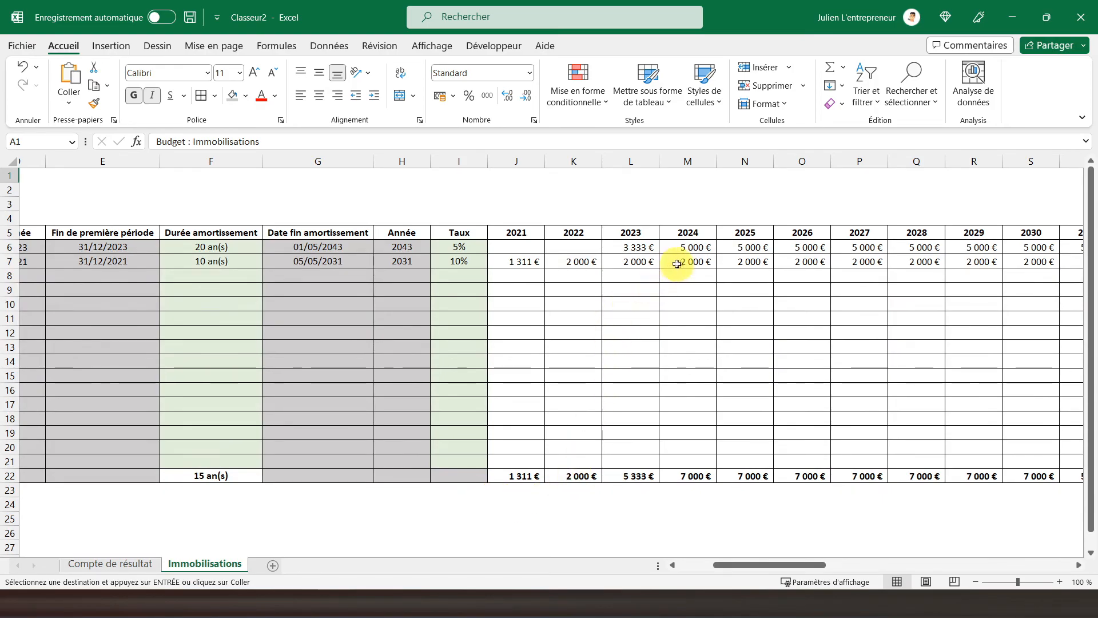
{"action": "left_click", "coordinate": [98, 564]}
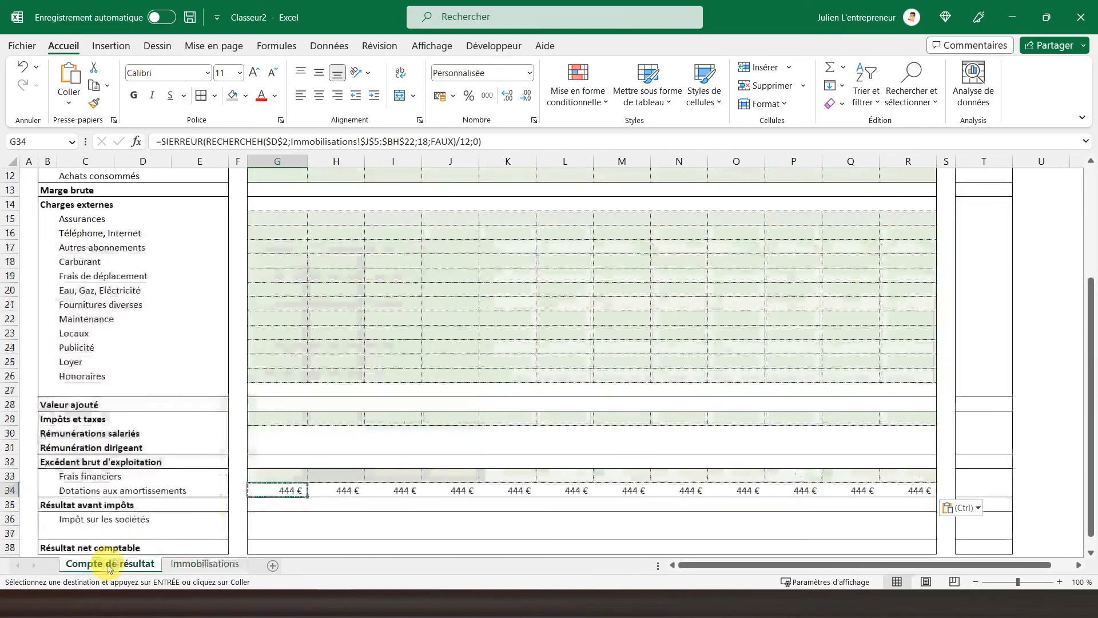
{"action": "scroll", "coordinate": [278, 417], "scroll_direction": "up", "scroll_amount": 4}
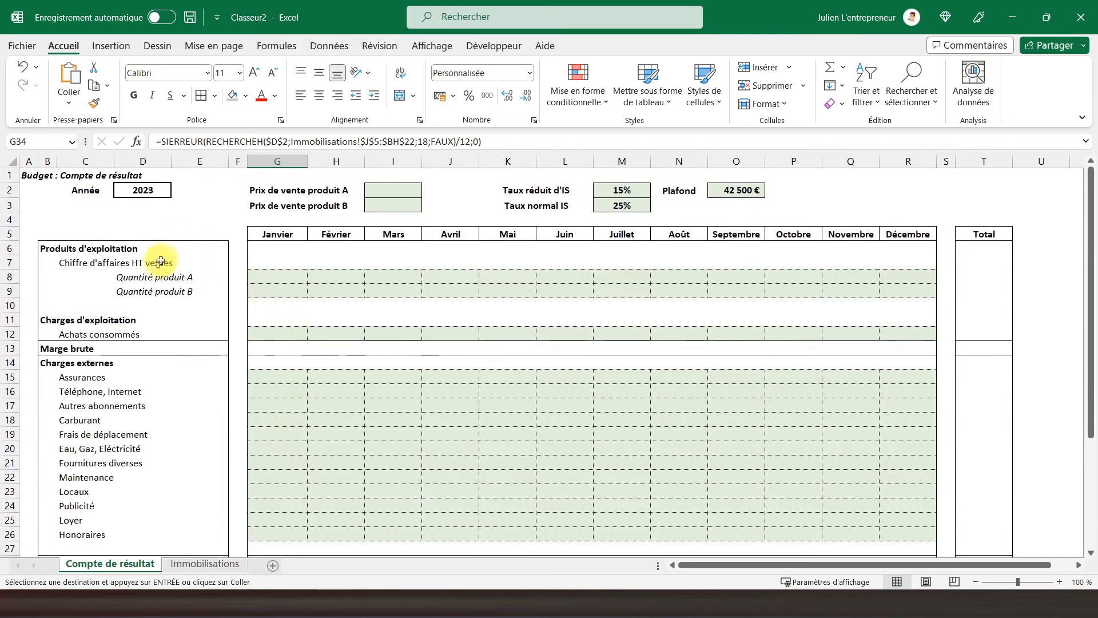
{"action": "left_click", "coordinate": [130, 191]}
{"action": "scroll", "coordinate": [275, 343], "scroll_direction": "down", "scroll_amount": 2}
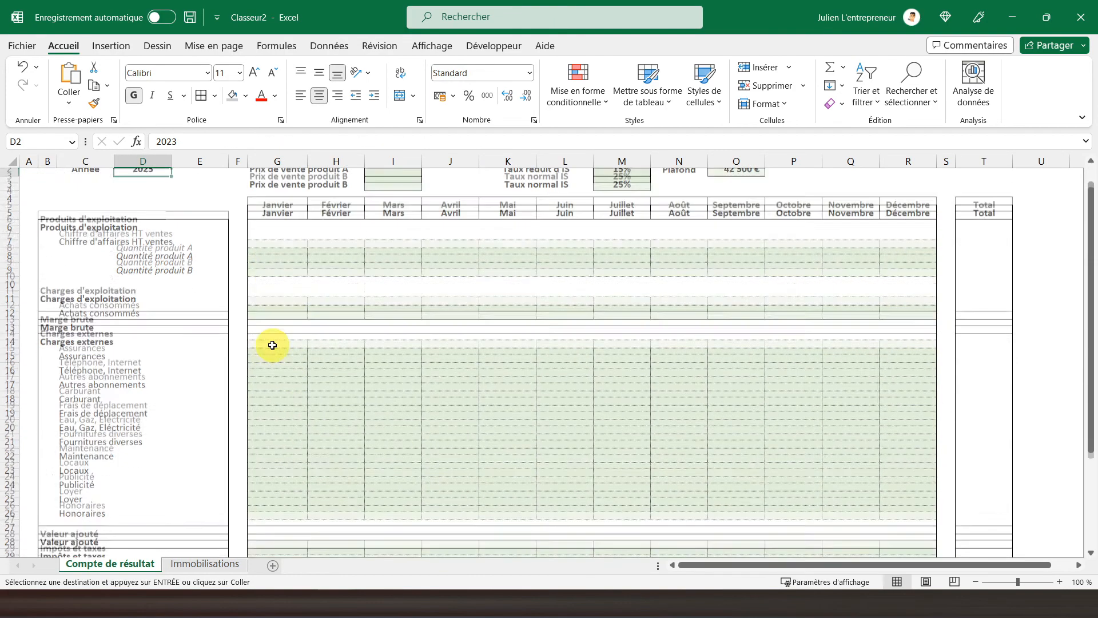
{"action": "left_click", "coordinate": [203, 563]}
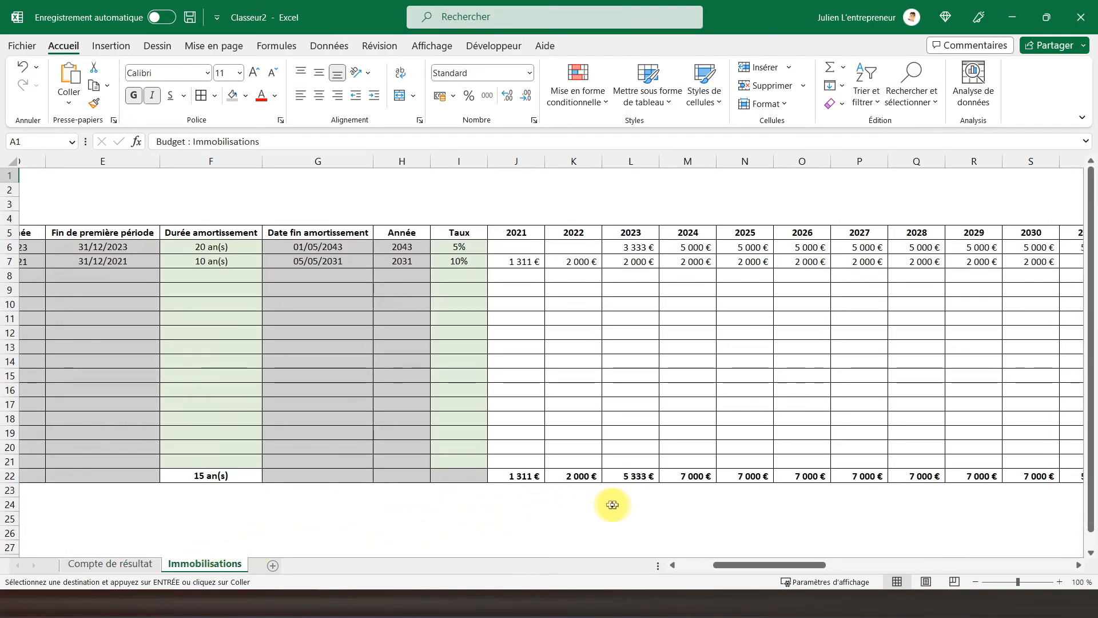
{"action": "left_click", "coordinate": [626, 468]}
{"action": "left_click", "coordinate": [627, 478]}
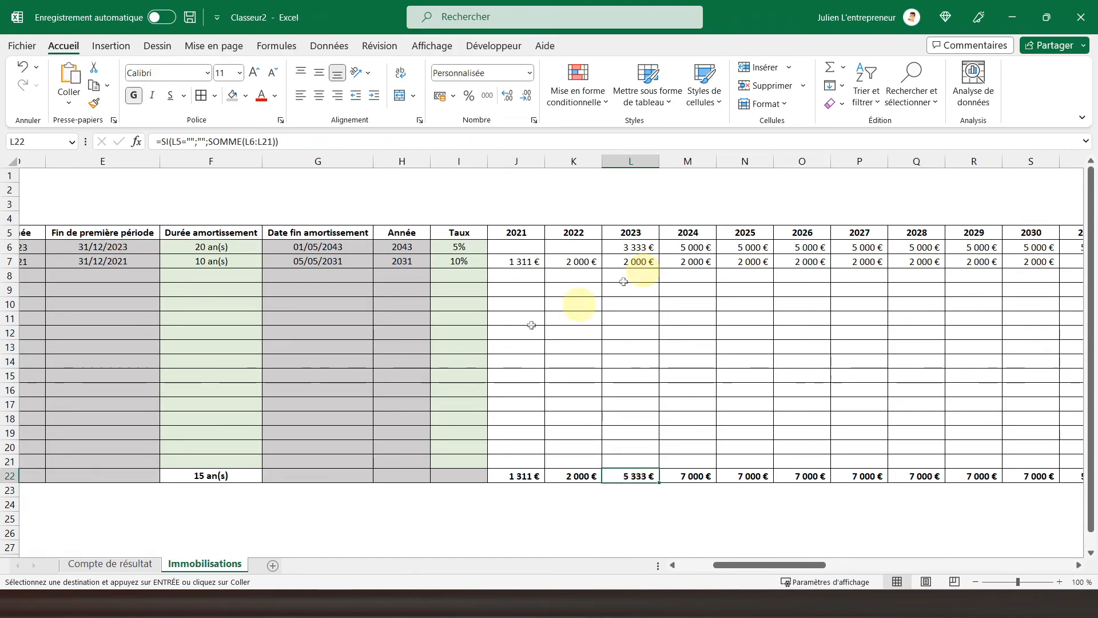
{"action": "left_click", "coordinate": [110, 563]}
{"action": "scroll", "coordinate": [281, 509], "scroll_direction": "down", "scroll_amount": 2}
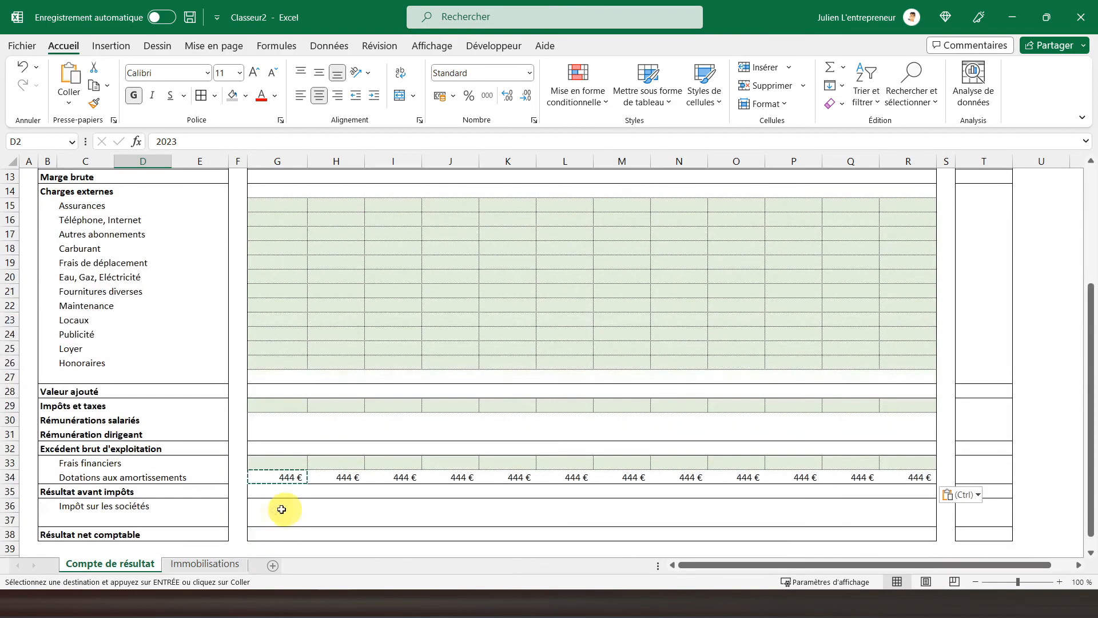
Step: Review how the G34 formula uses the year in D2 and the matching year column of the Immobilisations sheet
{"action": "left_click", "coordinate": [282, 479]}
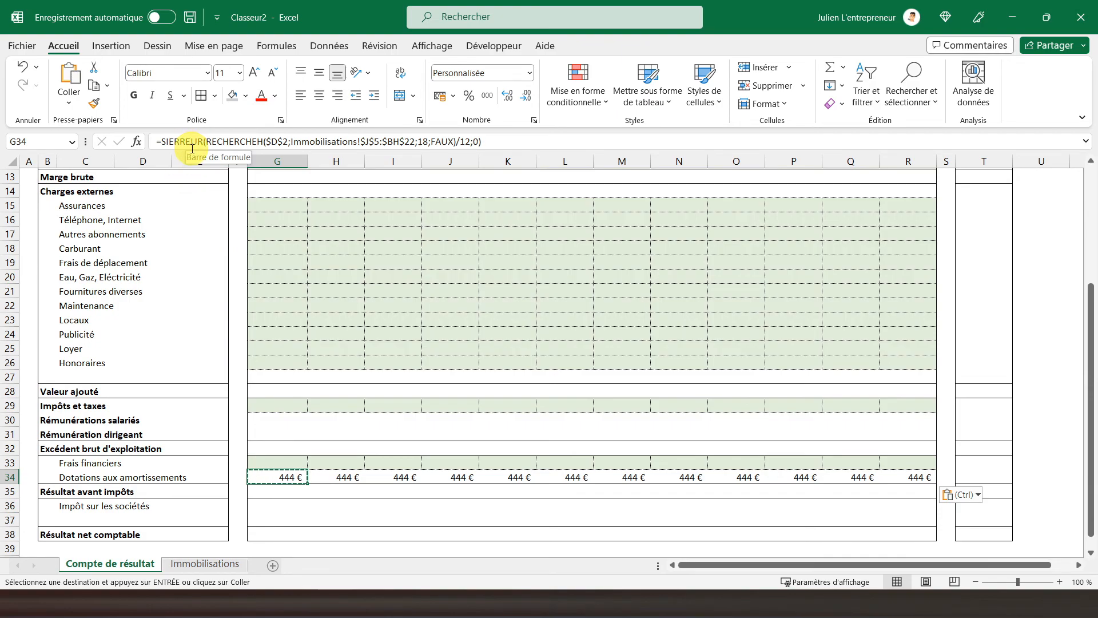
{"action": "scroll", "coordinate": [258, 240], "scroll_direction": "up", "scroll_amount": 4}
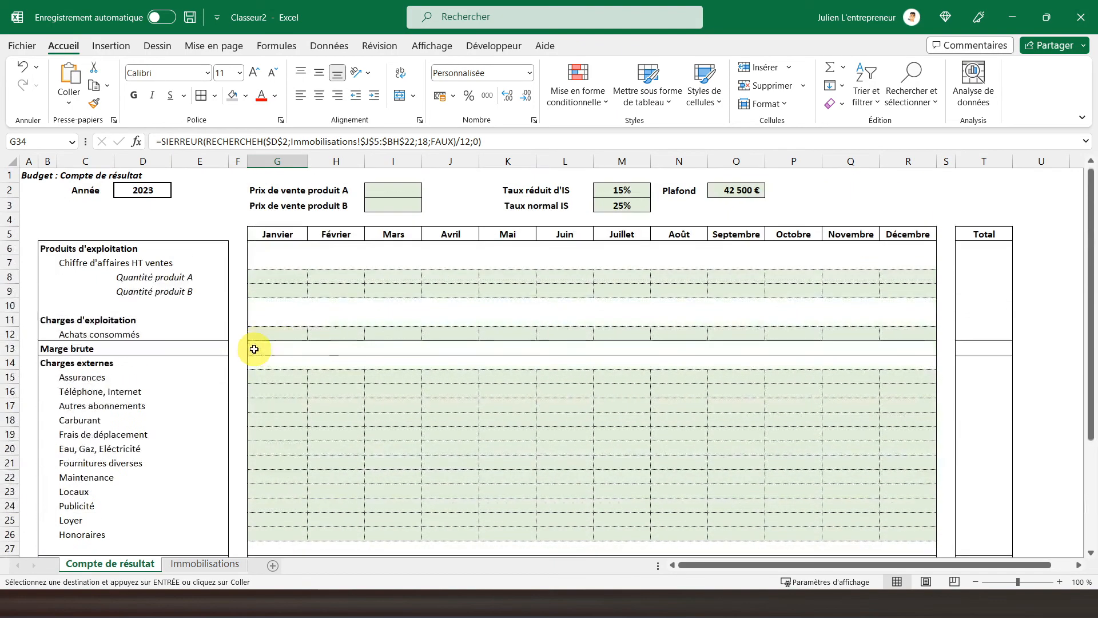
{"action": "left_click", "coordinate": [122, 194]}
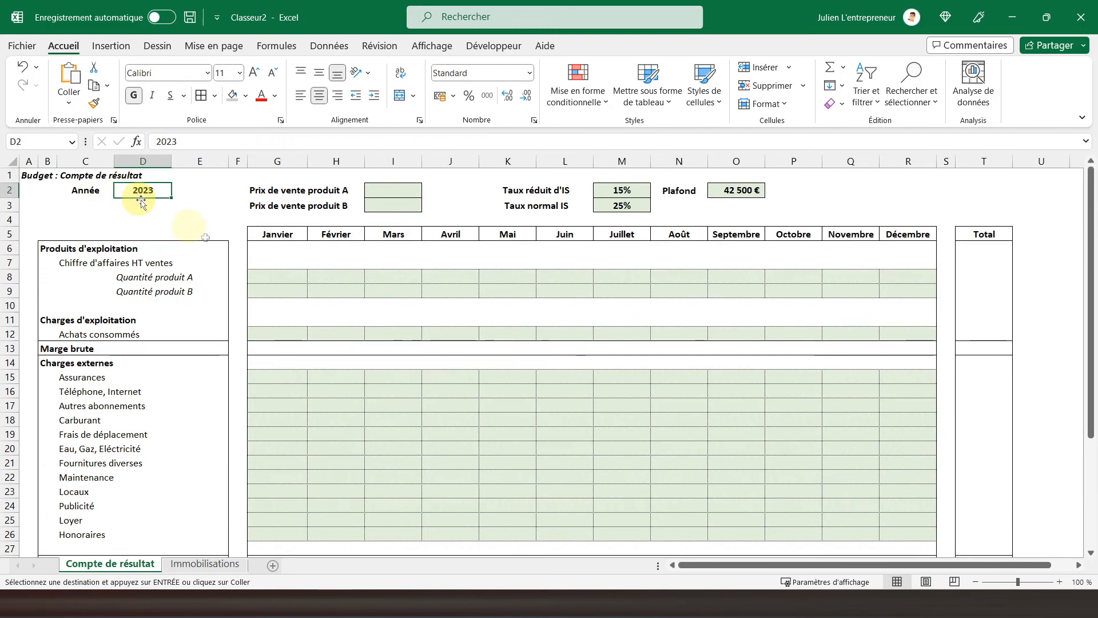
{"action": "scroll", "coordinate": [318, 400], "scroll_direction": "down", "scroll_amount": 4}
{"action": "left_click", "coordinate": [280, 474]}
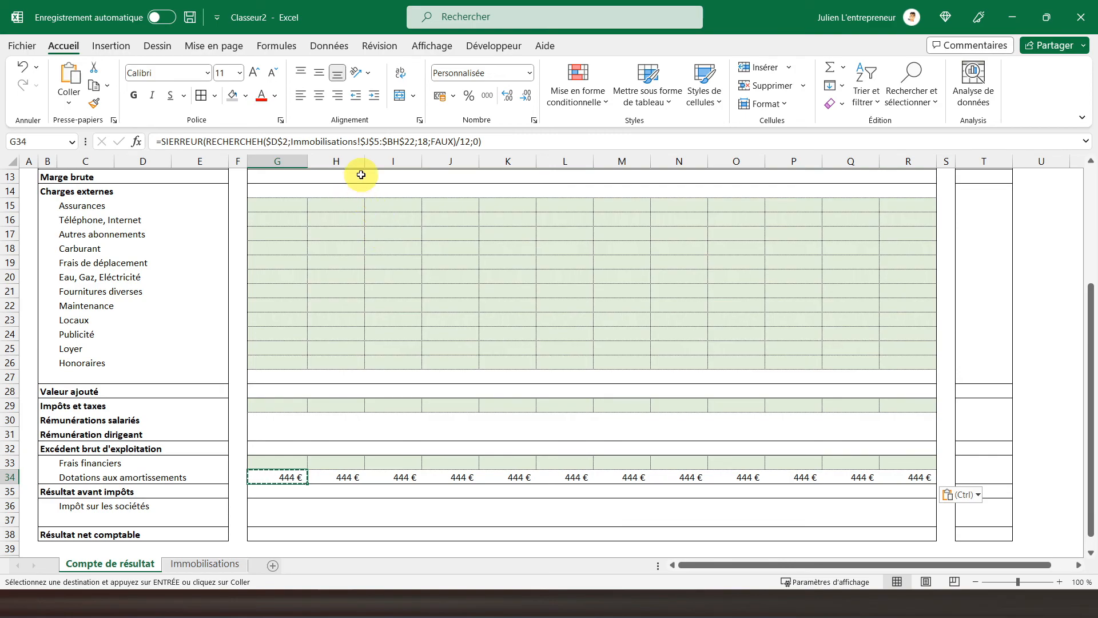
{"action": "scroll", "coordinate": [355, 272], "scroll_direction": "up", "scroll_amount": 4}
{"action": "scroll", "coordinate": [305, 272], "scroll_direction": "down", "scroll_amount": 1}
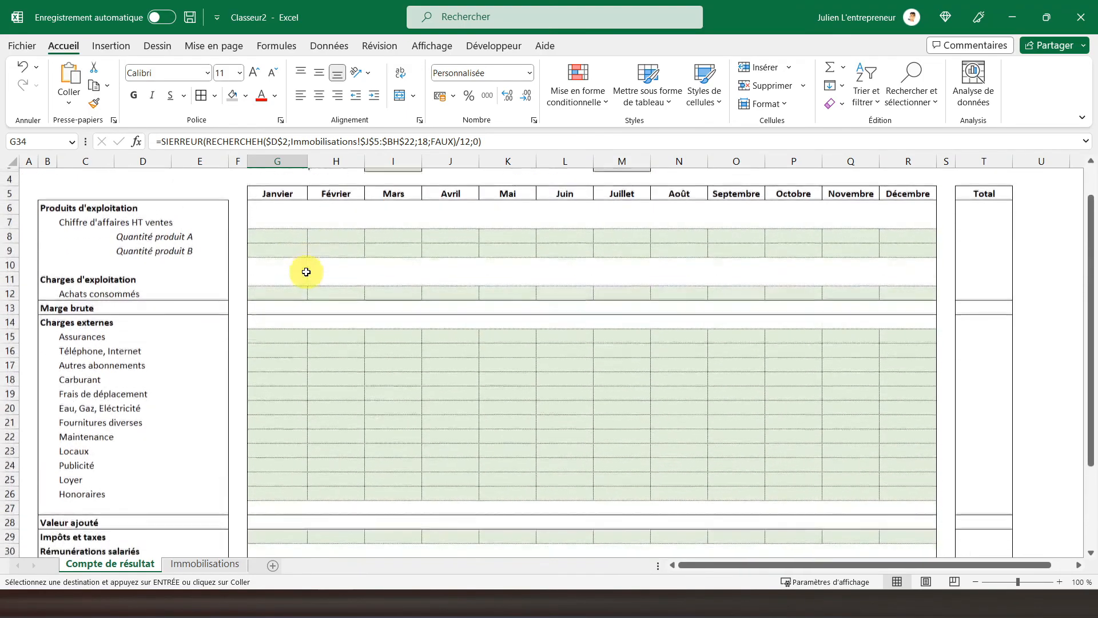
{"action": "scroll", "coordinate": [303, 275], "scroll_direction": "down", "scroll_amount": 3}
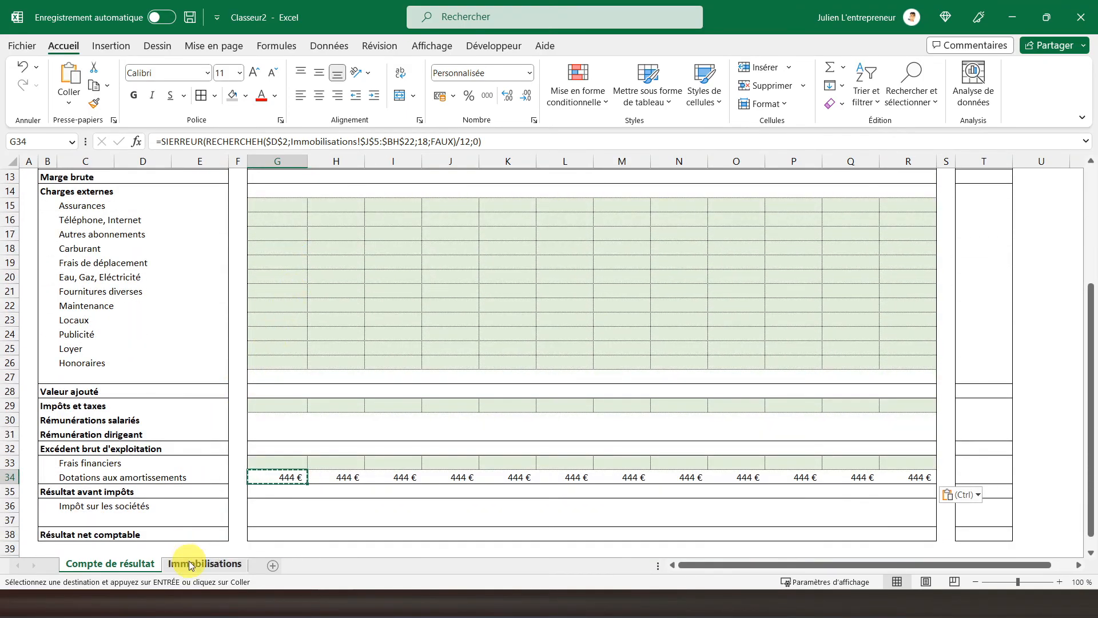
{"action": "left_click", "coordinate": [188, 565]}
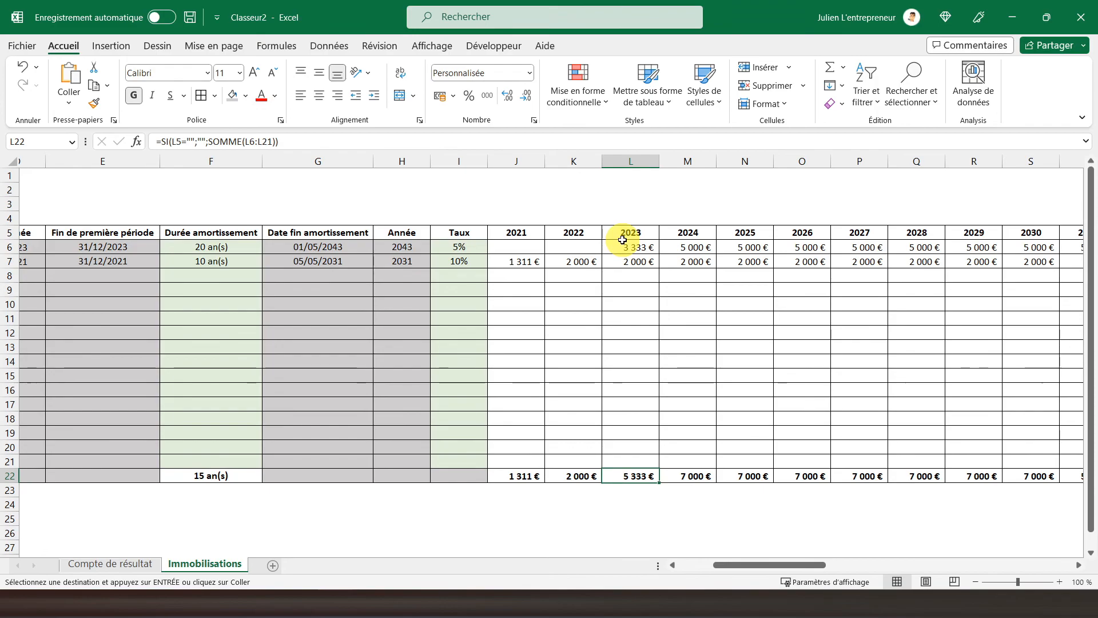
{"action": "left_click", "coordinate": [108, 564]}
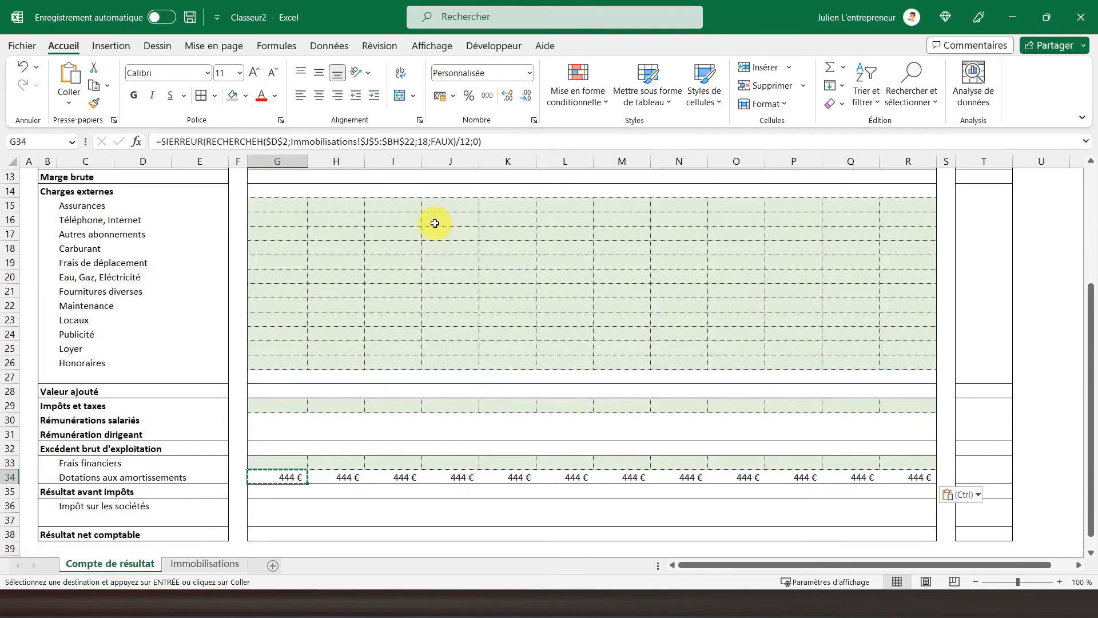
Step: Check the sum of the monthly Dotations aux amortissements against the 2023 total on the Immobilisations sheet and make G34:R34 bold
{"action": "scroll", "coordinate": [328, 276], "scroll_direction": "down", "scroll_amount": 2}
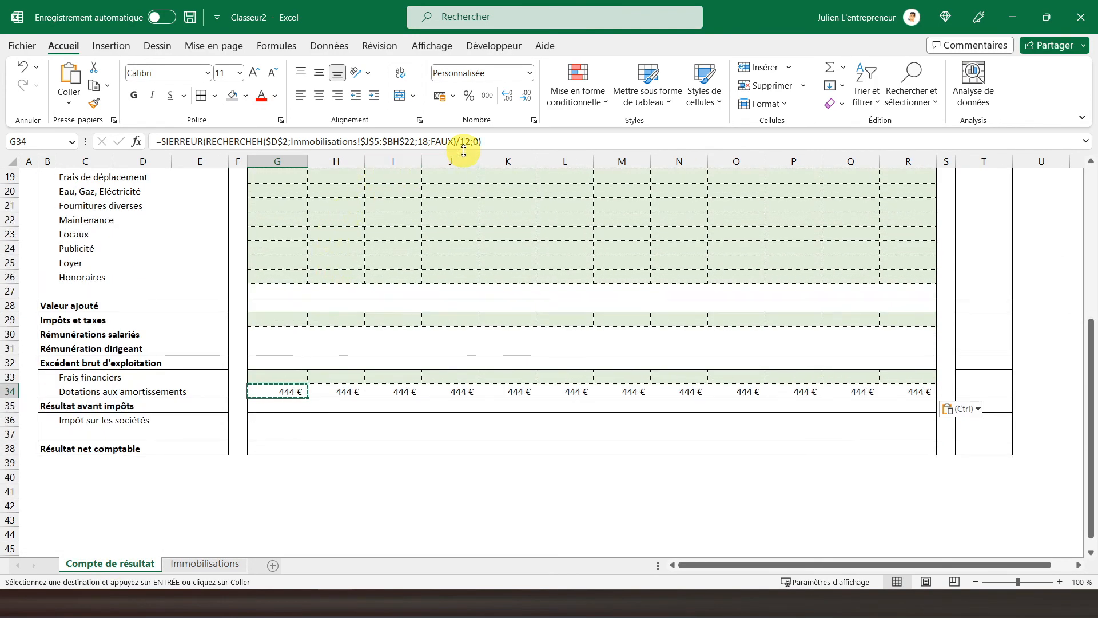
{"action": "left_click_drag", "start_coordinate": [283, 390], "coordinate": [901, 393]}
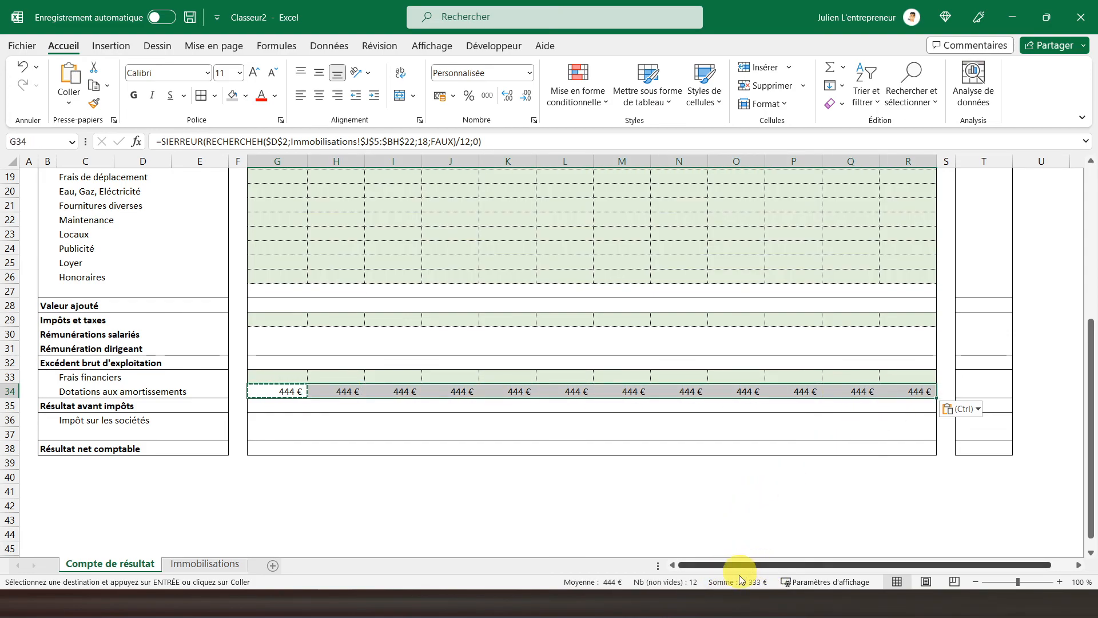
{"action": "left_click", "coordinate": [206, 564]}
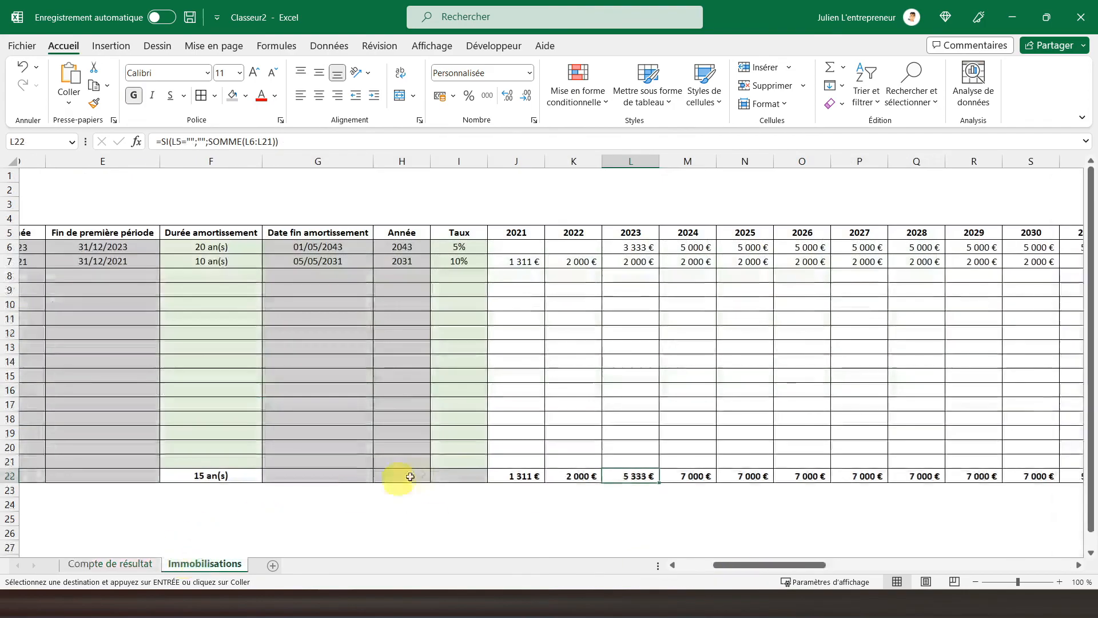
{"action": "left_click", "coordinate": [137, 564]}
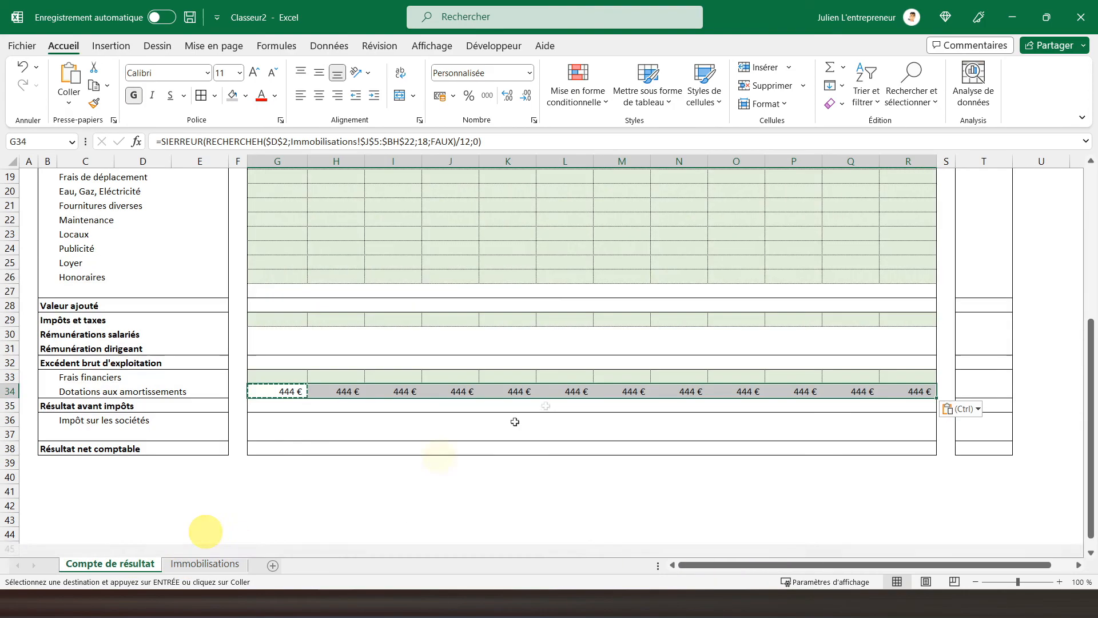
{"action": "left_click", "coordinate": [135, 96]}
Step: Total the Dotations aux amortissements row in T34 with =SOMME(G34:S34) and go back to cell A1
{"action": "left_click", "coordinate": [978, 390]}
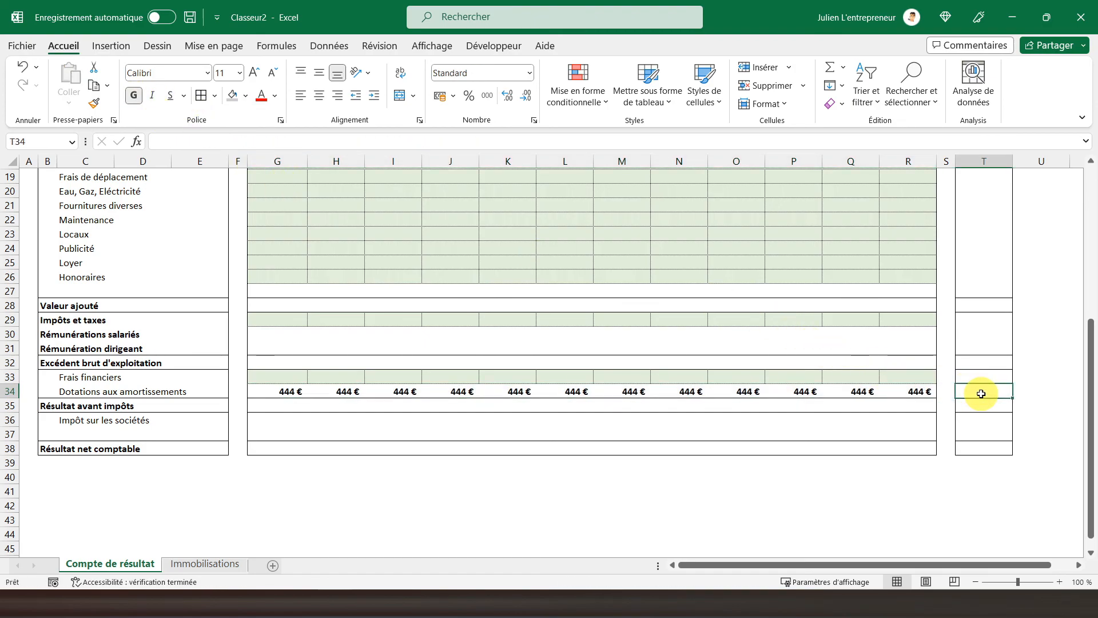
{"action": "left_click", "coordinate": [830, 68]}
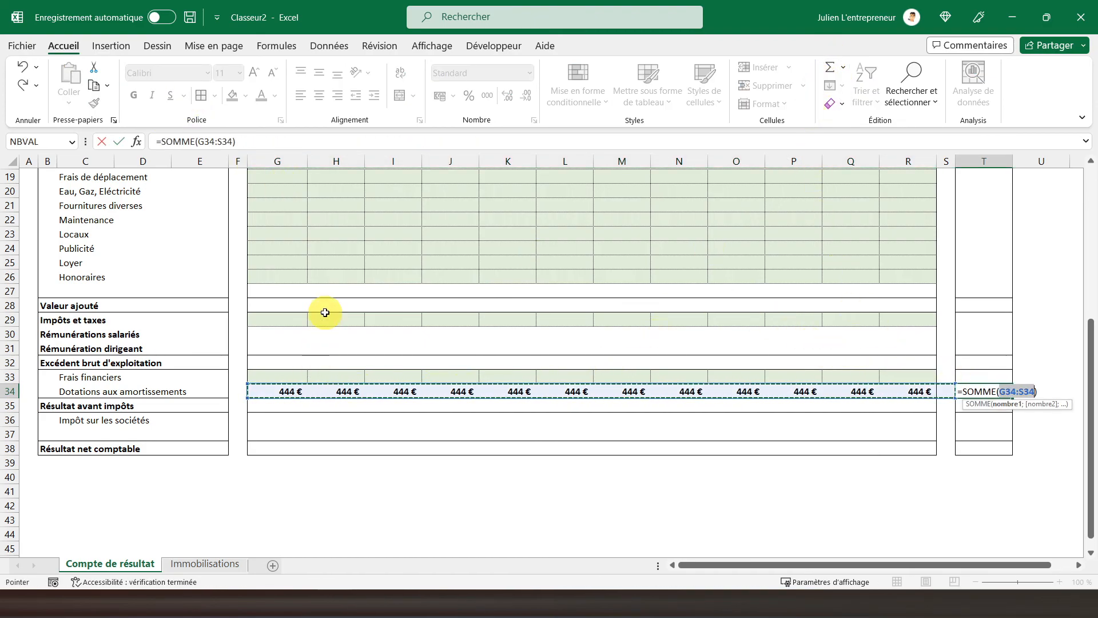
{"action": "key", "text": "Return"}
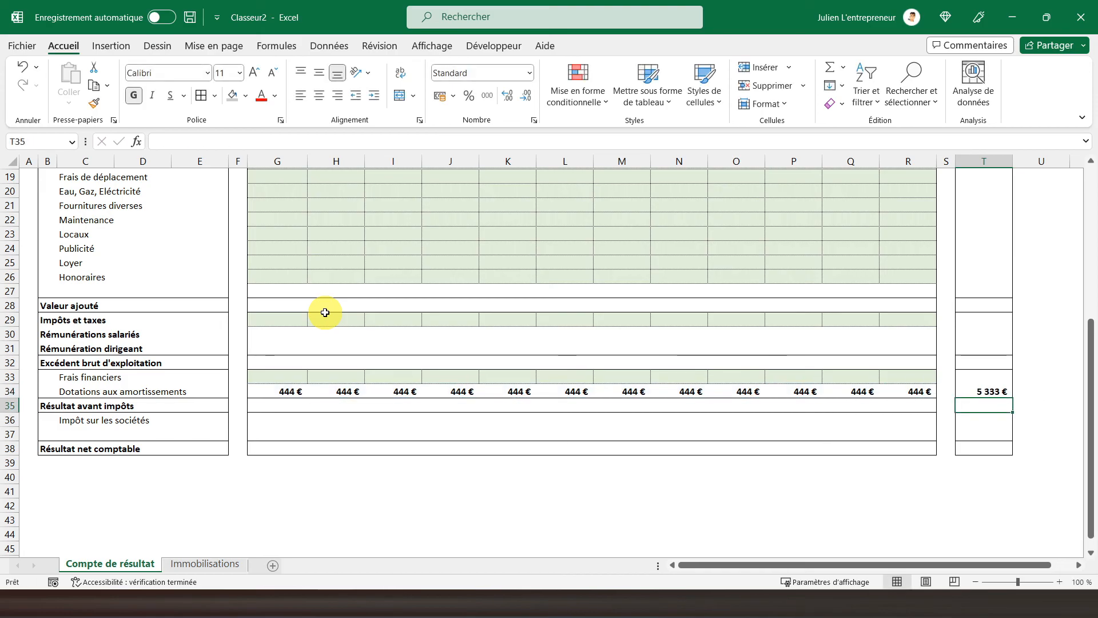
{"action": "scroll", "coordinate": [554, 417], "scroll_direction": "up", "scroll_amount": 6}
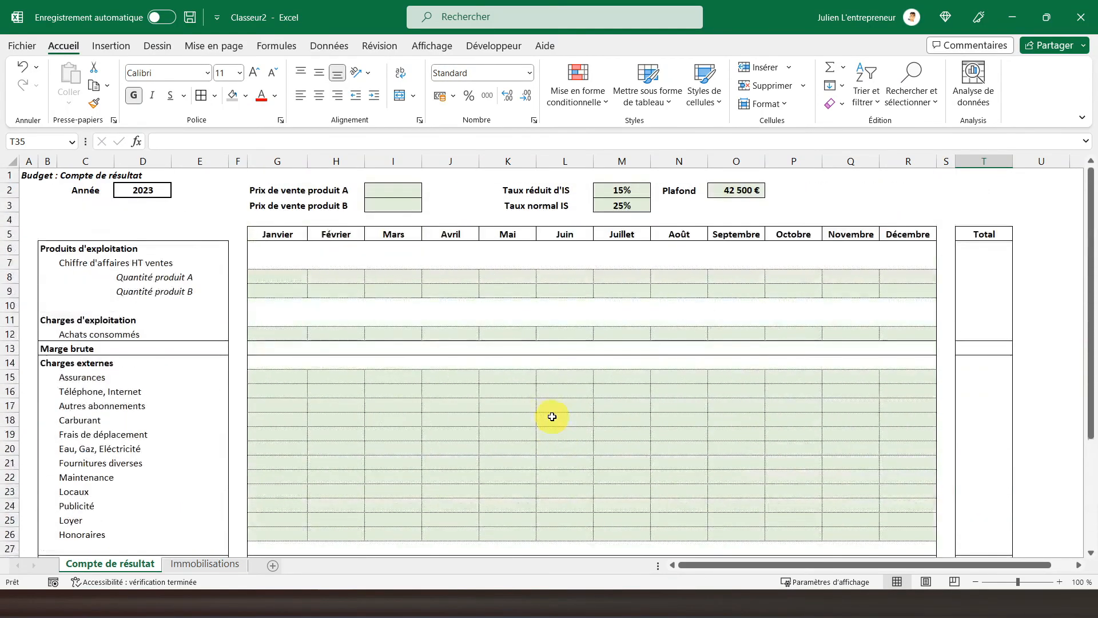
{"action": "left_click", "coordinate": [30, 175]}
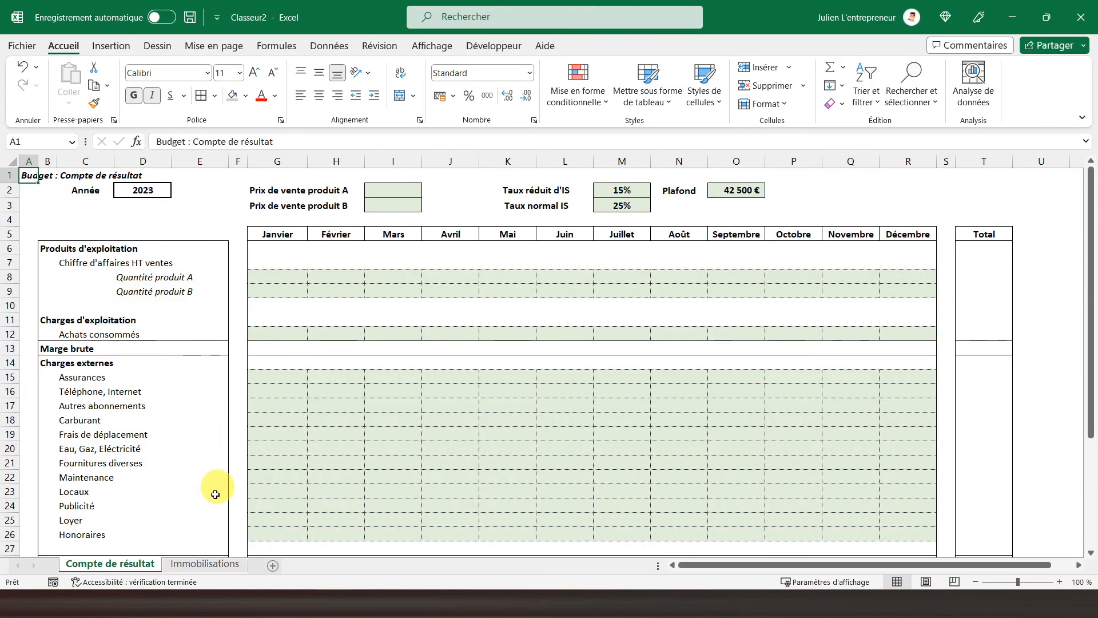
Step: Hide the Année and Fin de première période columns (D:E) on the Immobilisations sheet
{"action": "left_click", "coordinate": [204, 565]}
{"action": "left_click_drag", "start_coordinate": [751, 567], "coordinate": [508, 549]}
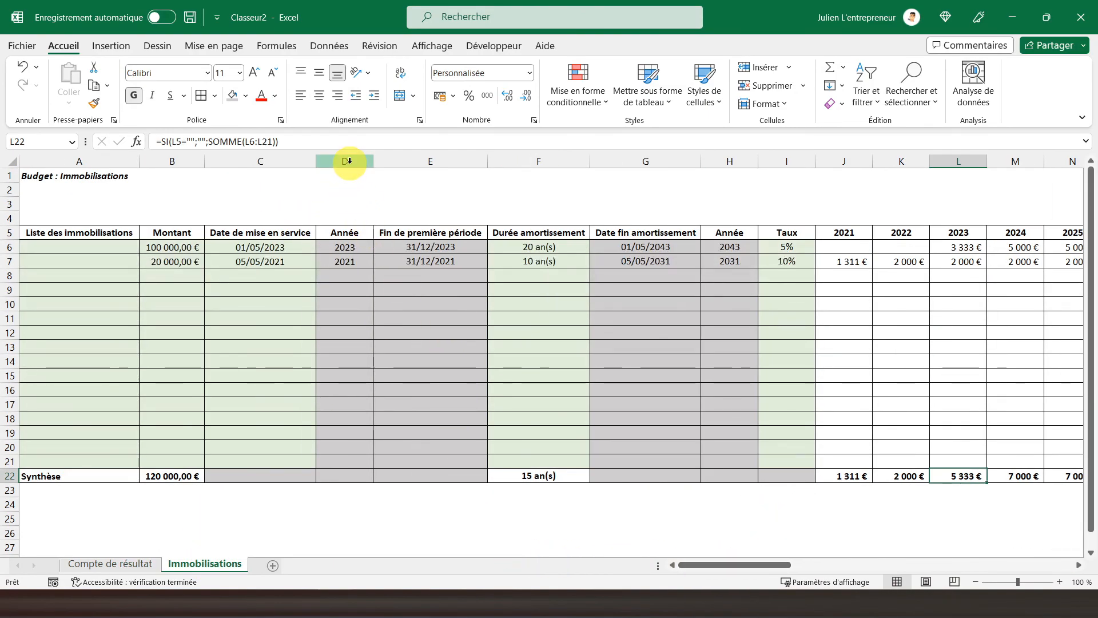
{"action": "left_click_drag", "start_coordinate": [348, 161], "coordinate": [400, 162]}
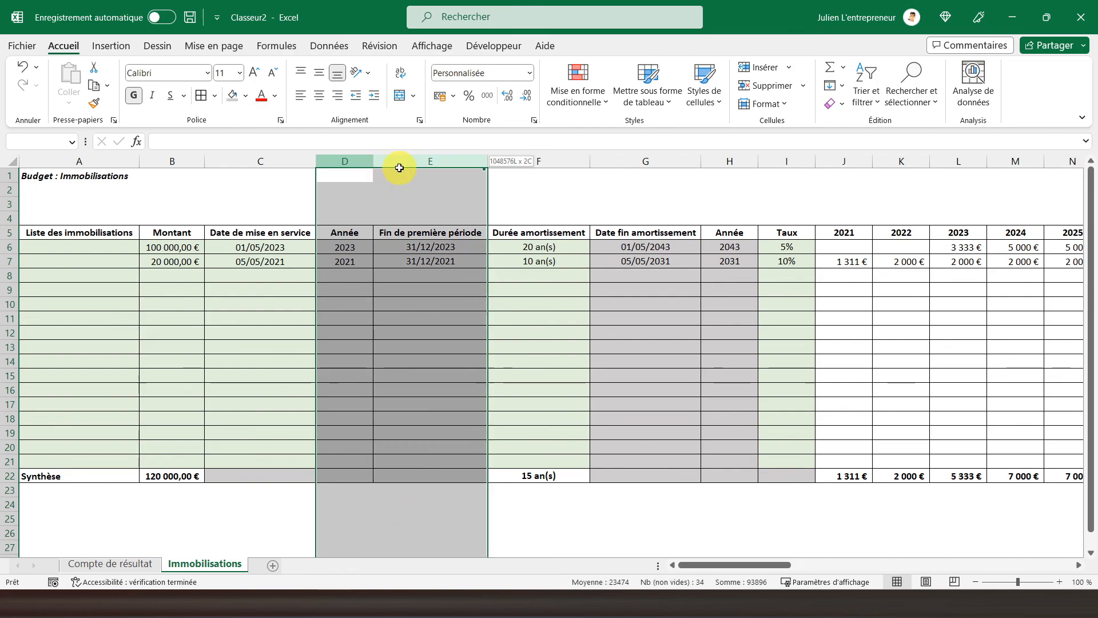
{"action": "right_click", "coordinate": [346, 202]}
{"action": "left_click", "coordinate": [371, 453]}
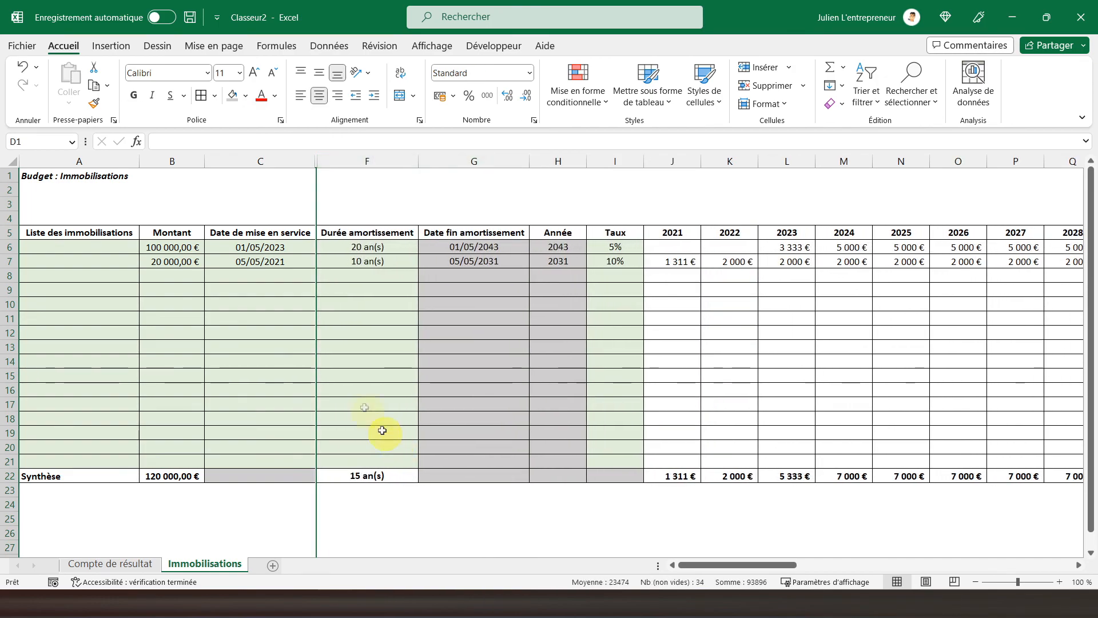
Step: Hide the Date fin amortissement and Année columns (G:H) on the Immobilisations sheet and return to the Compte de résultat sheet
{"action": "left_click_drag", "start_coordinate": [478, 160], "coordinate": [540, 163]}
{"action": "right_click", "coordinate": [469, 197]}
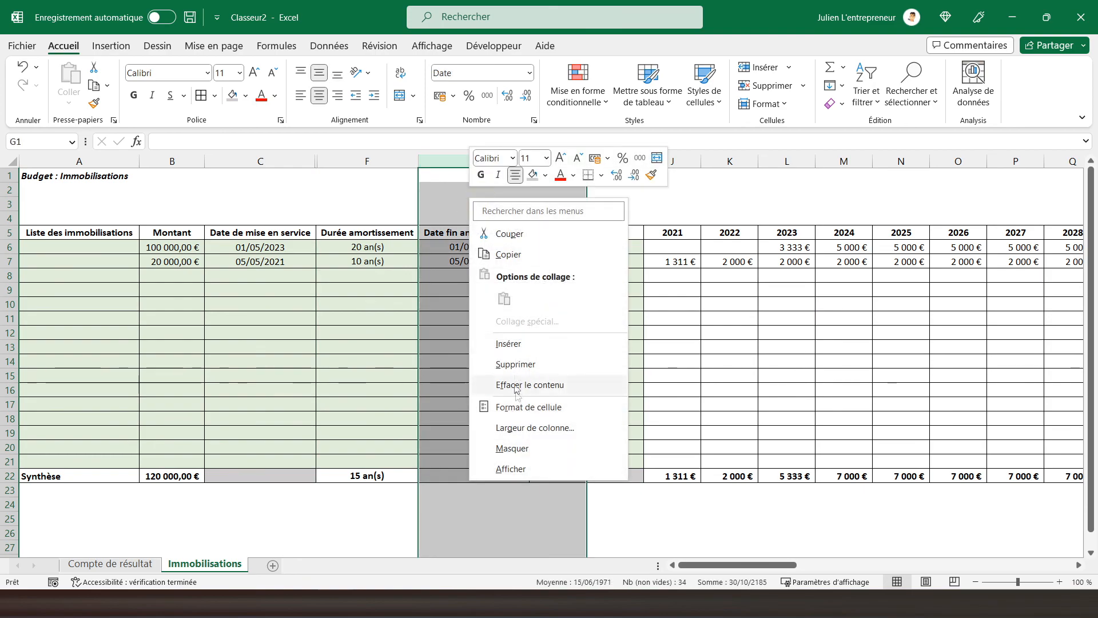
{"action": "left_click", "coordinate": [502, 446]}
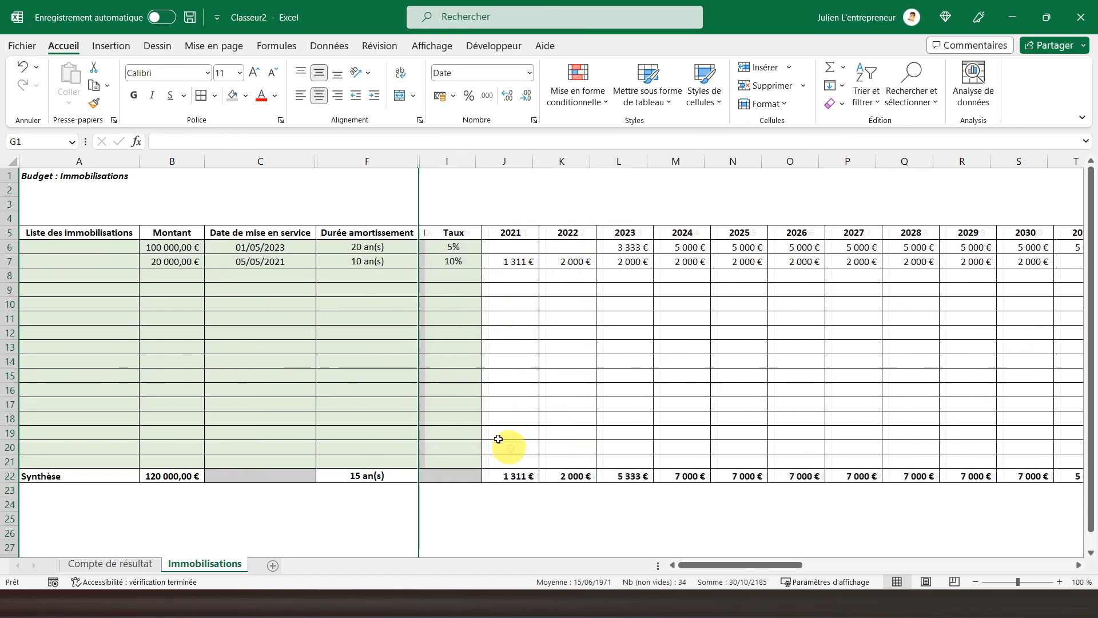
{"action": "left_click", "coordinate": [41, 176]}
{"action": "left_click", "coordinate": [114, 563]}
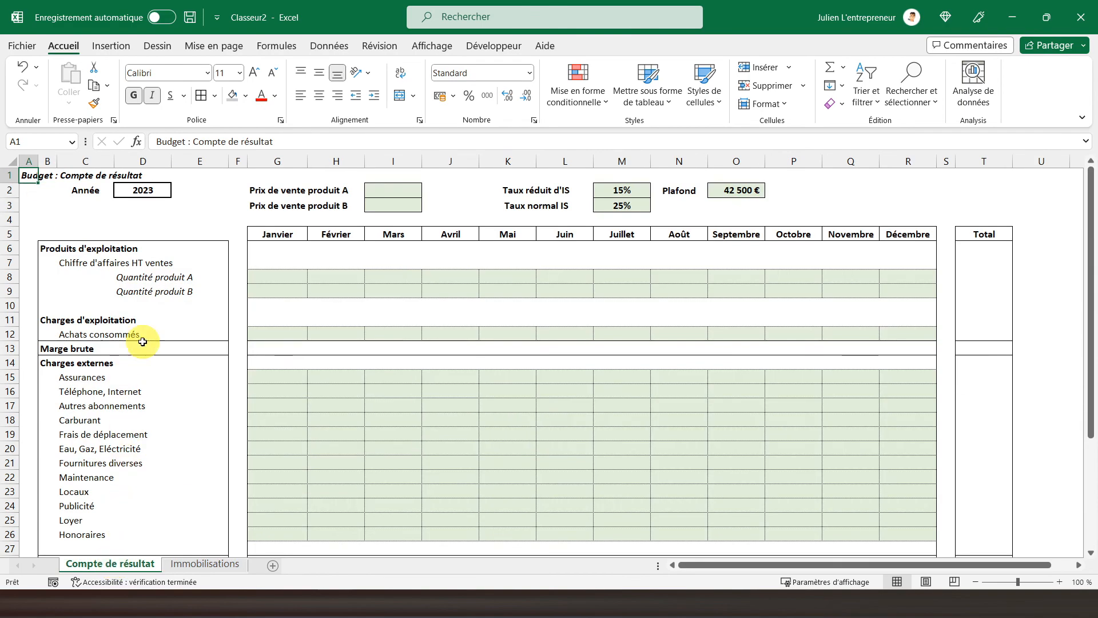